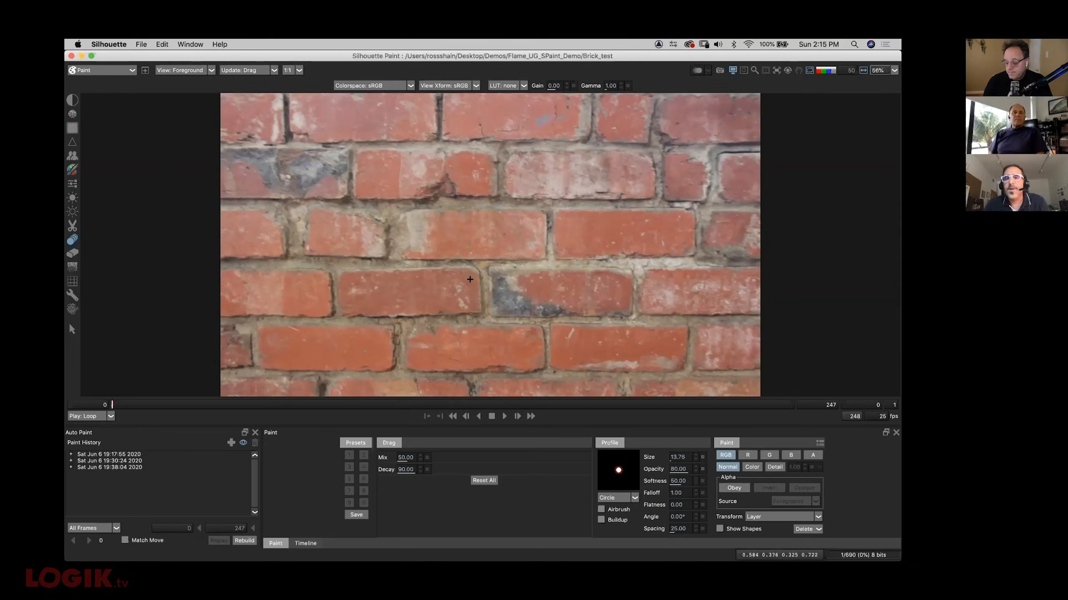
Compare the original foreground with the painted output of the brick wall
key("2")
key("1")
key("2")
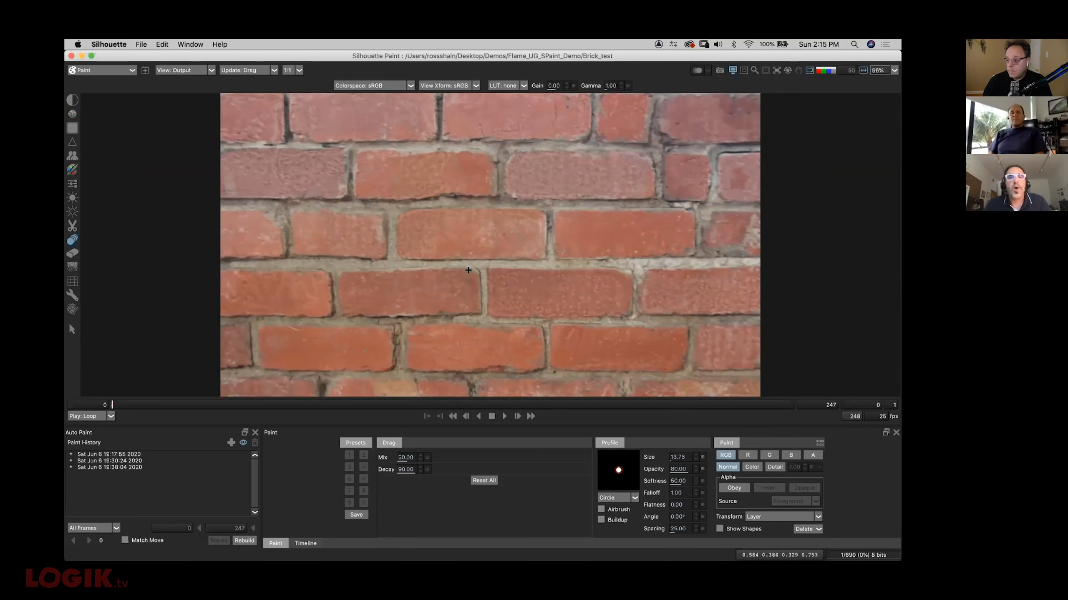
Close the Silhouette Paint window and exit Flame's effects editor back to the timeline with the brick clip
left_click(72, 56)
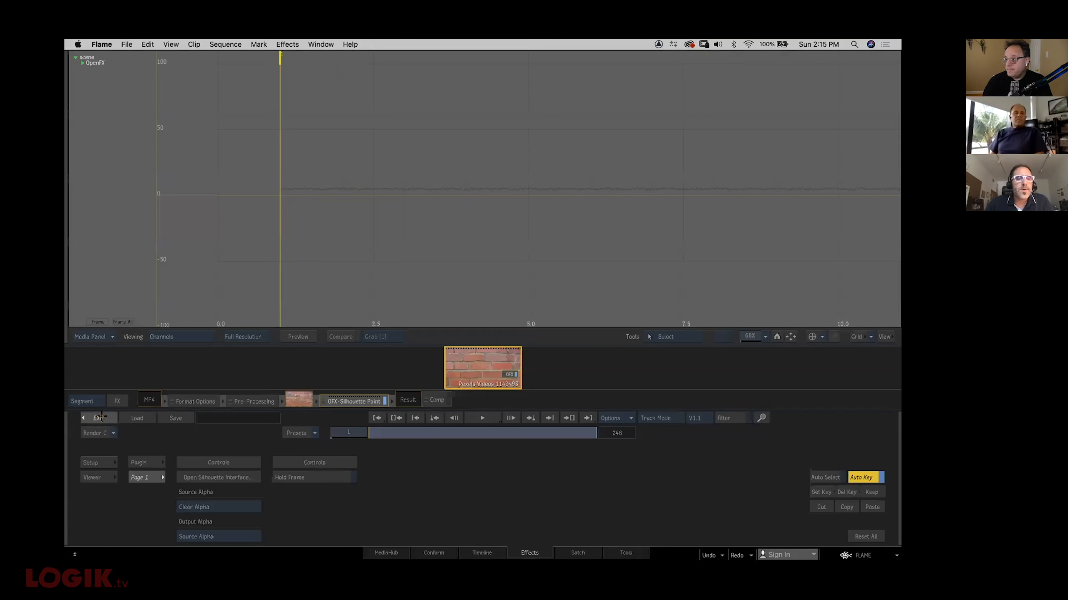
left_click(100, 418)
left_click(298, 201)
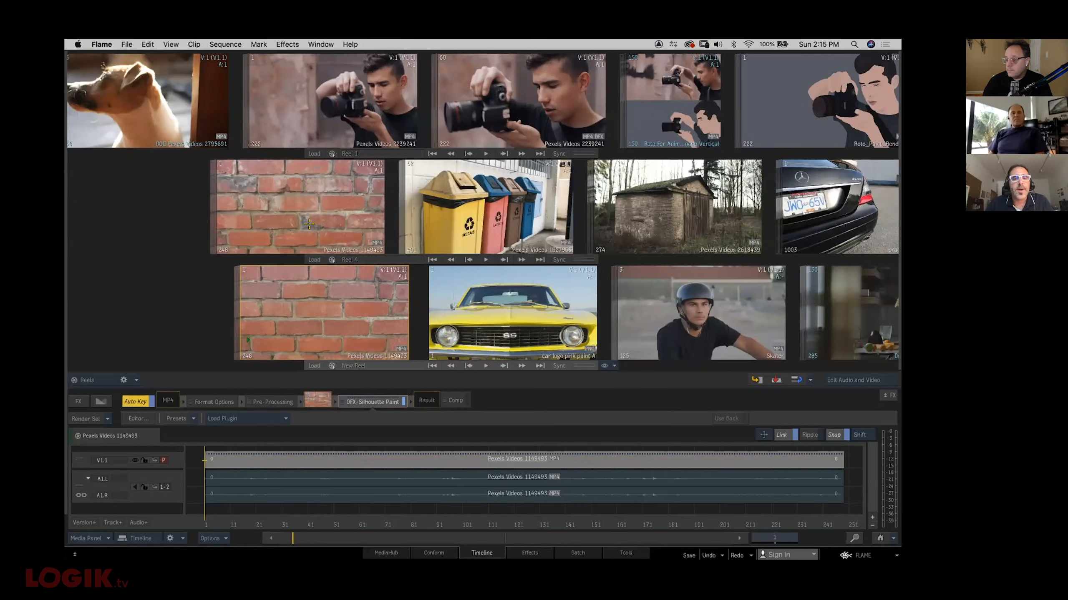
Open the brick clip's OFX-Silhouette Paint effect in the editor and launch the Silhouette interface from it
left_click(366, 401)
double_click(366, 401)
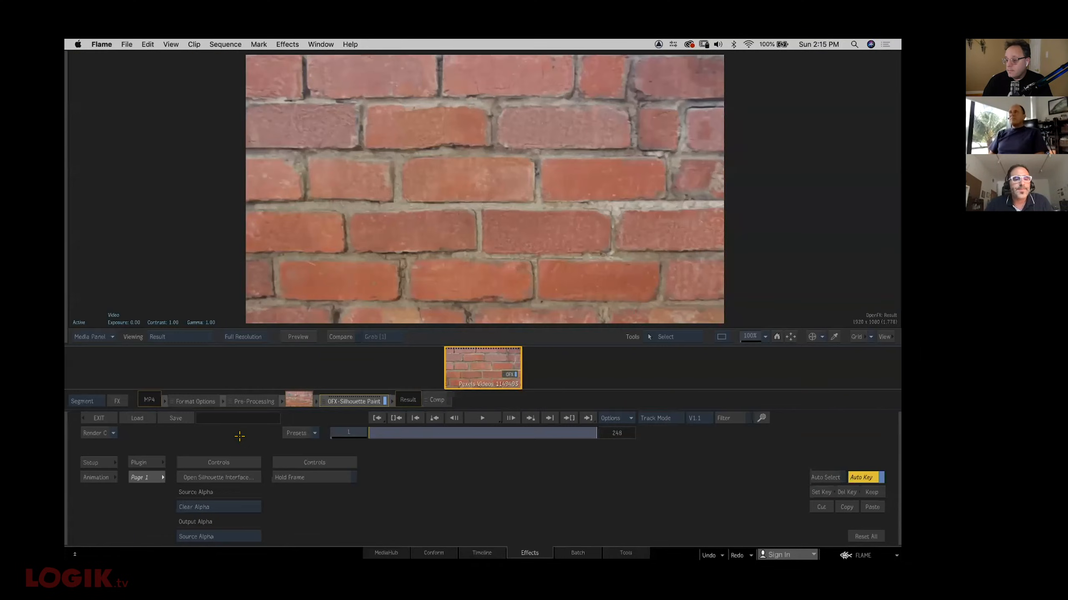
left_click(226, 479)
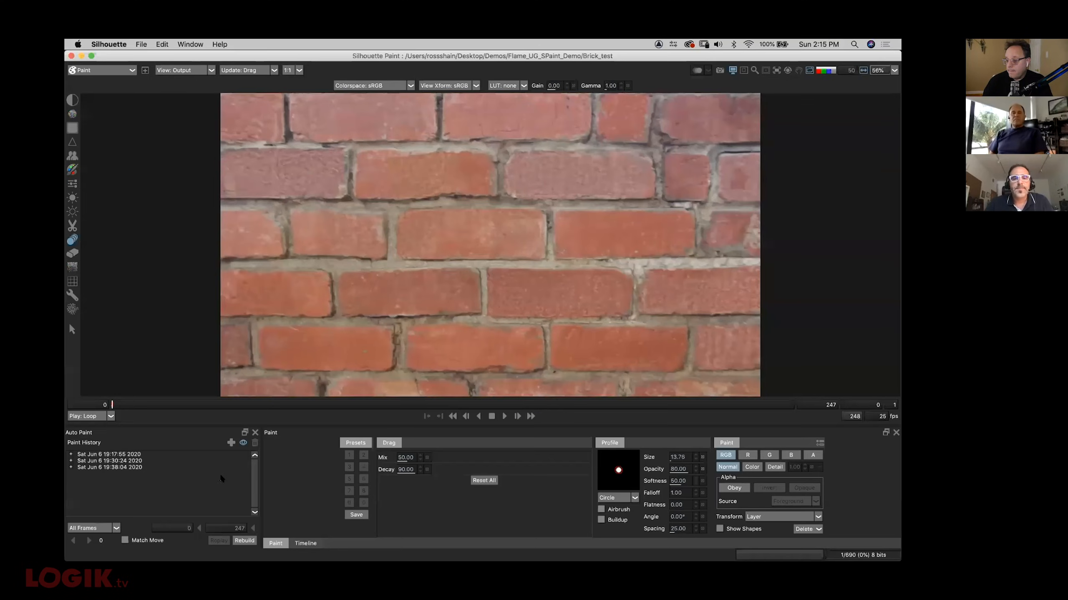
Select all three dated entries in the paint history and delete them
left_click_drag(149, 454, 140, 474)
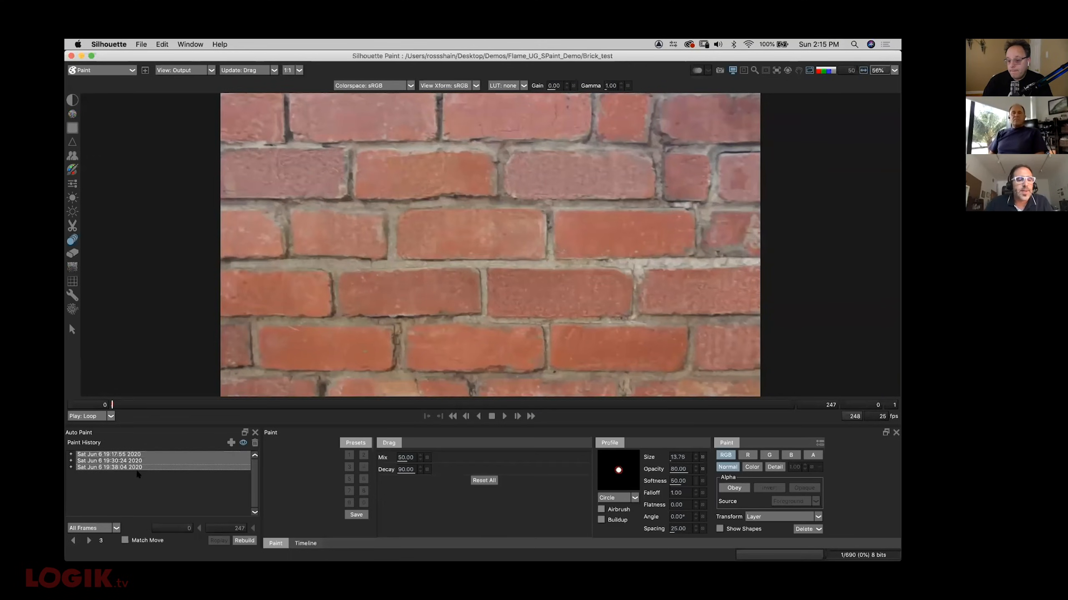
left_click(807, 530)
left_click(812, 517)
left_click(476, 314)
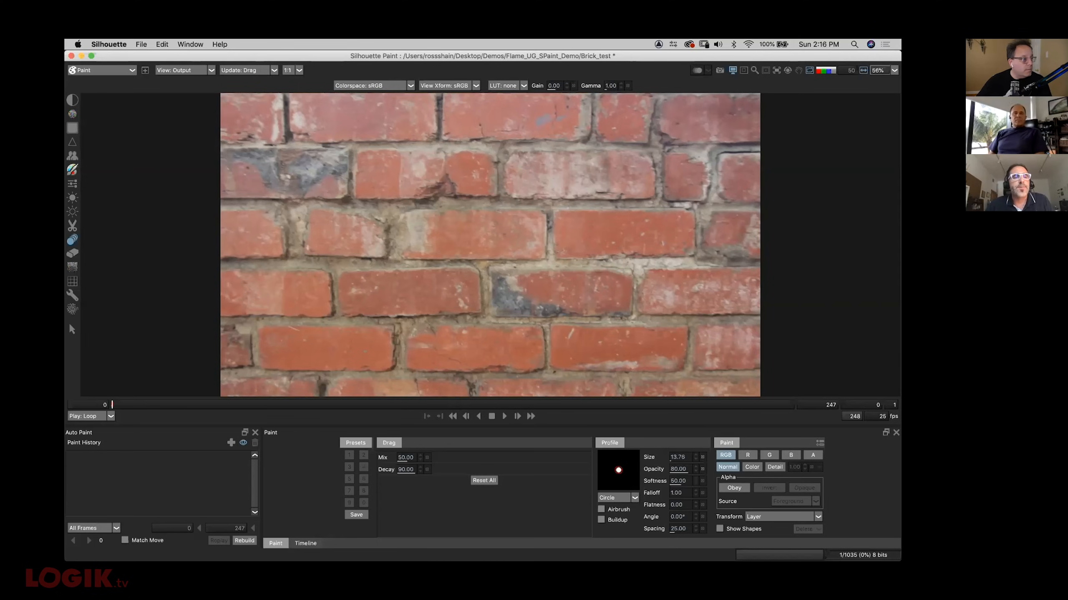
Activate the Color brush, try and undo a stroke on the middle brick, and set the paint color to white
left_click(72, 169)
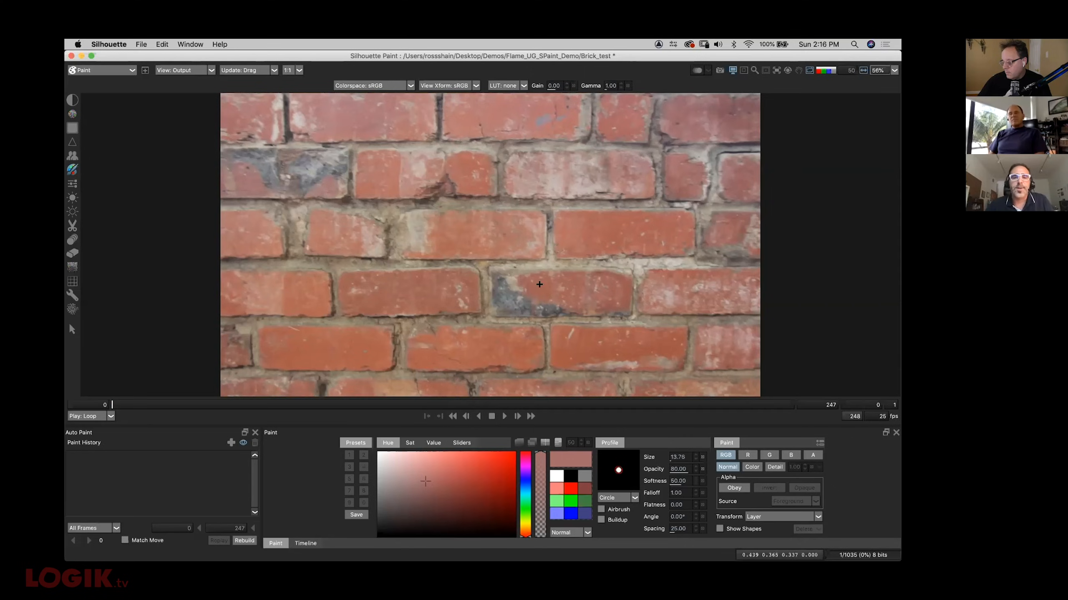
left_click_drag(429, 222, 460, 248)
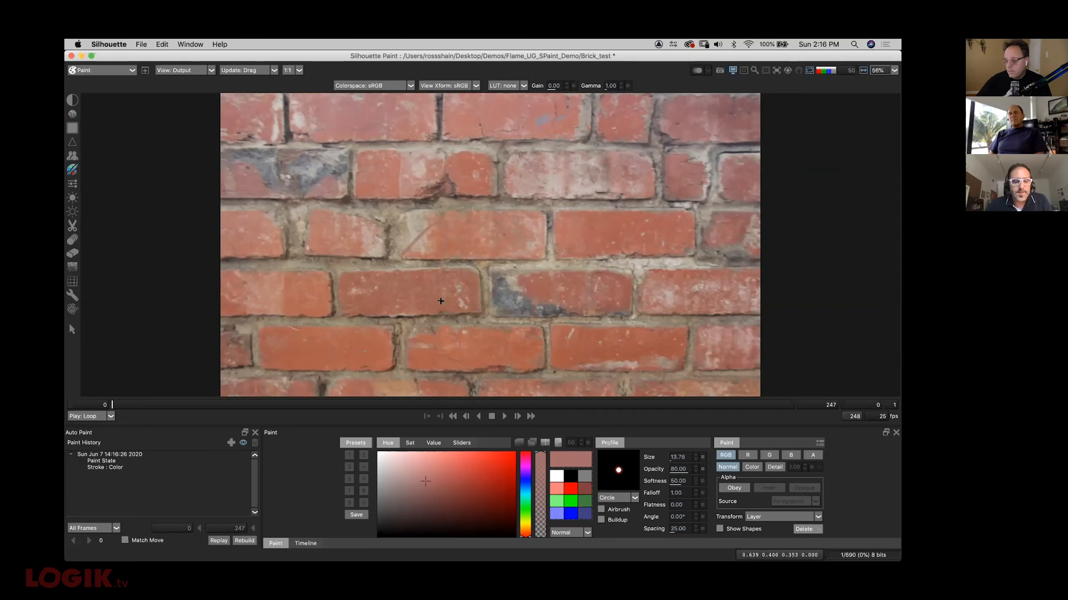
key("super+z")
left_click(556, 476)
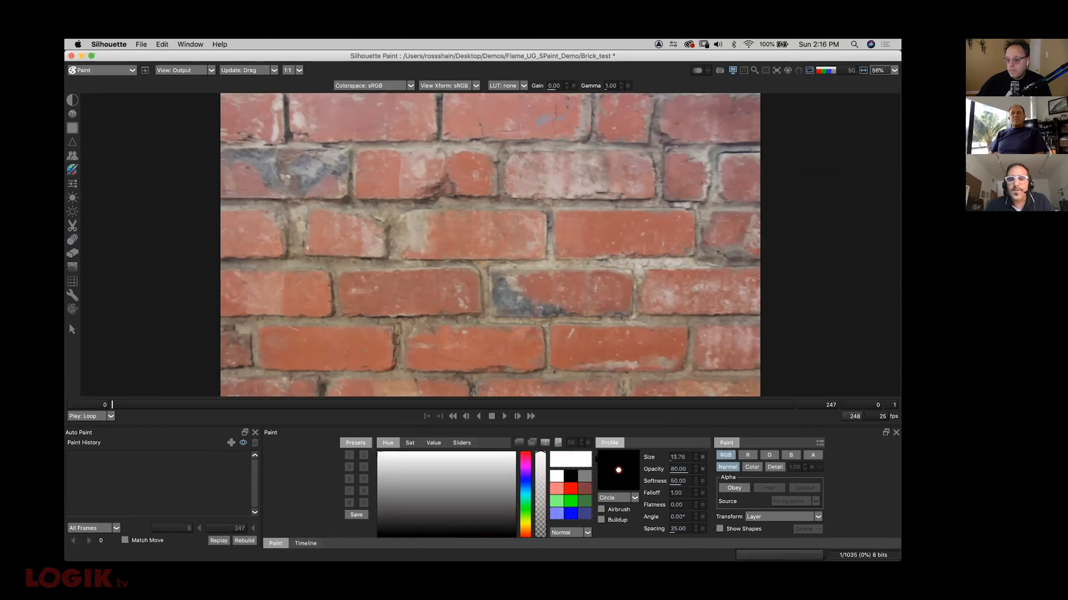
Scribble overlapping white strokes across the brick wall with a brush size of 143
mouse_move(463, 273)
left_mouse_down()
mouse_move(503, 249)
mouse_move(446, 184)
mouse_move(374, 248)
mouse_move(345, 336)
left_mouse_up()
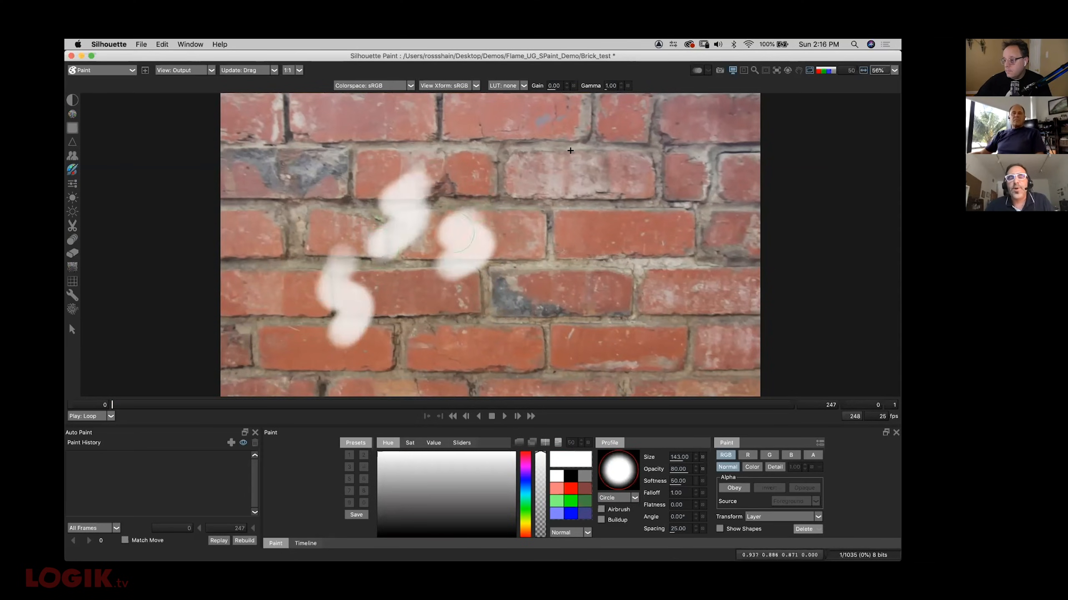
left_click_drag(550, 152, 552, 291)
left_click_drag(635, 135, 647, 264)
mouse_move(368, 162)
left_mouse_down()
mouse_move(426, 166)
mouse_move(458, 258)
left_mouse_up()
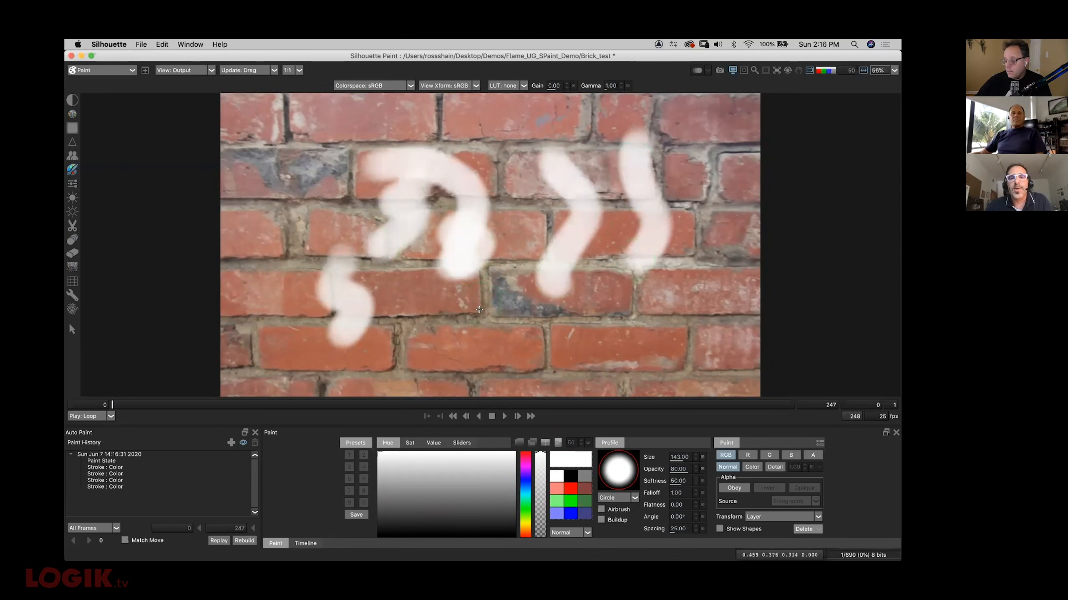
left_click_drag(475, 307, 477, 365)
left_click_drag(456, 275, 406, 337)
left_click_drag(354, 239, 374, 282)
left_click_drag(425, 218, 433, 264)
left_click_drag(507, 161, 462, 223)
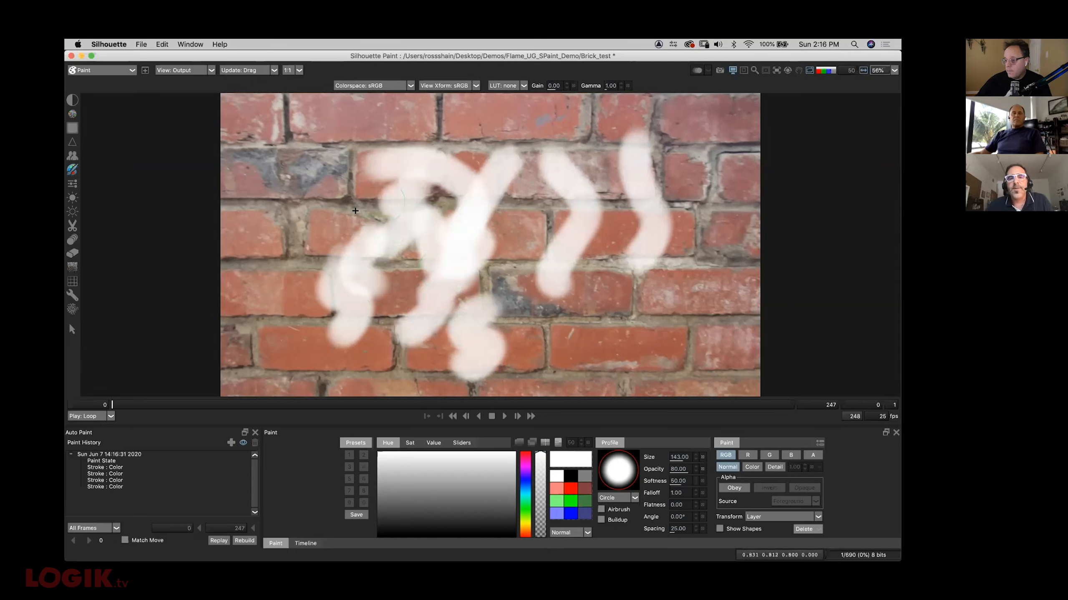
left_click_drag(374, 202, 339, 238)
left_click_drag(300, 213, 350, 301)
mouse_move(554, 329)
left_mouse_down()
mouse_move(600, 279)
mouse_move(573, 291)
left_mouse_up()
left_click_drag(586, 197, 518, 228)
left_click_drag(481, 167, 370, 291)
Review the recorded strokes in the paint history, select the dated event and delete the paint on all frames
left_click_drag(255, 470, 254, 490)
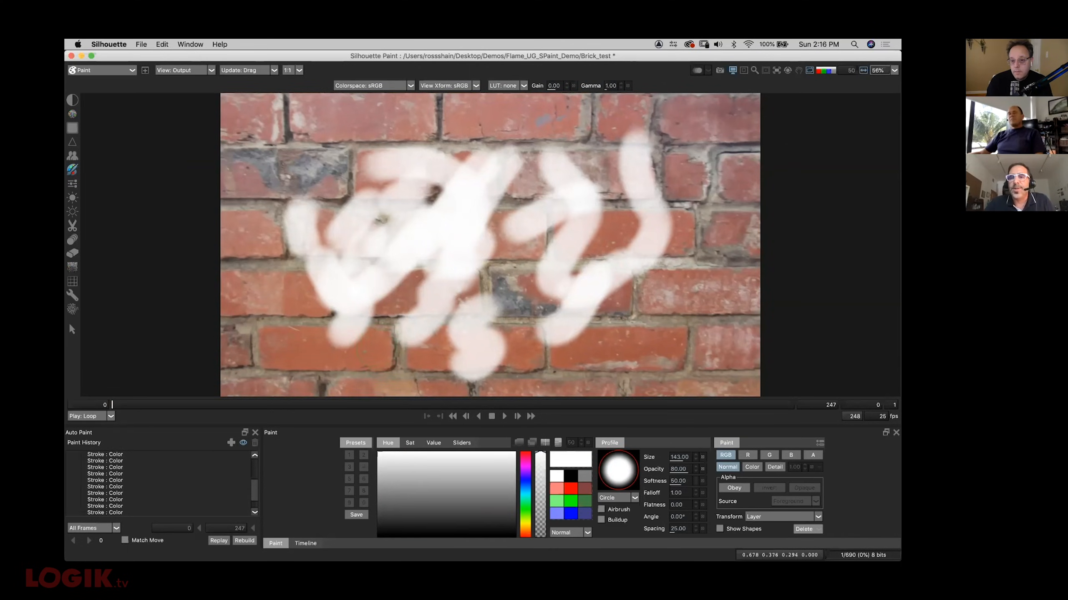
left_click_drag(254, 490, 254, 470)
left_click(110, 455)
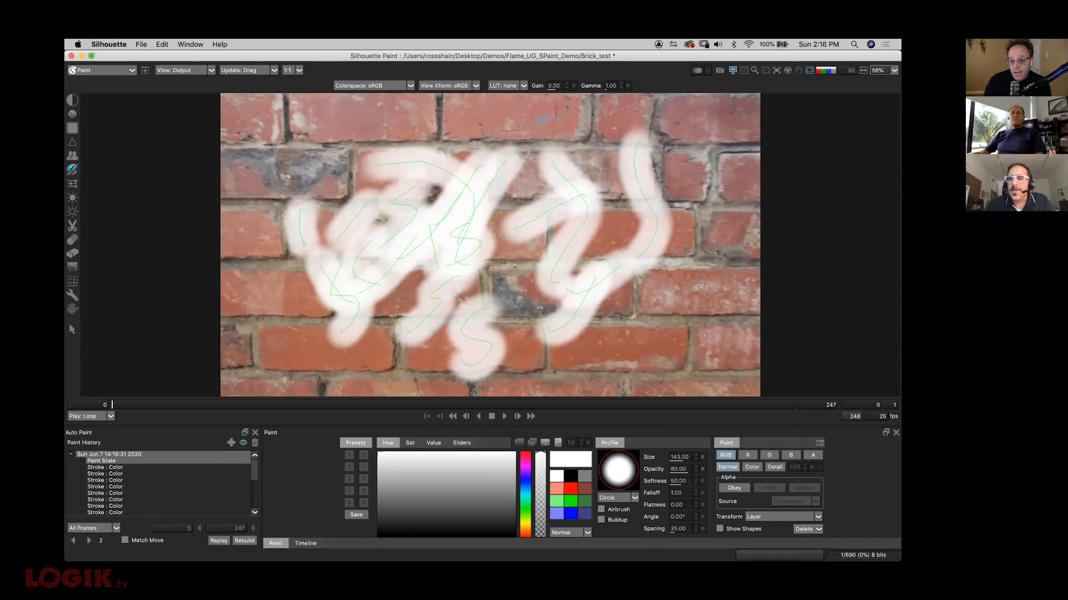
left_click(807, 529)
left_click(820, 519)
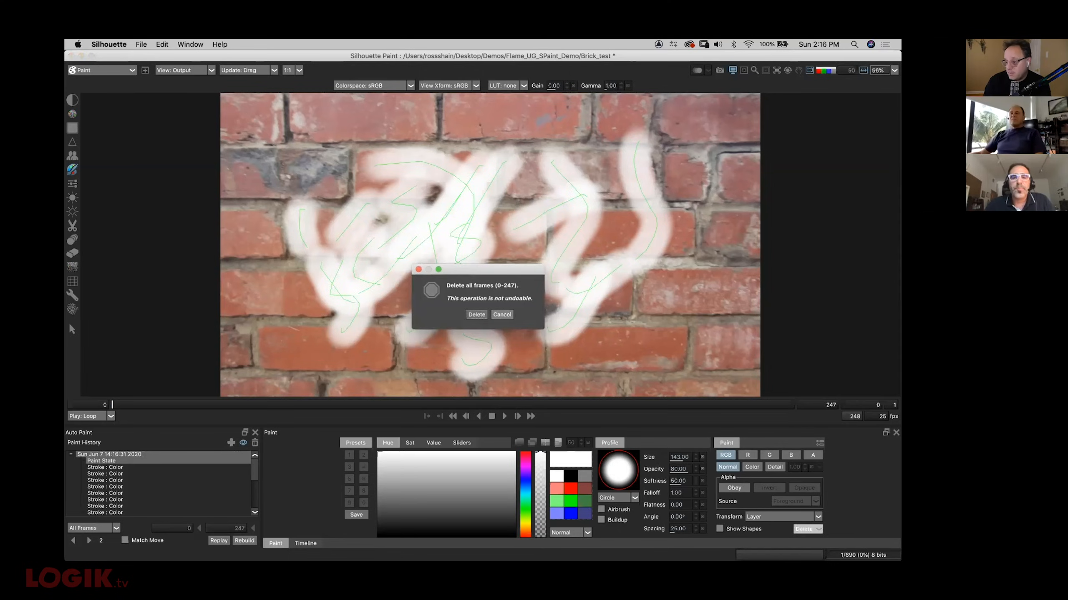
left_click(476, 314)
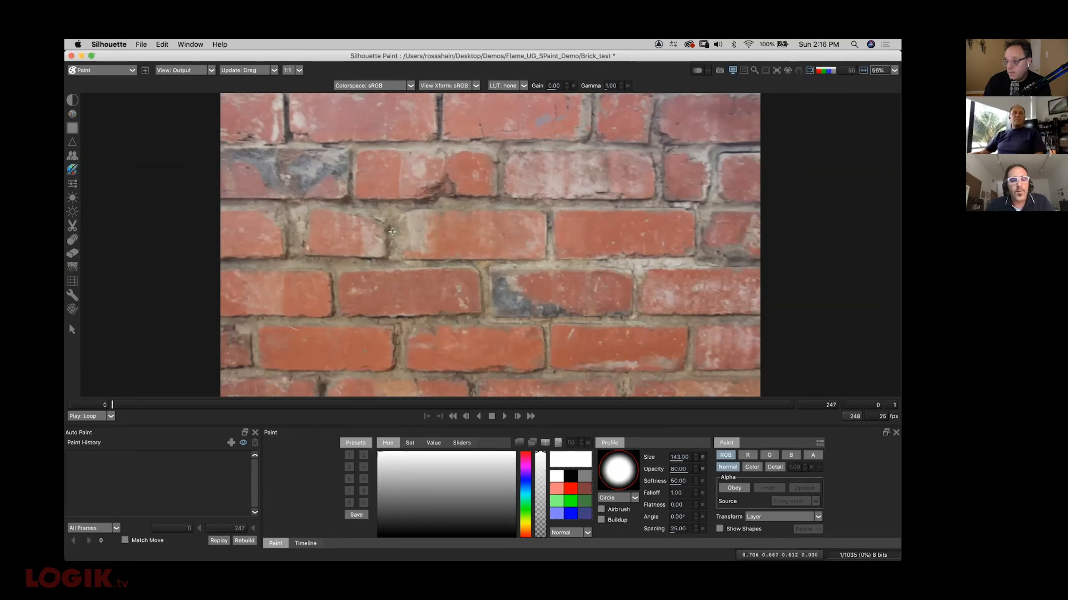
View the color layer and the detail layer of the brick image, and return to the output view
left_click(186, 71)
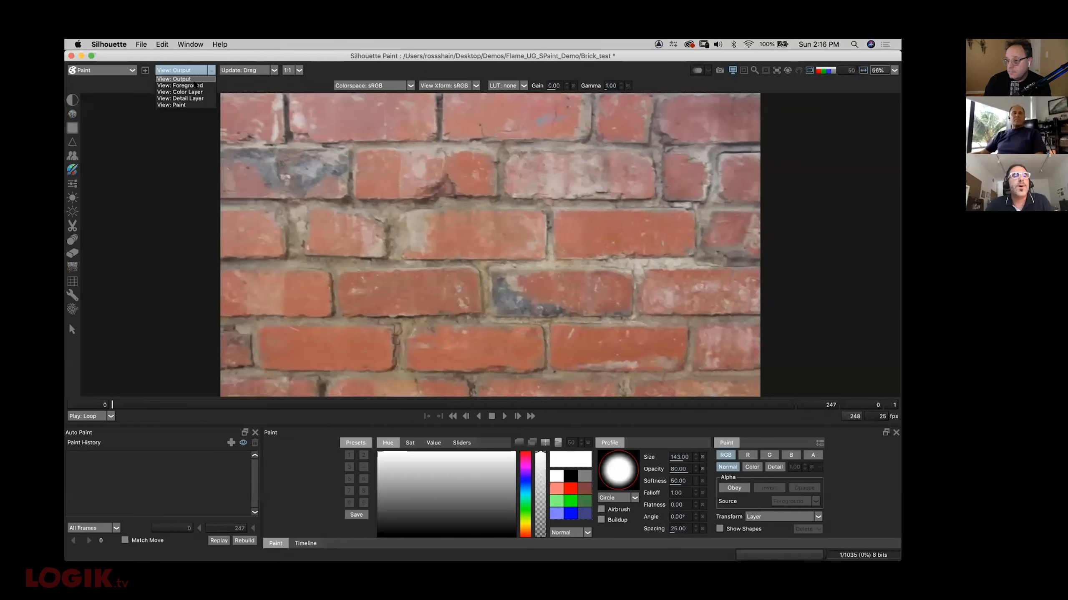
left_click(187, 92)
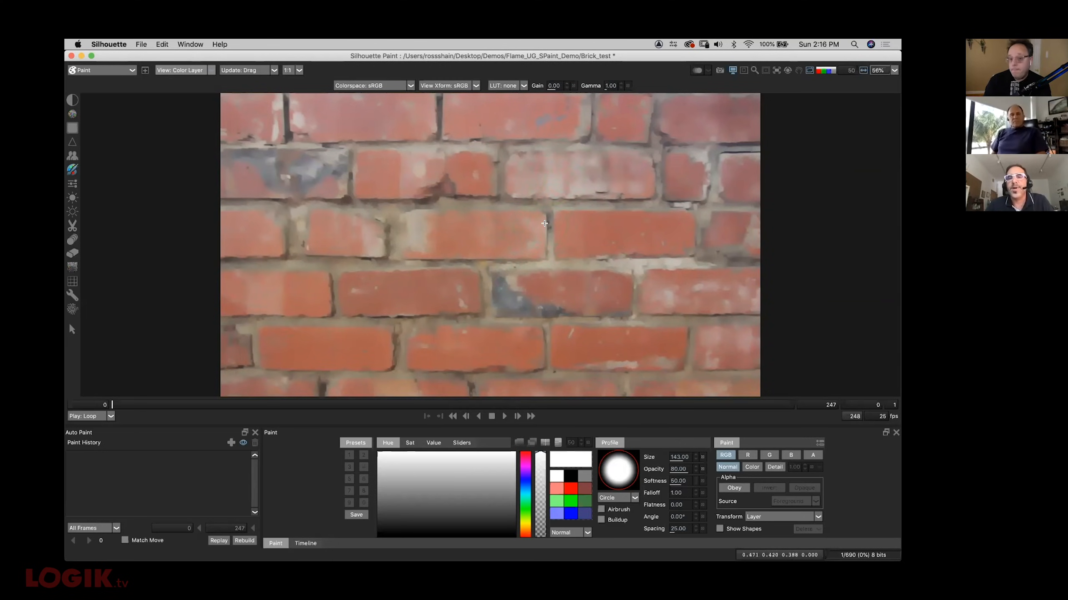
left_click(197, 71)
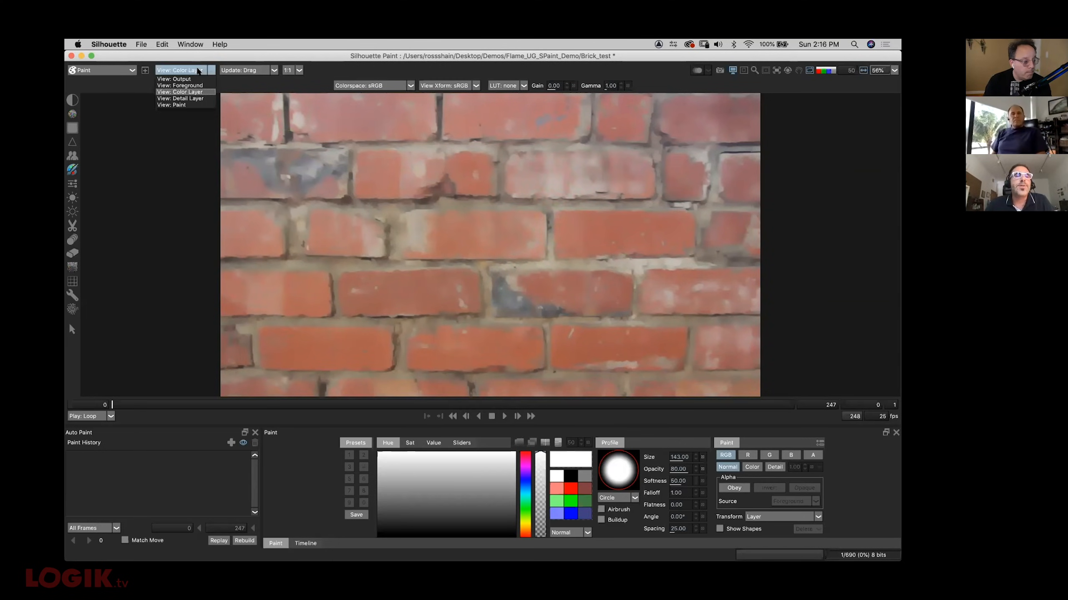
left_click(185, 101)
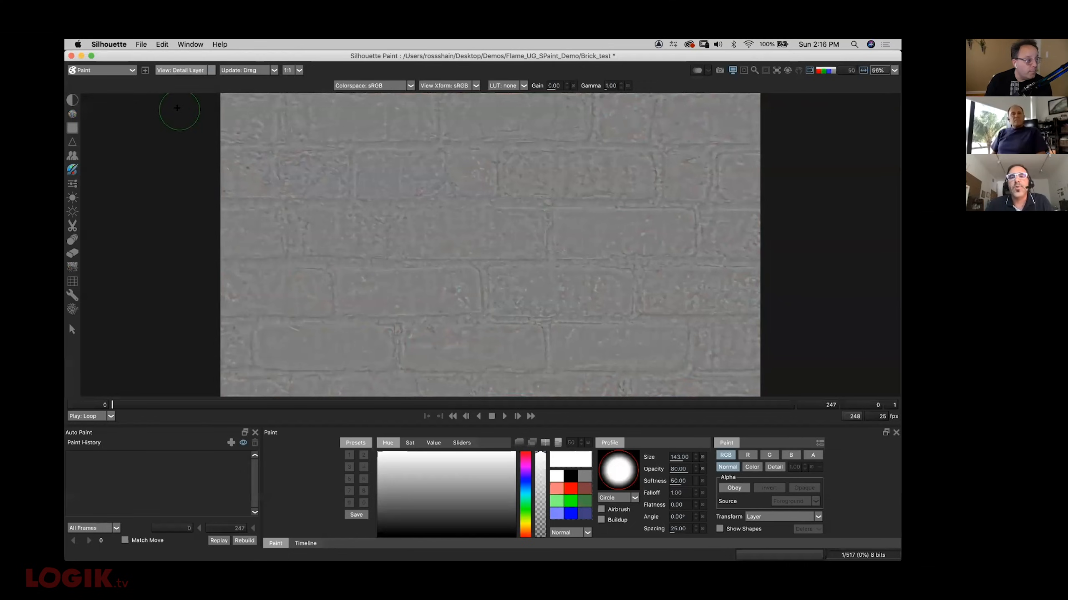
left_click(188, 70)
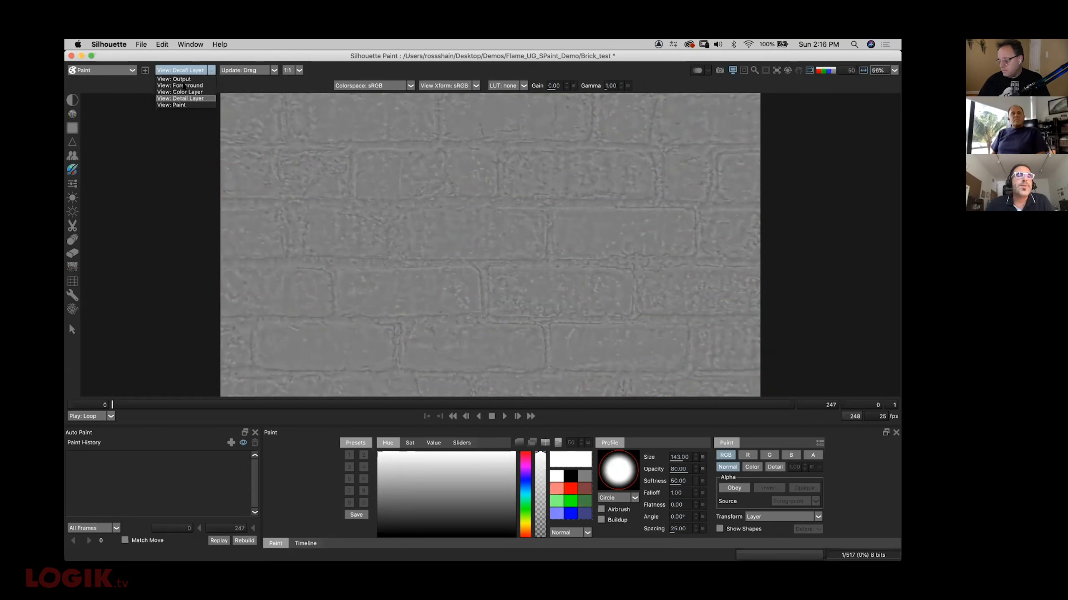
left_click(185, 79)
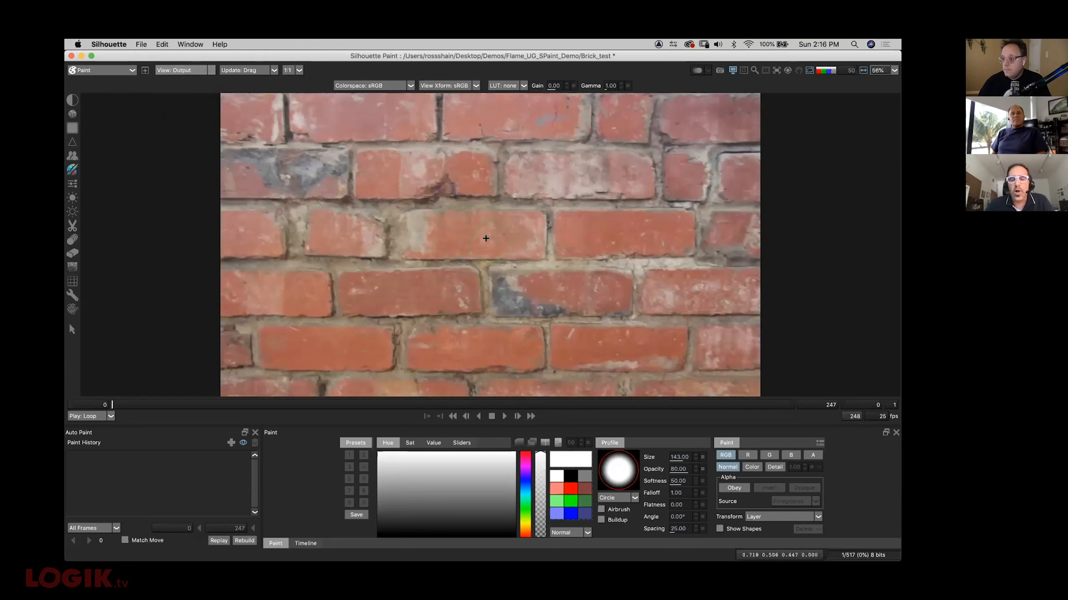
Sample the middle brick's orange-red and paint over its pale left end with painting restricted to the color layer
scroll(477, 239, "up", 1)
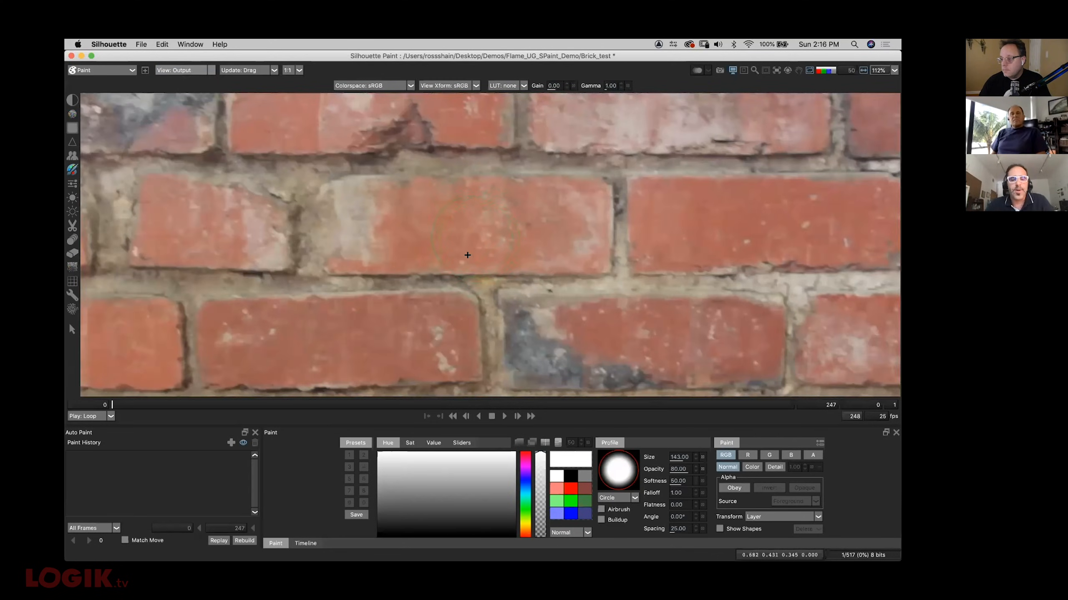
left_click(448, 225, "ctrl")
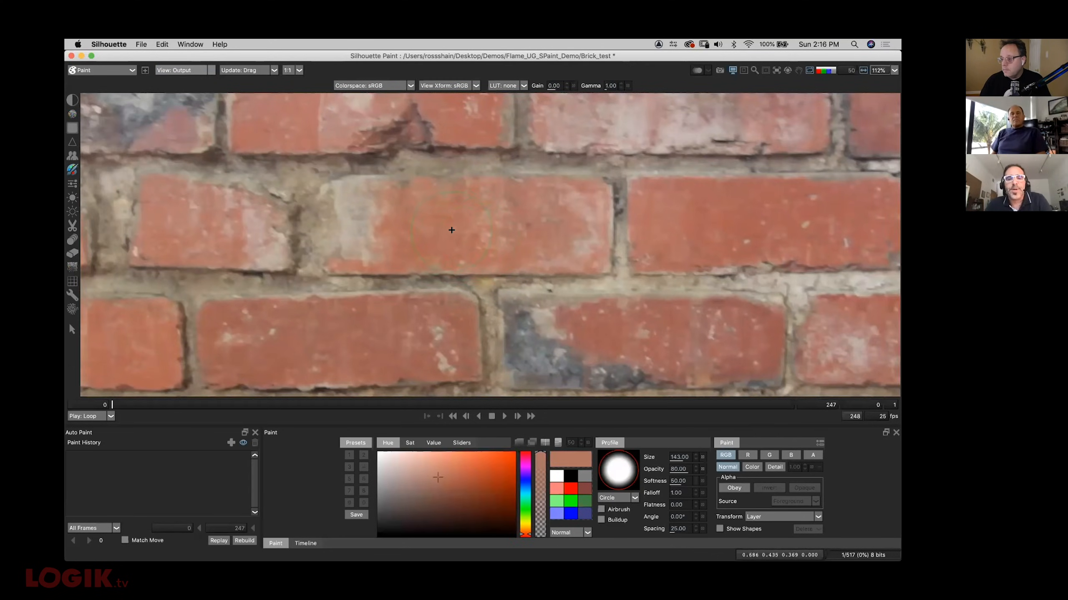
mouse_move(427, 227)
left_mouse_down()
mouse_move(468, 229)
mouse_move(439, 229)
left_mouse_up()
key("super+z")
key("super+z")
left_click(751, 467)
mouse_move(382, 219)
left_mouse_down()
mouse_move(350, 234)
mouse_move(361, 245)
mouse_move(359, 203)
mouse_move(384, 214)
left_mouse_up()
Sample the red of the dark-stained brick below and paint it over the stain on the color layer
mouse_move(500, 228)
left_mouse_down()
mouse_move(572, 234)
mouse_move(551, 250)
mouse_move(406, 273)
mouse_move(497, 265)
mouse_move(396, 124)
left_mouse_up()
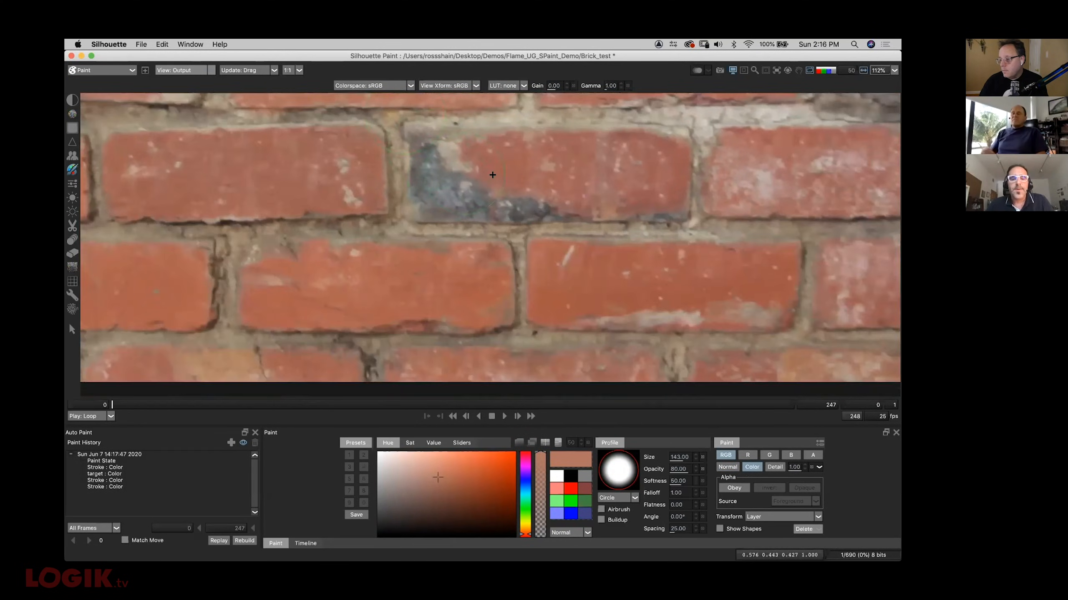
left_click(502, 164, "super")
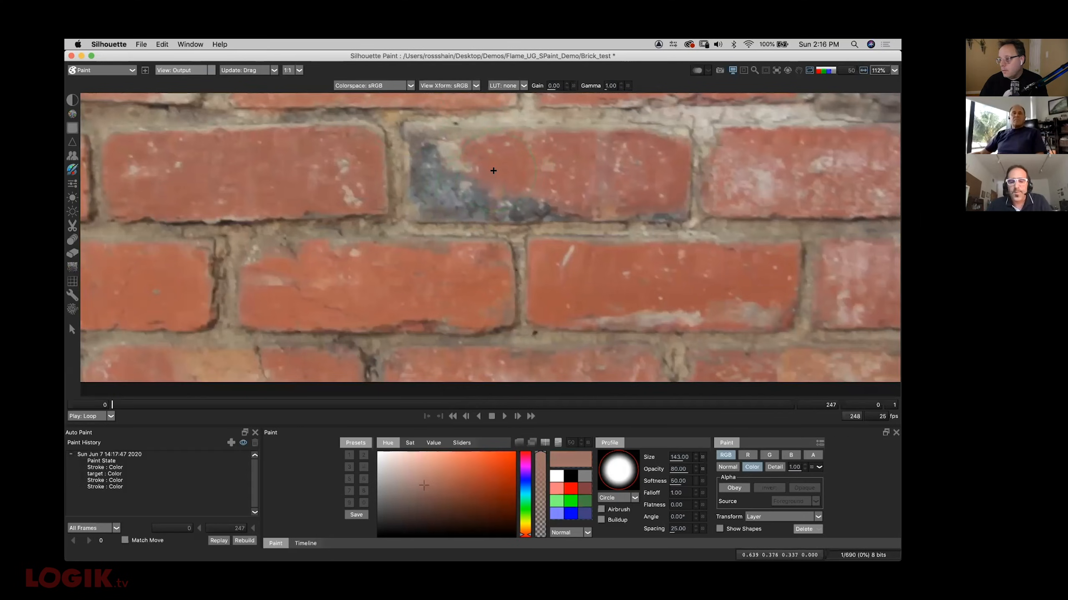
mouse_move(492, 171)
left_mouse_down()
mouse_move(463, 188)
mouse_move(441, 155)
mouse_move(444, 194)
mouse_move(522, 193)
left_mouse_up()
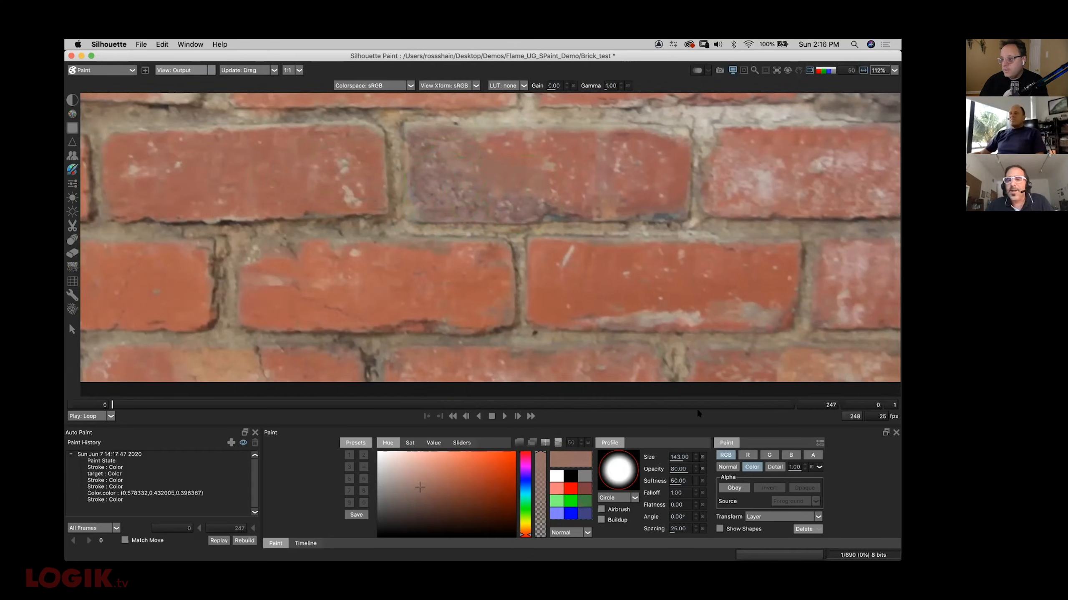
Restrict painting to the detail layer, apply a stroke to the brickwork and reduce the brush size to about 58
left_click(775, 466)
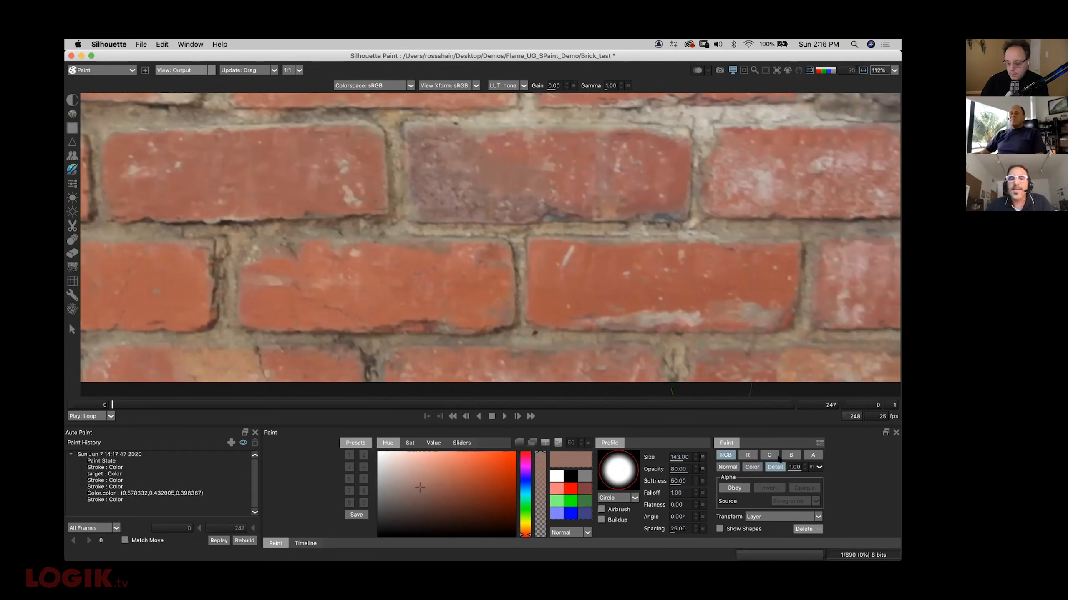
left_click(343, 164)
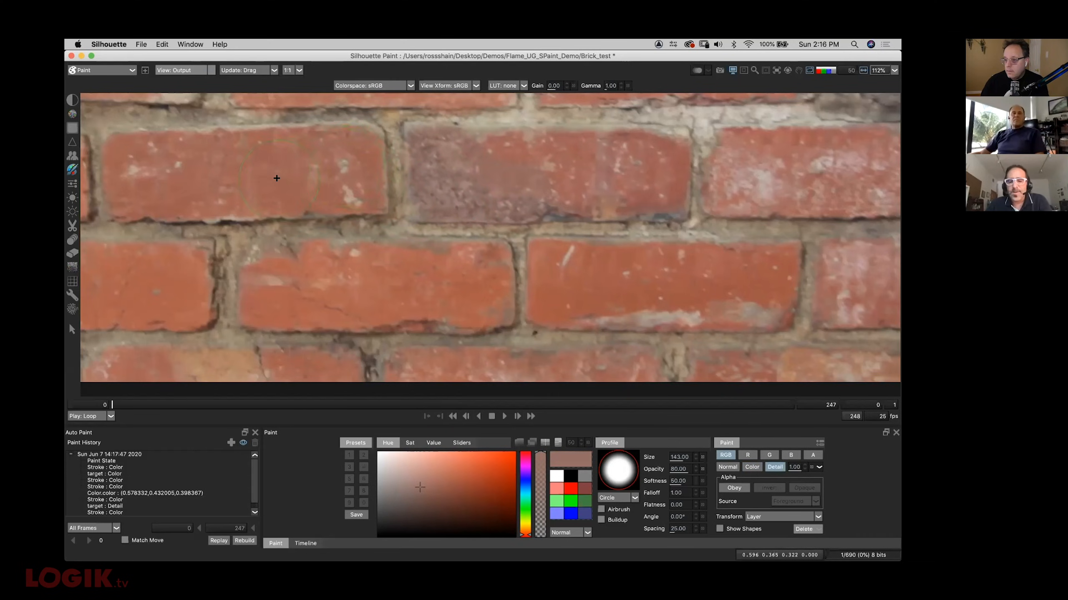
scroll(276, 176, "down", 4)
scroll(282, 173, "up", 4)
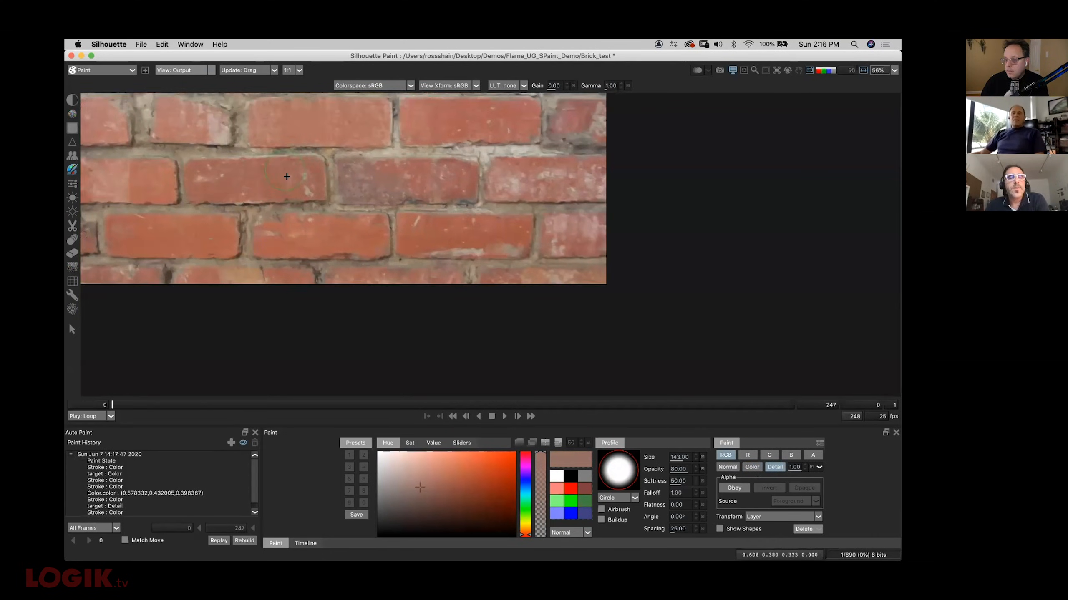
left_click_drag(277, 195, 257, 214)
left_click(293, 183)
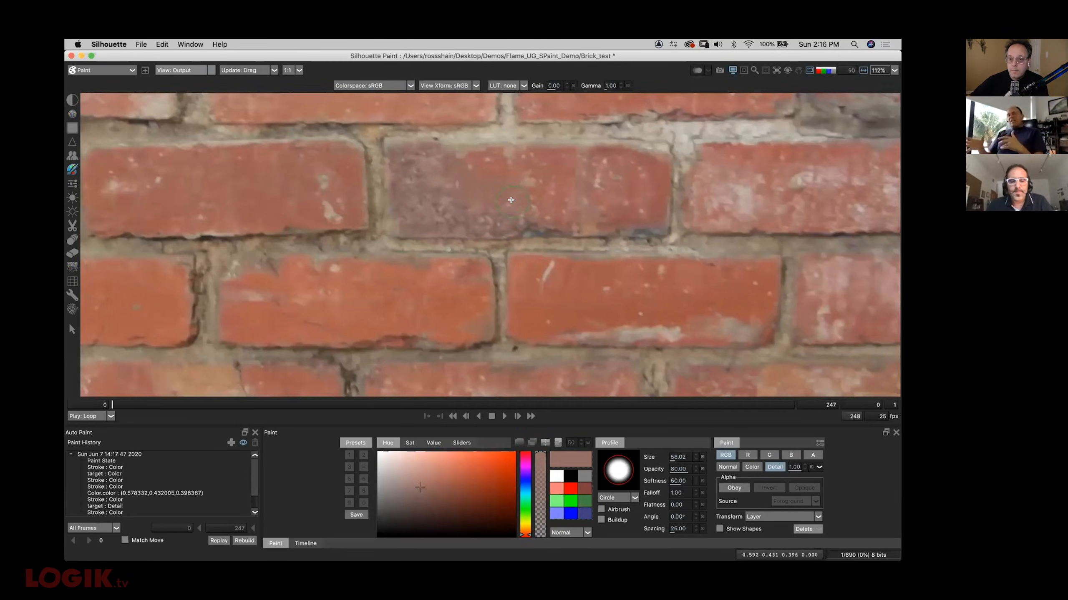
Examine the repainted middle brick up close and in the context of the whole wall
key("minus")
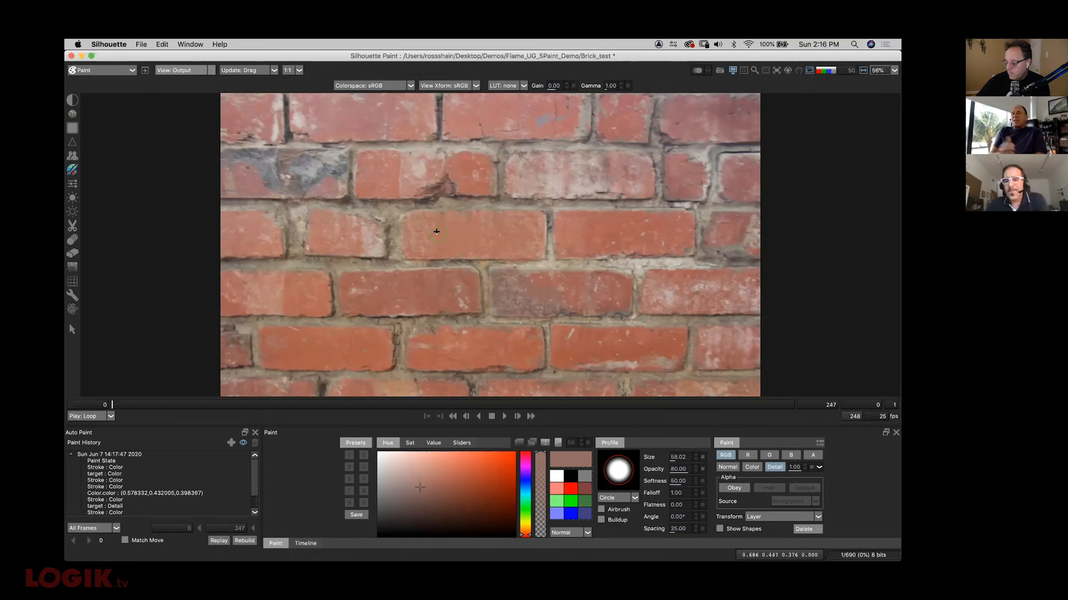
scroll(456, 213, "up", 2)
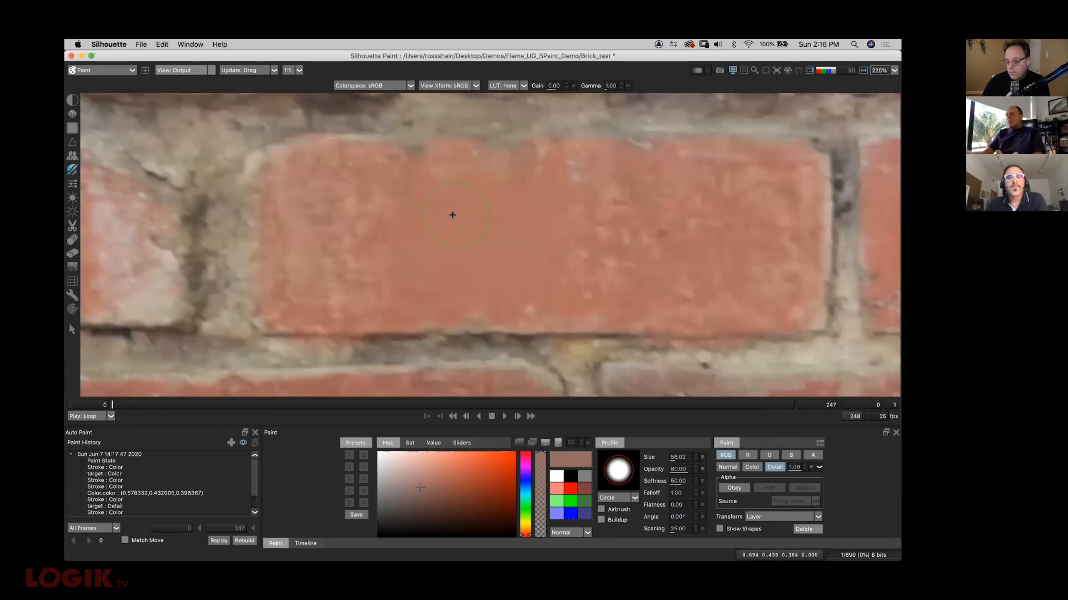
scroll(451, 215, "down", 2)
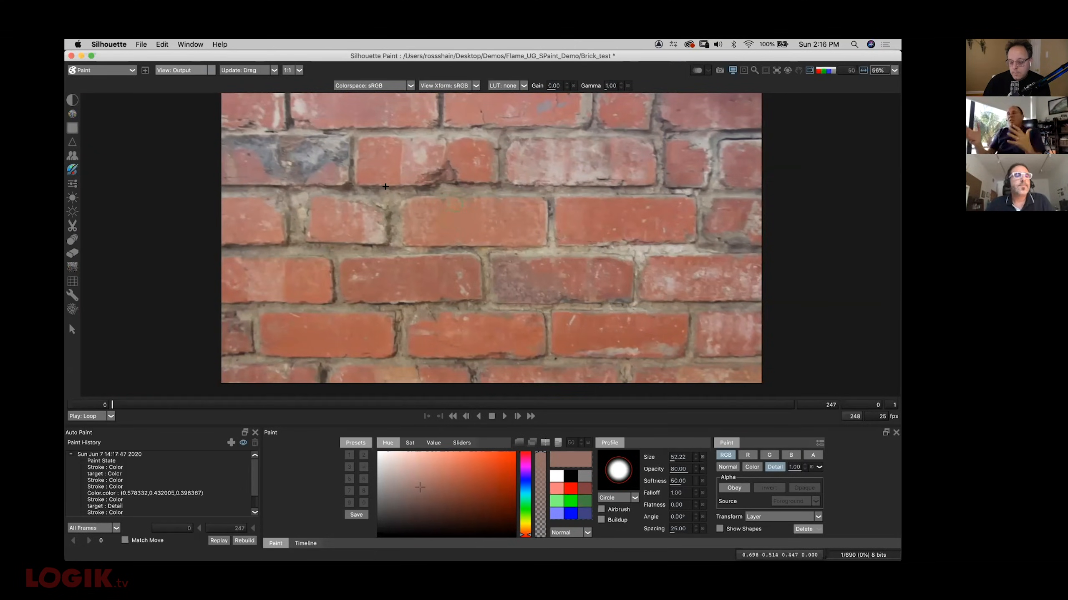
Clone clean brick texture over the chipped notch in the brick above the middle one, restricted to the detail layer
left_click(72, 156)
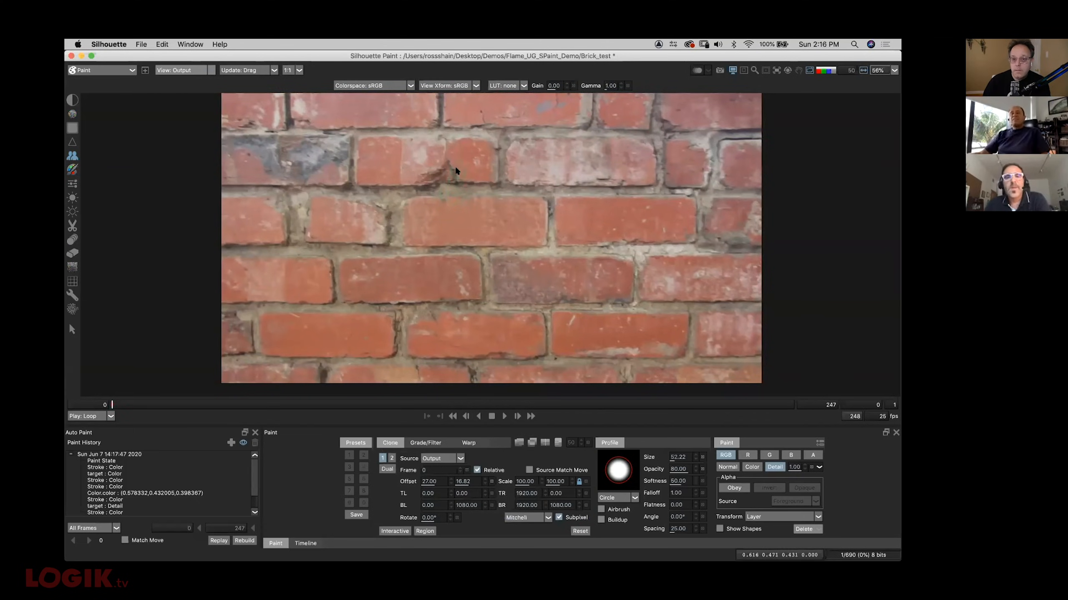
scroll(454, 165, "up", 1)
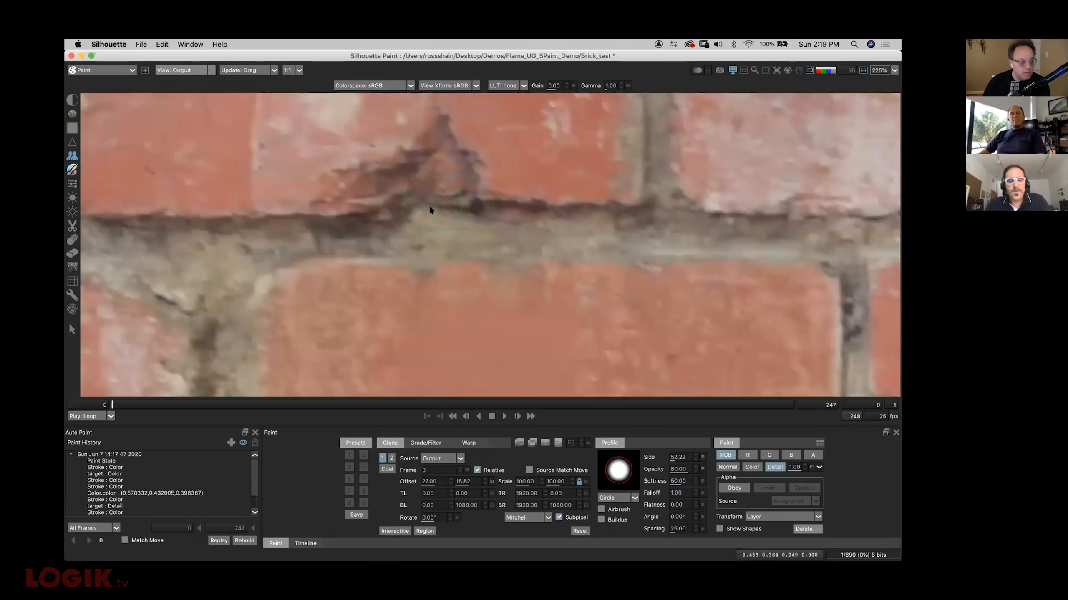
scroll(428, 209, "down", 2)
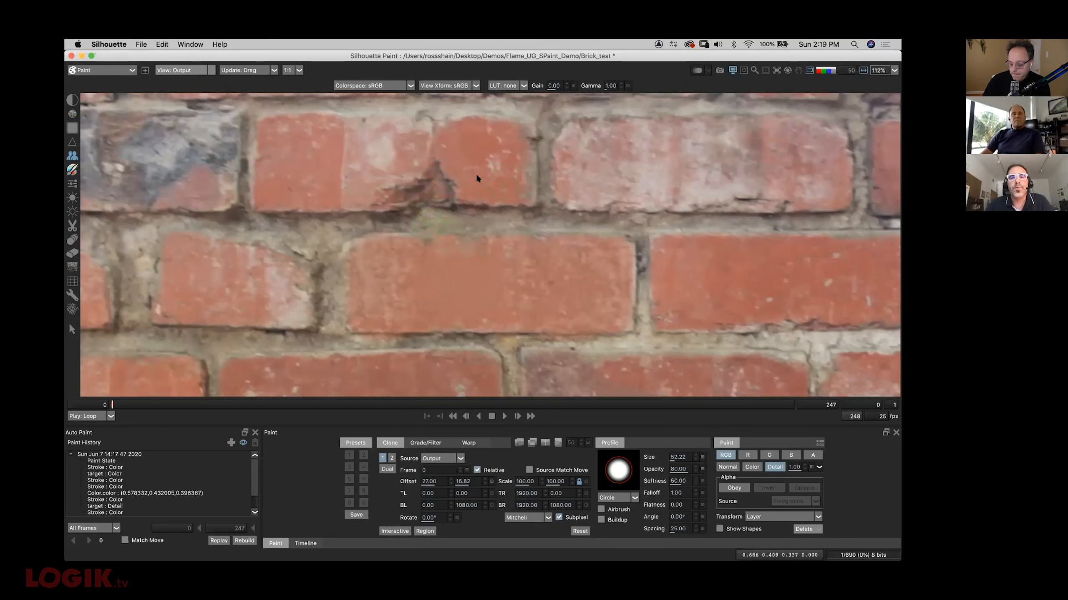
left_click(461, 155, "shift")
mouse_move(443, 176)
left_mouse_down()
mouse_move(452, 203)
mouse_move(442, 163)
mouse_move(449, 190)
mouse_move(417, 187)
mouse_move(424, 180)
mouse_move(336, 186)
mouse_move(430, 180)
left_mouse_up()
Set painting to Normal and clone over the remaining chip and blemishes on the upper brick from several sampled sources
left_click(732, 467)
left_click(448, 182, "shift")
left_click(336, 188, "shift")
left_click(441, 163, "shift")
left_click(487, 167, "shift")
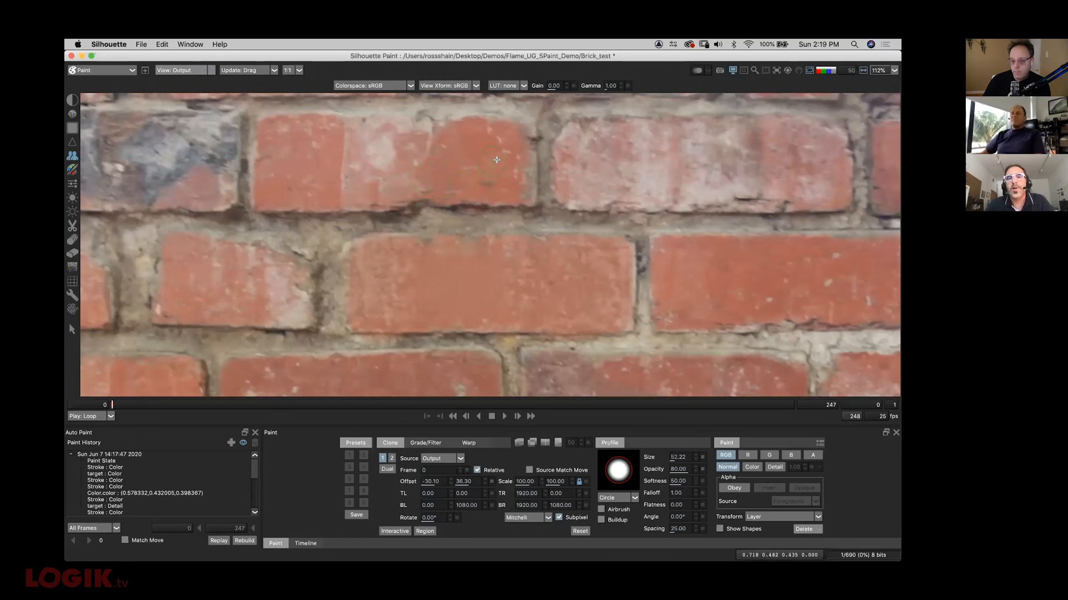
left_click_drag(484, 166, 486, 179)
left_click(486, 182)
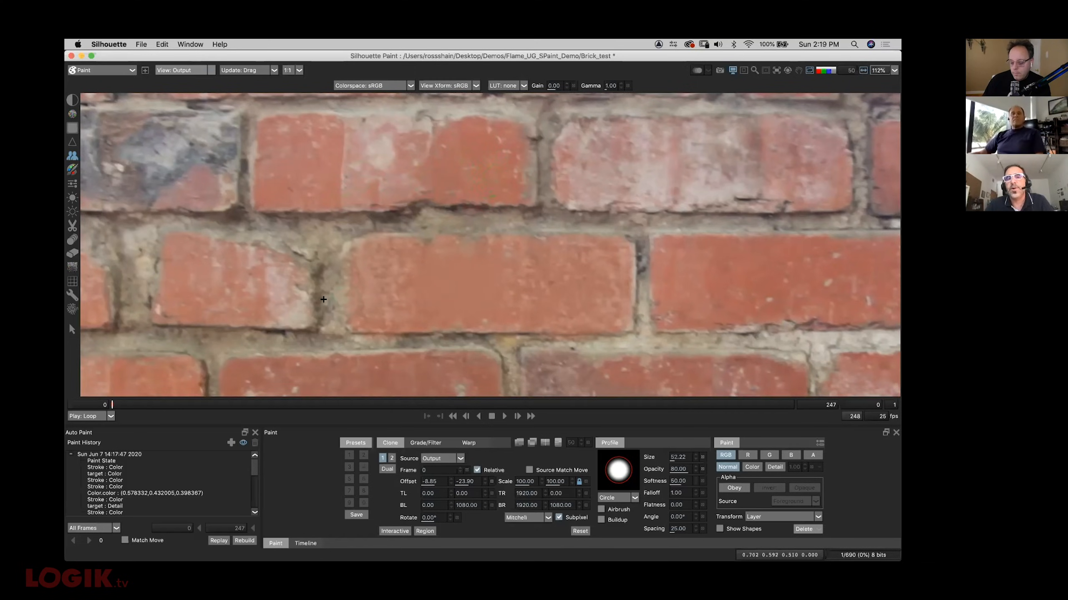
Set a clone source on the middle brick with an offset of 69.93, 7.08 and save the clone setup as preset 1
left_click_drag(459, 278, 419, 272)
mouse_move(416, 270)
left_mouse_down()
mouse_move(388, 270)
mouse_move(405, 294)
left_mouse_up()
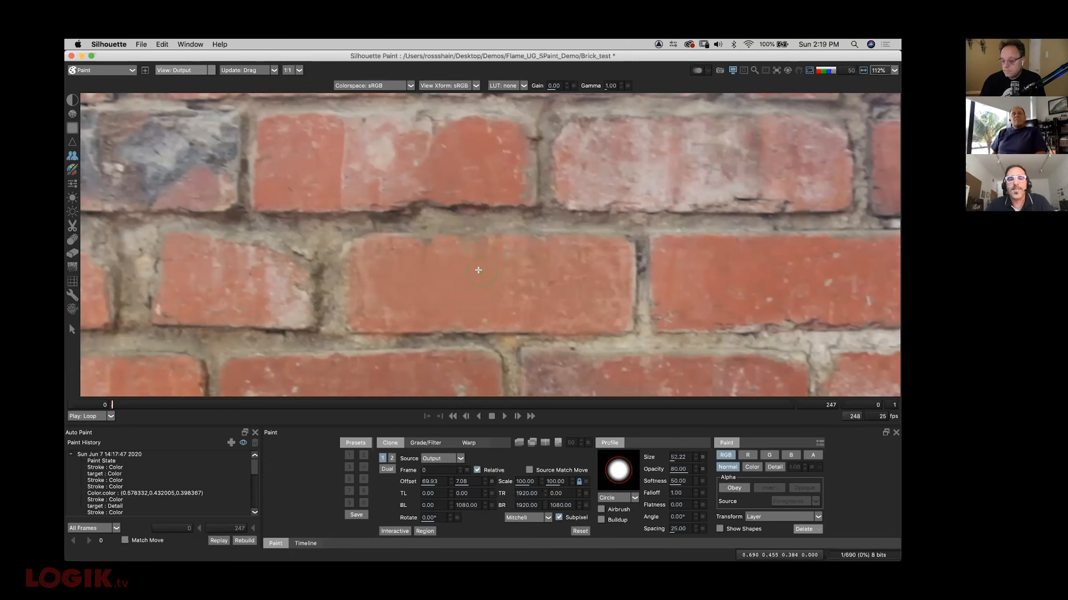
left_click(356, 515)
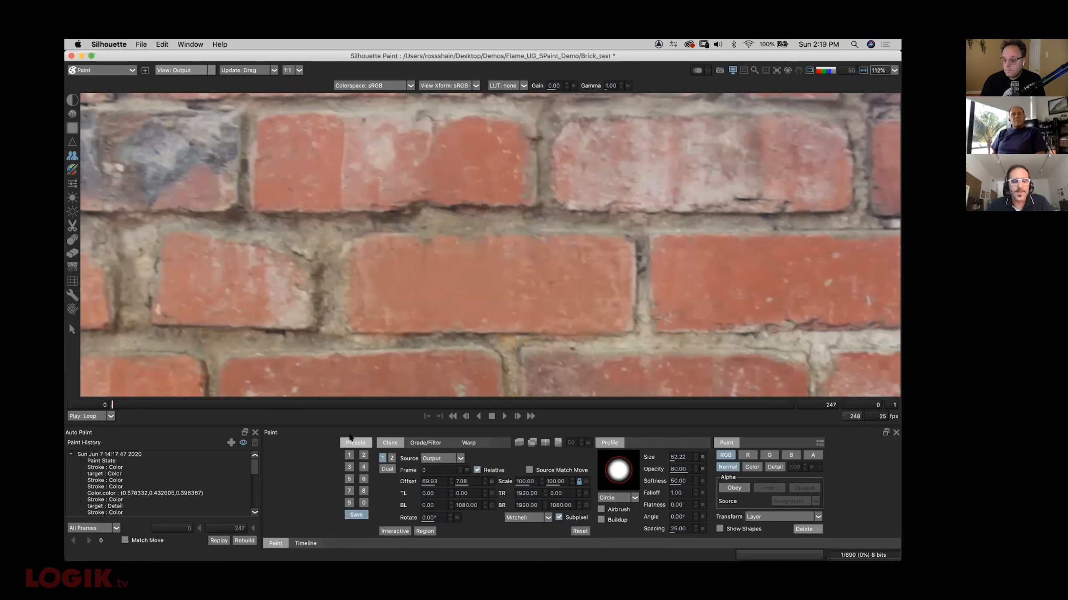
left_click(349, 455)
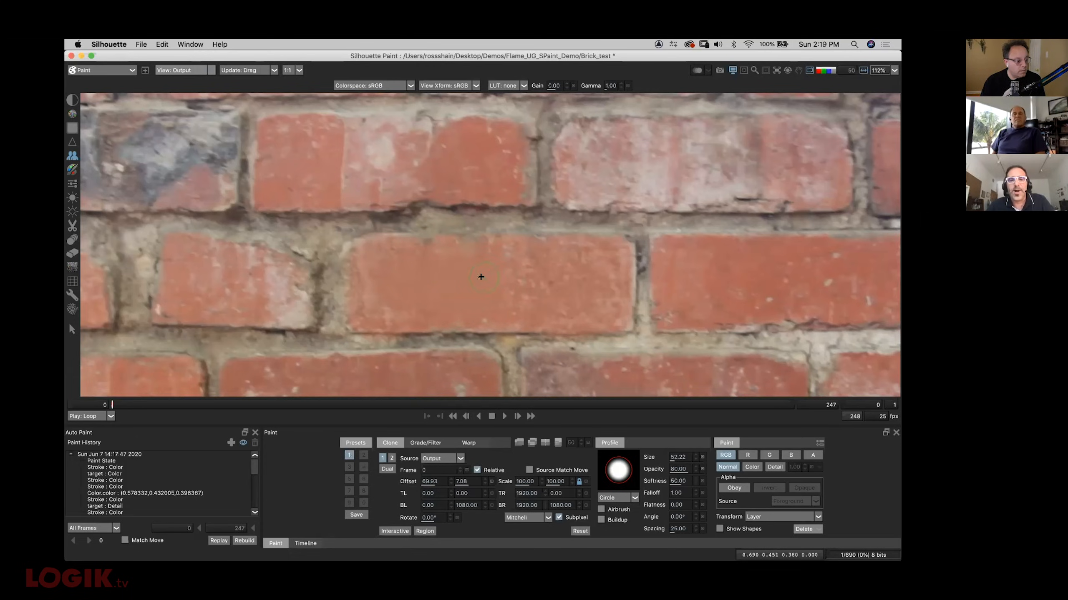
Sample a farther clone source, enable the interactive source overlay and align its bricks at an offset of about 553, -8
mouse_move(586, 262)
left_mouse_down()
mouse_move(441, 278)
mouse_move(452, 279)
left_mouse_up()
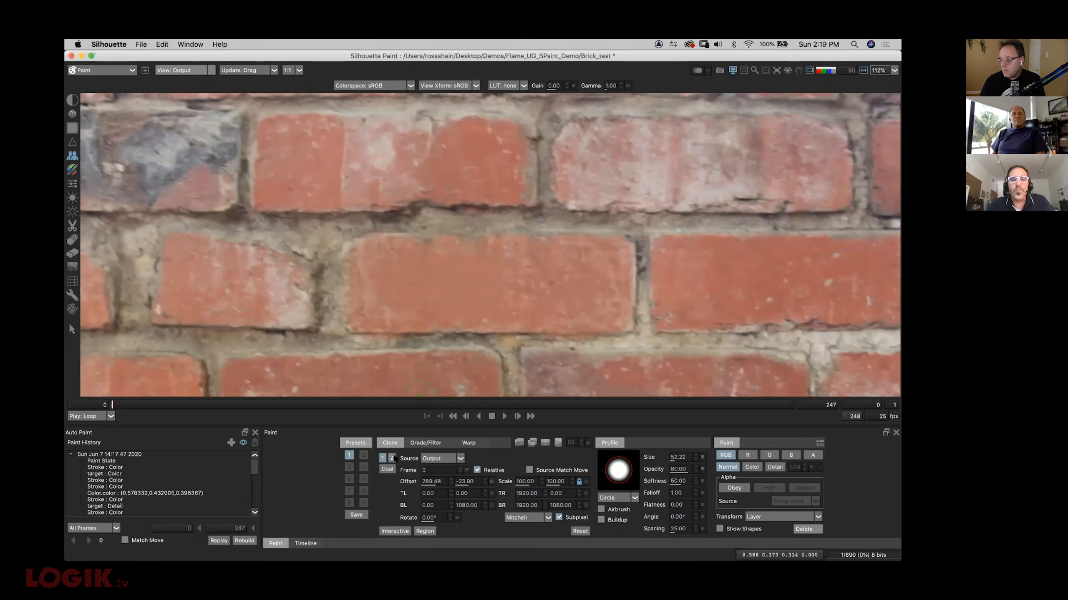
key("f")
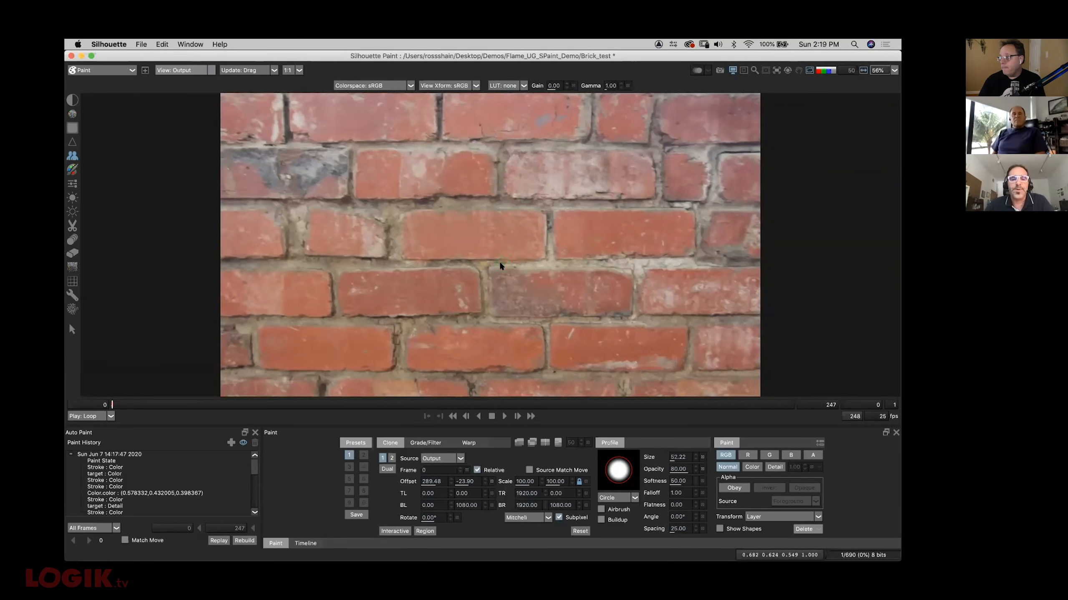
left_click(399, 532)
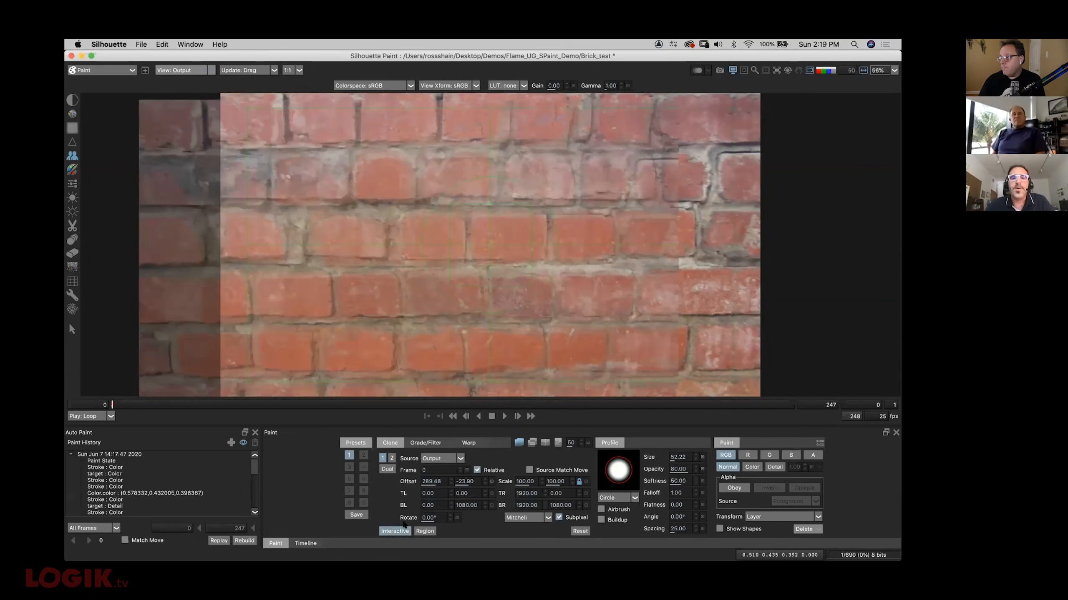
mouse_move(512, 241)
left_mouse_down()
mouse_move(496, 248)
mouse_move(564, 241)
mouse_move(558, 227)
mouse_move(562, 239)
mouse_move(593, 238)
mouse_move(586, 337)
mouse_move(657, 260)
mouse_move(610, 285)
mouse_move(514, 284)
mouse_move(435, 238)
mouse_move(455, 237)
mouse_move(436, 238)
left_mouse_up()
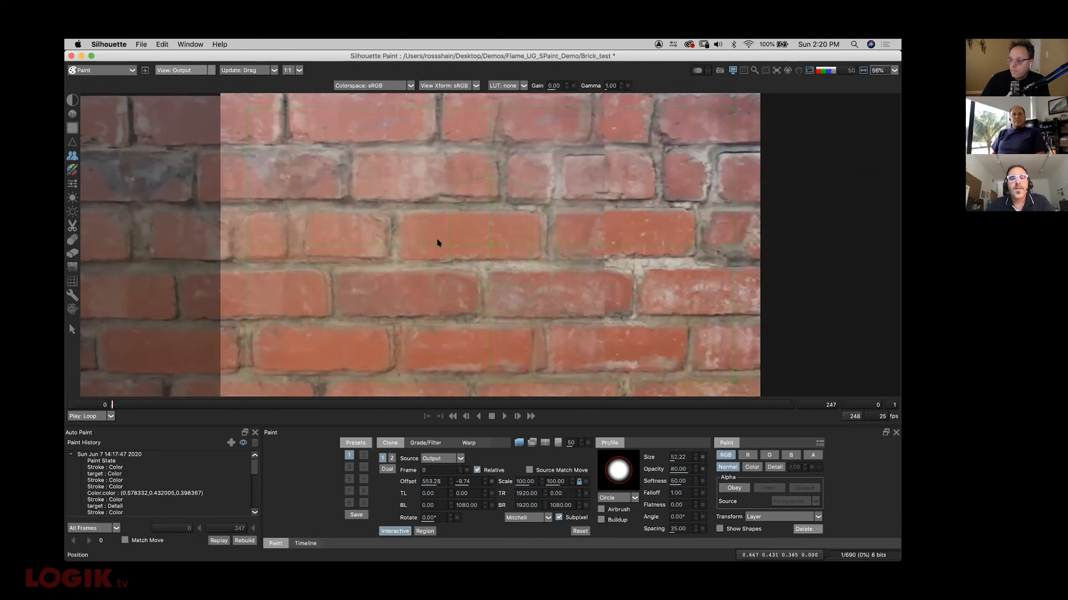
Compare the clone source with the wall using the difference, vertical split, horizontal split and blended overlays, finishing with the overlay off
left_click(533, 443)
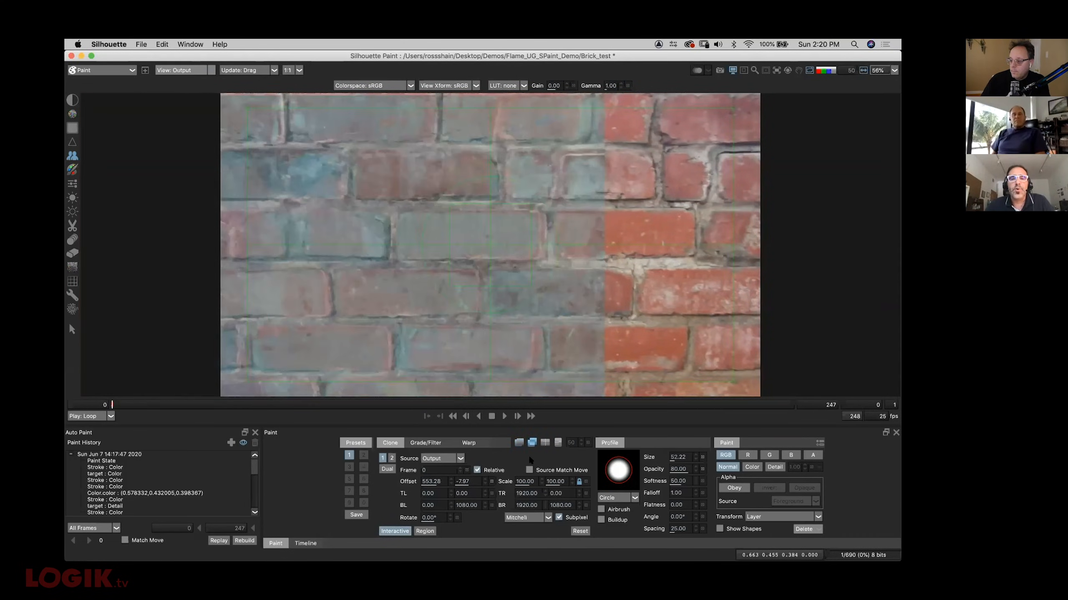
left_click(545, 443)
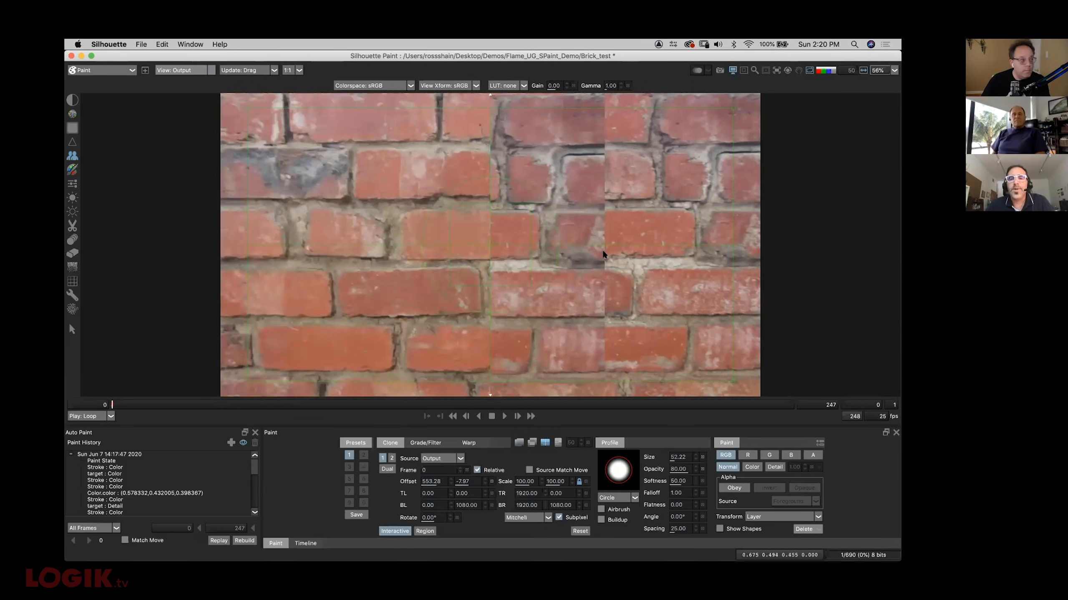
left_click(558, 442)
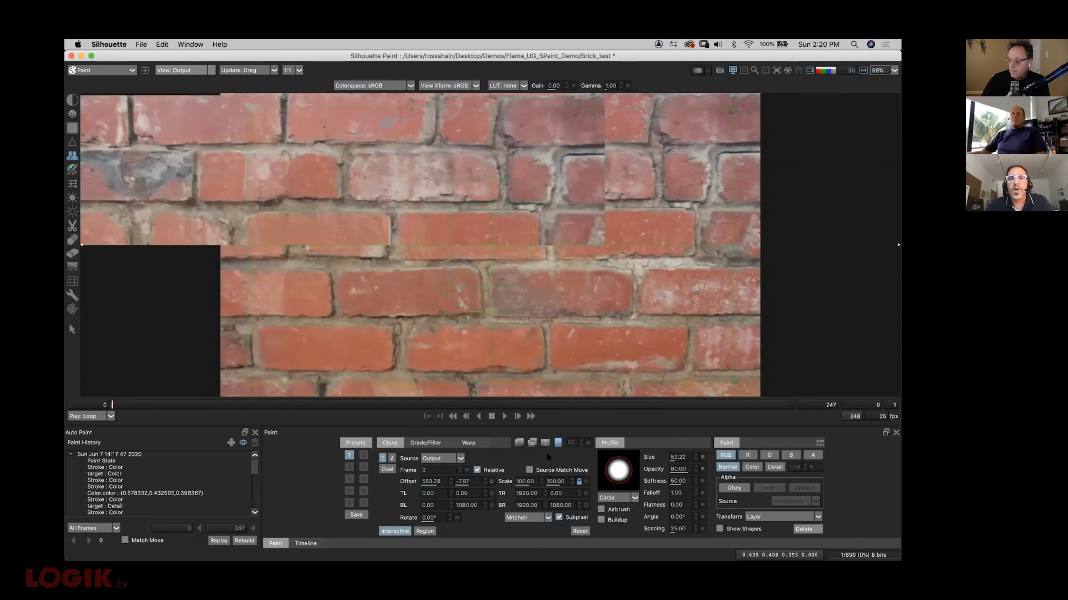
left_click(519, 442)
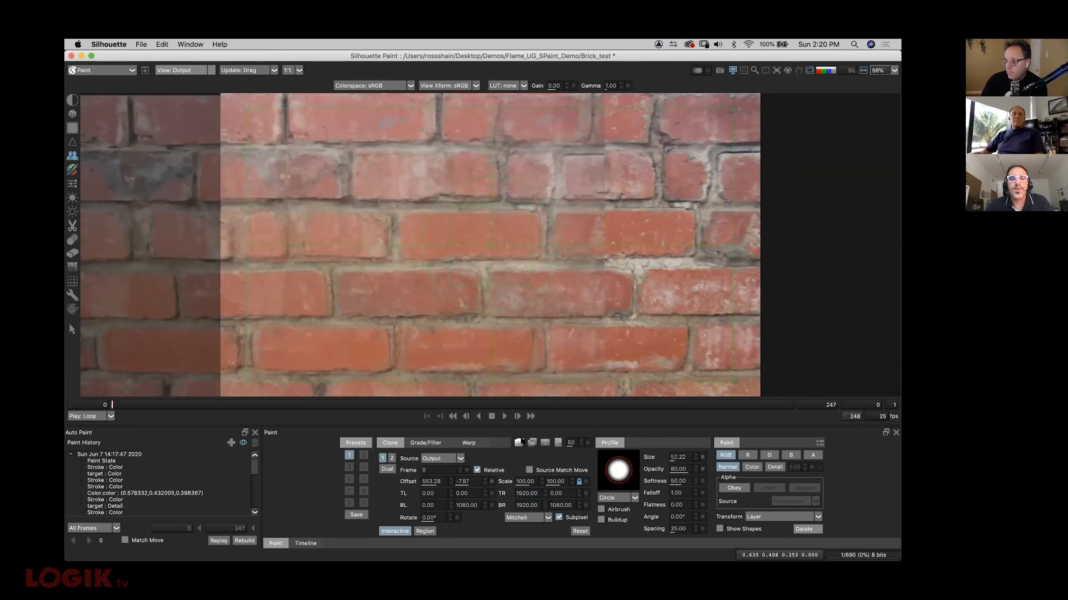
left_click(519, 442)
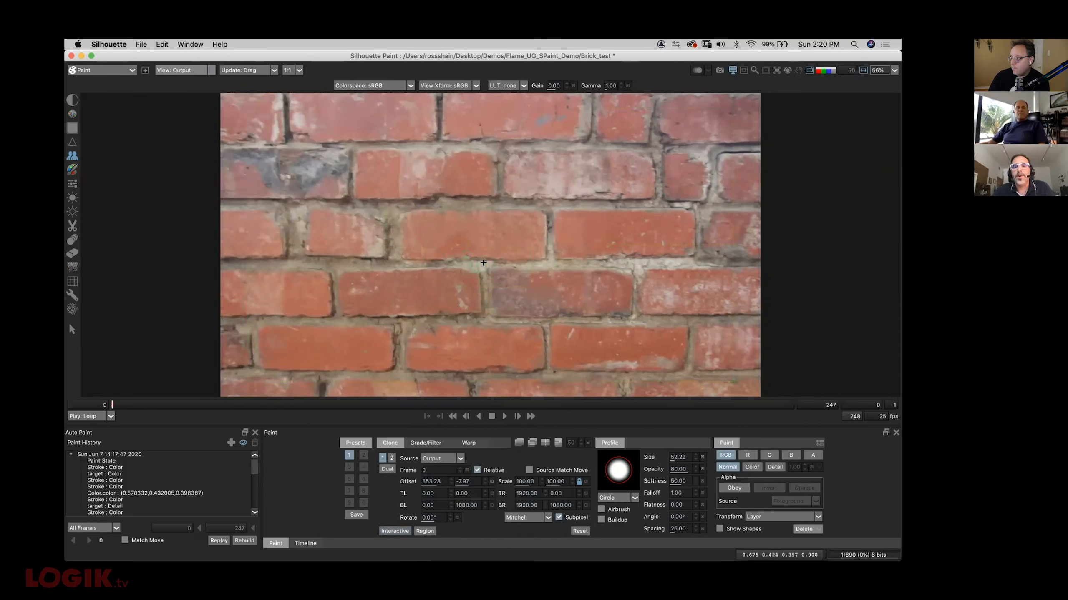
Switch to the Blemish tool and restrict painting to the detail layer with the Medium detail setting
mouse_move(548, 235)
left_mouse_down()
mouse_move(548, 262)
mouse_move(458, 309)
left_mouse_up()
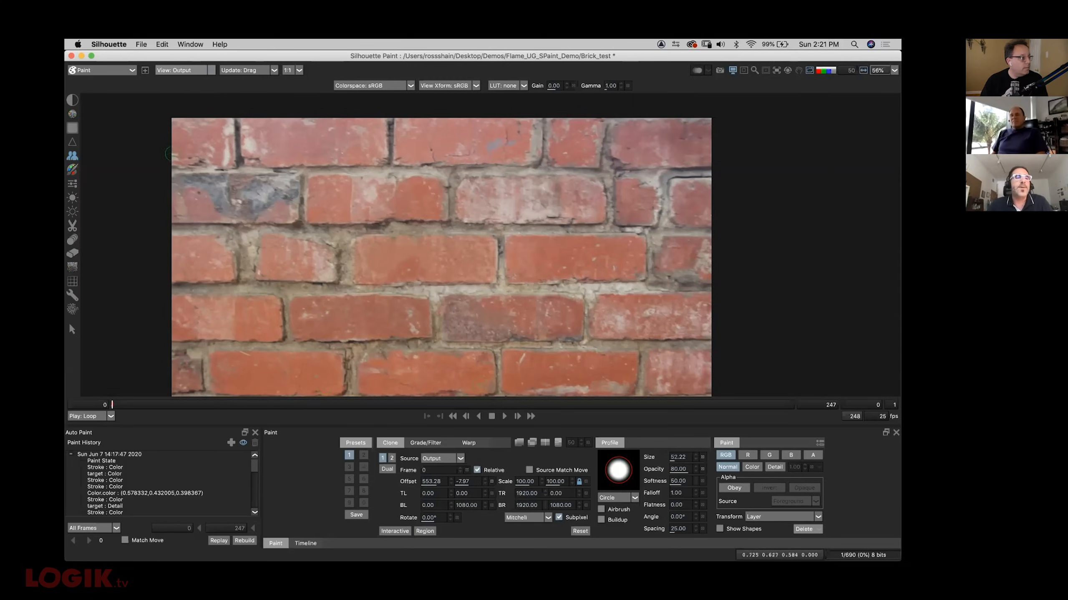
left_click(72, 114)
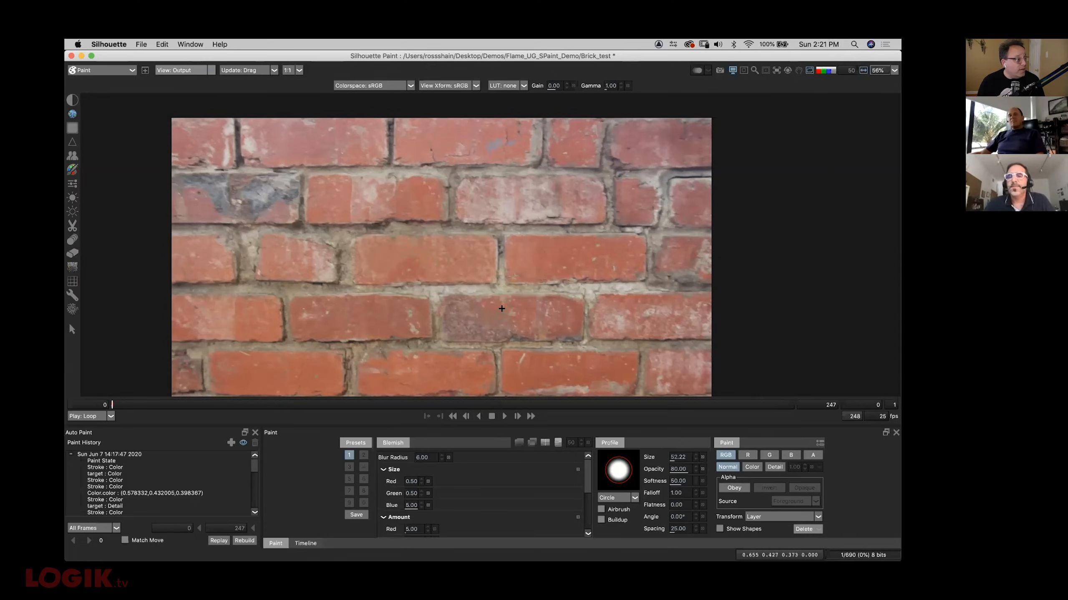
left_click(775, 467)
left_click(818, 467)
left_click(843, 473)
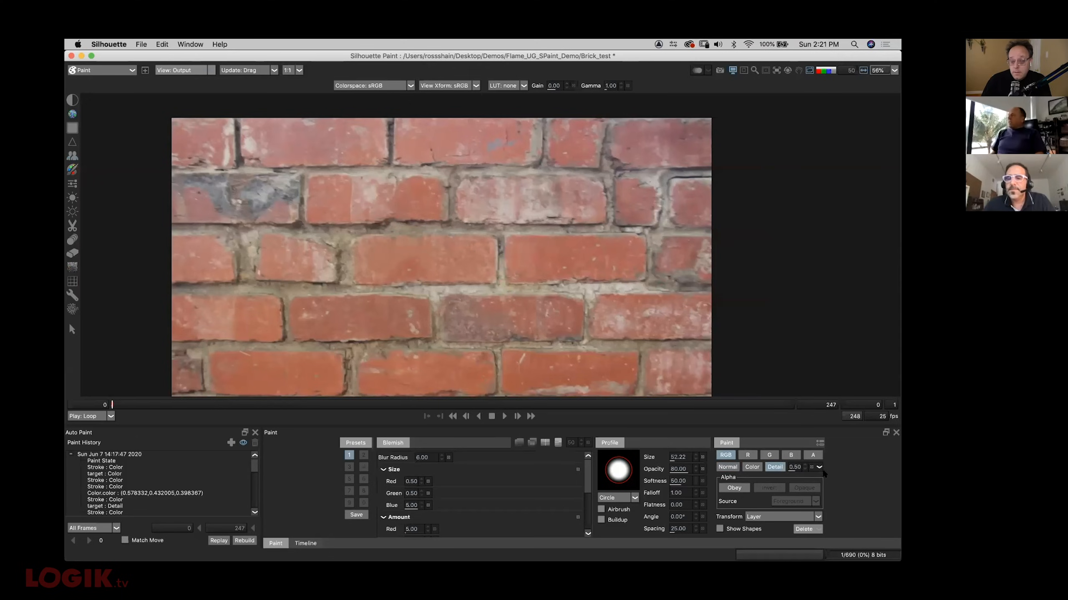
left_click(818, 467)
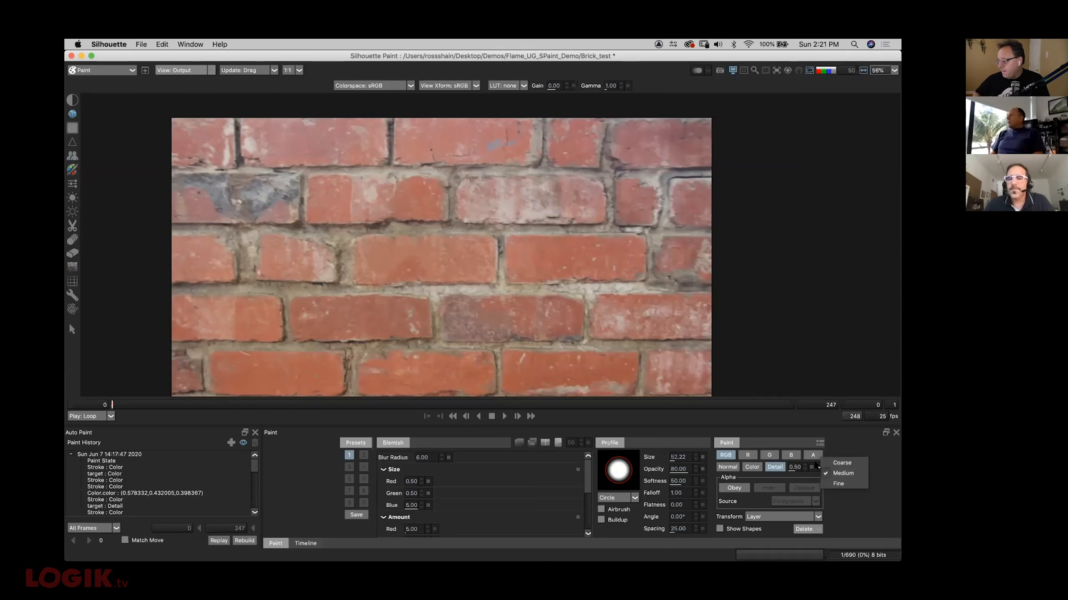
left_click(818, 468)
left_click(794, 467)
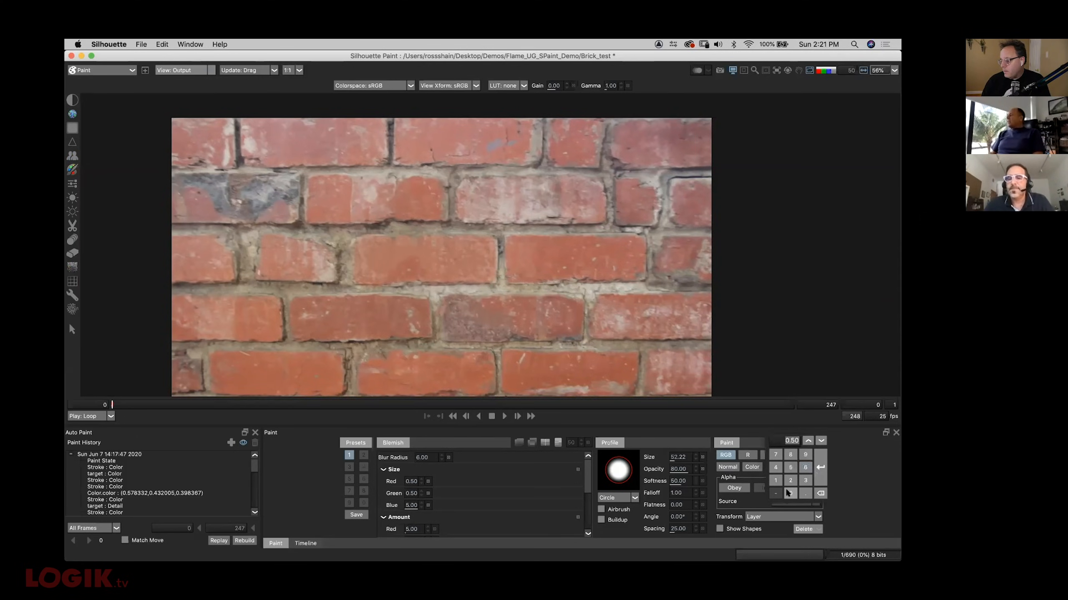
Display the detail layer, lower the detail value to 0.00 and switch to the Fine setting
left_click(180, 70)
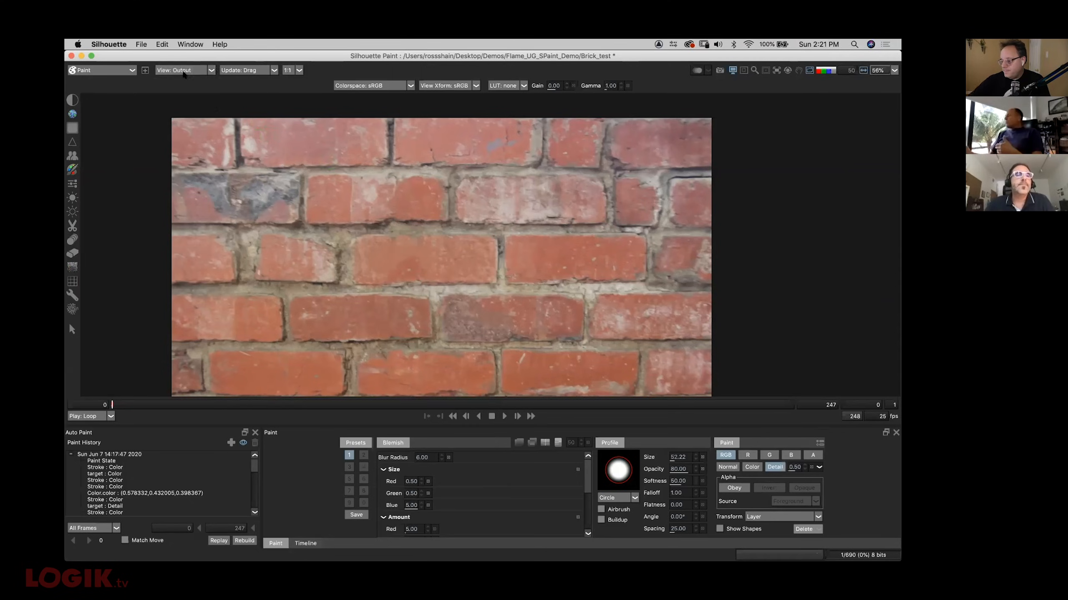
left_click(188, 99)
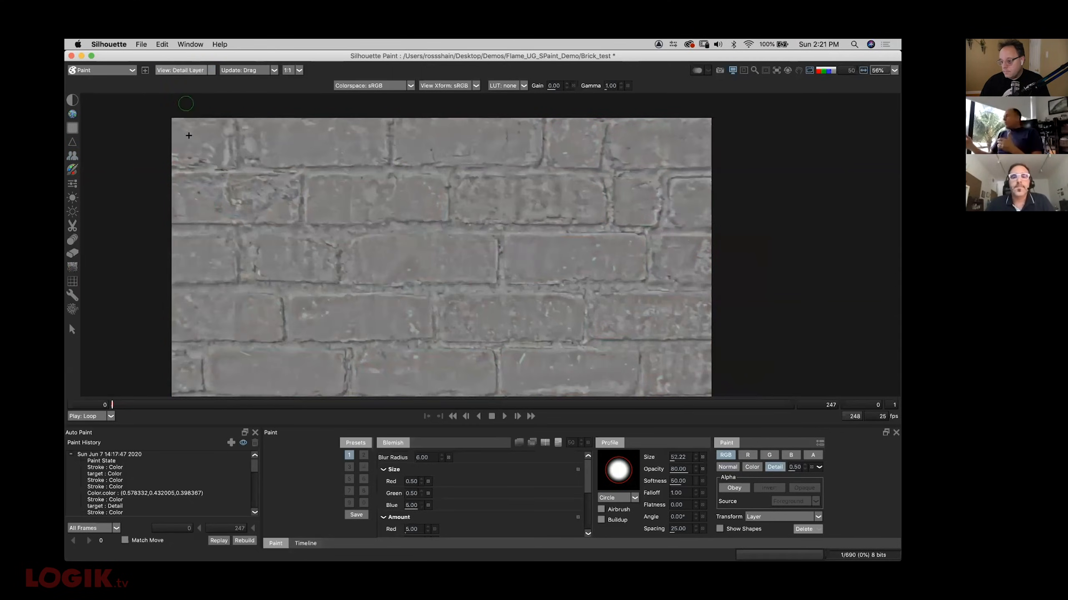
mouse_move(793, 466)
left_mouse_down()
mouse_move(794, 454)
mouse_move(790, 478)
mouse_move(798, 450)
left_mouse_up()
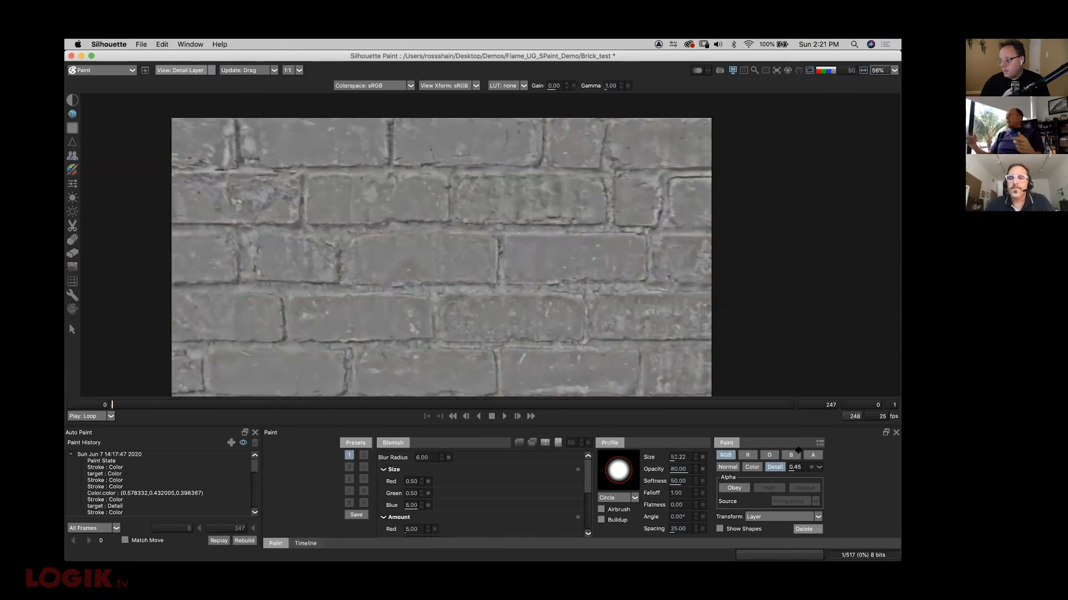
left_click(819, 467)
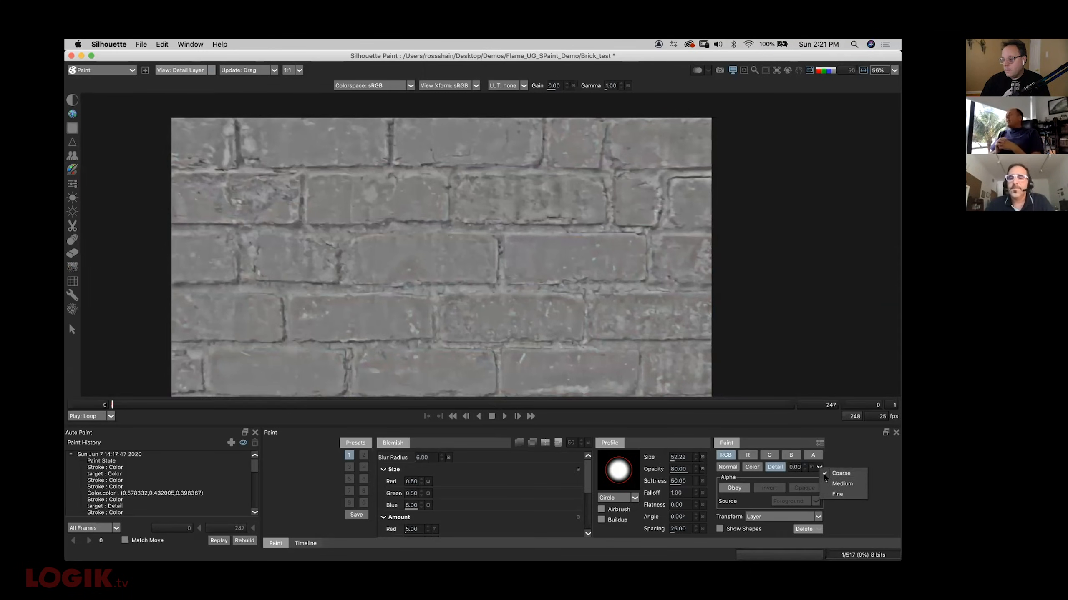
left_click(835, 493)
Vary the detail value while viewing the detail layer up close, finishing at 0.00
left_click_drag(800, 470, 792, 470)
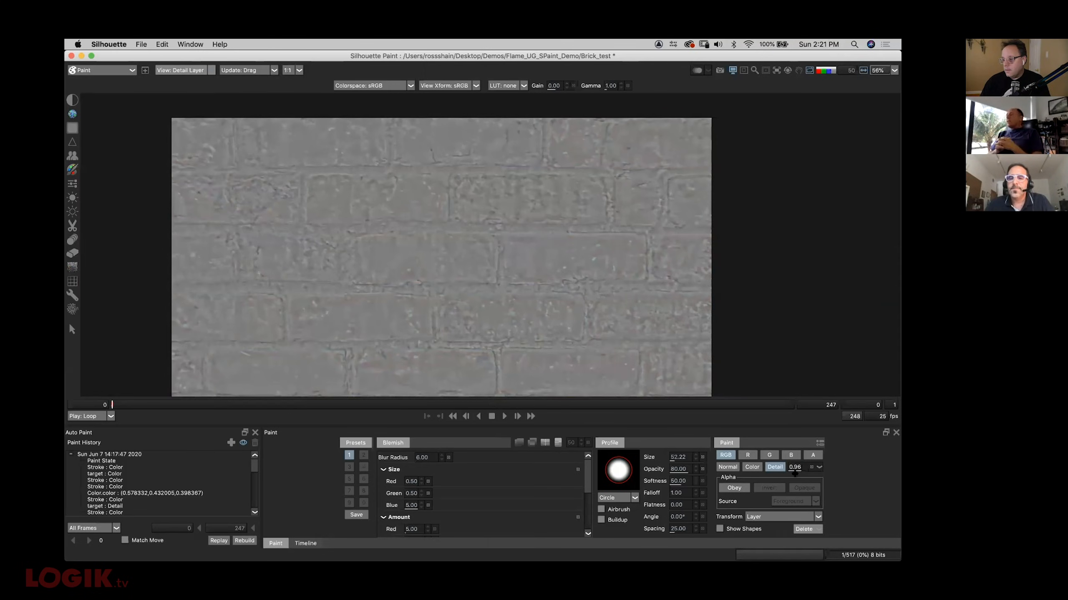
key("i")
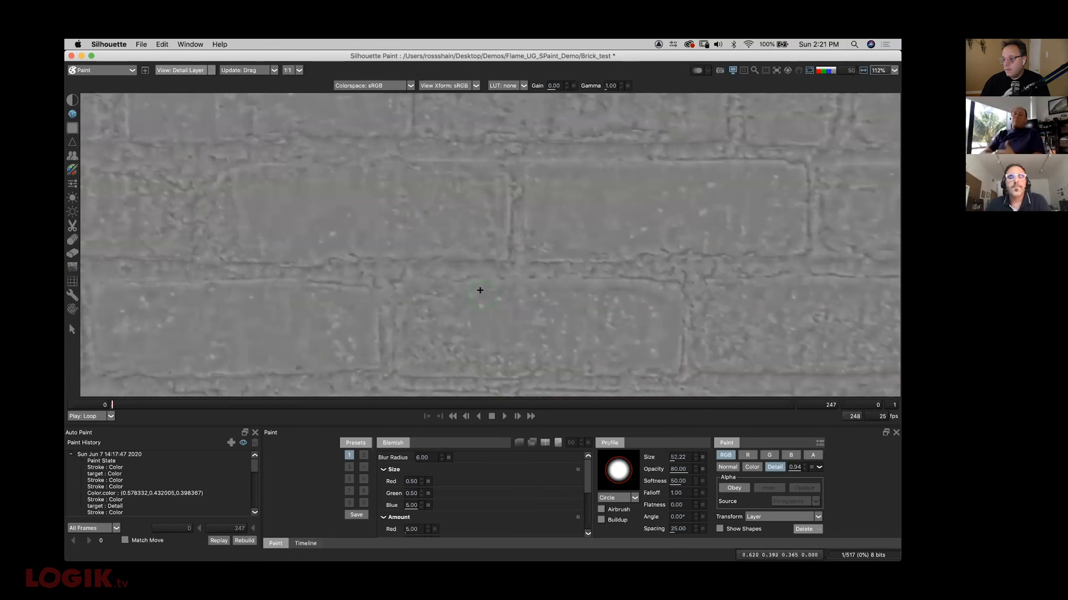
mouse_move(793, 467)
left_mouse_down()
mouse_move(797, 453)
mouse_move(791, 466)
left_mouse_up()
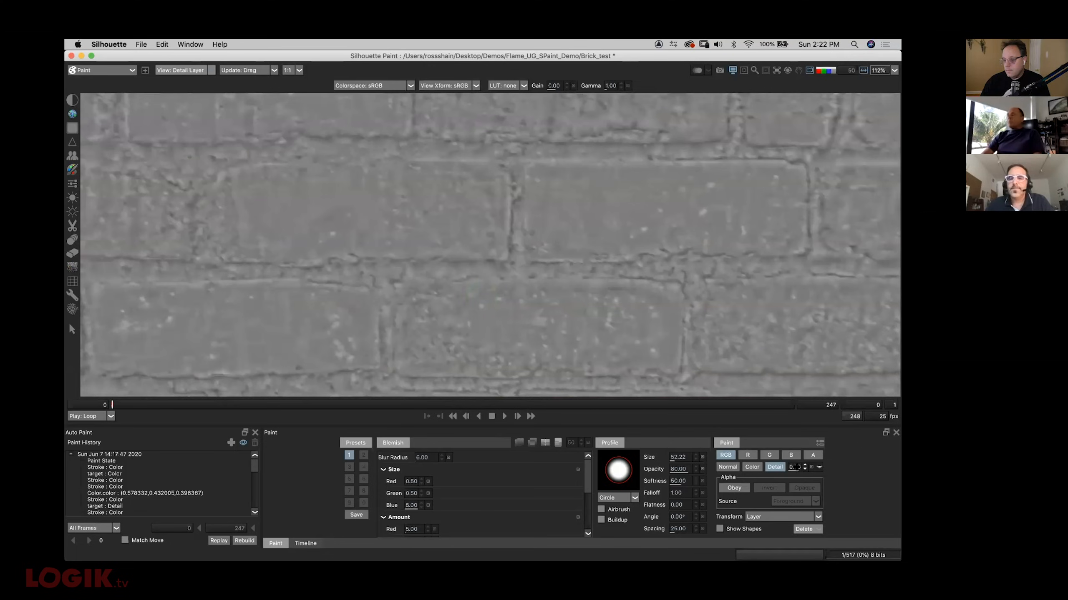
left_click_drag(803, 468, 796, 467)
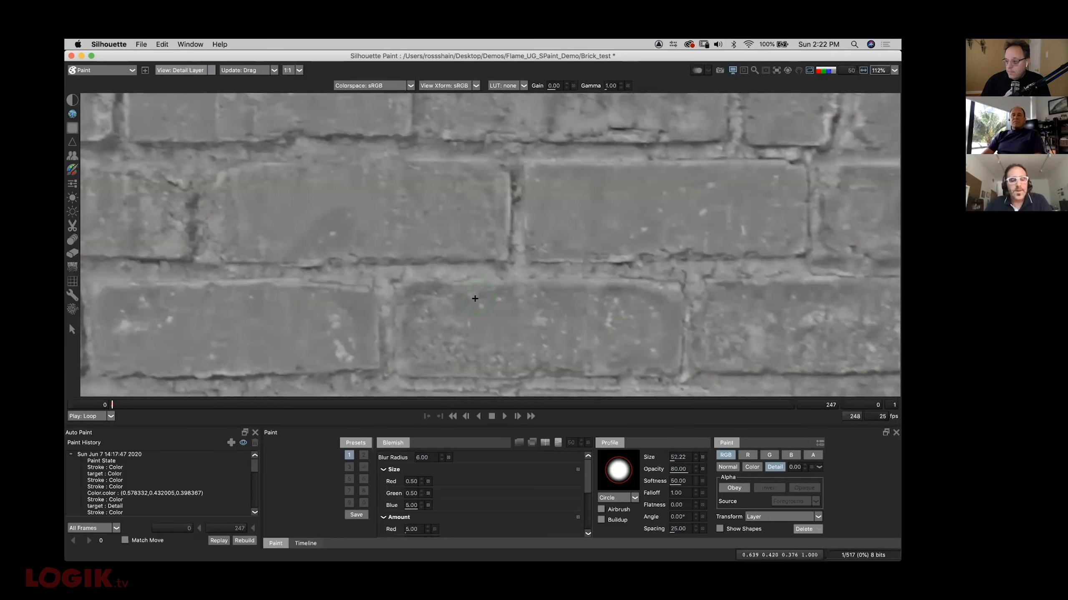
Compare the painted output with the original image, the detail layer and the color layer, ending on the whole output
key("d")
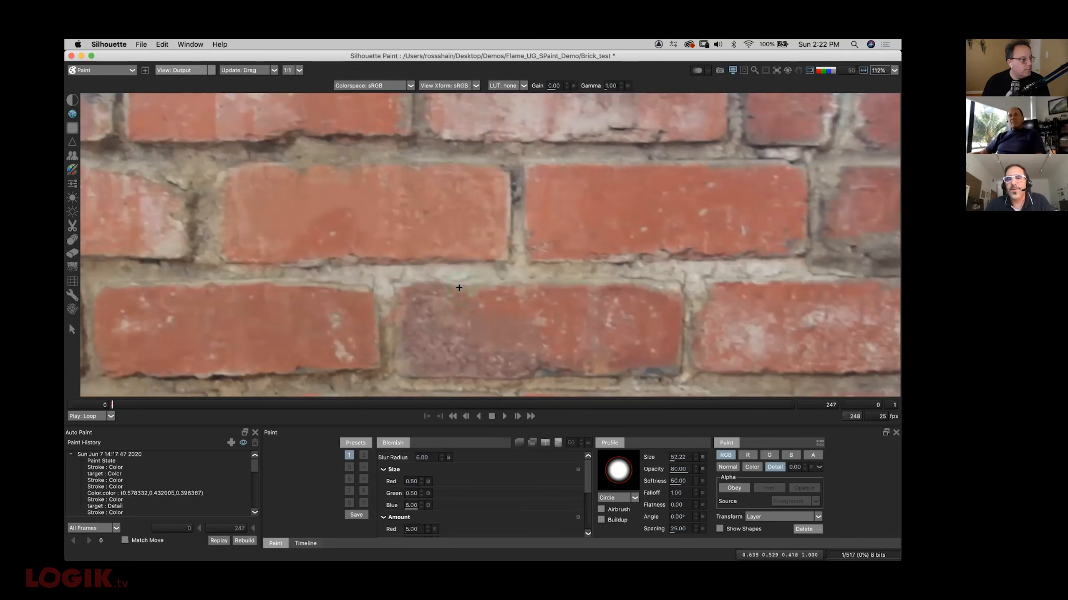
key("F1")
key("F2")
key("F1")
key("F2")
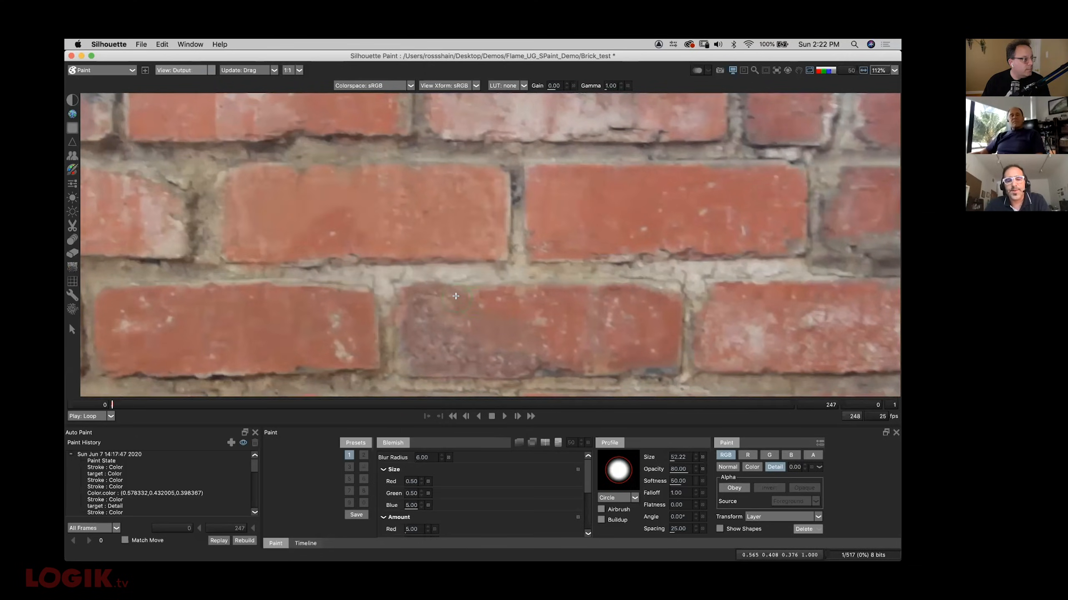
key("F4")
key("F3")
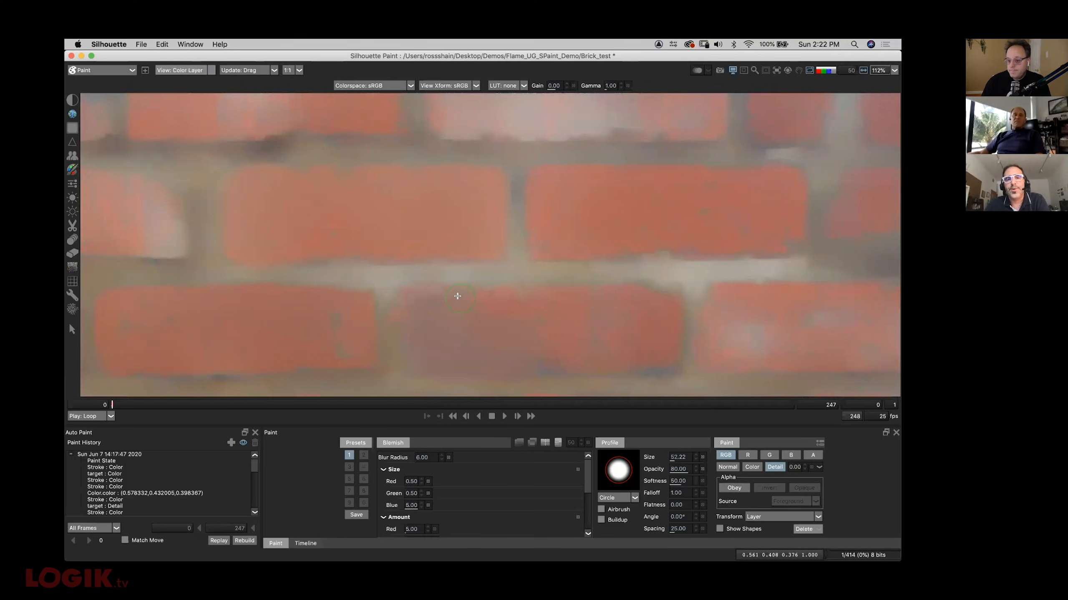
key("F2")
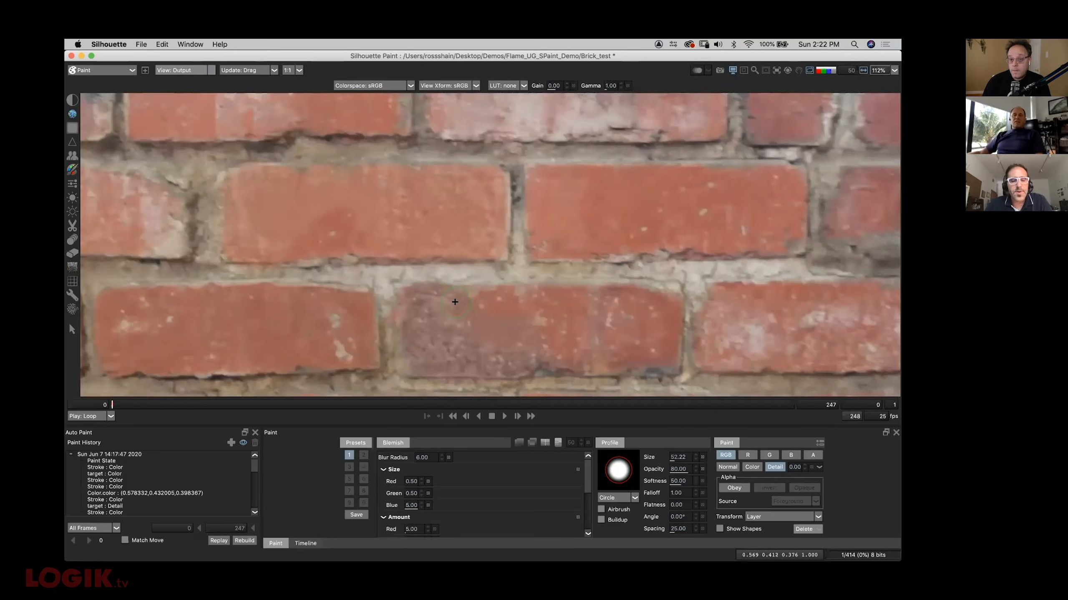
key("minus")
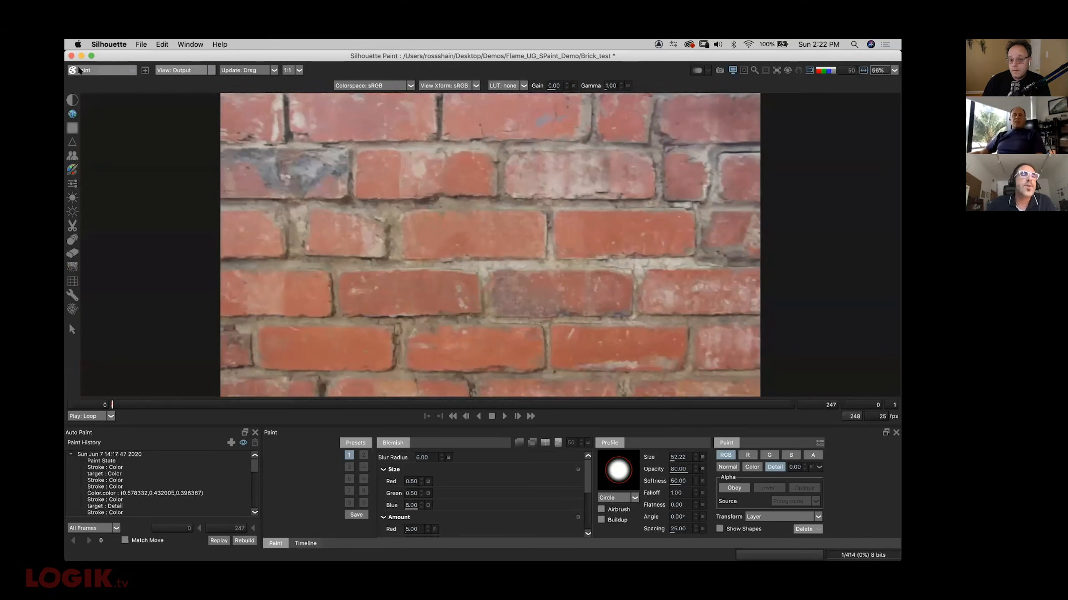
Save and close the brick paint project, and exit the effect back to the Flame timeline
left_click(71, 56)
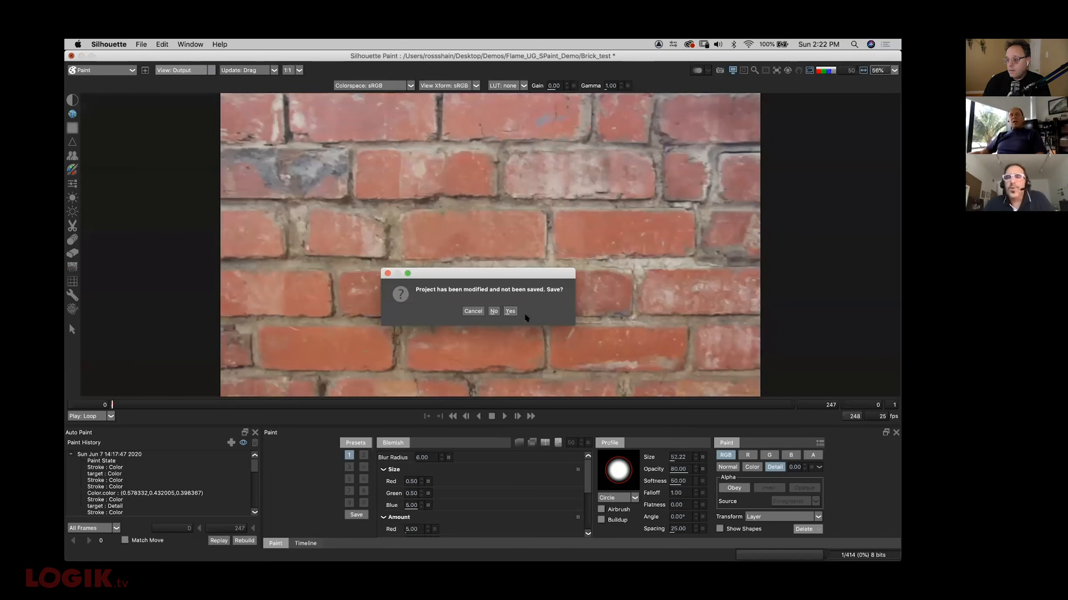
left_click(510, 312)
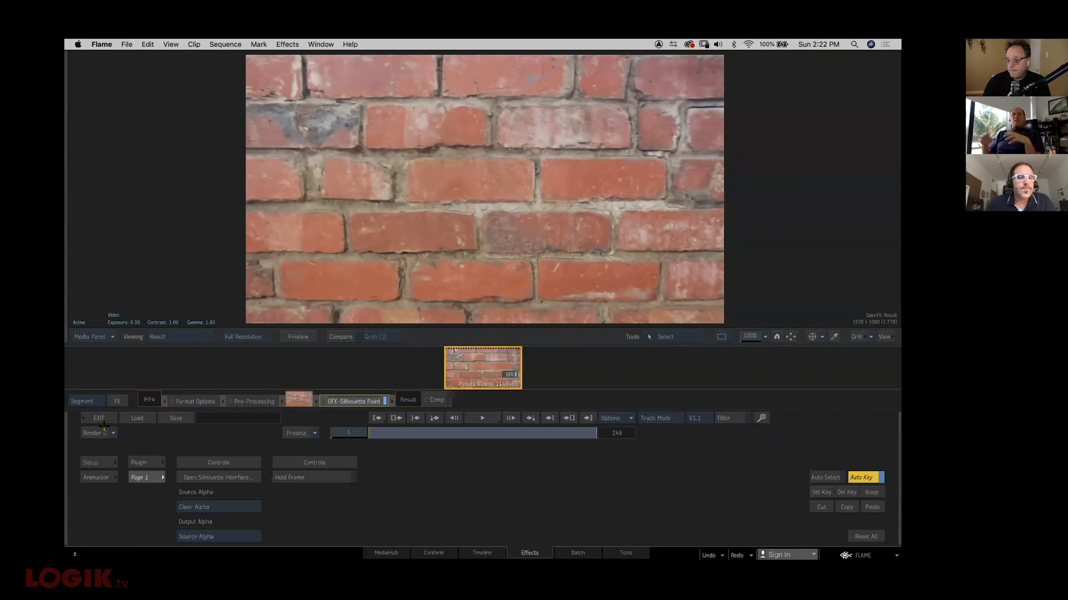
left_click(101, 419)
Select the Skater clip in the reels and open its Silhouette Paint effect in the Silhouette interface
left_click_drag(497, 317, 290, 301)
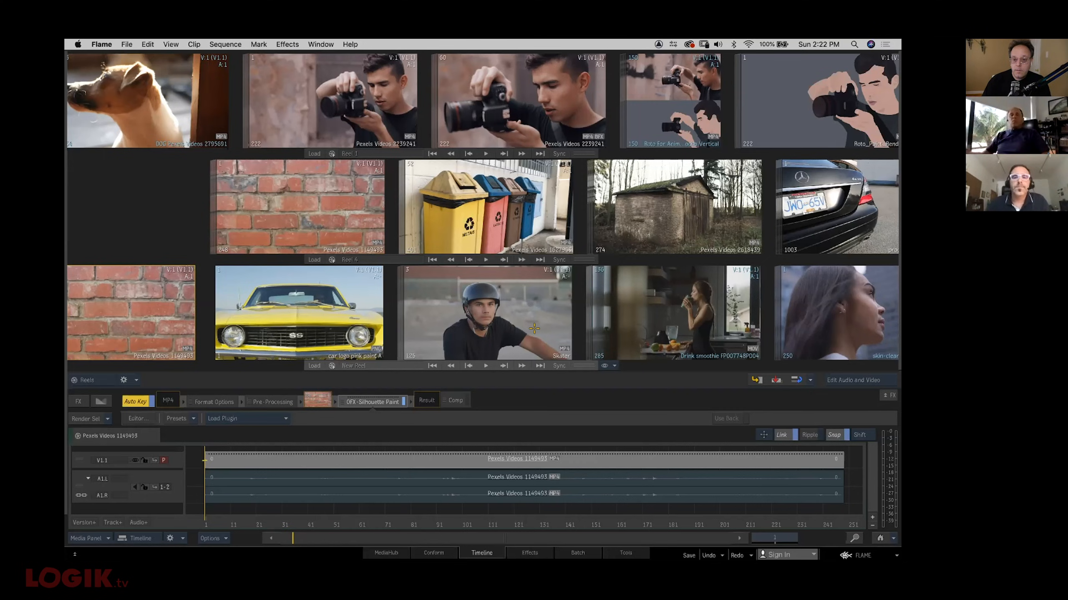
left_click(502, 326)
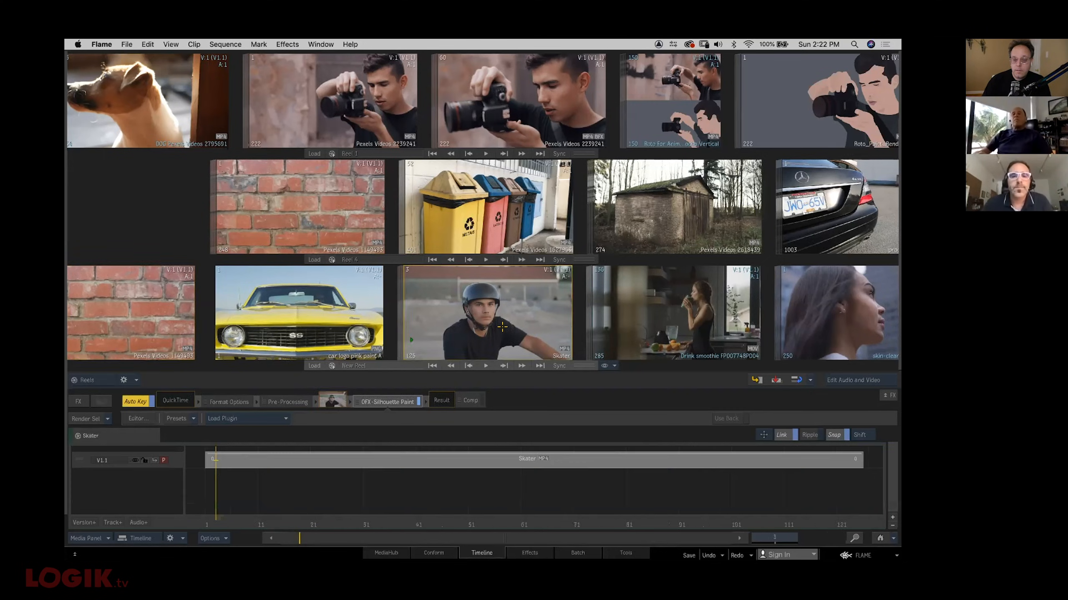
left_click(388, 404)
double_click(390, 403)
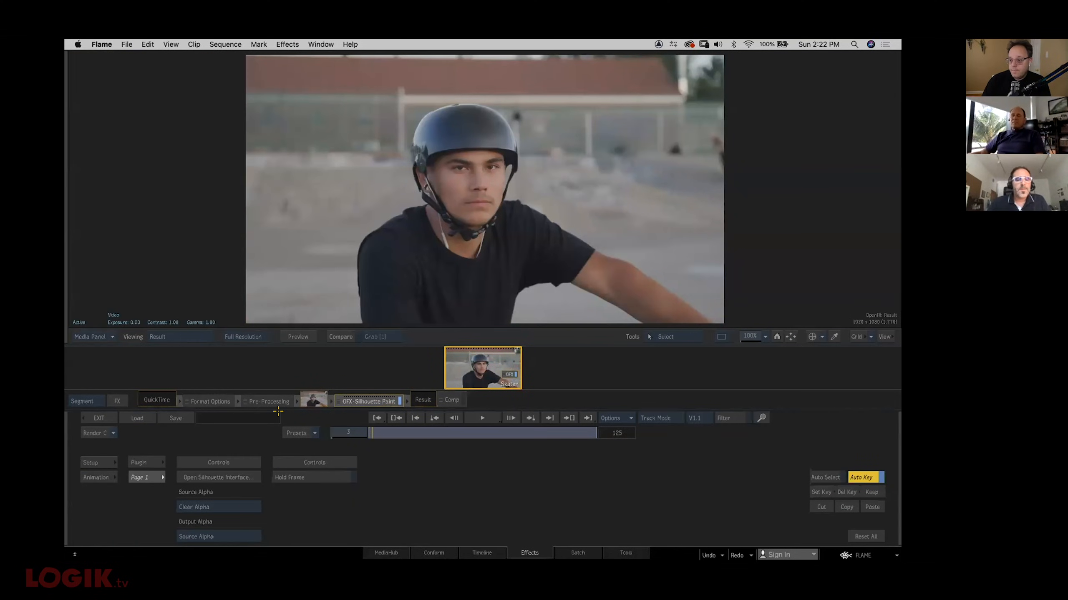
left_click(222, 476)
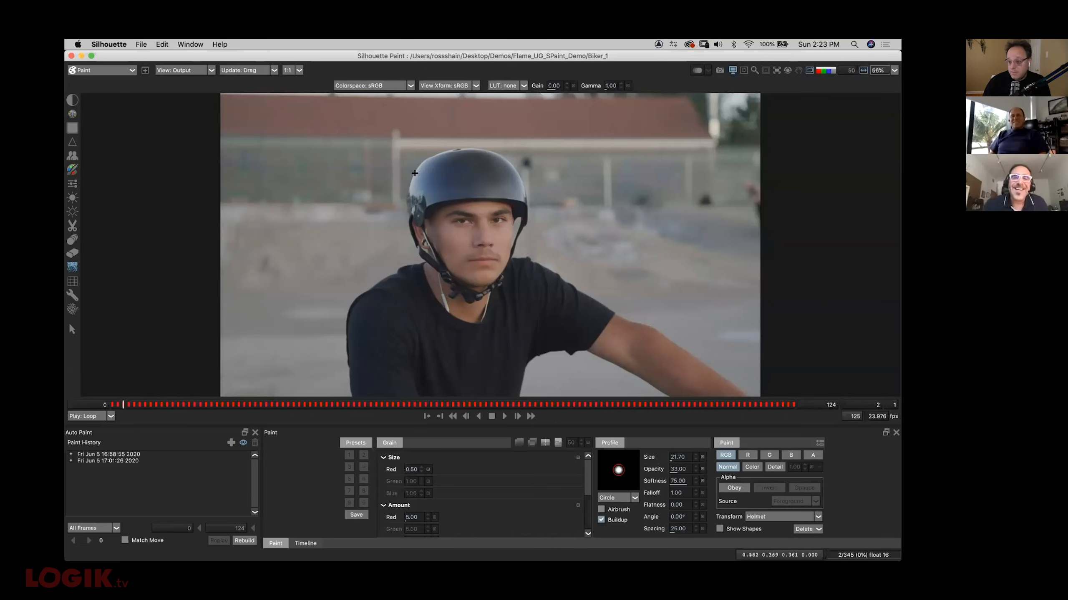
Compare the painted output with the original foreground on the skater's helmet, ending on the foreground
key("1")
key("1")
key("1")
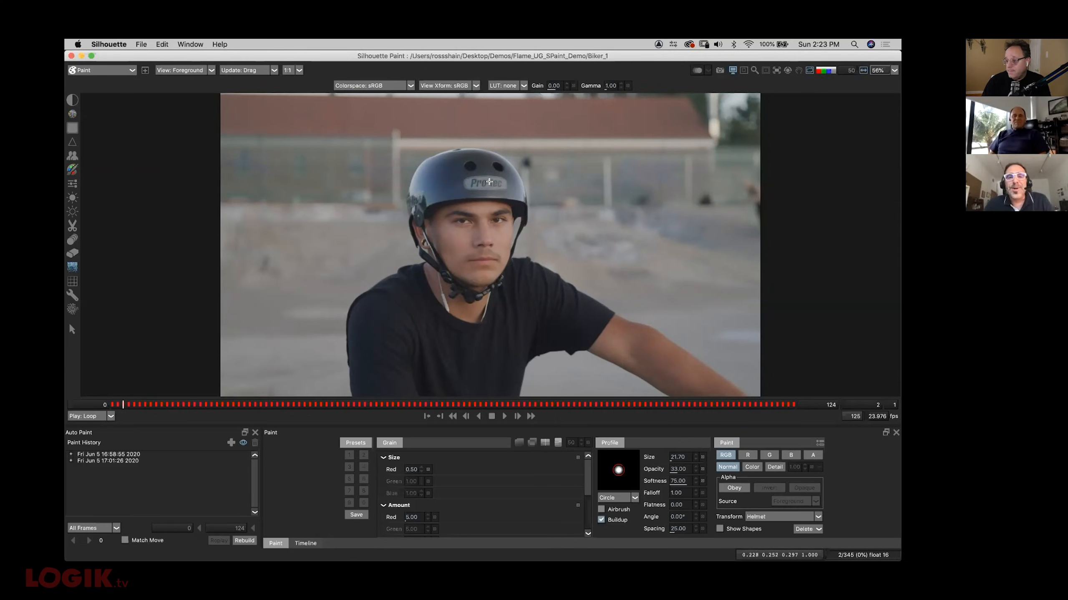
mouse_move(132, 404)
left_mouse_down()
mouse_move(582, 394)
mouse_move(237, 424)
mouse_move(123, 422)
left_mouse_up()
key("1")
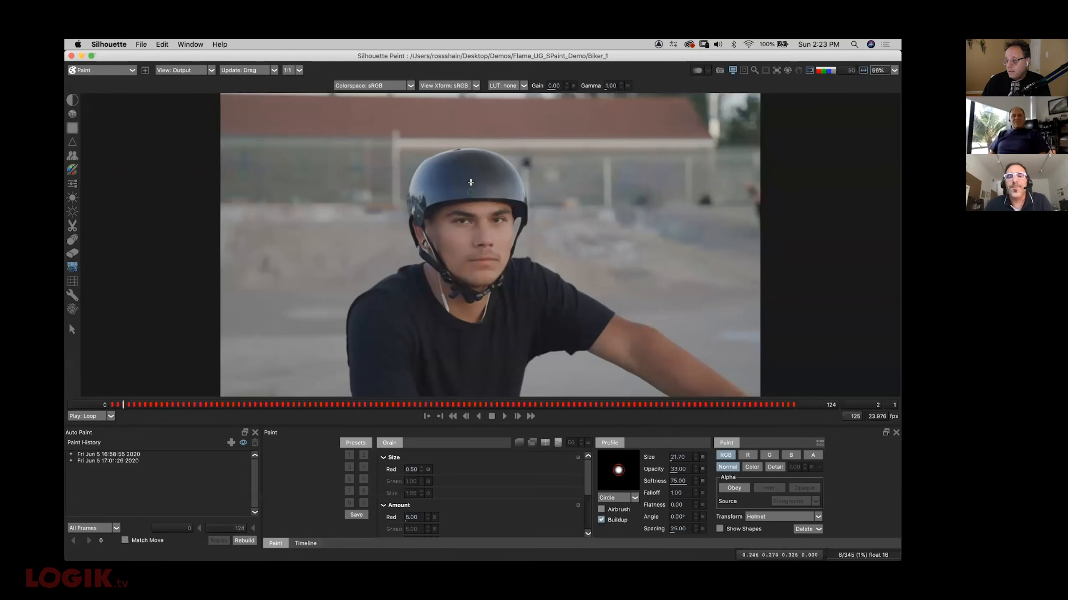
key("1")
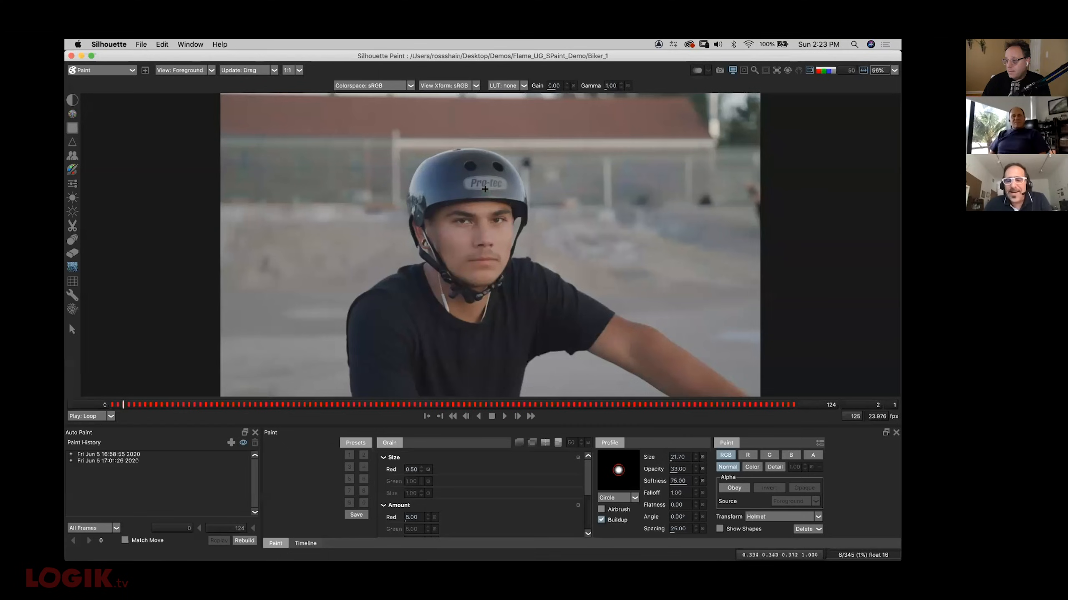
Step through the opening frames of the original foreground with the helmet logo enlarged, stopping on frame 0
scroll(485, 189, "up", 2)
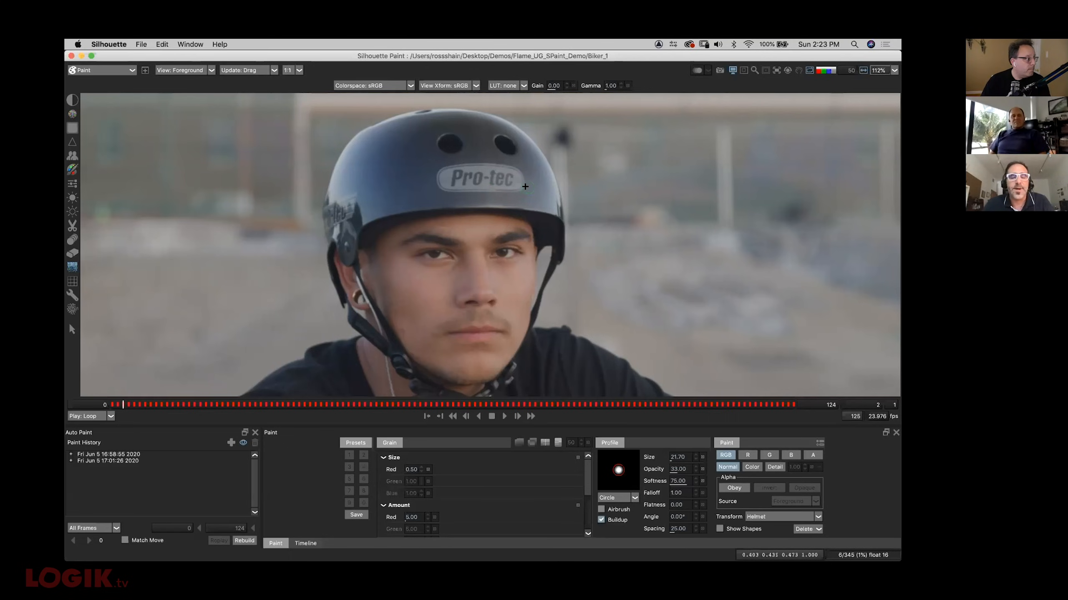
key("x")
key("z")
key("z")
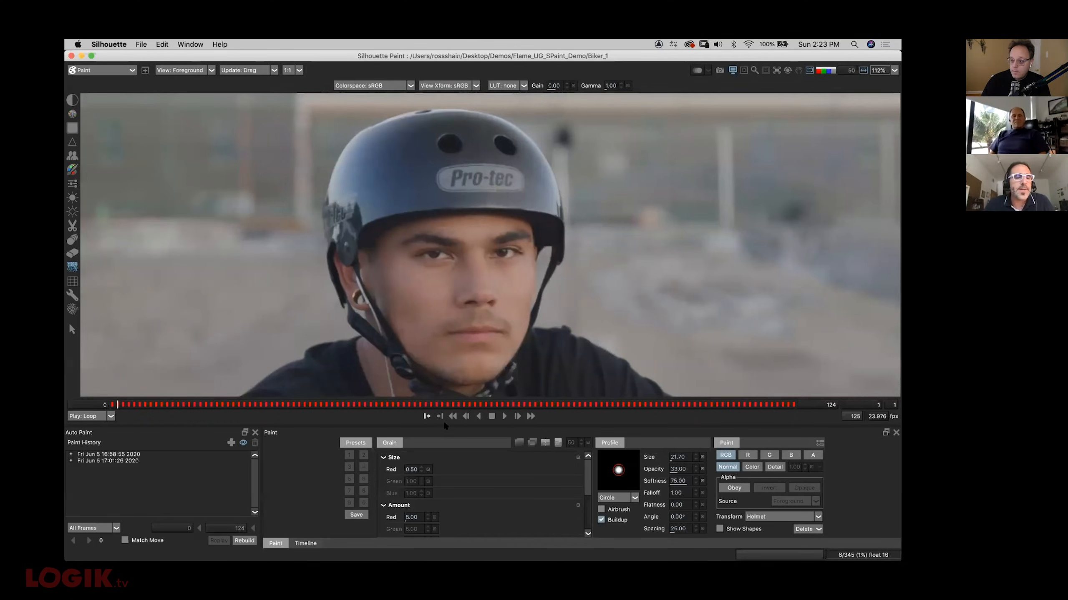
left_click(112, 405)
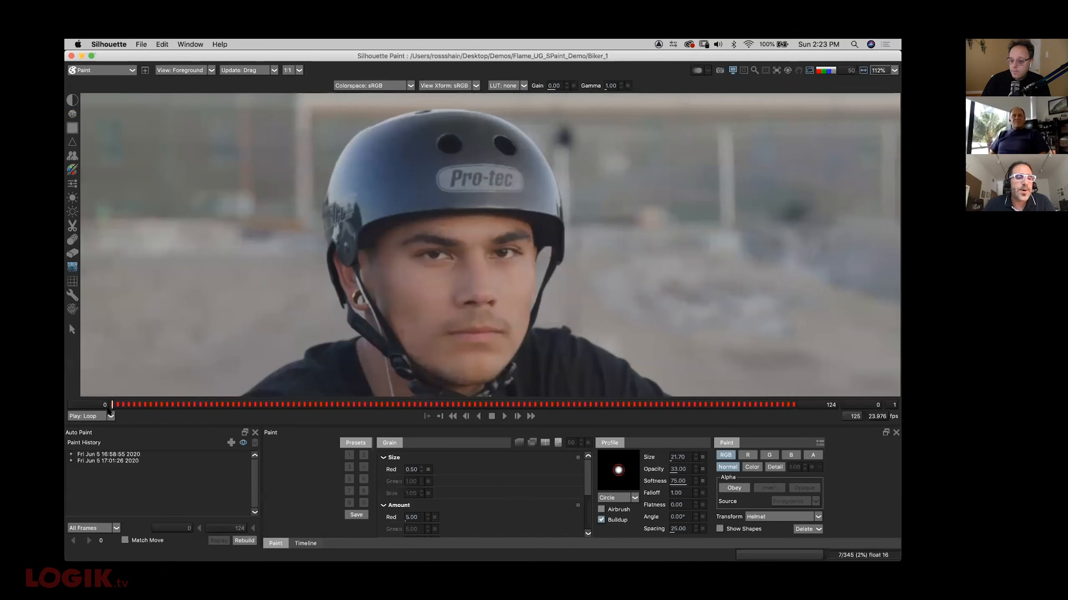
Expand the first paint history event and display the recorded strokes over the helmet up close
left_click(112, 454)
left_click(70, 455)
mouse_move(254, 466)
left_mouse_down()
mouse_move(253, 499)
mouse_move(253, 474)
left_mouse_up()
left_click(243, 442)
left_click(242, 443)
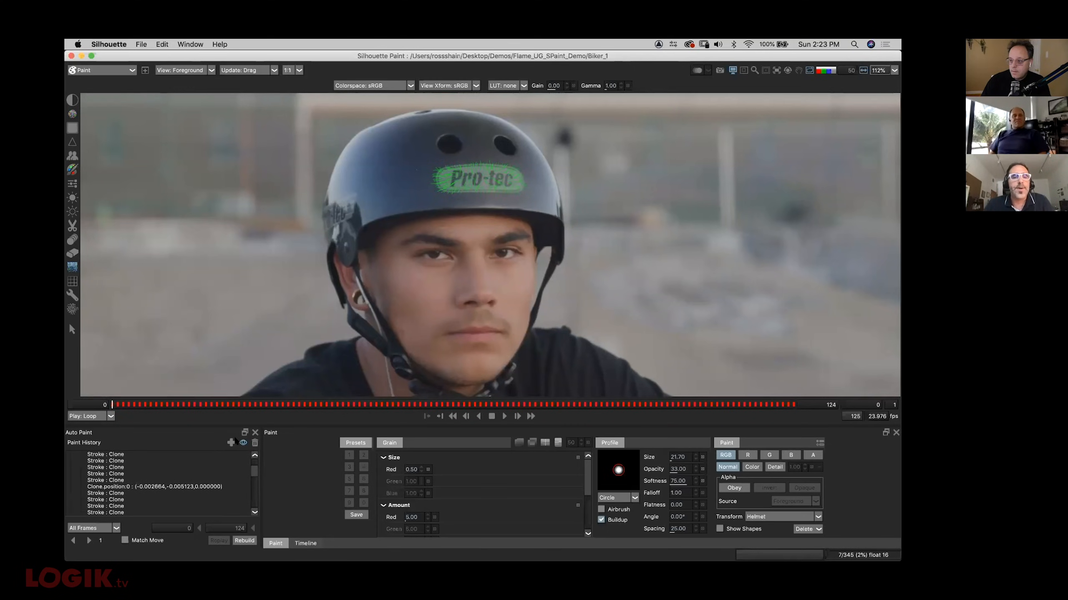
left_click(72, 329)
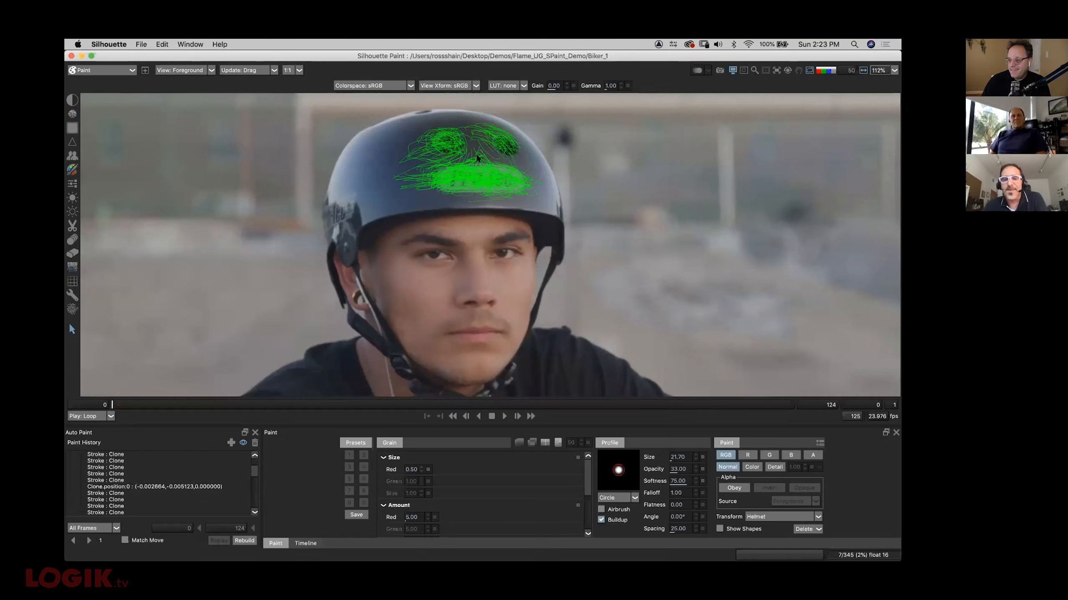
scroll(475, 163, "up", 2)
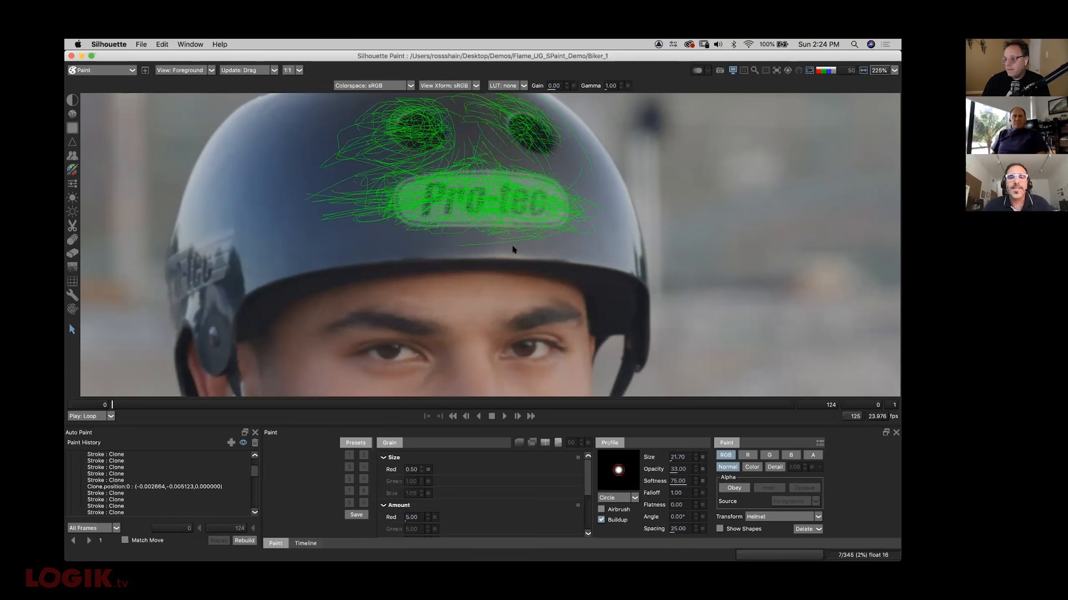
Inspect the clone strokes inside the second paint history event, and hide the stroke overlay with the whole frame in view
mouse_move(252, 470)
left_mouse_down()
mouse_move(254, 506)
mouse_move(254, 456)
left_mouse_up()
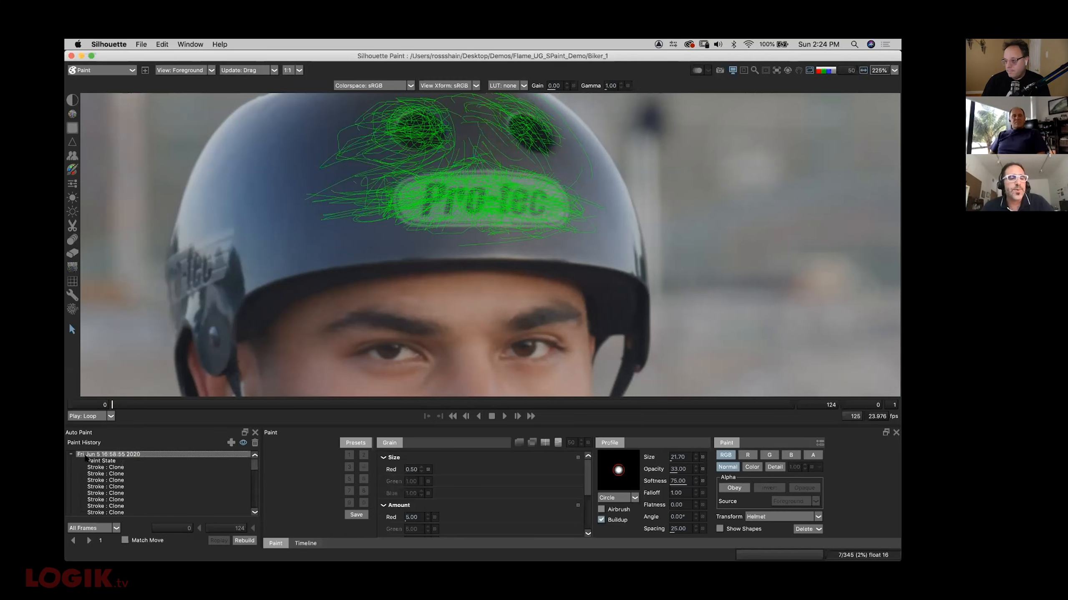
left_click(72, 456)
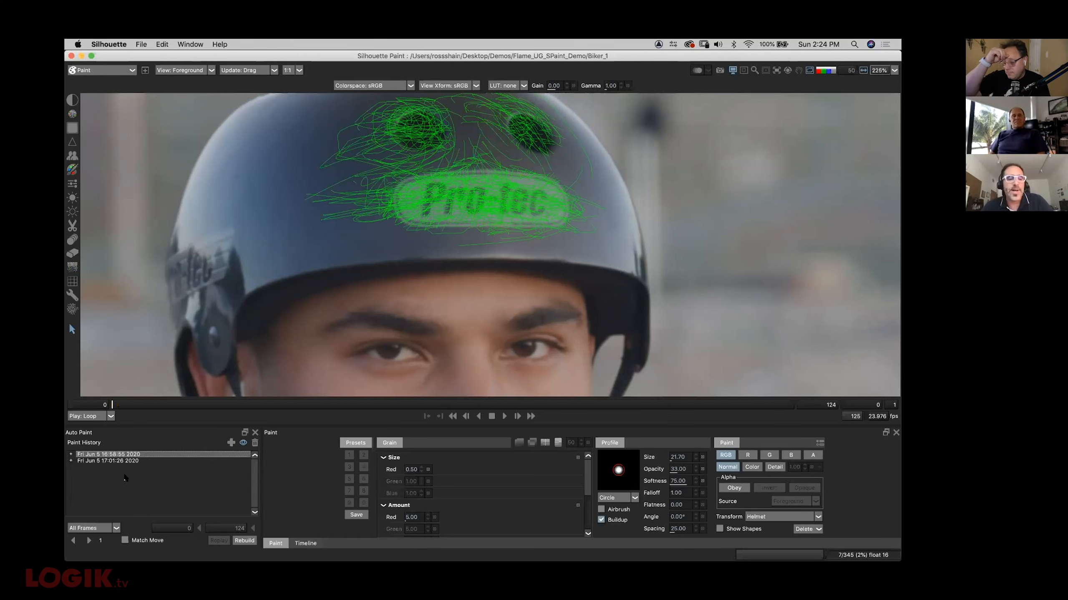
left_click(70, 462)
left_click(118, 494)
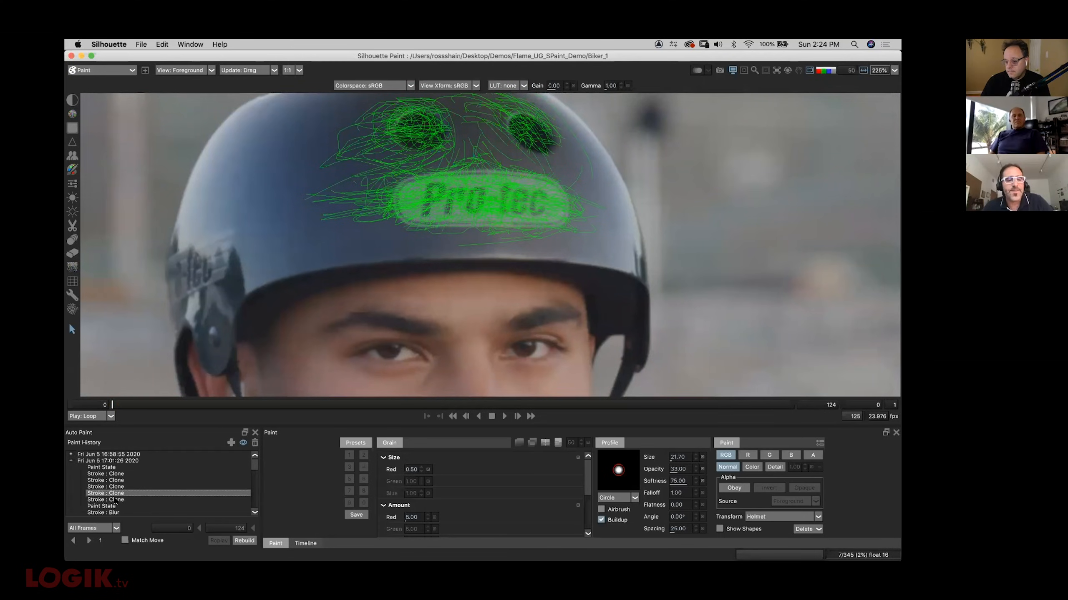
left_click(115, 501)
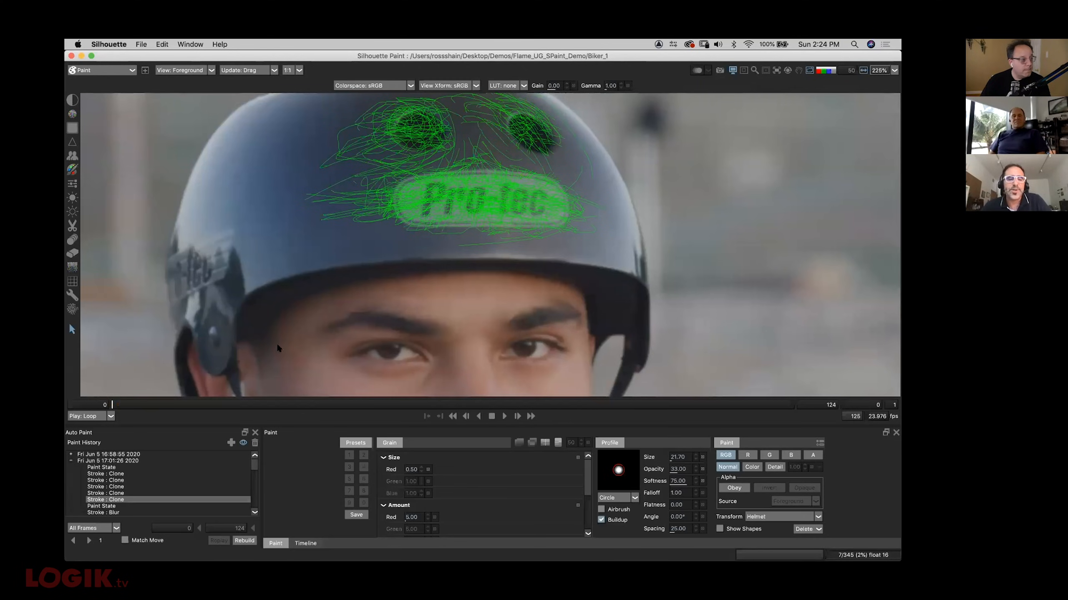
left_click(71, 461)
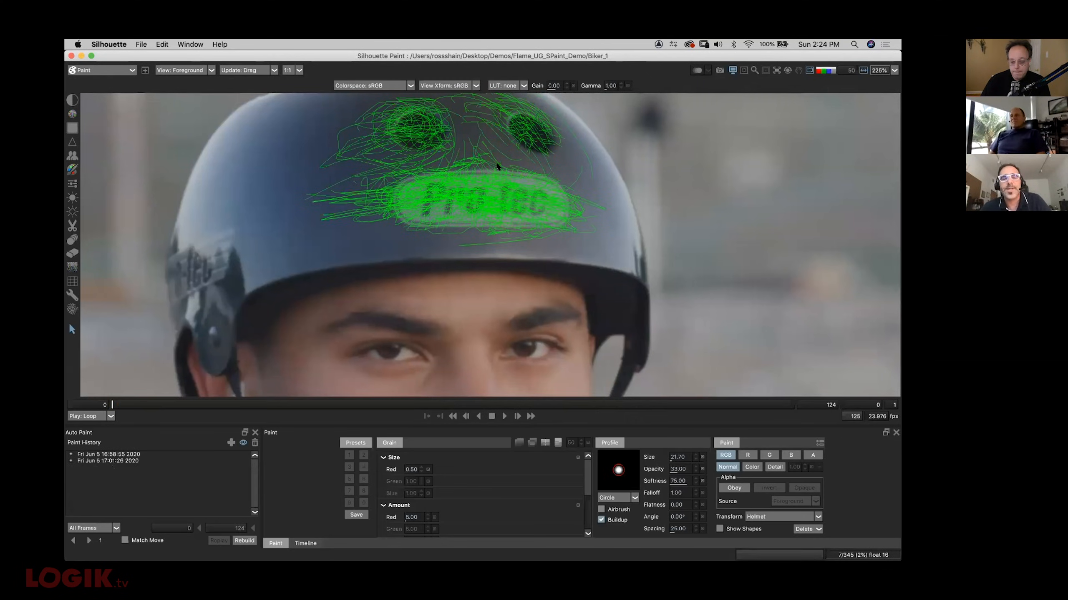
key("f")
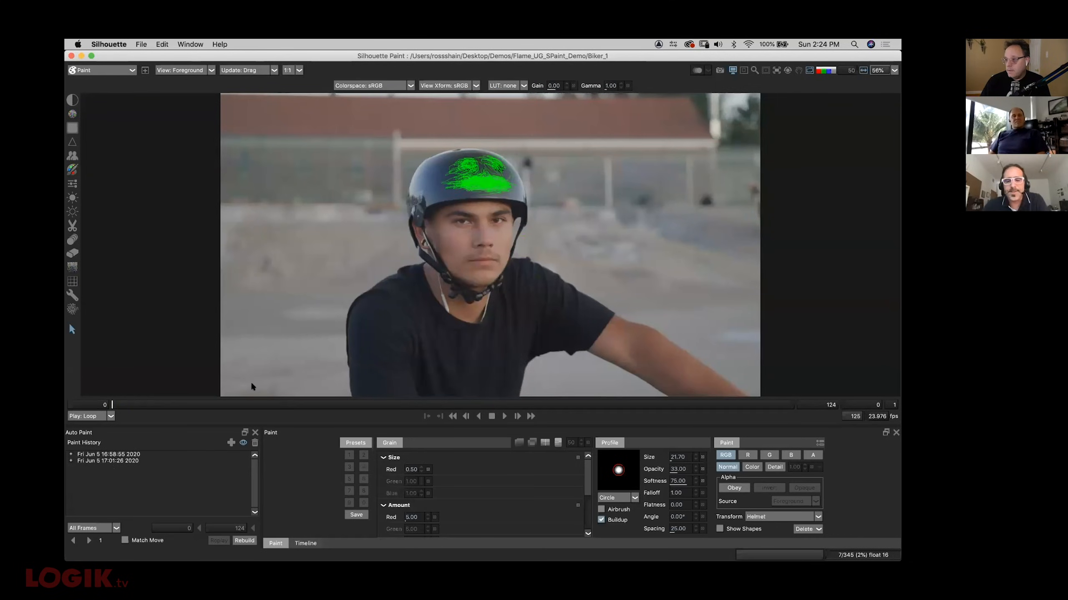
key("o")
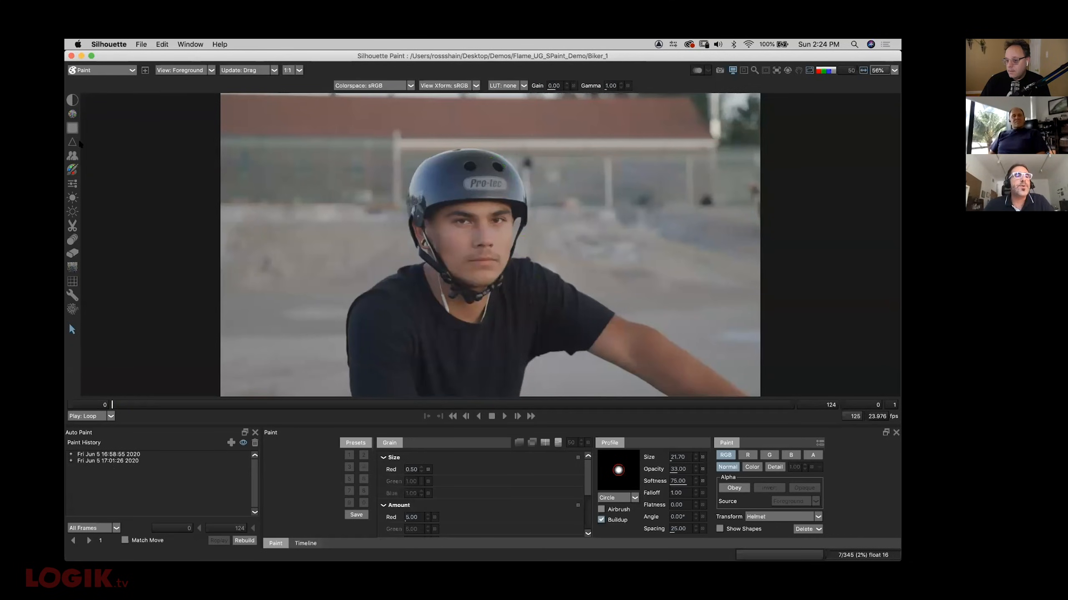
Switch to the Roto node and examine the BG Track square and Helmet circle with the Mocha Tracker settings
left_click(107, 72)
left_click(92, 92)
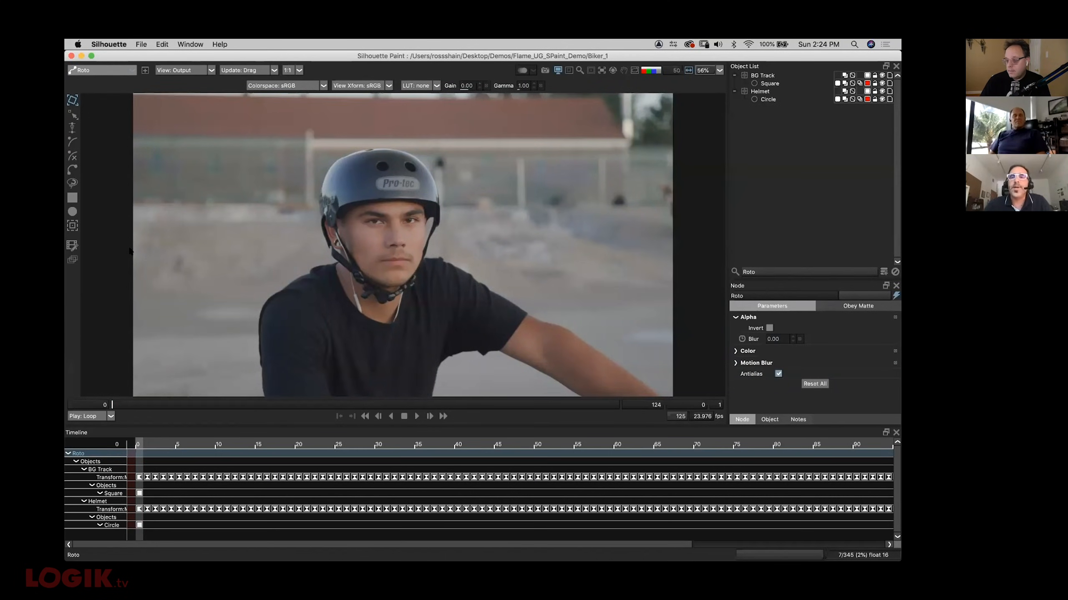
left_click(759, 76)
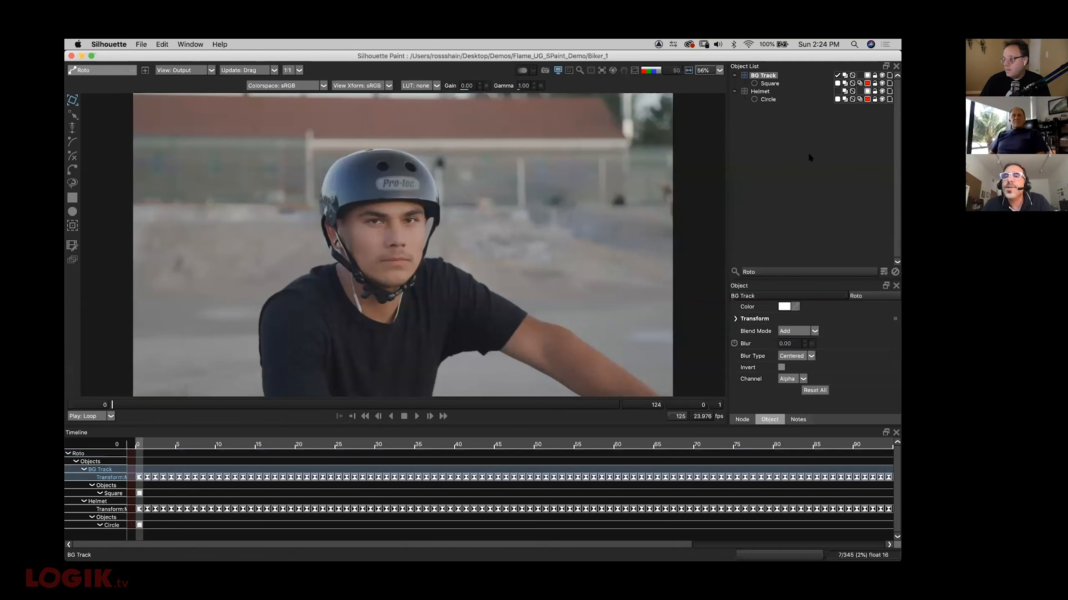
left_click(769, 84)
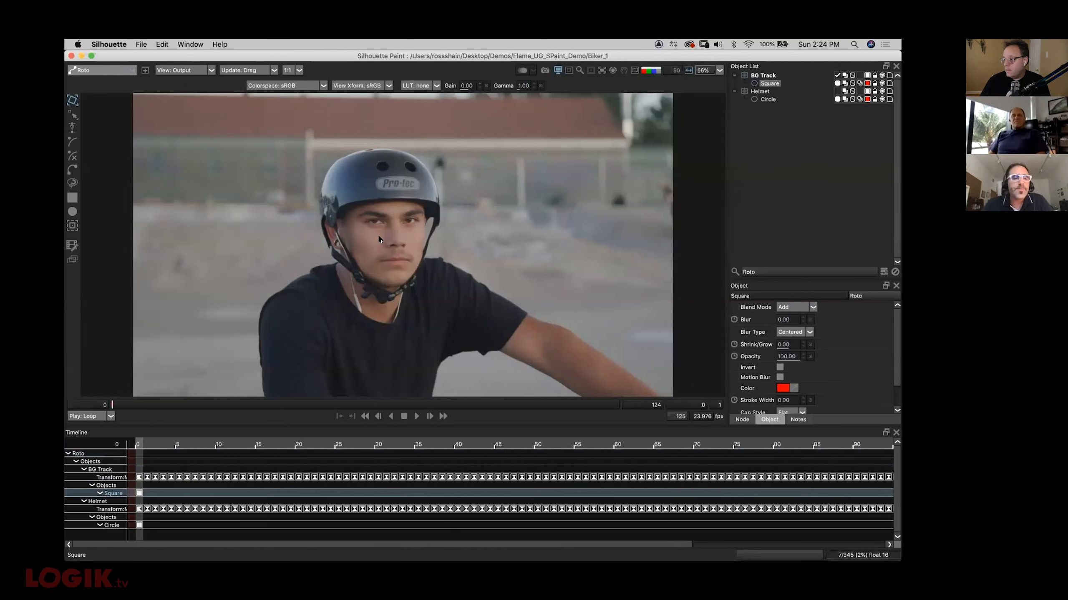
left_click(72, 226)
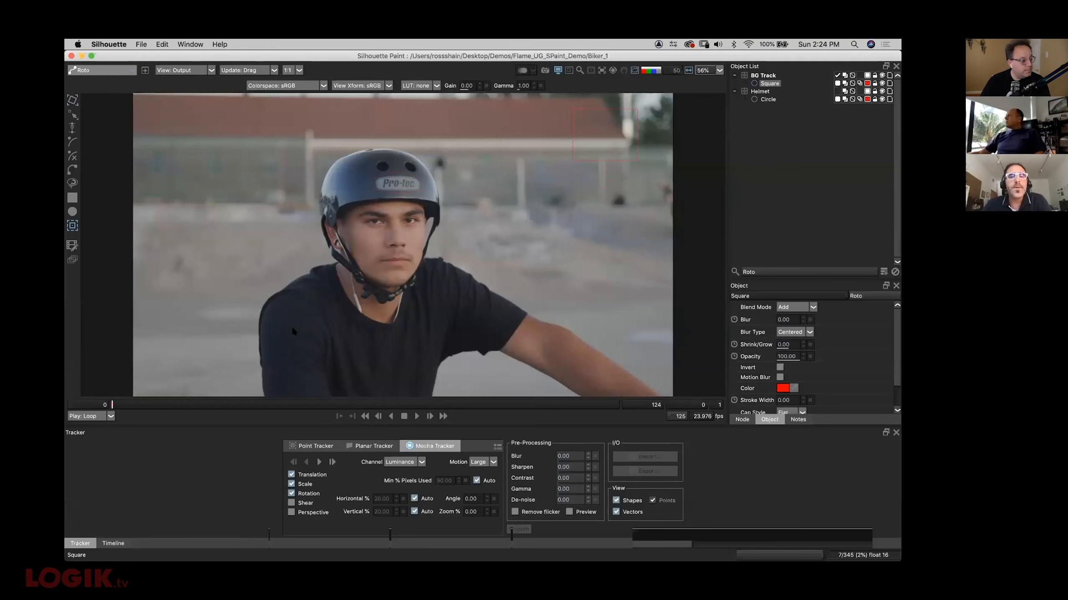
left_click(792, 112)
left_click(768, 99)
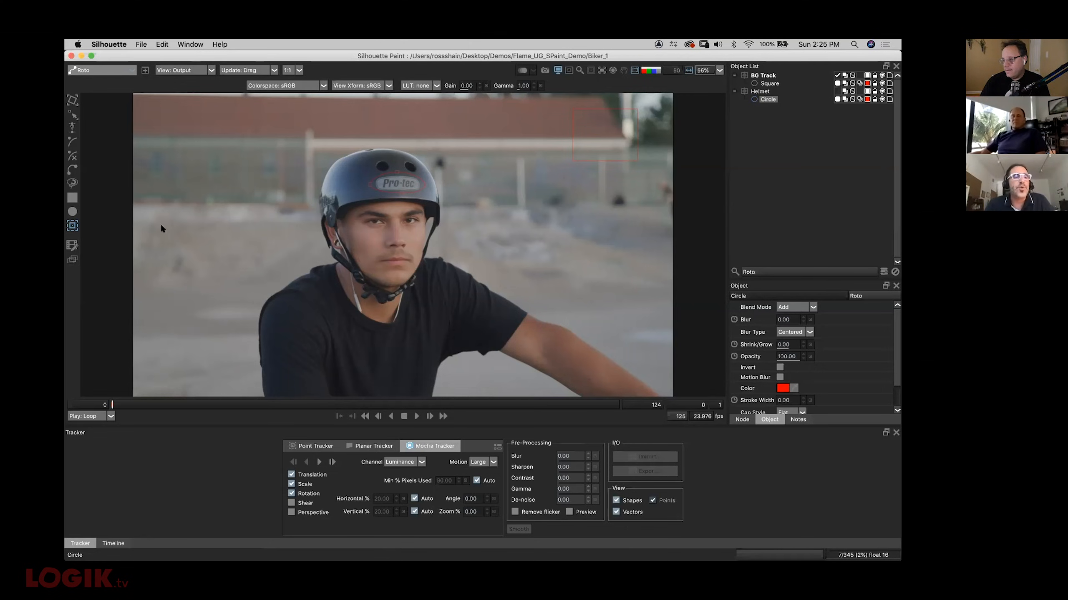
Try a new square on the background beside the skater with the Point, Planar and Mocha Tracker options
left_click(72, 198)
left_click_drag(220, 205, 280, 269)
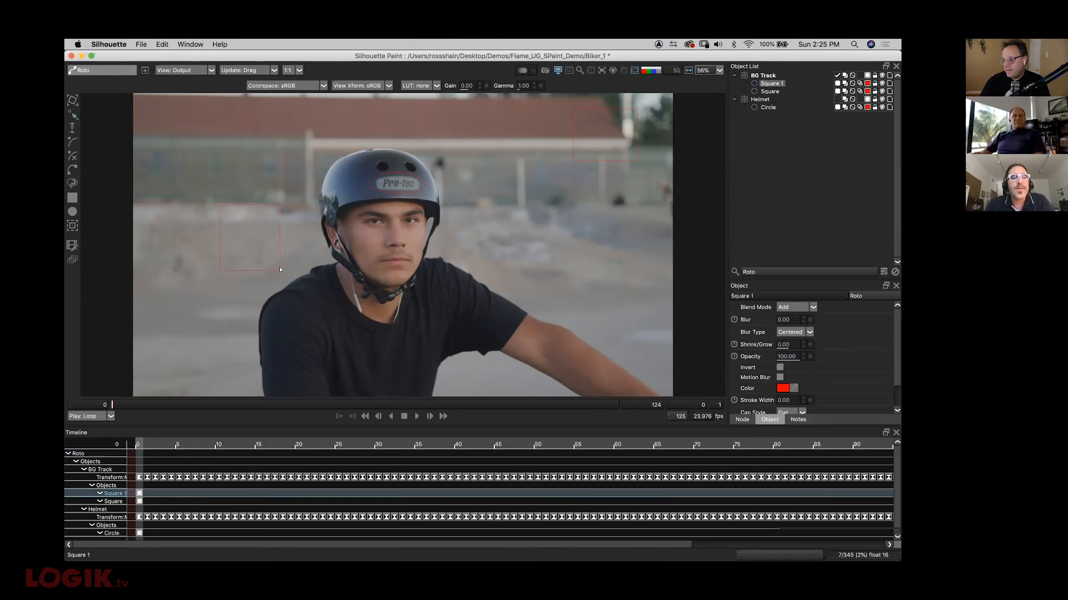
left_click(72, 226)
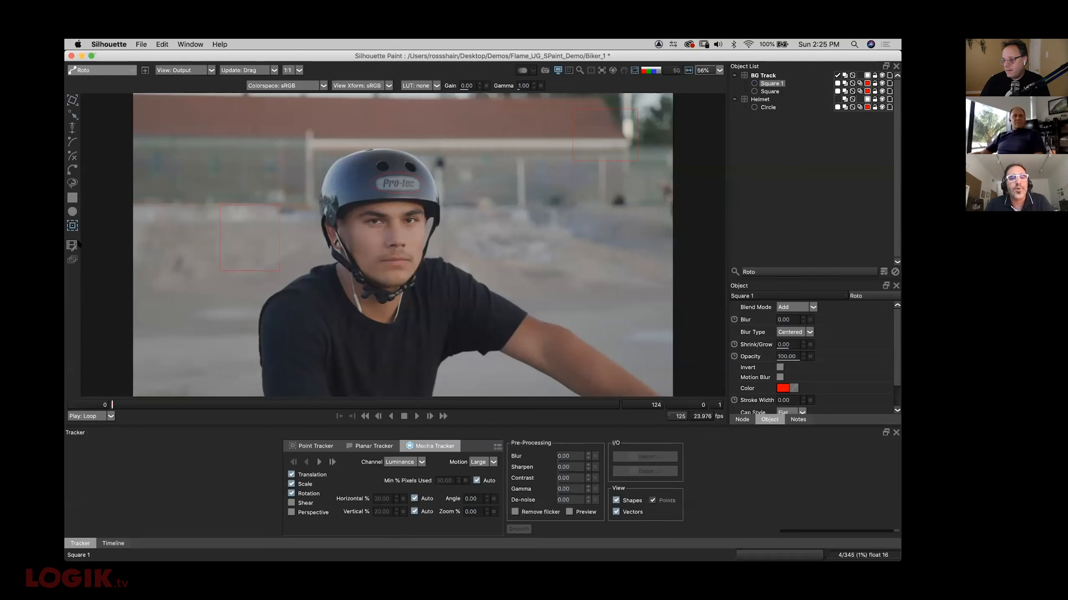
left_click(321, 446)
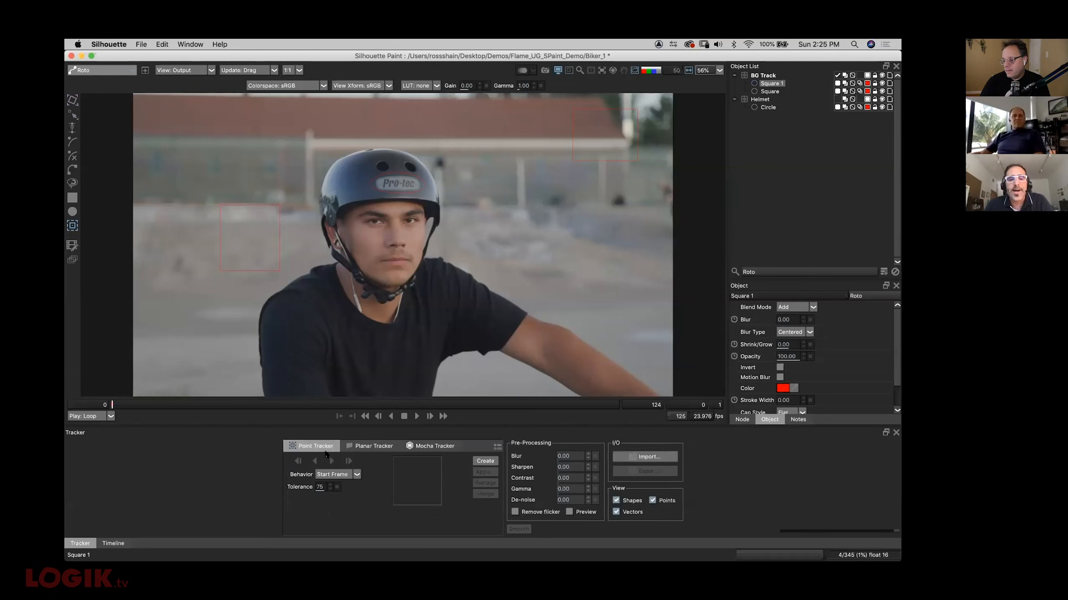
left_click(370, 446)
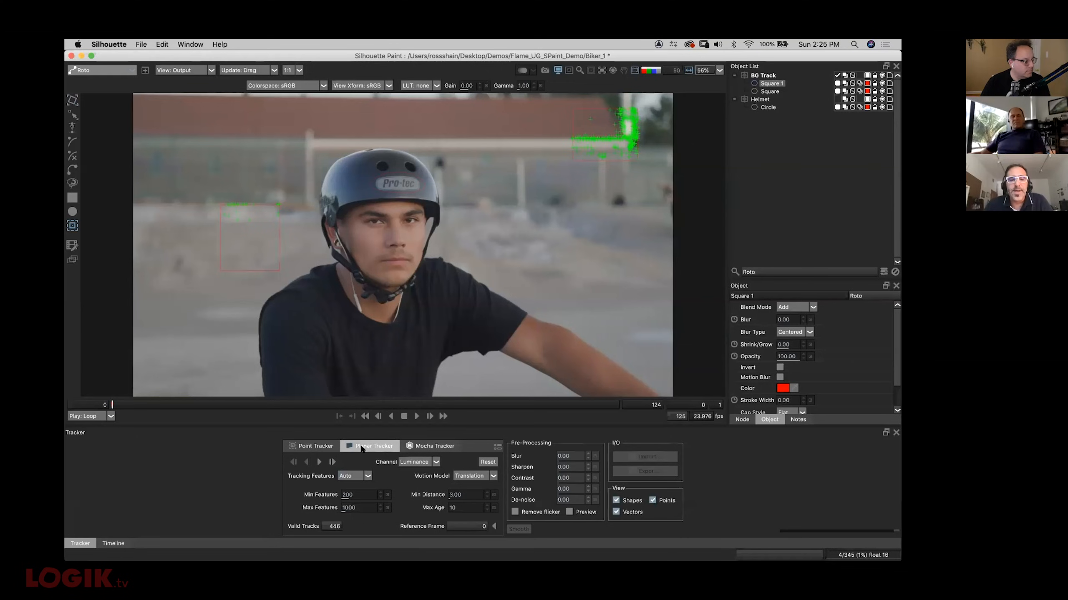
left_click(426, 446)
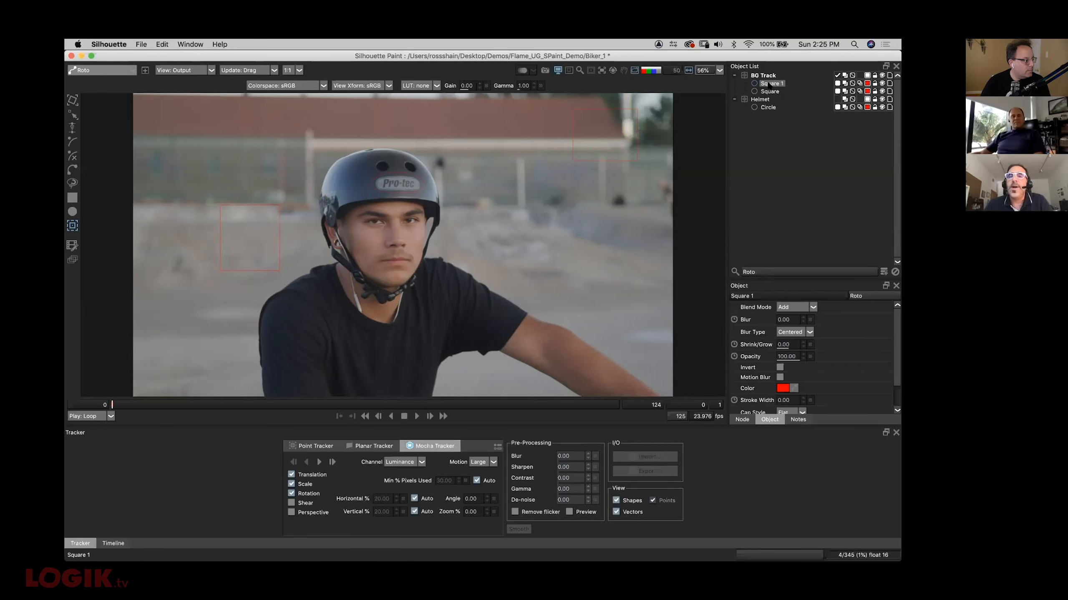
key("Delete")
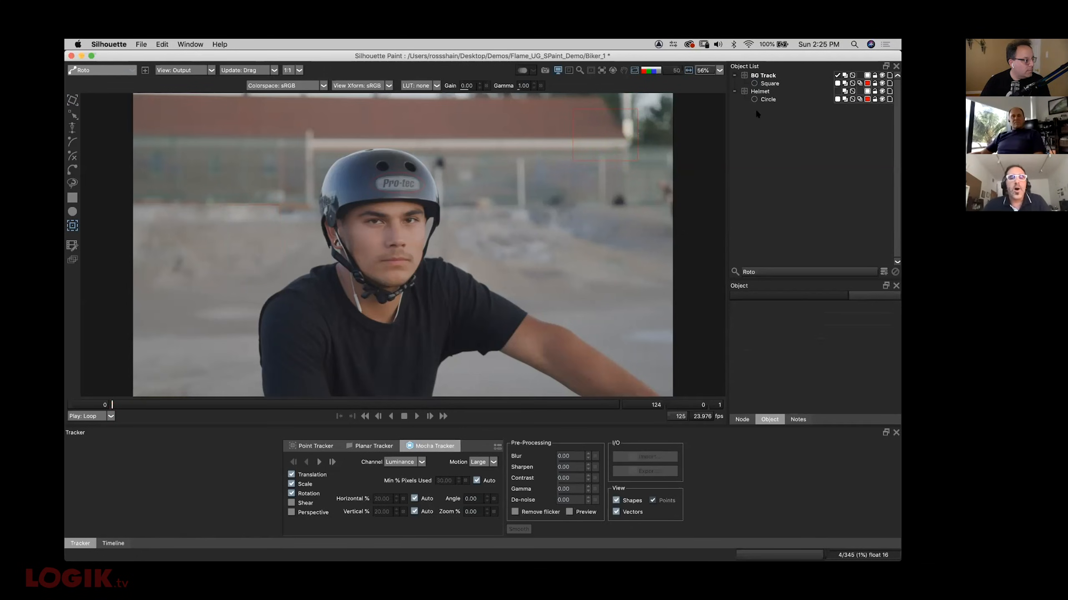
Select the Helmet layer's circle and scrub to frame 34 to check its track
left_click(767, 99)
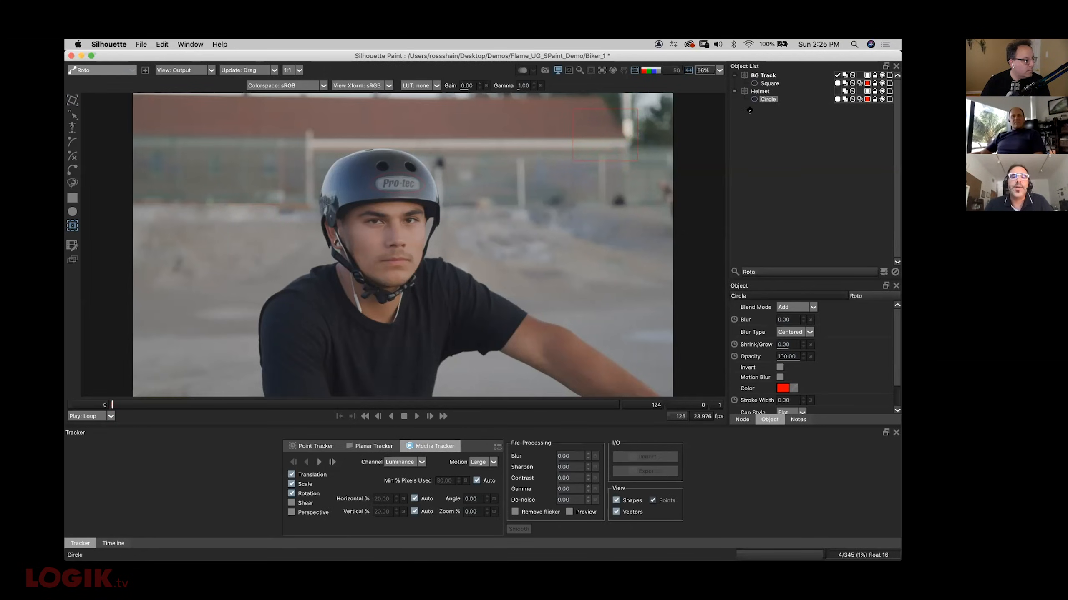
left_click_drag(165, 405, 273, 405)
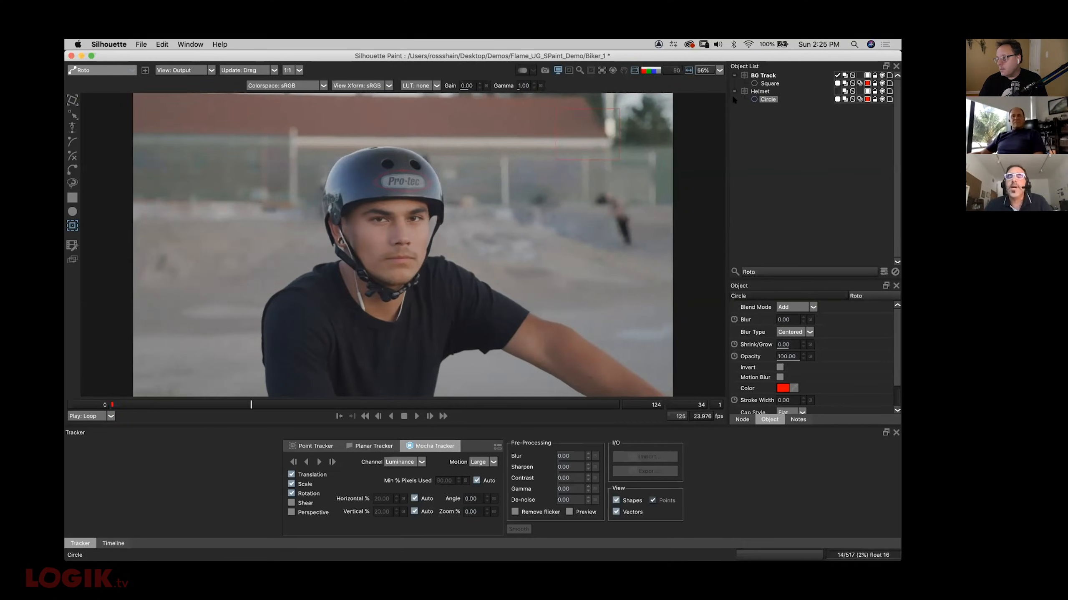
Stabilize the view on the Roto node's Helmet layer and play the clip to check its track
left_click(762, 92)
left_click_drag(252, 404, 138, 415)
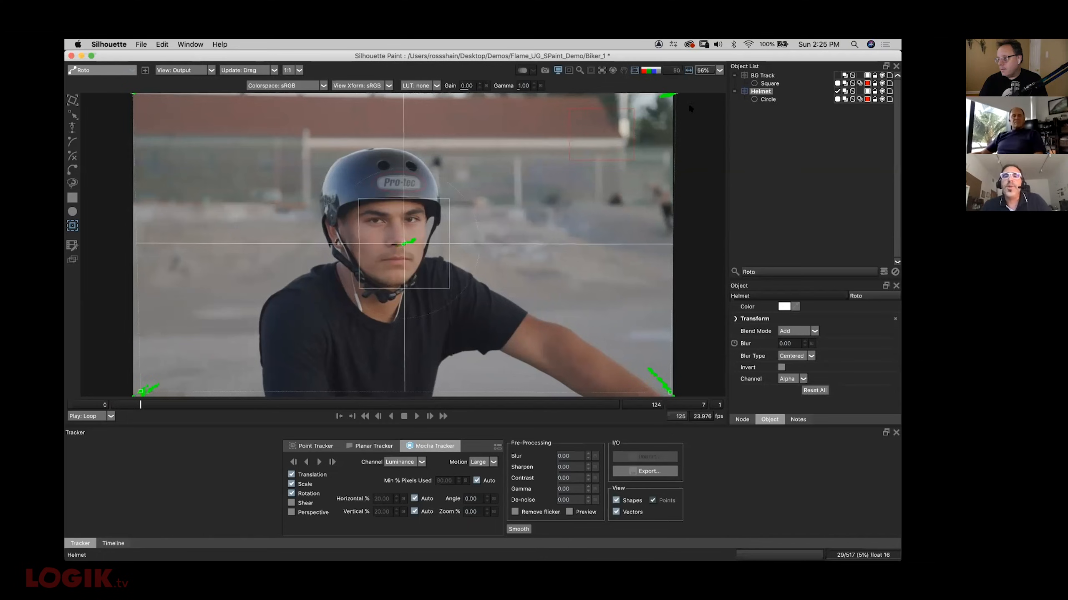
left_click(602, 70)
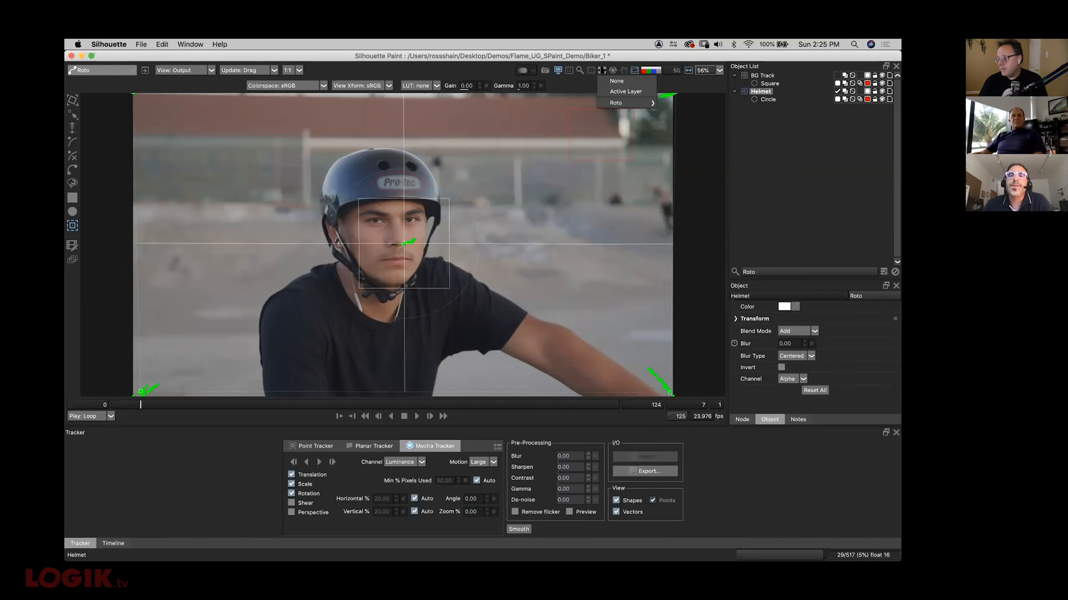
mouse_move(612, 102)
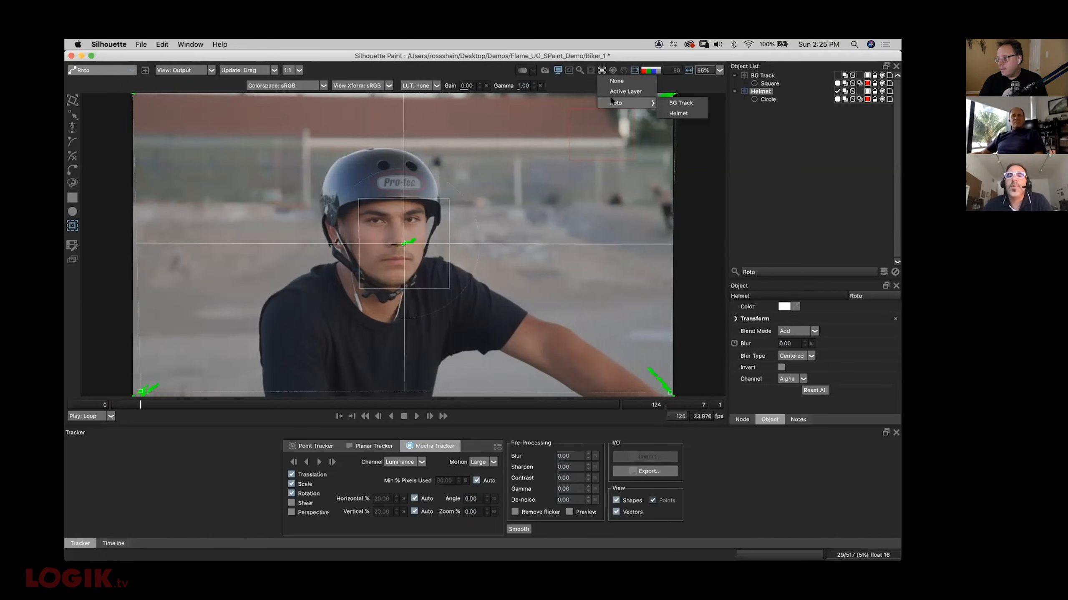
left_click(683, 113)
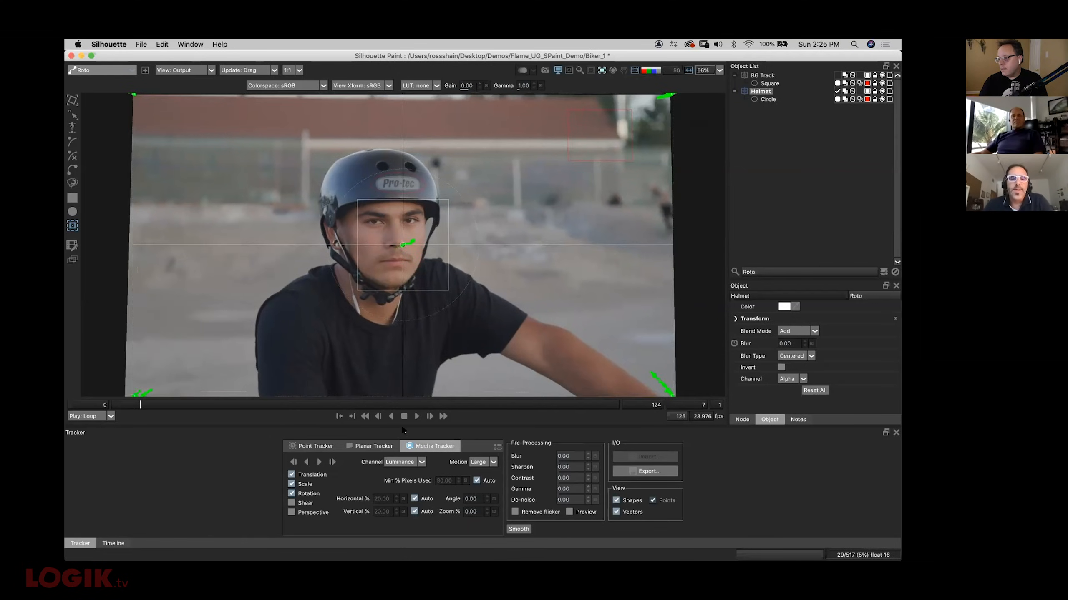
left_click(415, 416)
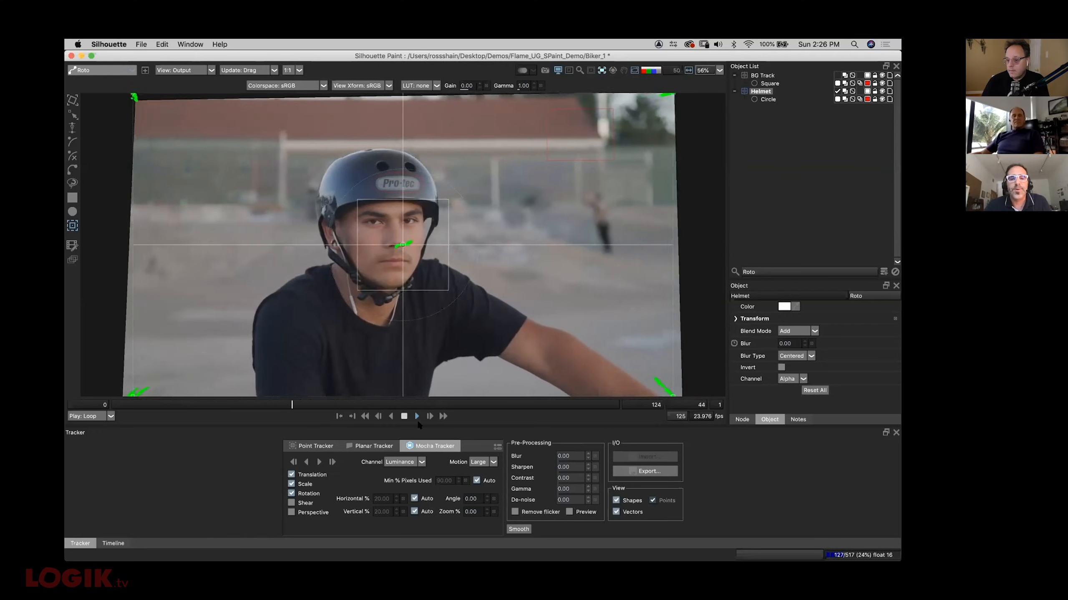
left_click(404, 416)
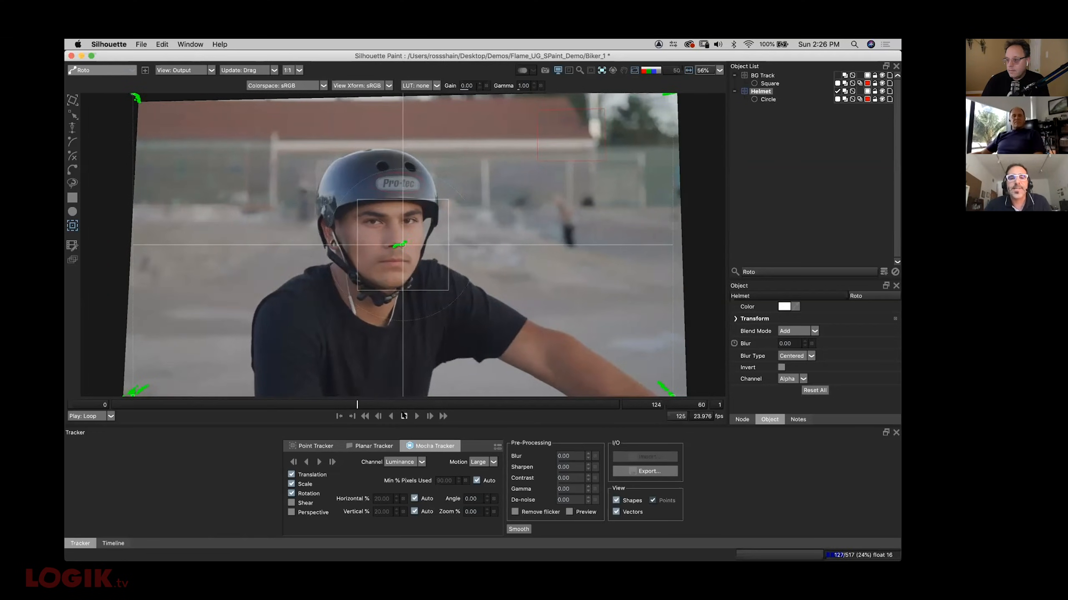
Switch the stabilized view to the BG Track layer and play the clip to compare it with the Helmet track
left_click(602, 70)
mouse_move(625, 103)
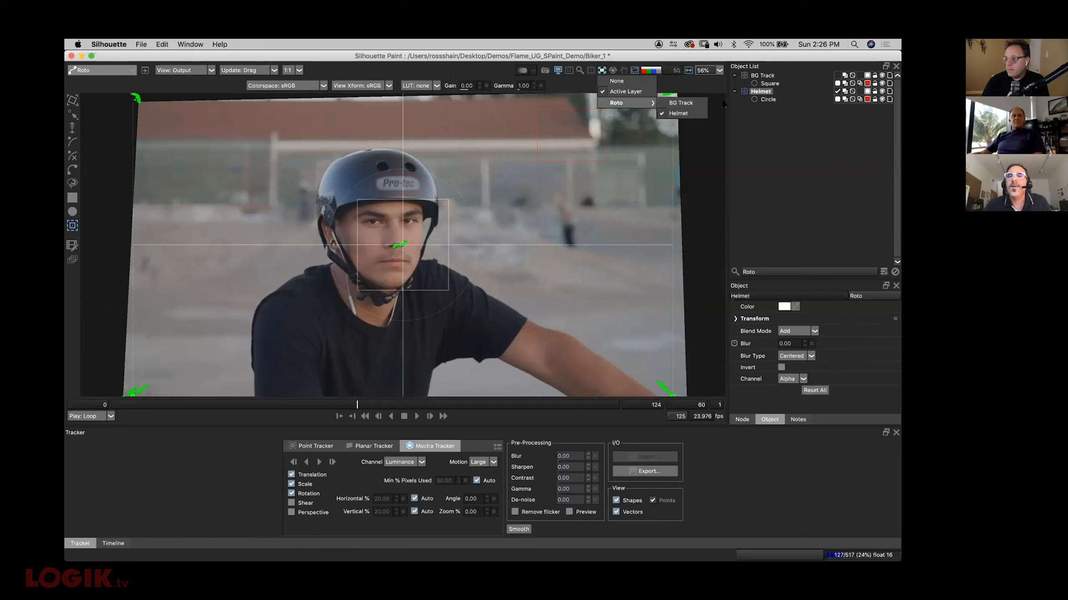
left_click(767, 82)
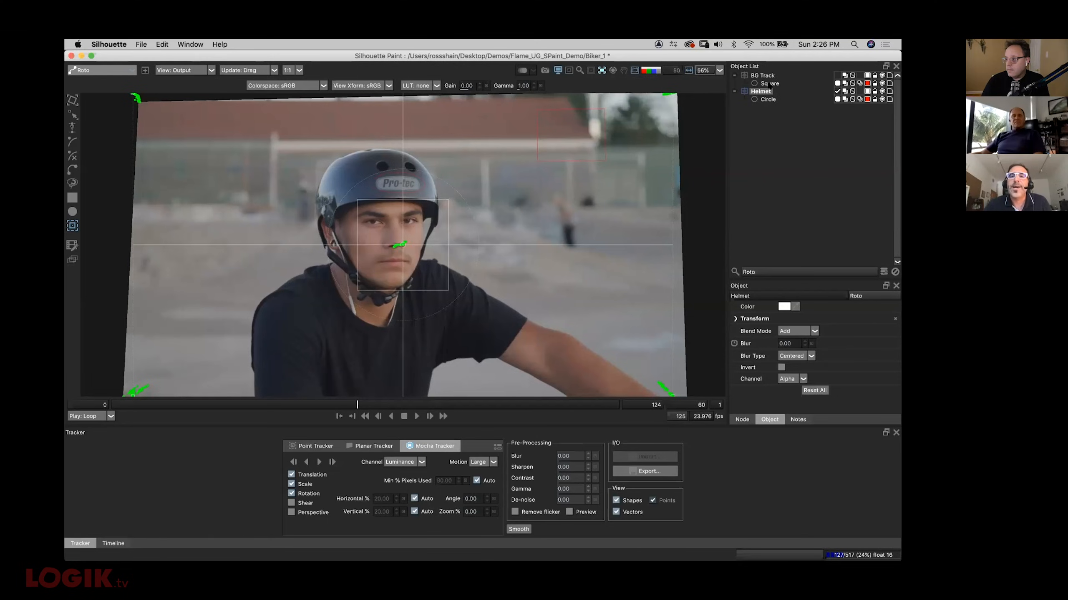
left_click(764, 76)
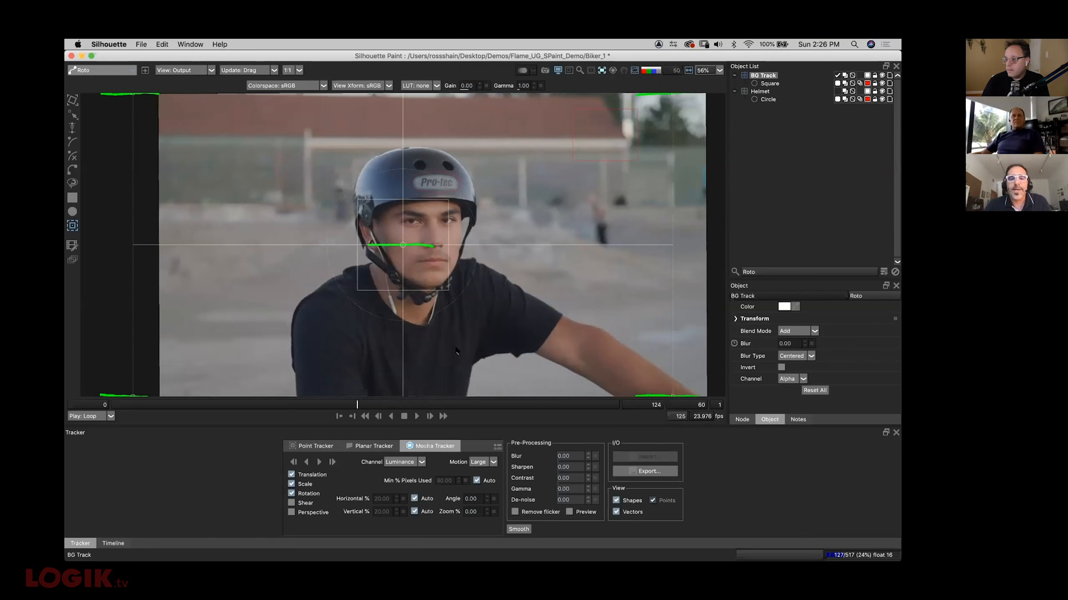
left_click(415, 416)
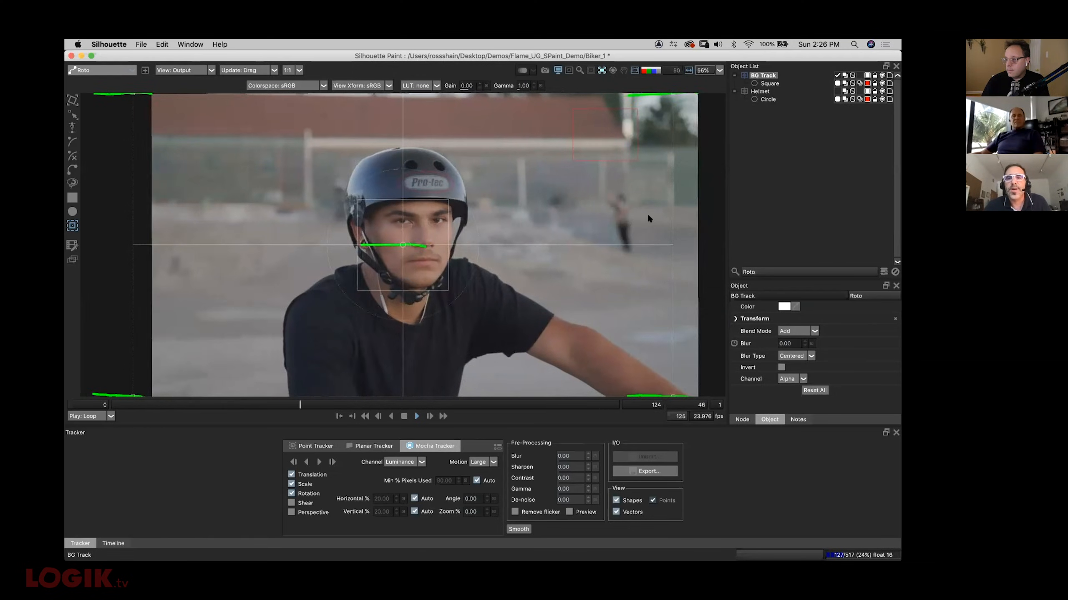
left_click(768, 99)
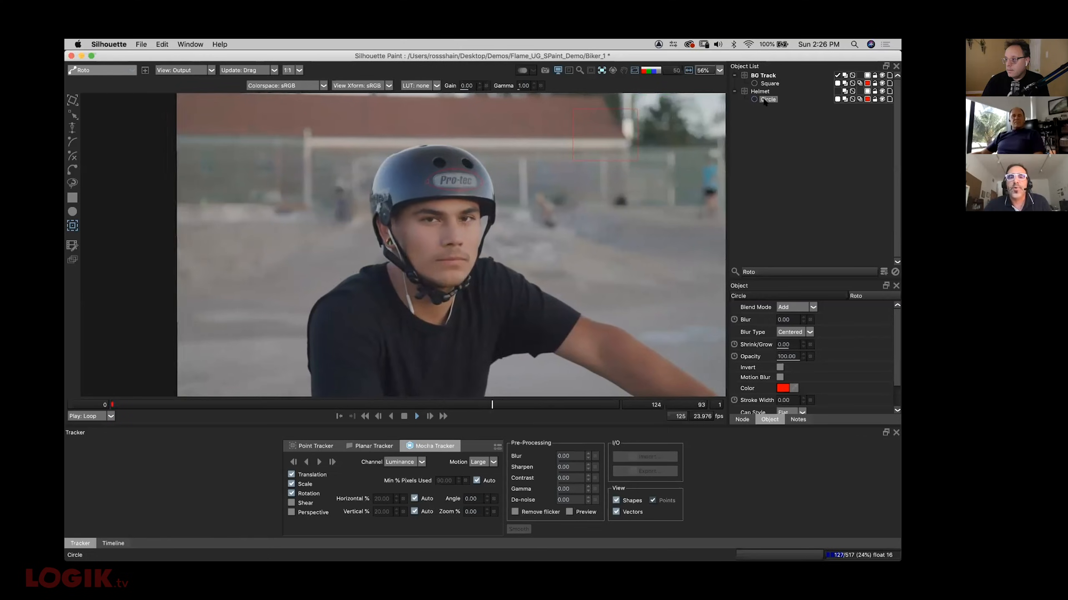
left_click(762, 92)
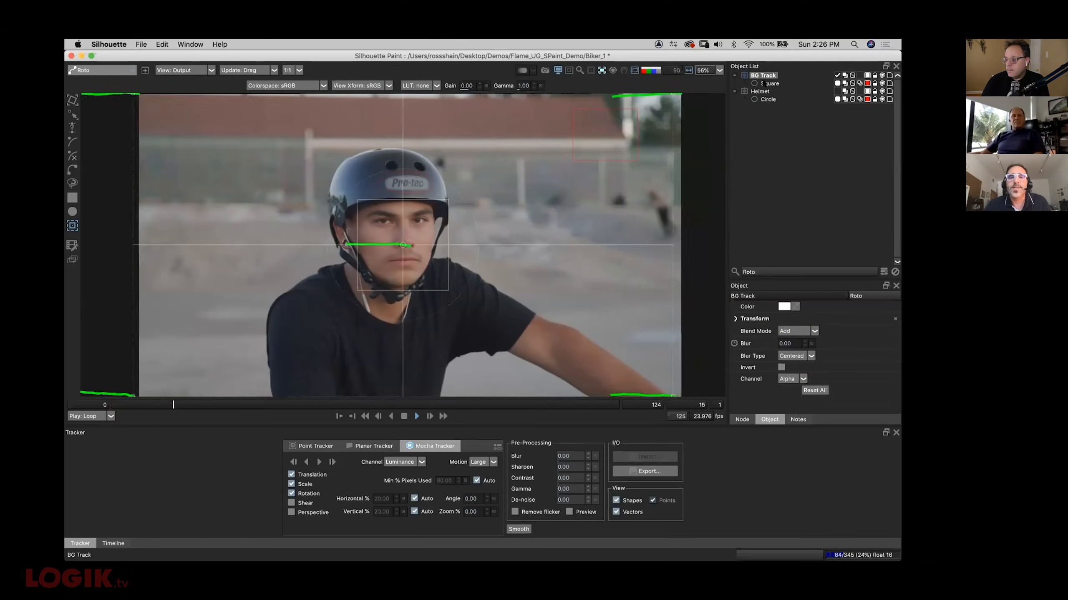
left_click(762, 75)
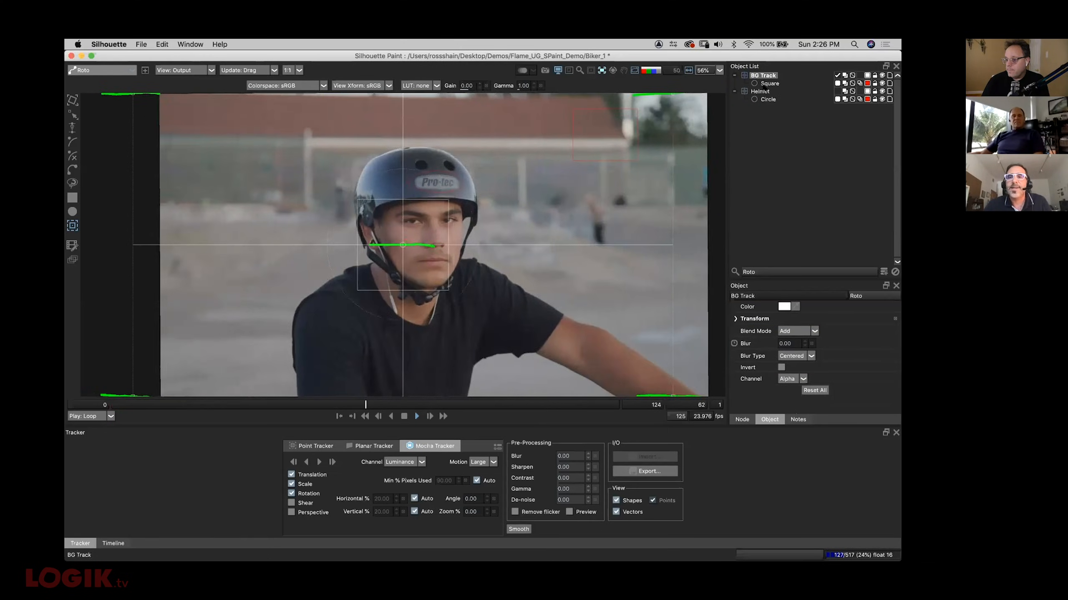
left_click(404, 416)
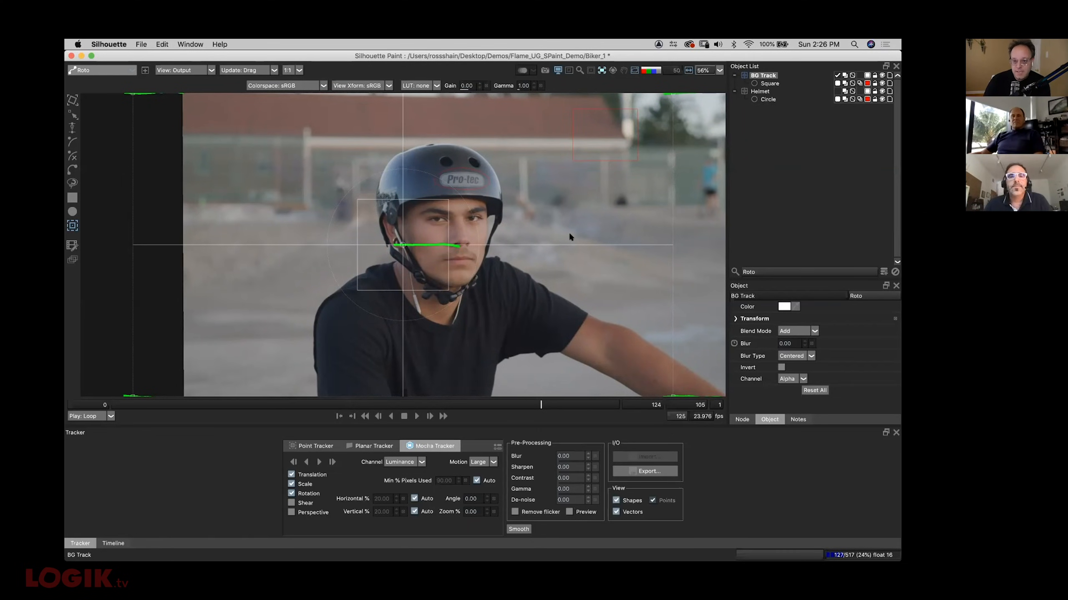
Switch to the Paint node and delete the existing helmet paint with both history events selected
left_click(454, 174)
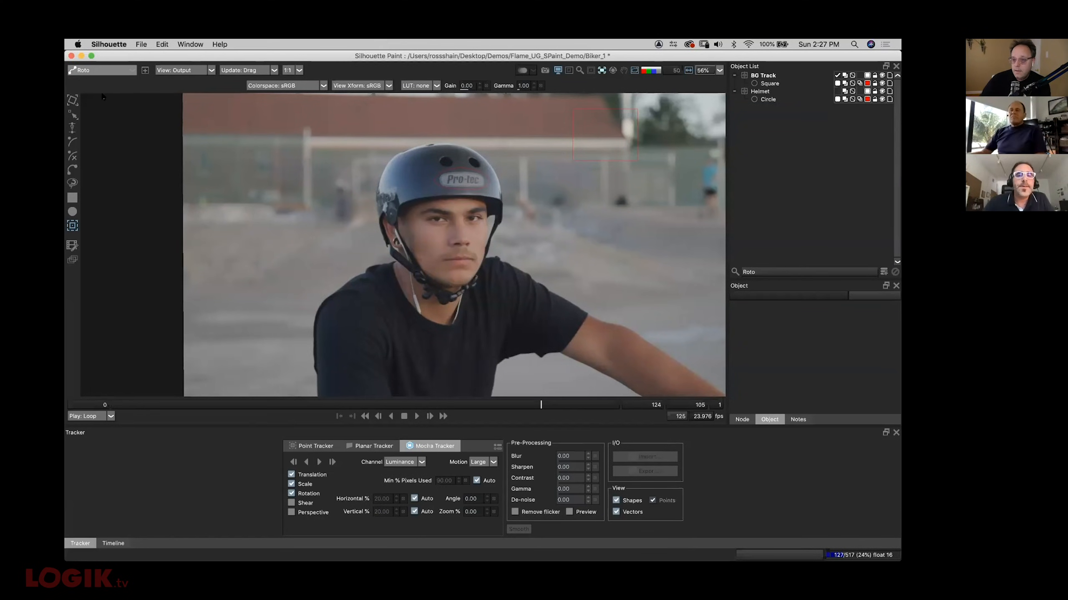
left_click(101, 70)
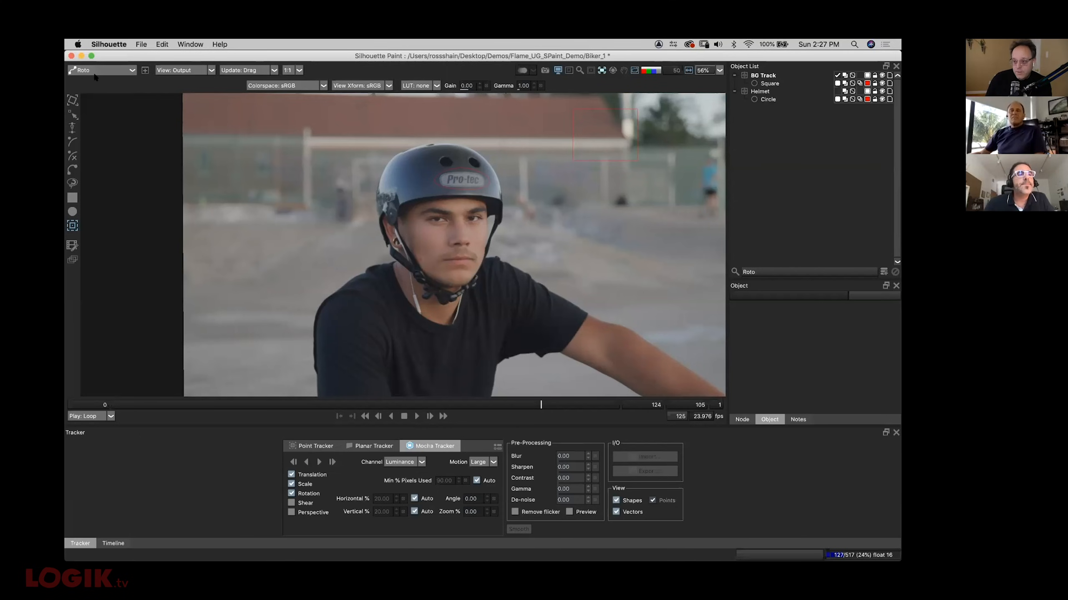
left_click(103, 82)
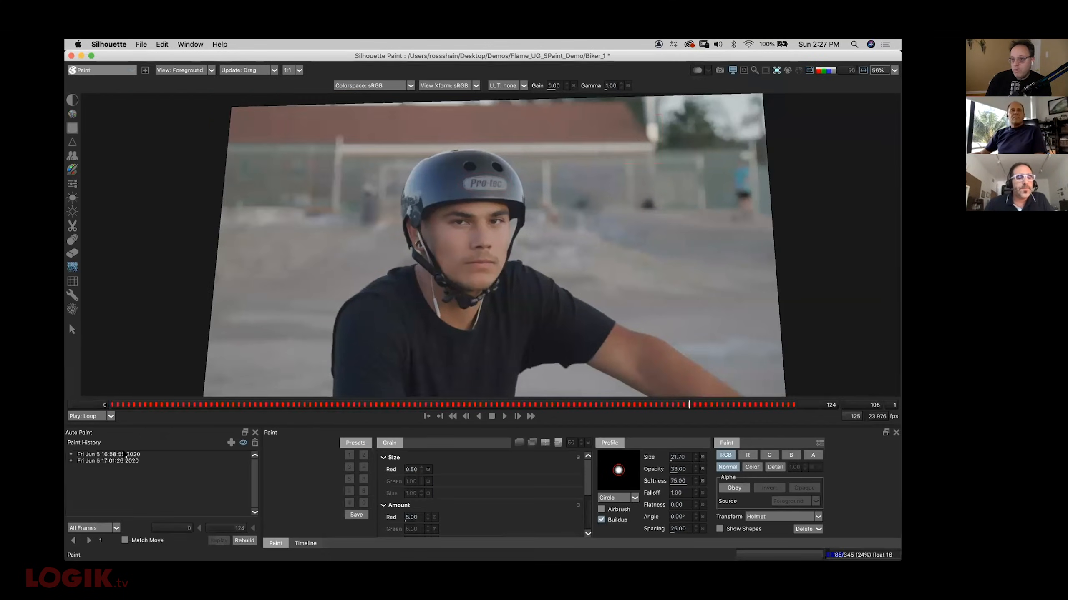
left_click(124, 461)
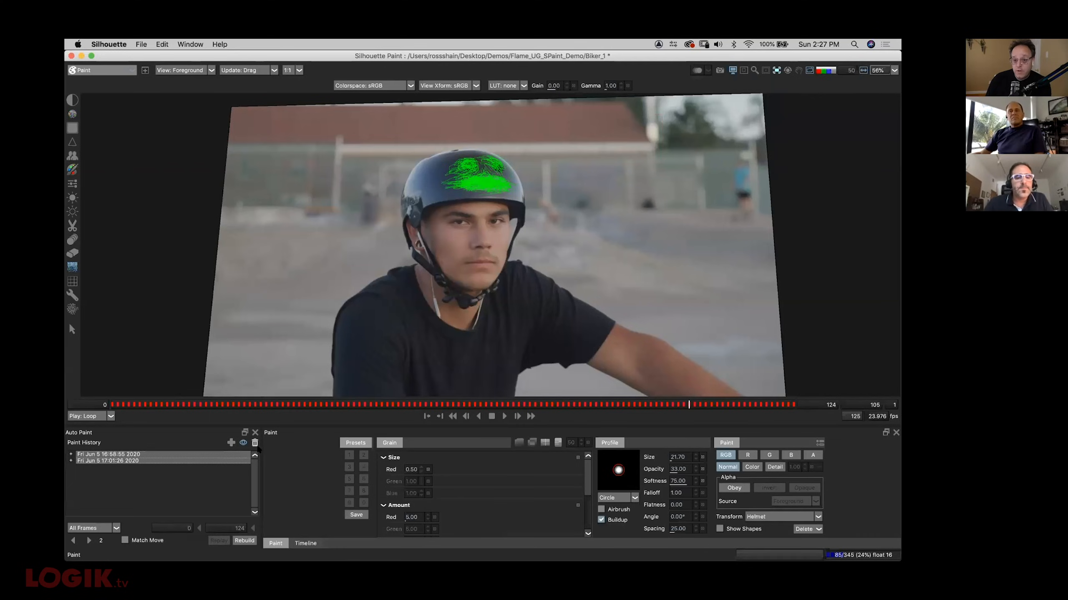
left_click(255, 443)
left_click(475, 314)
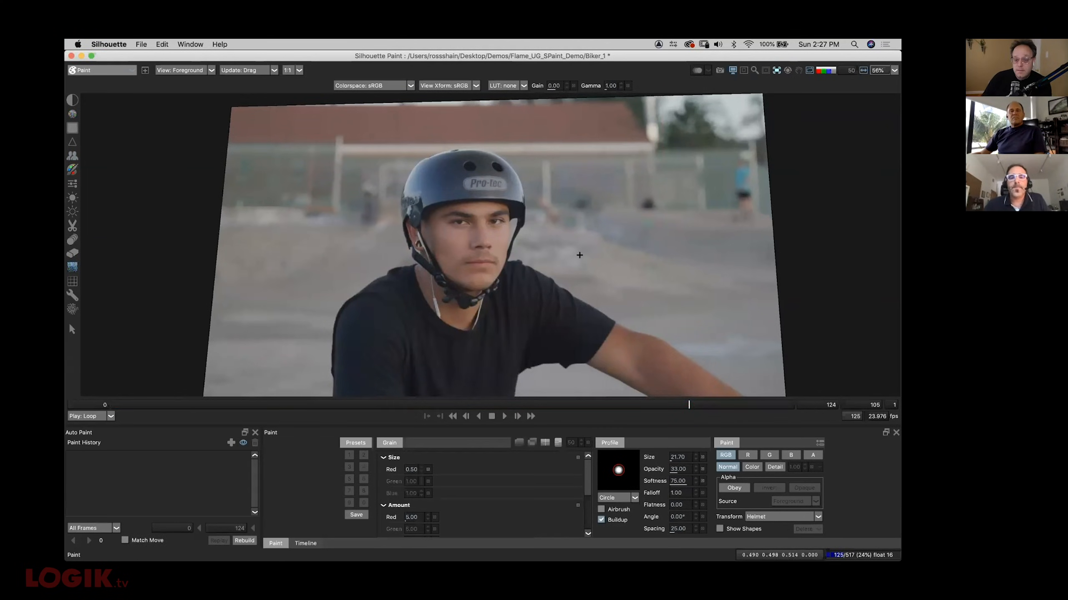
Turn off view stabilization, go to frame 0 and activate the Clone brush over the Pro-tec helmet logo
left_click(776, 71)
left_click(783, 81)
left_click_drag(356, 406, 102, 406)
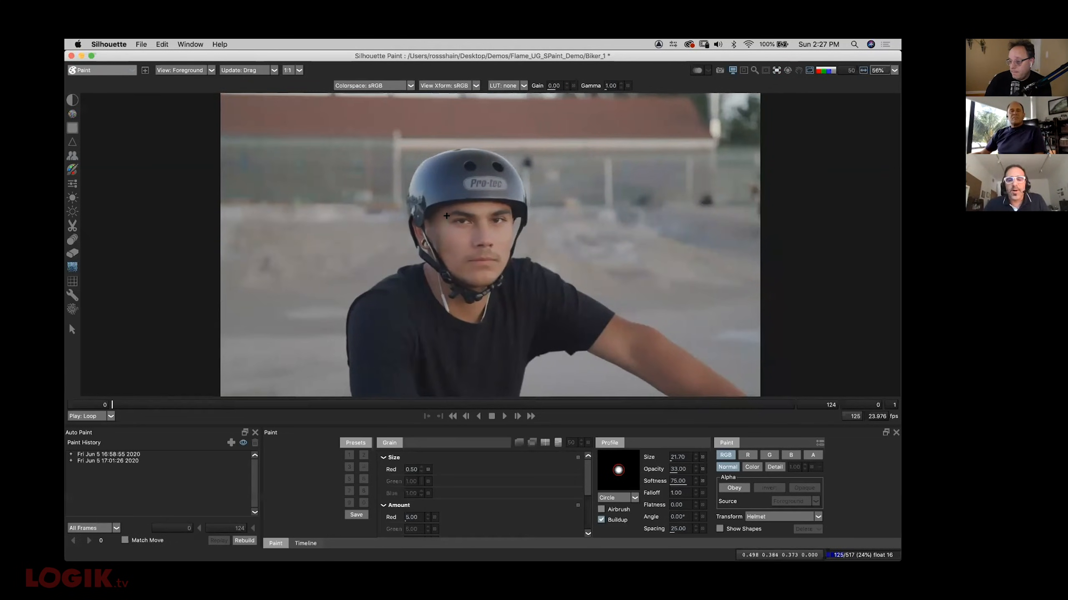
scroll(463, 191, "up", 1)
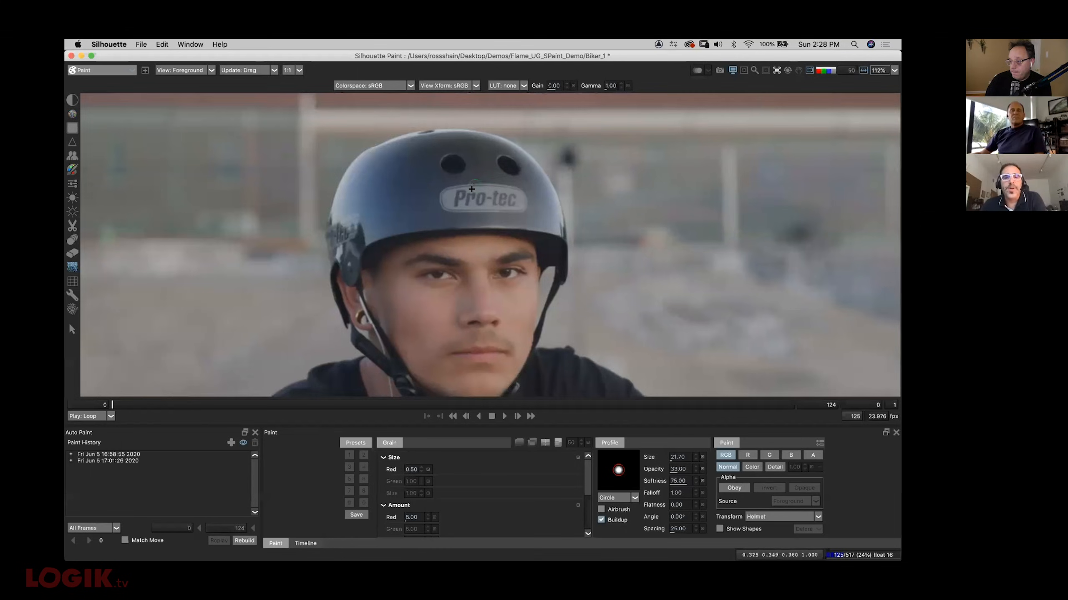
scroll(473, 179, "up", 1)
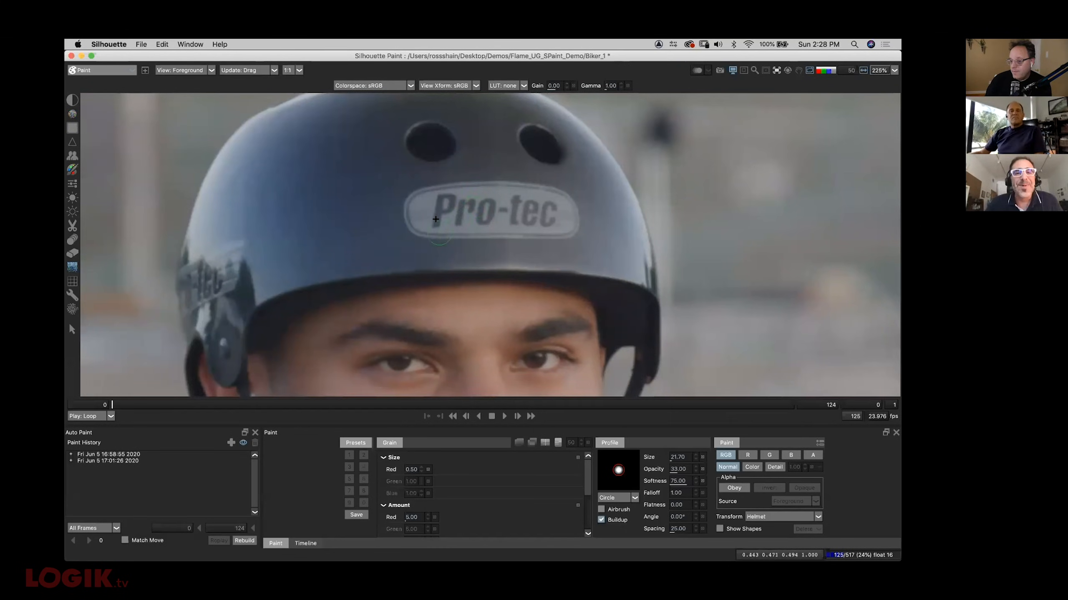
key("c")
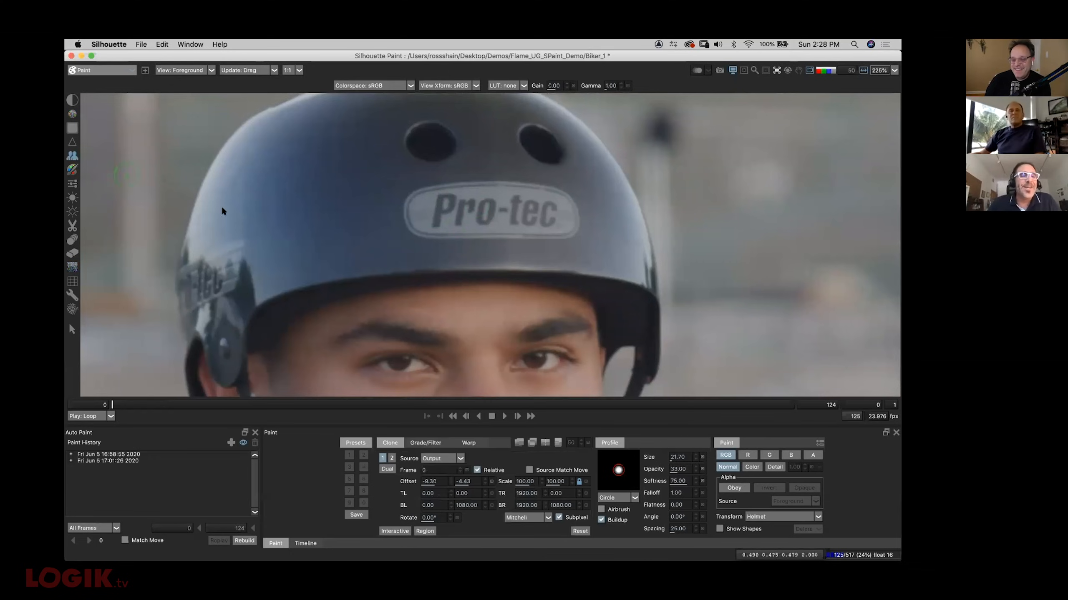
Try two clone strokes along the edge of the helmet logo with a small source offset
mouse_move(386, 228)
left_mouse_down()
mouse_move(420, 220)
mouse_move(399, 234)
mouse_move(408, 230)
left_mouse_up()
scroll(399, 231, "up", 2)
left_click(409, 230)
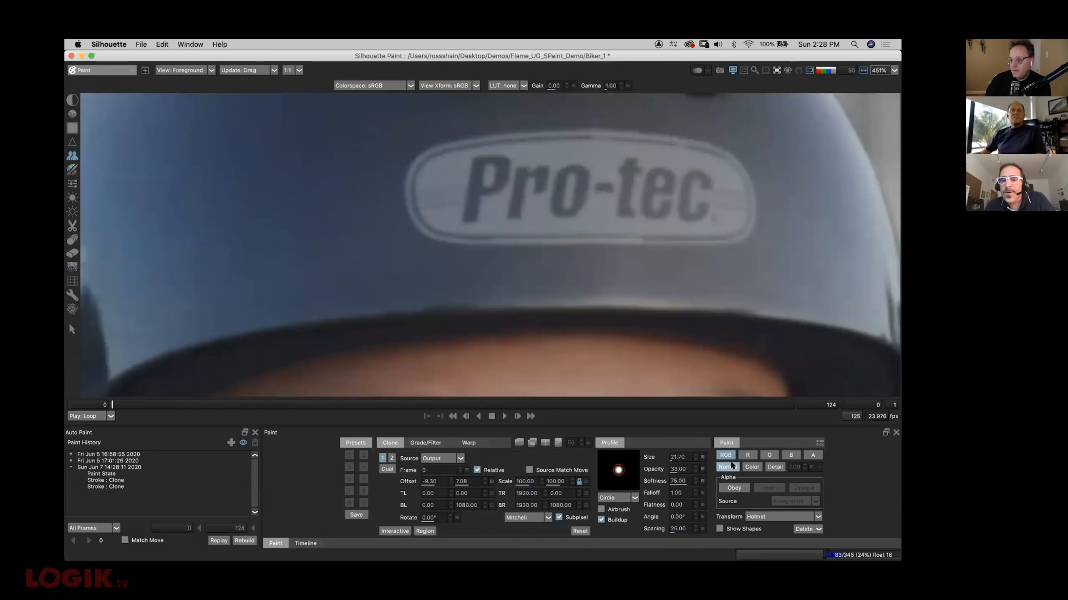
Set the view to Output, select all three paint history events and delete the paint on all frames (0-124)
left_click(115, 454)
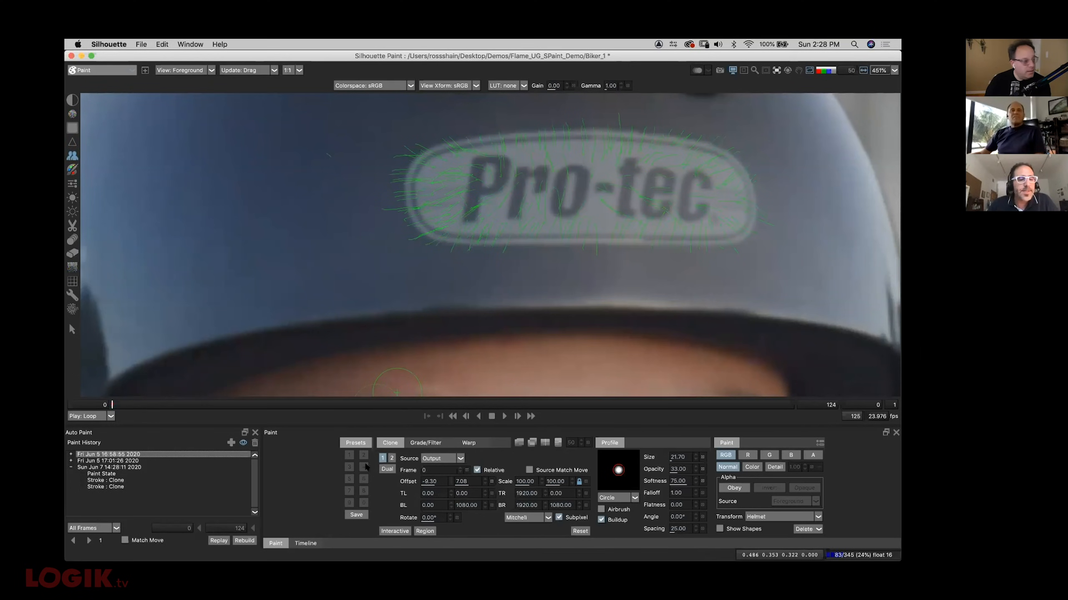
left_click(115, 466, "shift")
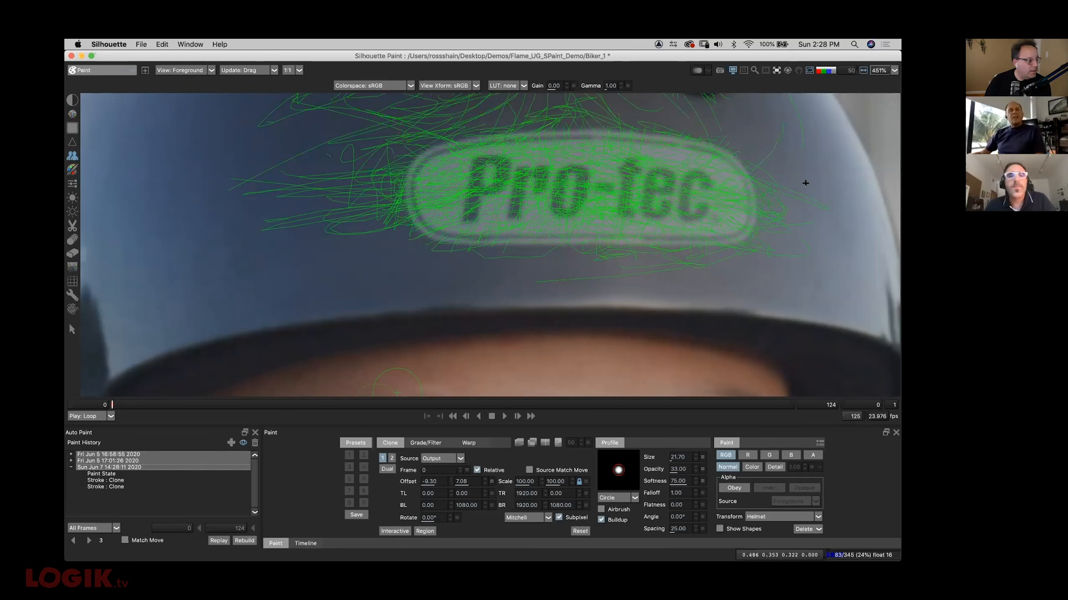
left_click(186, 70)
left_click(188, 80)
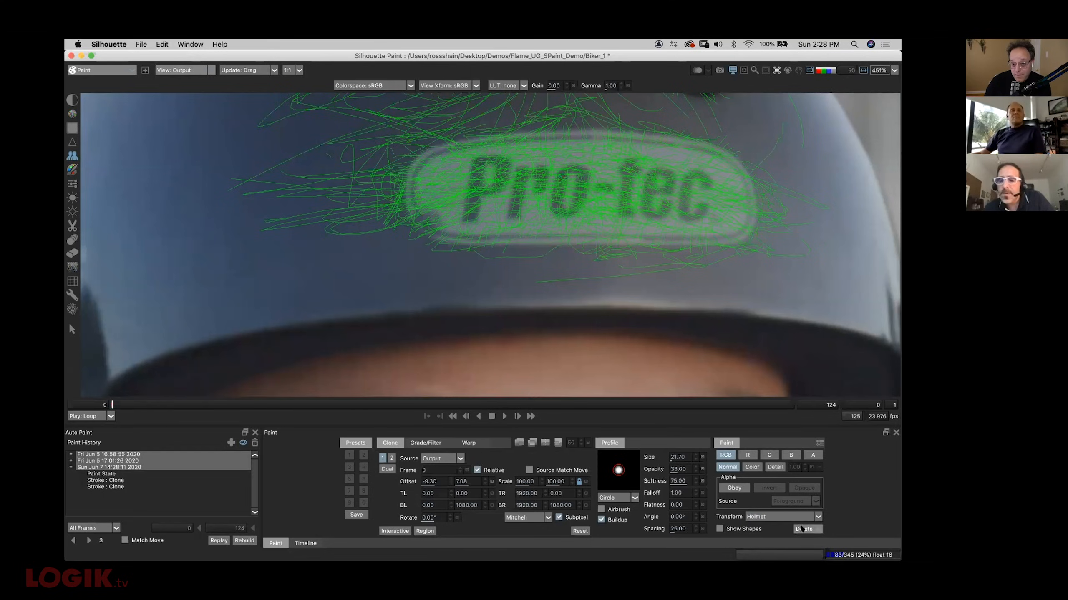
left_click(807, 530)
left_click(817, 519)
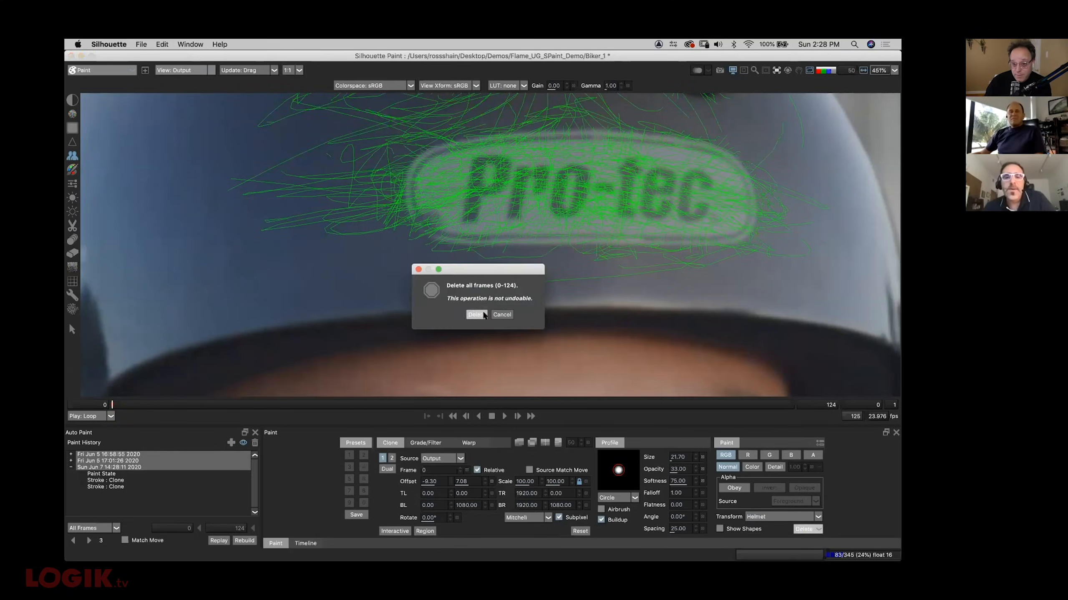
left_click(479, 314)
Clone clean helmet surface over the rounded end of the logo badge beside the letter P on frame 0
mouse_move(424, 231)
left_mouse_down()
mouse_move(407, 203)
mouse_move(463, 240)
left_mouse_up()
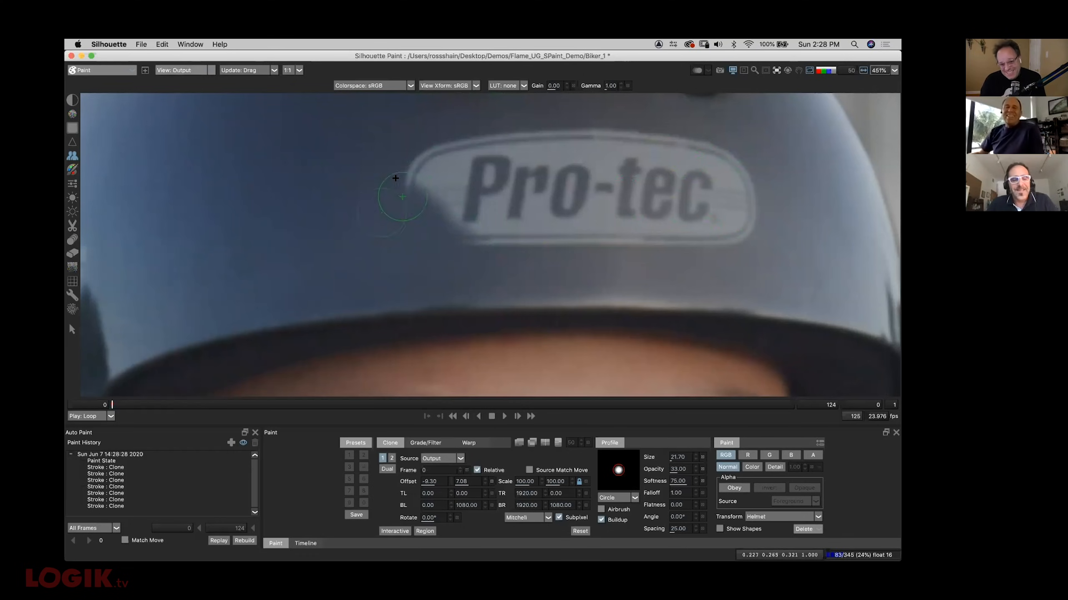
left_click_drag(399, 174, 395, 179)
left_click_drag(402, 179, 391, 177)
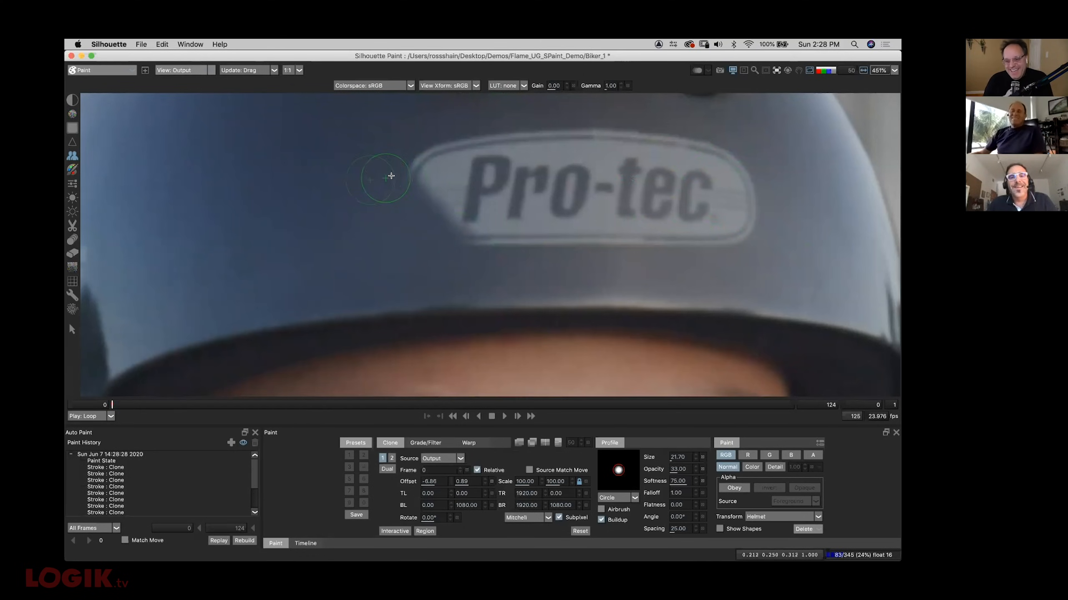
left_click(408, 177)
left_click(401, 167)
left_click(424, 160)
left_click(430, 161)
left_click(442, 154)
left_click(451, 155)
left_click(433, 179)
left_click(437, 189)
Clone over the logo badge's upper border and the end beside the letter c, undoing an unwanted stroke
mouse_move(474, 236)
left_mouse_down()
mouse_move(501, 228)
mouse_move(502, 244)
mouse_move(528, 214)
mouse_move(422, 168)
mouse_move(447, 173)
mouse_move(422, 200)
mouse_move(564, 227)
mouse_move(519, 192)
mouse_move(317, 238)
mouse_move(271, 274)
left_mouse_up()
left_click_drag(375, 197, 374, 160)
mouse_move(384, 198)
left_mouse_down()
mouse_move(385, 209)
mouse_move(410, 200)
mouse_move(437, 208)
left_mouse_up()
mouse_move(563, 251)
left_mouse_down()
mouse_move(540, 229)
mouse_move(557, 232)
mouse_move(523, 200)
mouse_move(505, 211)
mouse_move(457, 190)
left_mouse_up()
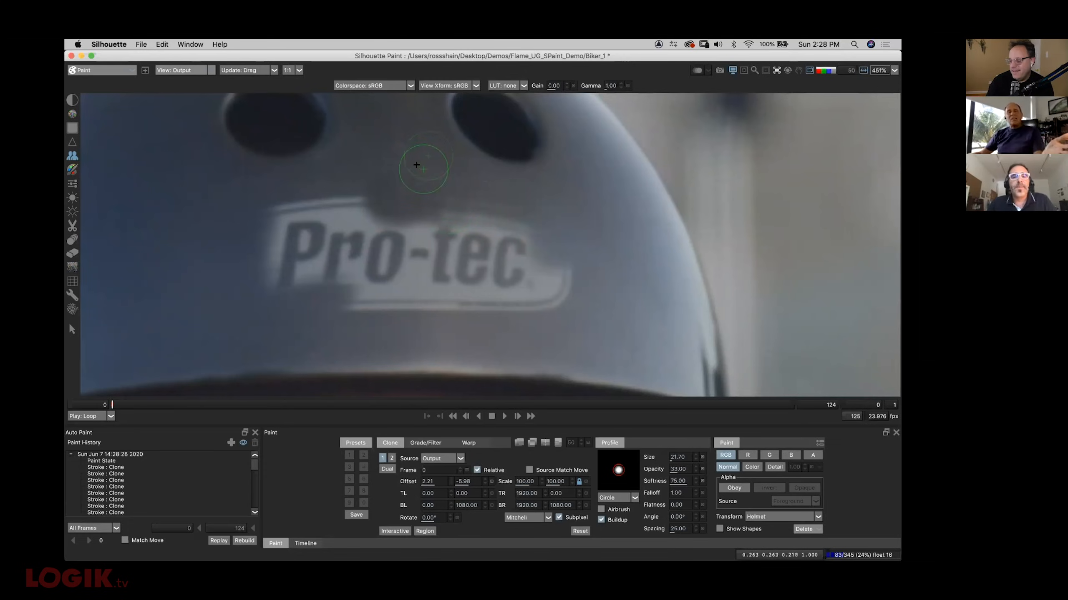
mouse_move(574, 302)
left_mouse_down("shift")
mouse_move(563, 291)
mouse_move(576, 287)
mouse_move(554, 265)
mouse_move(538, 307)
mouse_move(508, 303)
mouse_move(462, 320)
mouse_move(467, 296)
left_mouse_up("shift")
key("super+z")
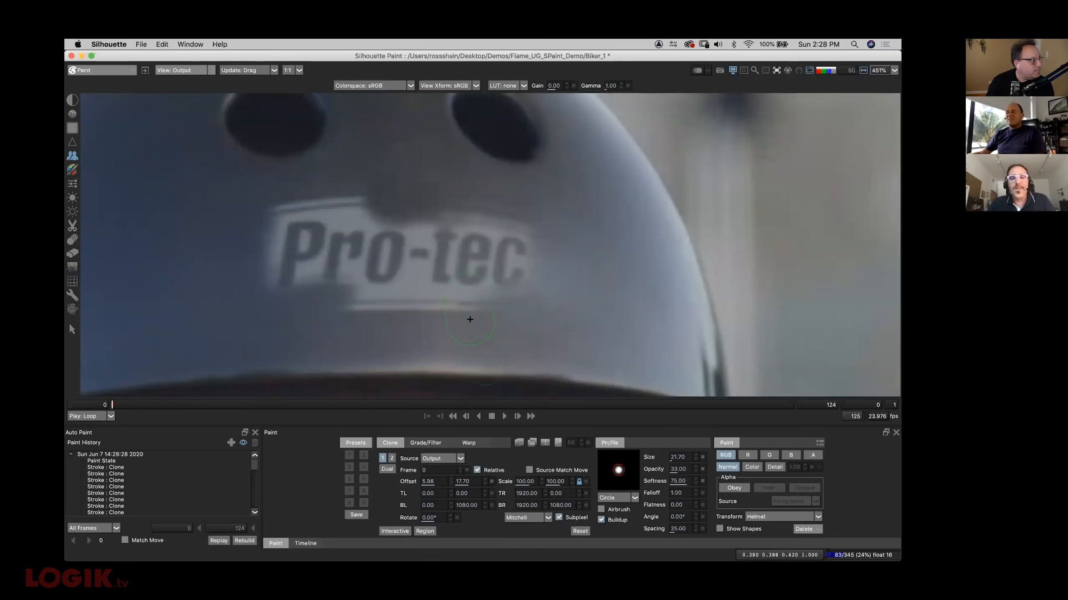
Clone out the badge's lower border and the letters Pr, and start covering the letter c from new source offsets
mouse_move(465, 309)
left_mouse_down()
mouse_move(453, 300)
mouse_move(424, 312)
mouse_move(405, 293)
mouse_move(381, 301)
mouse_move(353, 291)
mouse_move(397, 279)
left_mouse_up()
left_click_drag(223, 253, 192, 238, "shift")
mouse_move(268, 269)
left_mouse_down()
mouse_move(271, 219)
mouse_move(313, 207)
mouse_move(295, 221)
mouse_move(310, 248)
mouse_move(306, 274)
mouse_move(358, 295)
mouse_move(334, 304)
mouse_move(333, 278)
left_mouse_up()
mouse_move(313, 231)
left_mouse_down("shift")
mouse_move(256, 229)
mouse_move(353, 205)
mouse_move(372, 223)
left_mouse_up("shift")
mouse_move(512, 247)
left_mouse_down("shift")
mouse_move(565, 239)
mouse_move(512, 223)
mouse_move(557, 256)
mouse_move(556, 292)
mouse_move(536, 307)
left_mouse_up("shift")
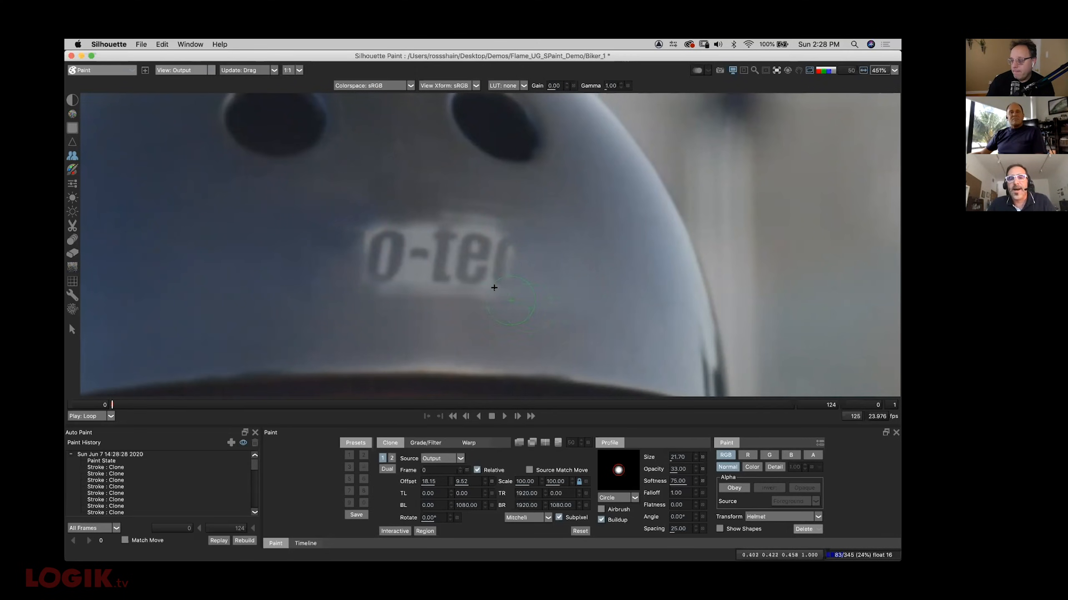
Clone helmet texture over the letters tec of the logo
mouse_move(458, 191)
left_mouse_down("shift")
mouse_move(441, 174)
mouse_move(450, 172)
left_mouse_up("shift")
mouse_move(454, 219)
left_mouse_down()
mouse_move(489, 203)
mouse_move(532, 216)
mouse_move(558, 243)
mouse_move(500, 243)
mouse_move(547, 241)
left_mouse_up()
mouse_move(496, 234)
left_mouse_down()
mouse_move(504, 282)
mouse_move(473, 262)
mouse_move(511, 260)
mouse_move(506, 288)
mouse_move(470, 311)
mouse_move(463, 277)
mouse_move(447, 266)
mouse_move(462, 299)
left_mouse_up()
mouse_move(463, 299)
left_mouse_down()
mouse_move(427, 301)
mouse_move(437, 253)
mouse_move(420, 267)
left_mouse_up()
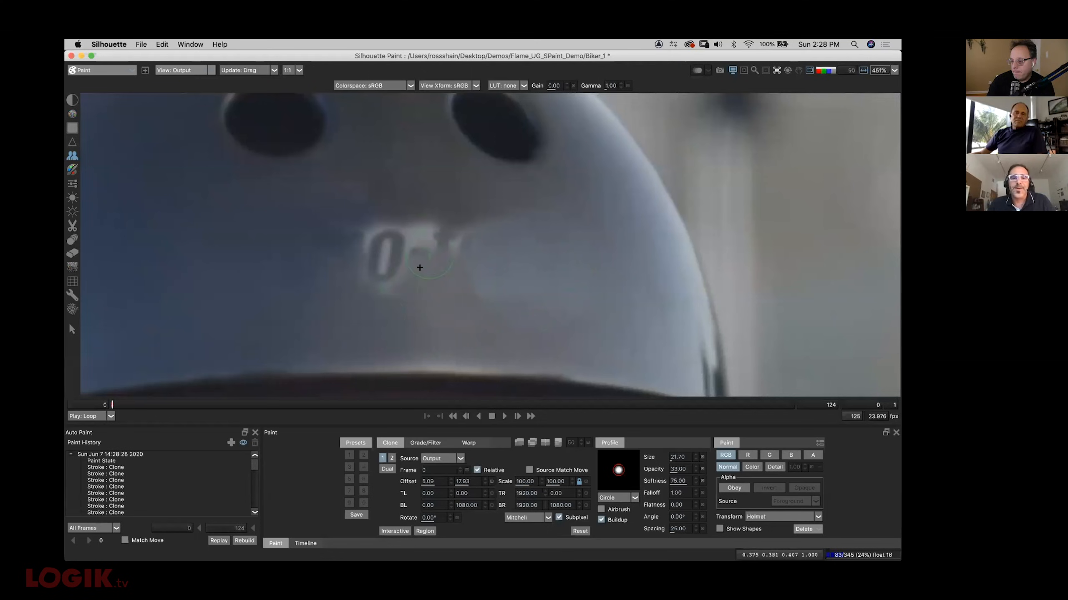
Clone out the remaining letter o and hyphen, and blend the surrounding helmet surface
left_click_drag(373, 310, 378, 294, "shift")
mouse_move(382, 290)
left_mouse_down()
mouse_move(393, 256)
mouse_move(360, 284)
left_mouse_up()
left_click_drag(380, 228, 370, 192, "shift")
mouse_move(389, 228)
left_mouse_down()
mouse_move(372, 245)
mouse_move(397, 192)
left_mouse_up()
mouse_move(402, 230)
left_mouse_down()
mouse_move(430, 211)
mouse_move(436, 231)
left_mouse_up()
mouse_move(472, 247)
left_mouse_down("shift")
mouse_move(486, 228)
mouse_move(470, 205)
mouse_move(458, 232)
mouse_move(475, 225)
mouse_move(452, 250)
left_mouse_up("shift")
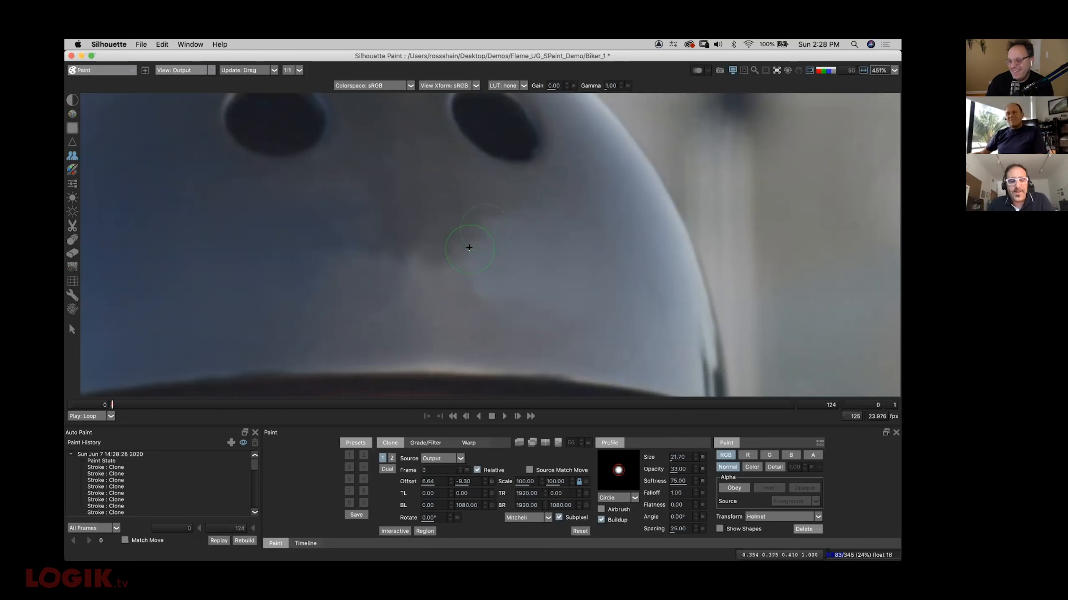
Switch to the Blemish brush and turn on its vertical split preview over the front of the helmet
key("f")
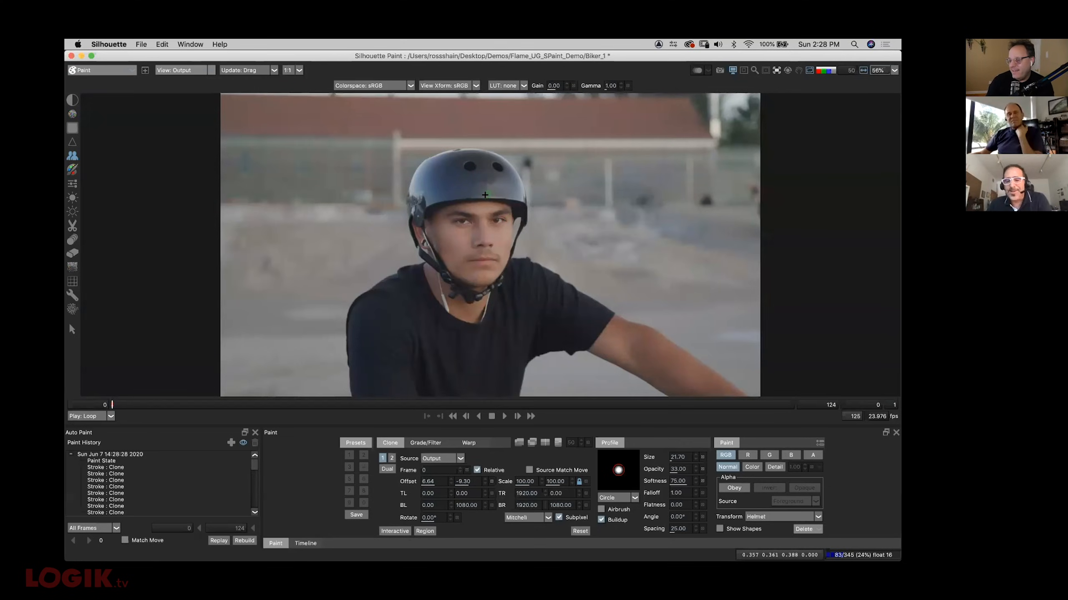
scroll(490, 184, "up", 4)
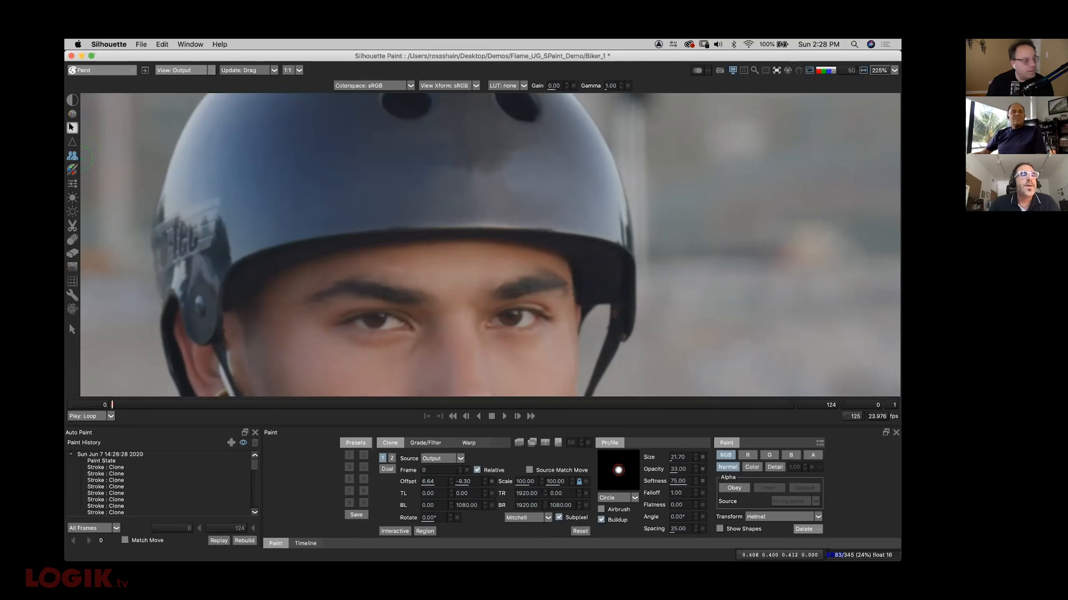
left_click(72, 114)
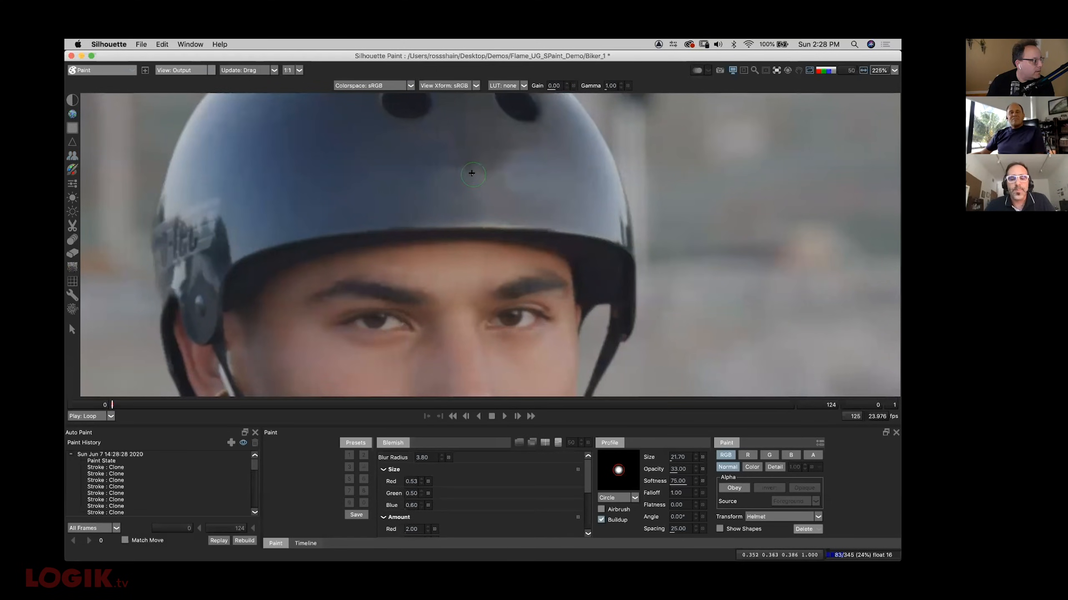
scroll(470, 172, "up", 3)
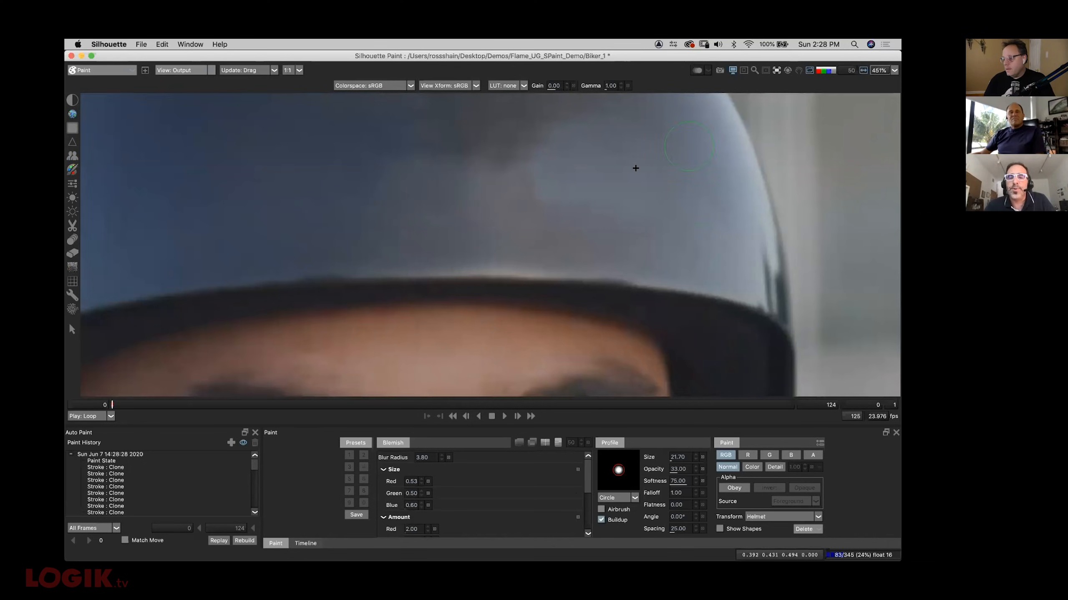
left_click(543, 442)
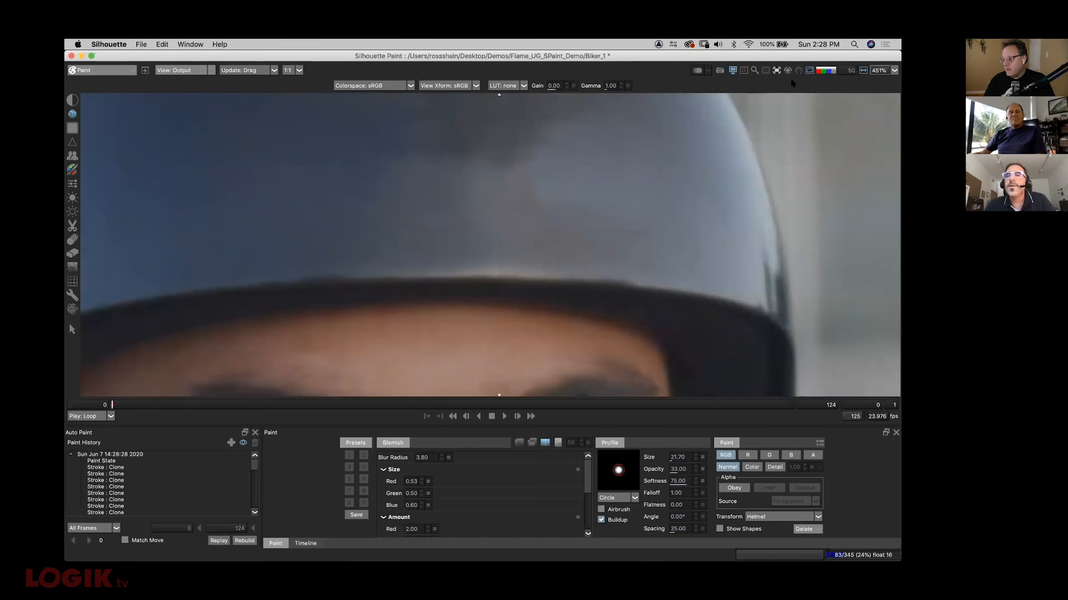
View the red channel alone and set the Blemish brush size to 2.50 for Red and 2.87 for Green
left_click(818, 72)
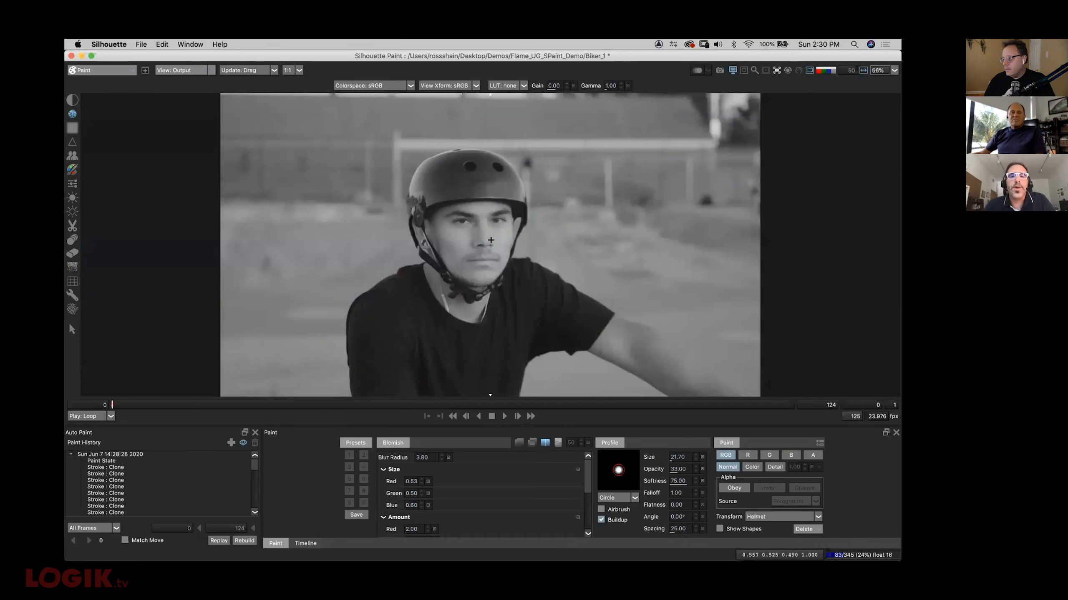
left_click(545, 442)
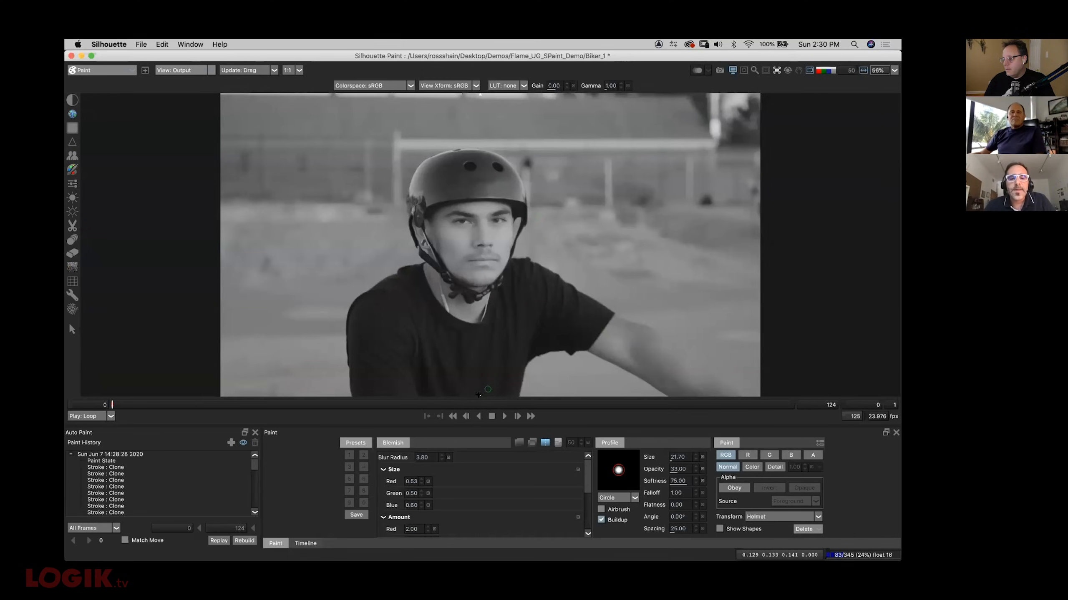
mouse_move(586, 473)
left_mouse_down()
mouse_move(584, 498)
mouse_move(579, 466)
left_mouse_up()
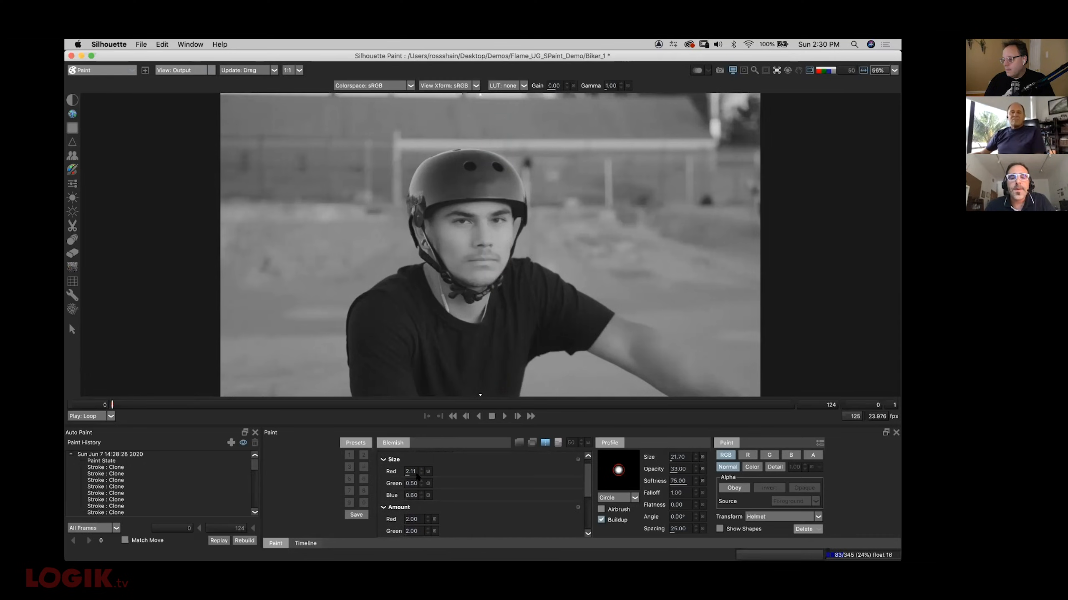
left_click_drag(414, 484, 415, 461)
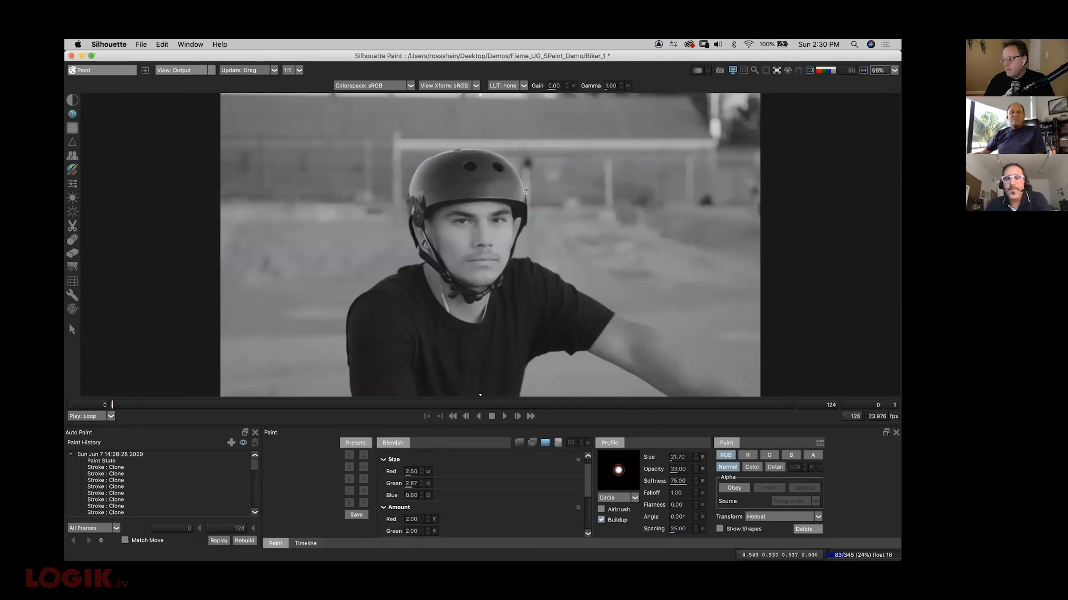
Compare the individual colour channels on the skater's face and helmet, and return to the full-colour view
key("i")
scroll(485, 192, "up", 1)
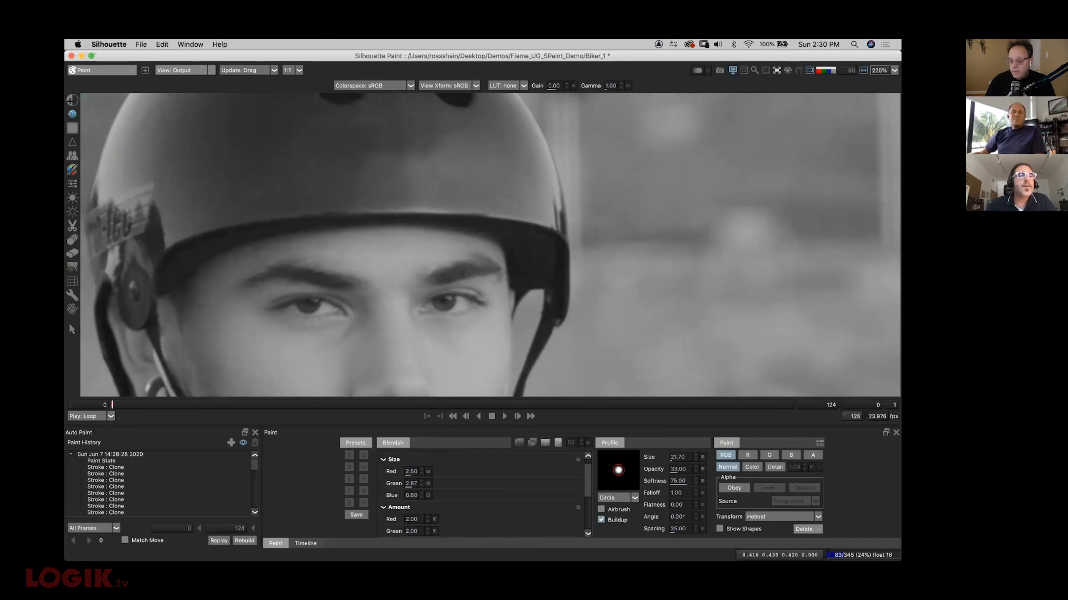
left_click(823, 70)
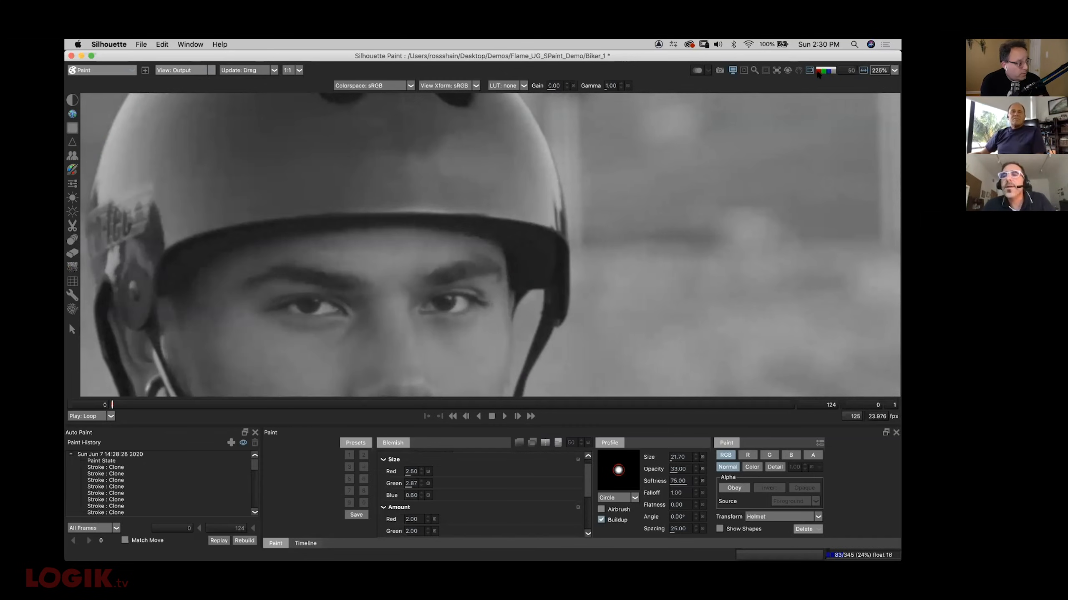
left_click(819, 71)
left_click(823, 72)
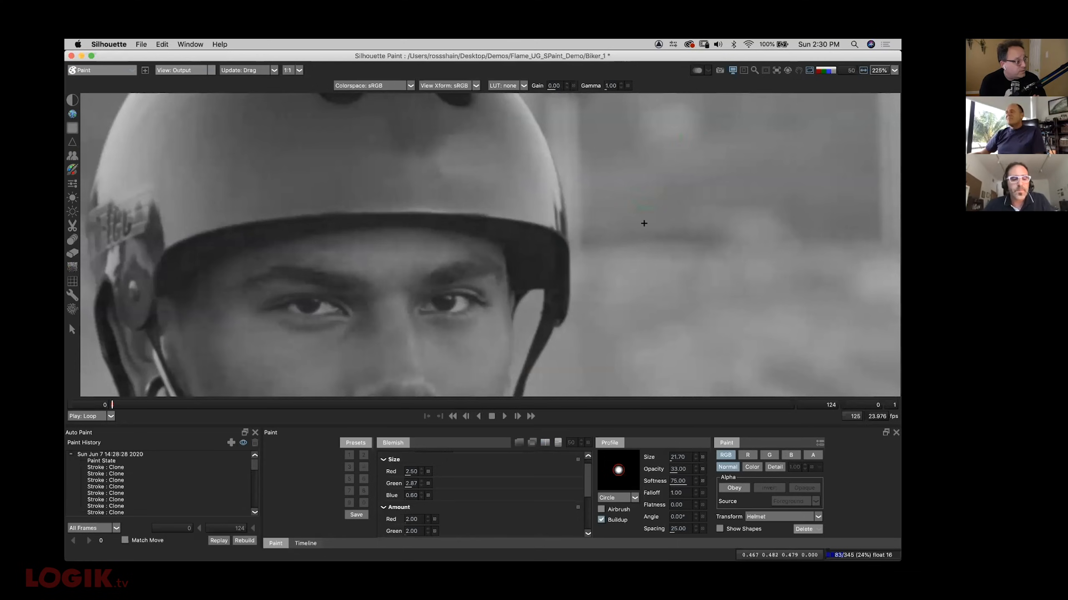
key("f")
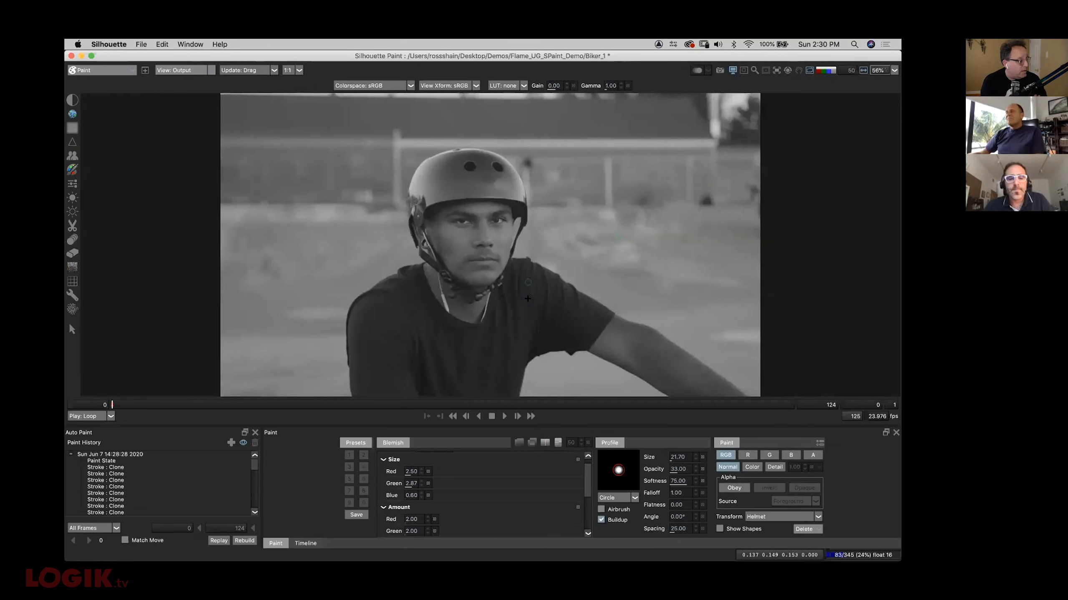
left_click(823, 70)
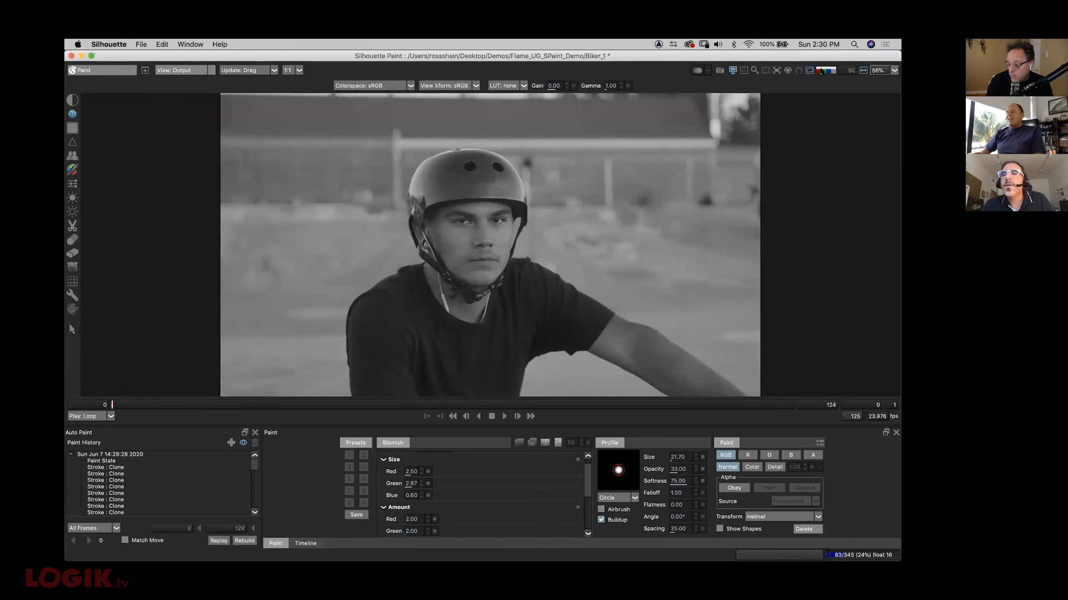
left_click(822, 71)
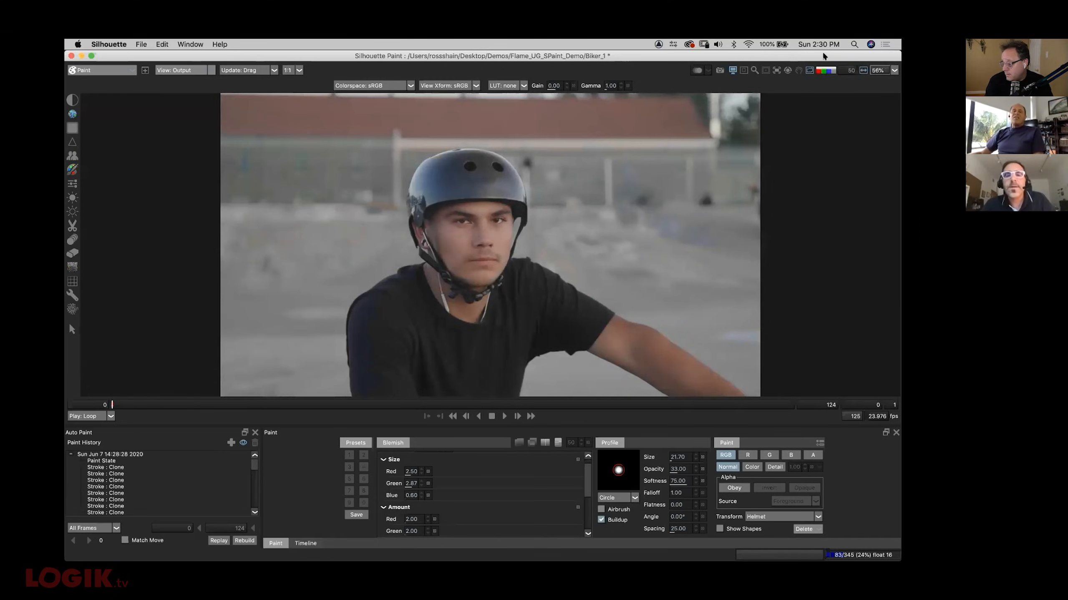
Switch to the Clone brush and review its resampling filter choices, keeping Mitchell
scroll(485, 246, "up", 2)
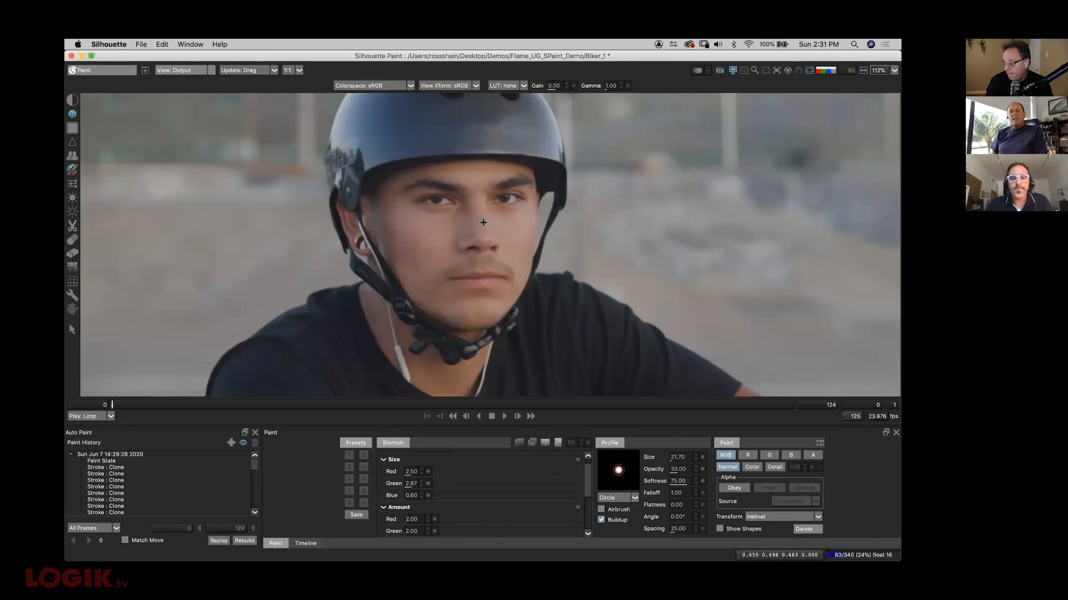
left_click(73, 156)
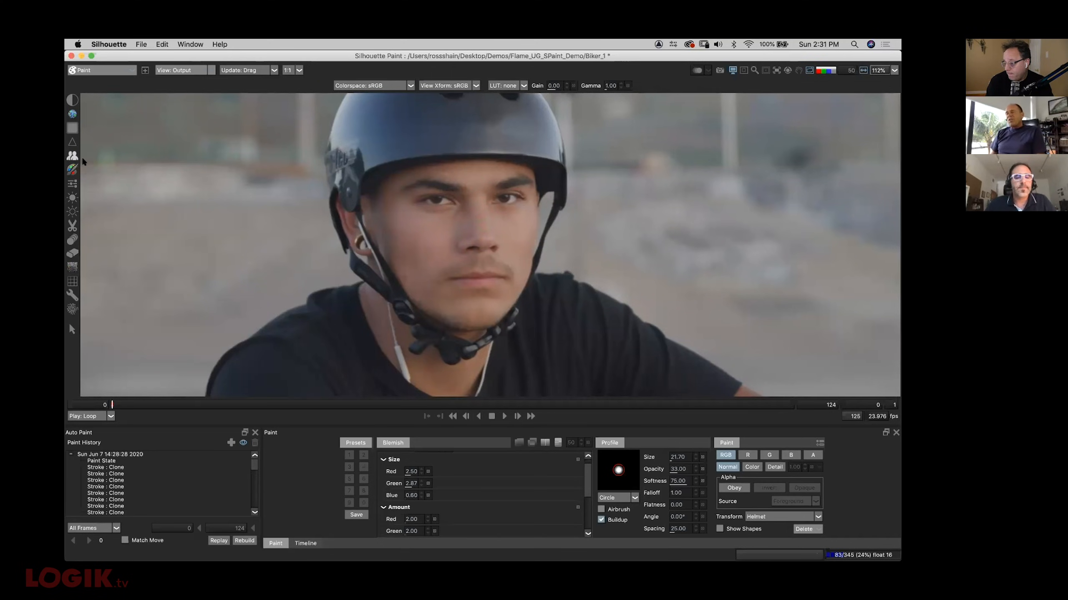
left_click(535, 518)
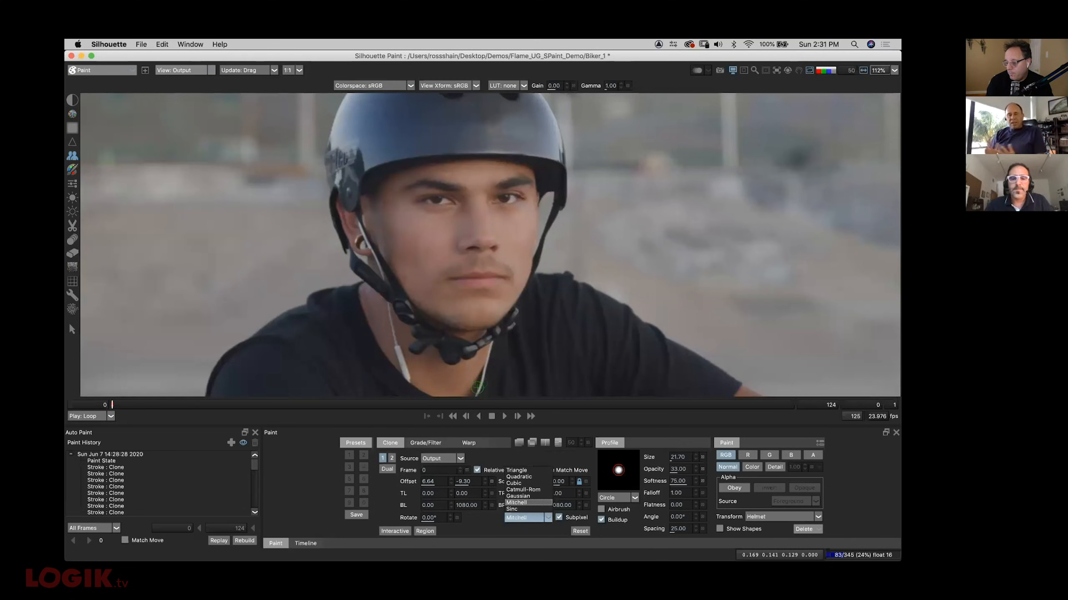
left_click(496, 390)
left_click(526, 518)
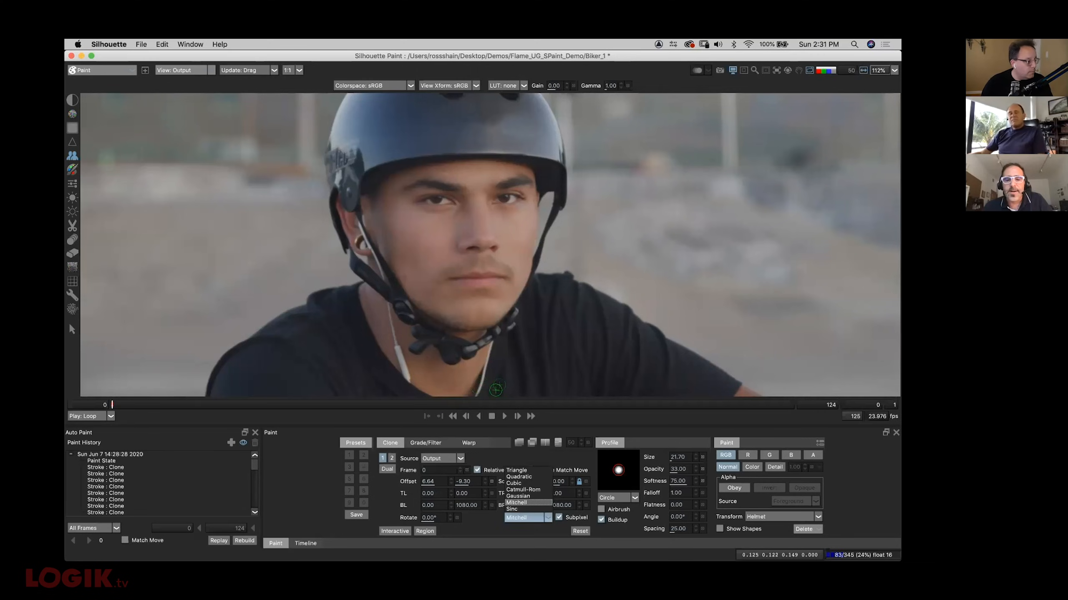
left_click(525, 503)
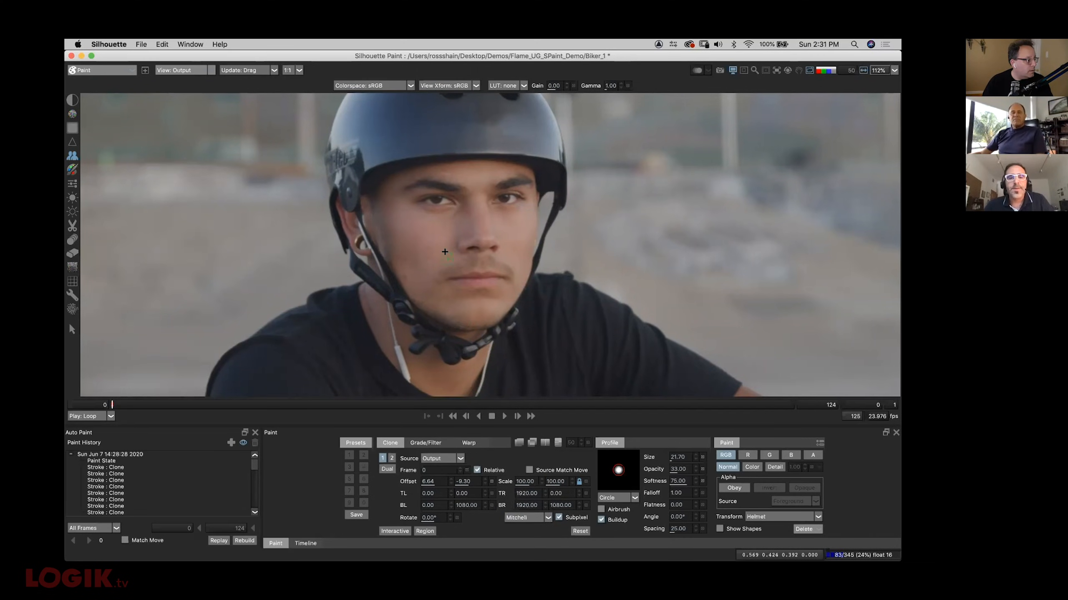
Try a clone source offset of -43.92 by 19.48
left_click(437, 482)
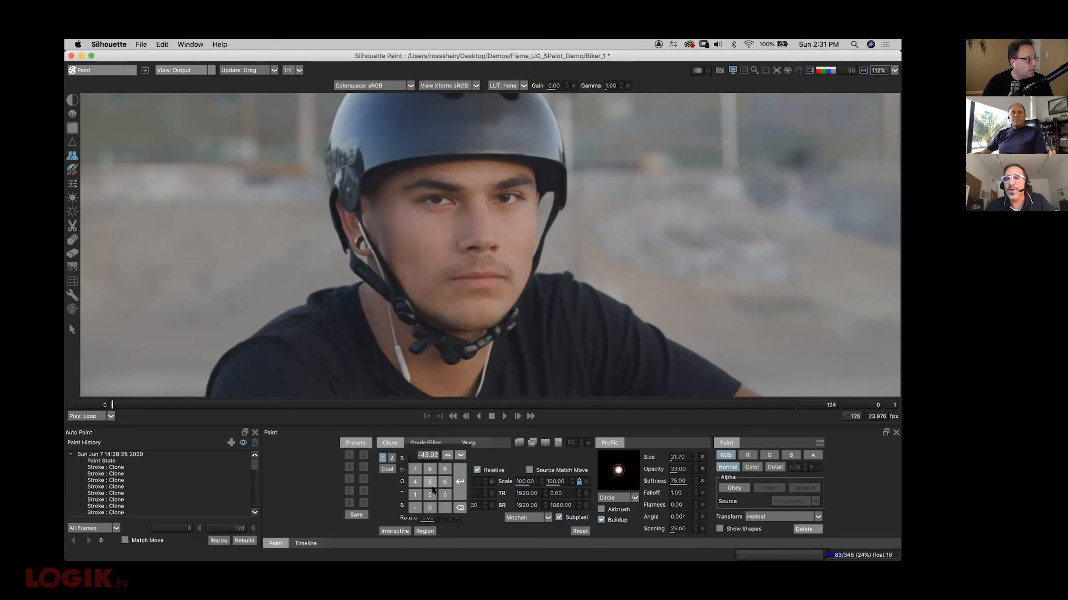
left_click(455, 522)
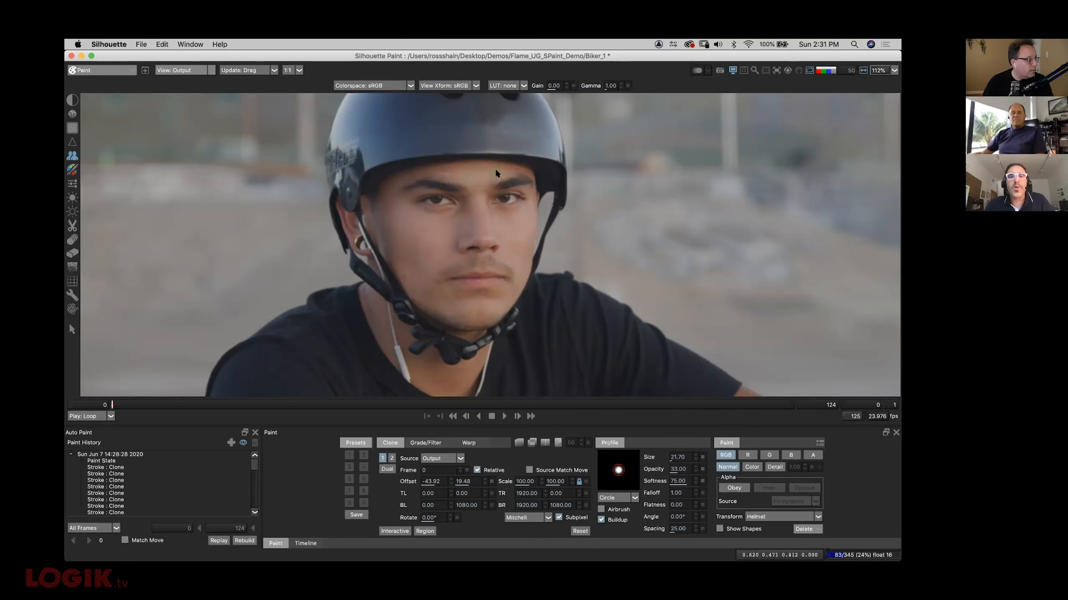
left_click_drag(492, 167, 496, 161)
Smear the cloned patch on the front of the helmet with the Drag brush to even out its surface
key("i")
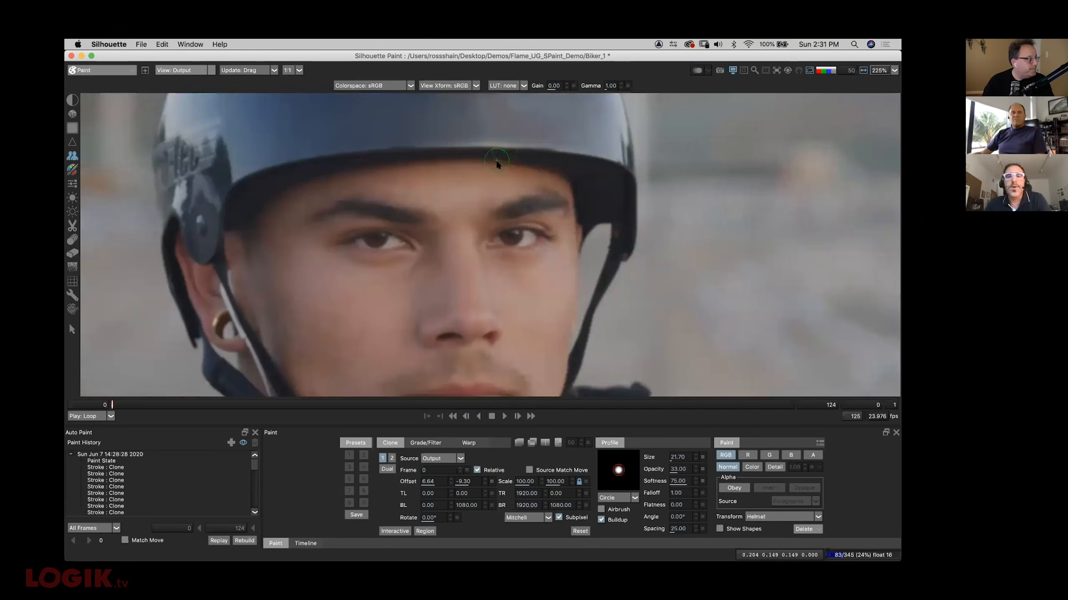
left_click_drag(470, 207, 429, 363)
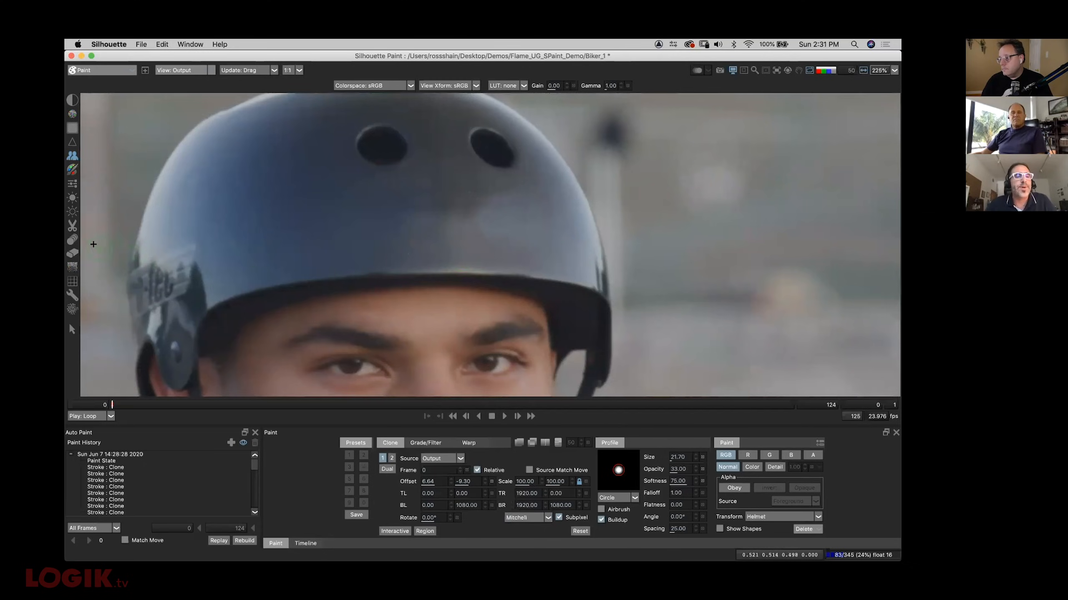
left_click(72, 241)
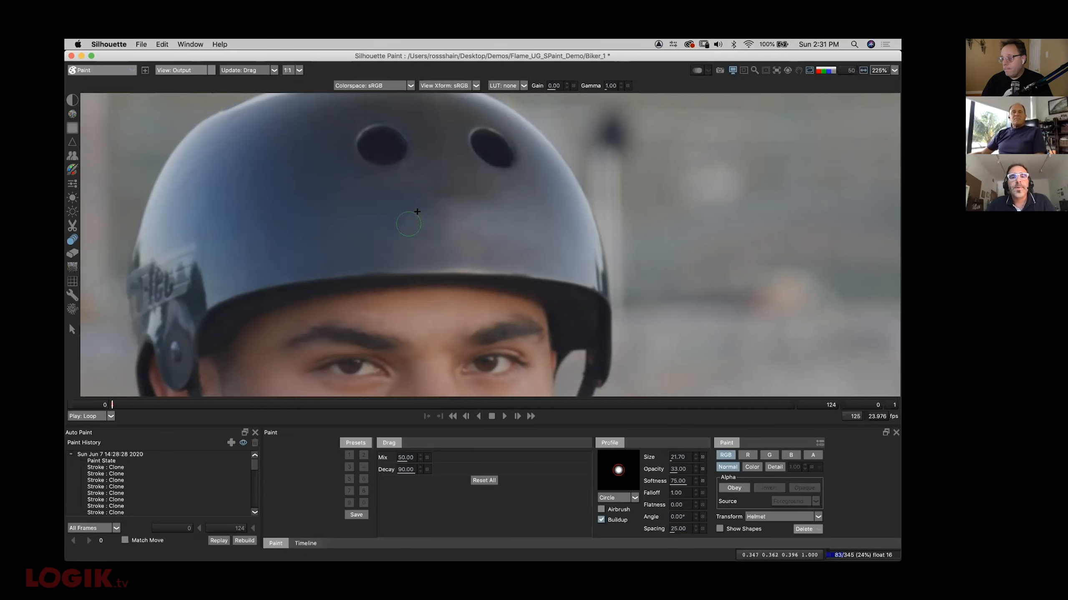
Return to the Blemish brush, enable its Monochrome option and set the Red size to 3.29
left_click(73, 114)
scroll(589, 509, "down", 5)
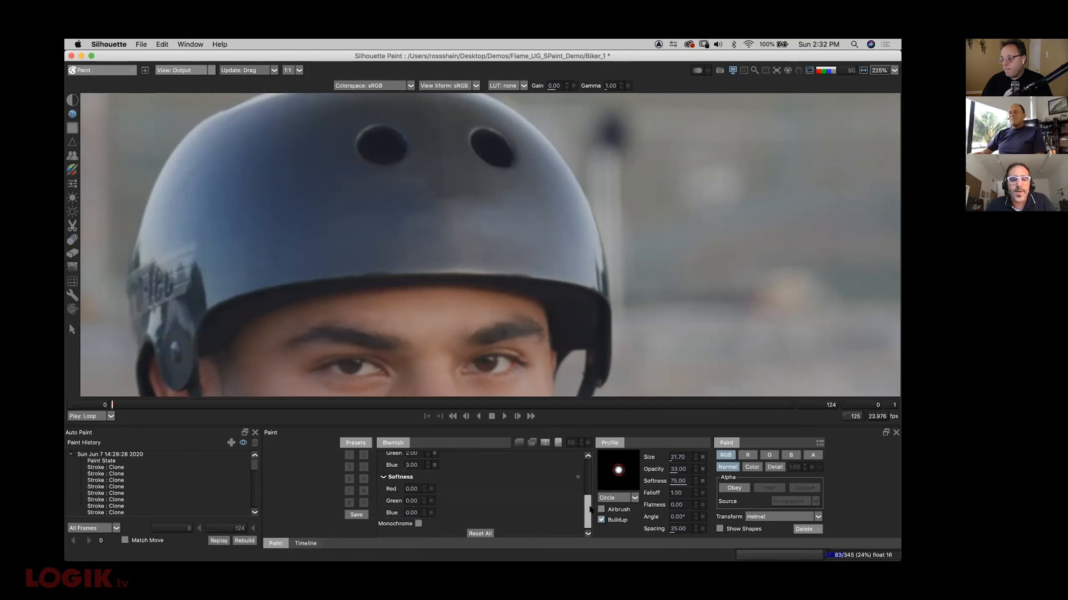
left_click(419, 523)
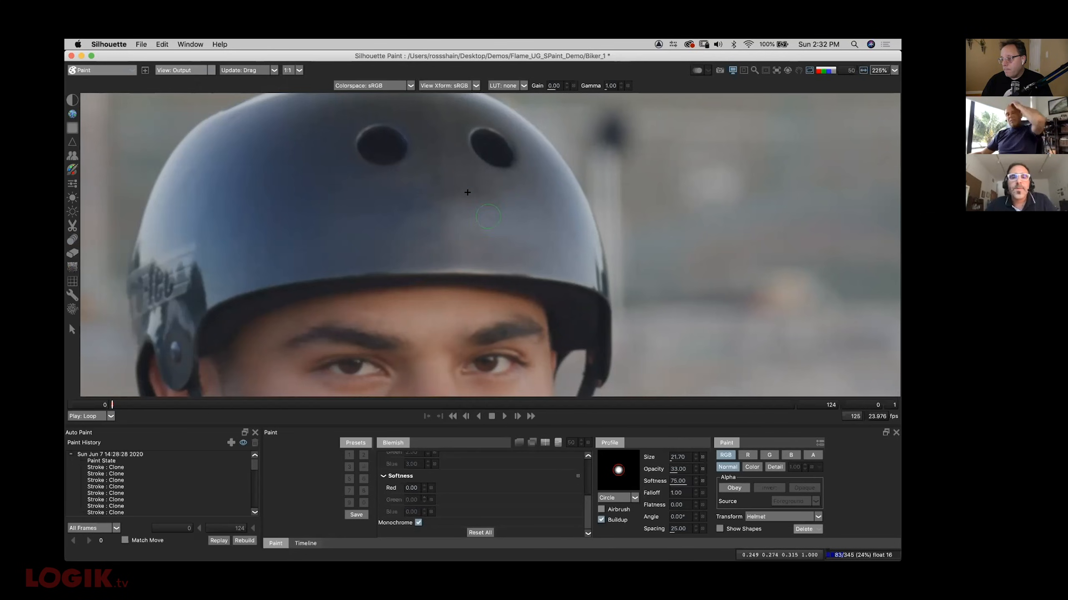
left_click_drag(587, 511, 587, 472)
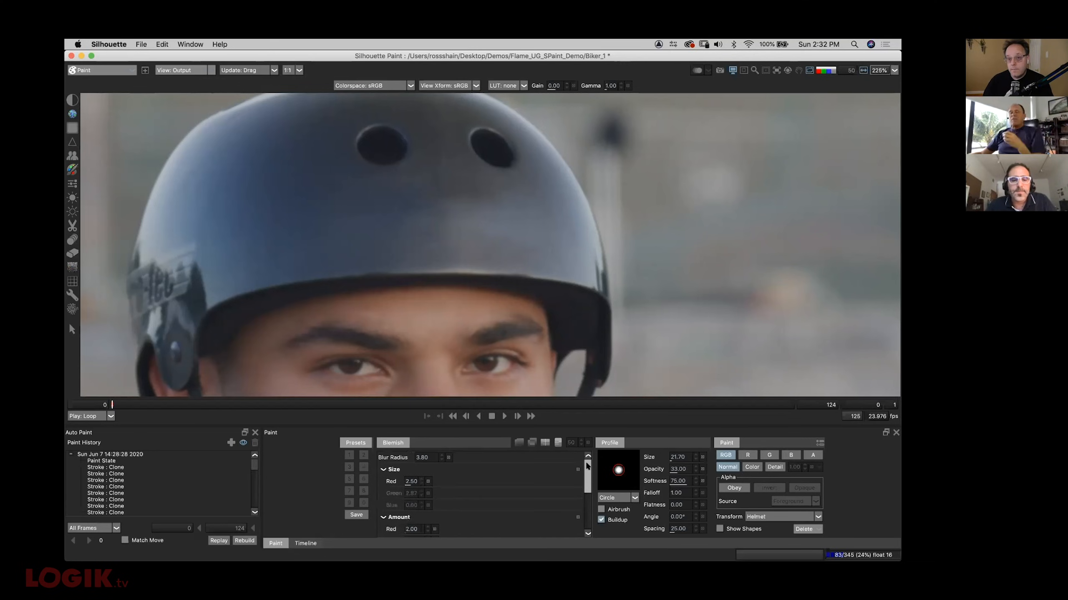
left_click_drag(413, 477, 414, 472)
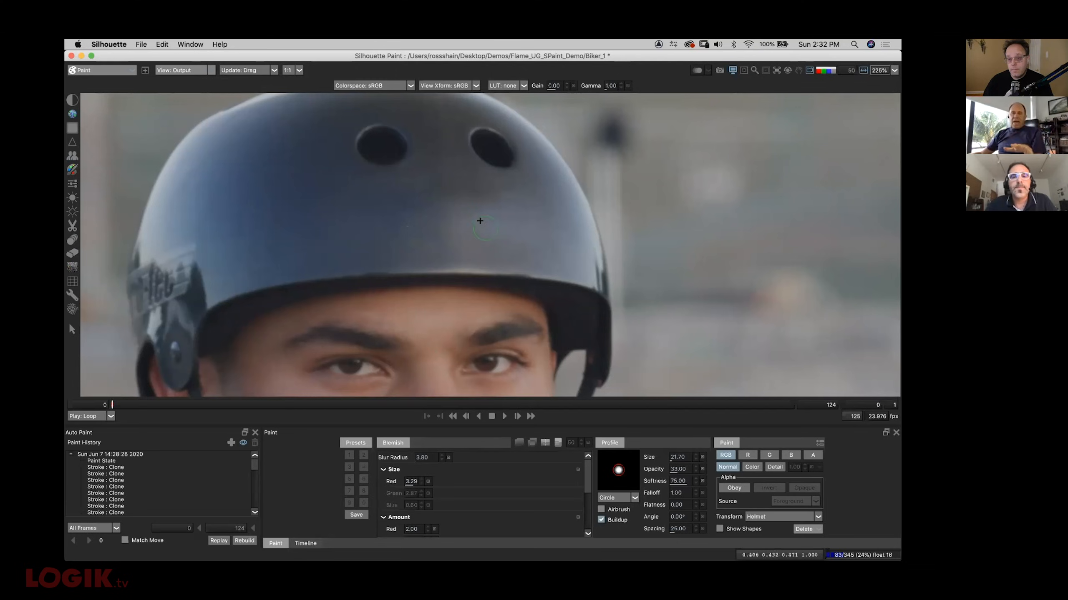
Review the recorded strokes in the paint history, collapse and select their dated group, and check the Transform choices, keeping Helmet
key("f")
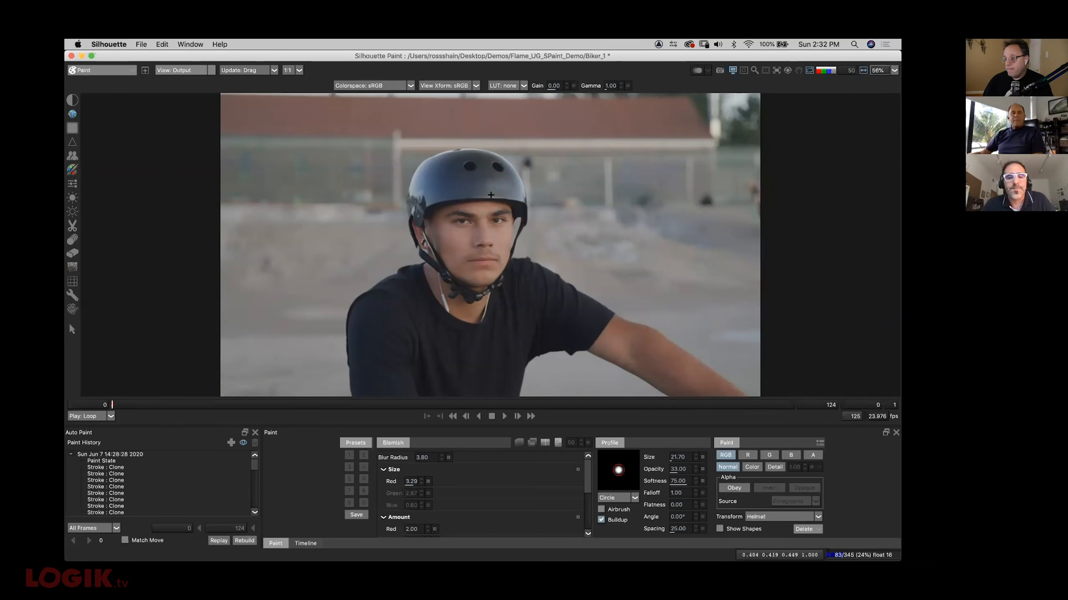
scroll(252, 462, "down", 5)
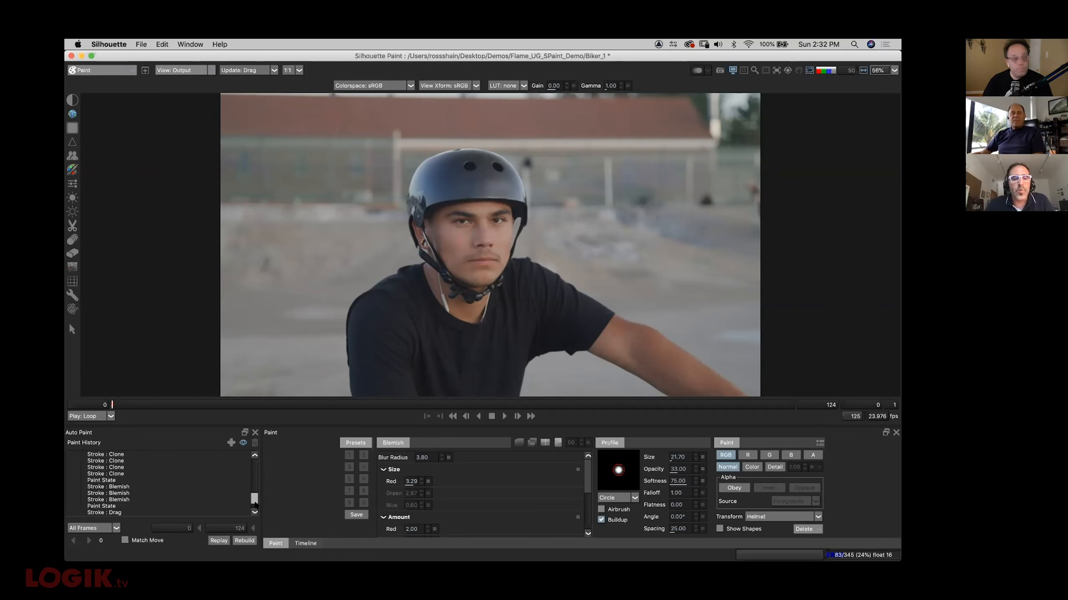
scroll(252, 462, "up", 2)
left_click(71, 455)
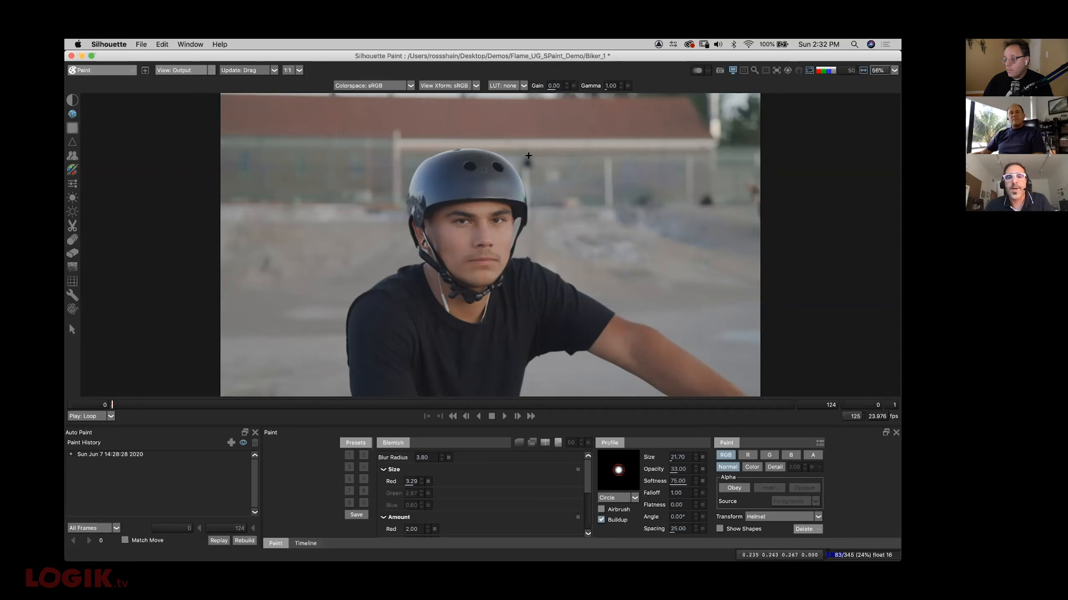
left_click(129, 456)
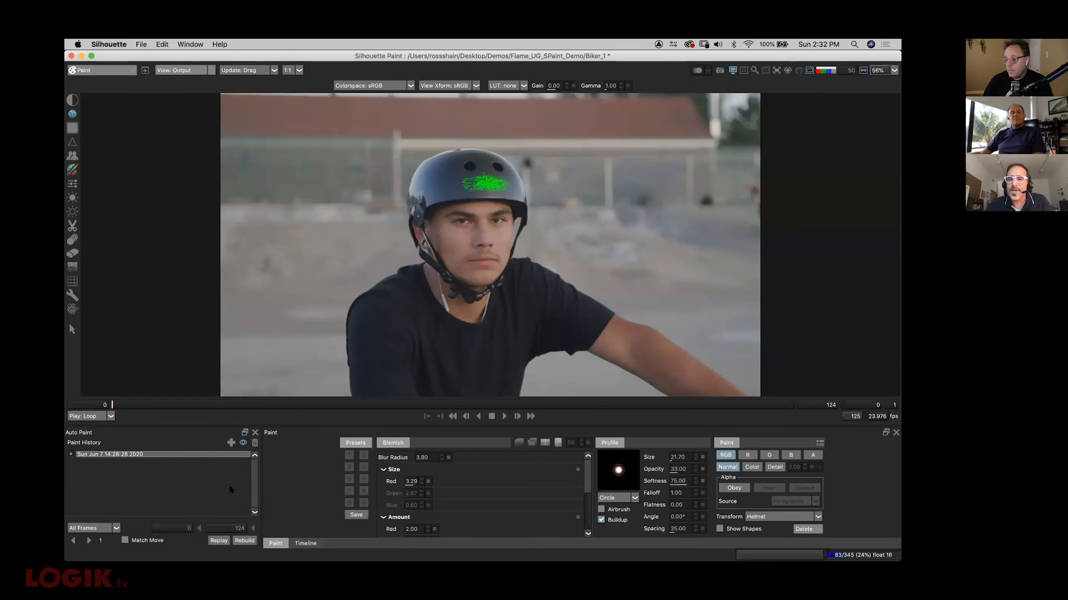
left_click(768, 522)
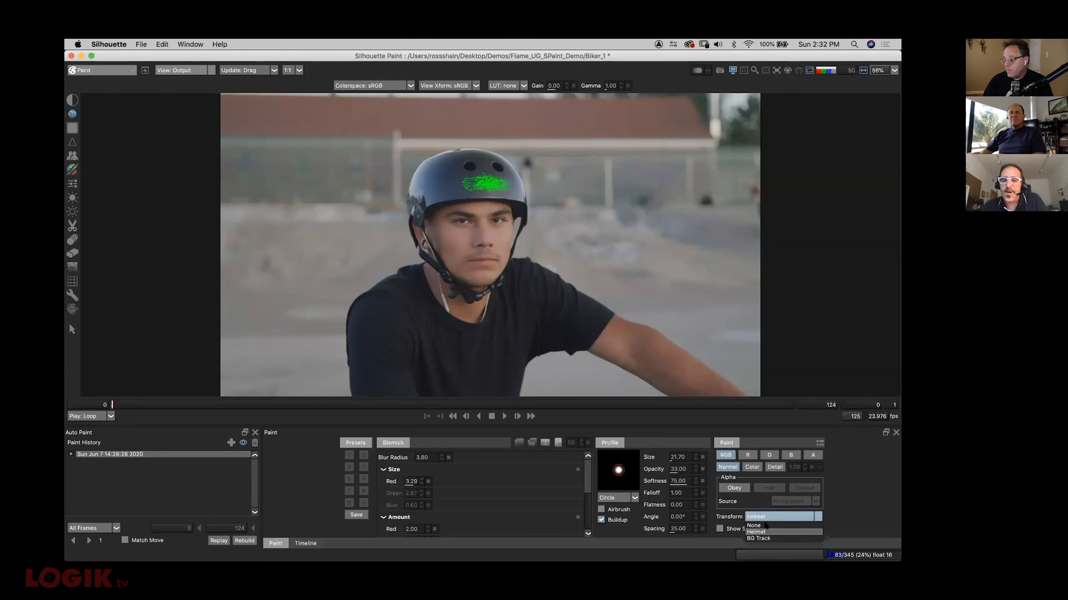
left_click(768, 520)
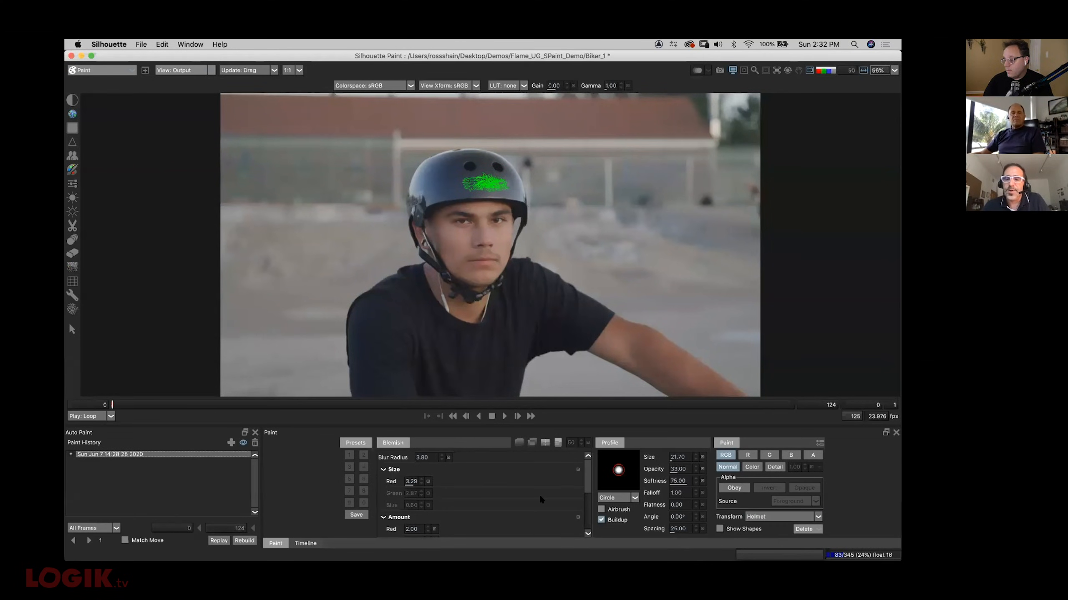
Keep the Helmet transform, enable Match Move and replay the recorded paint group over all frames, stopping at about frame 23
left_click(767, 521)
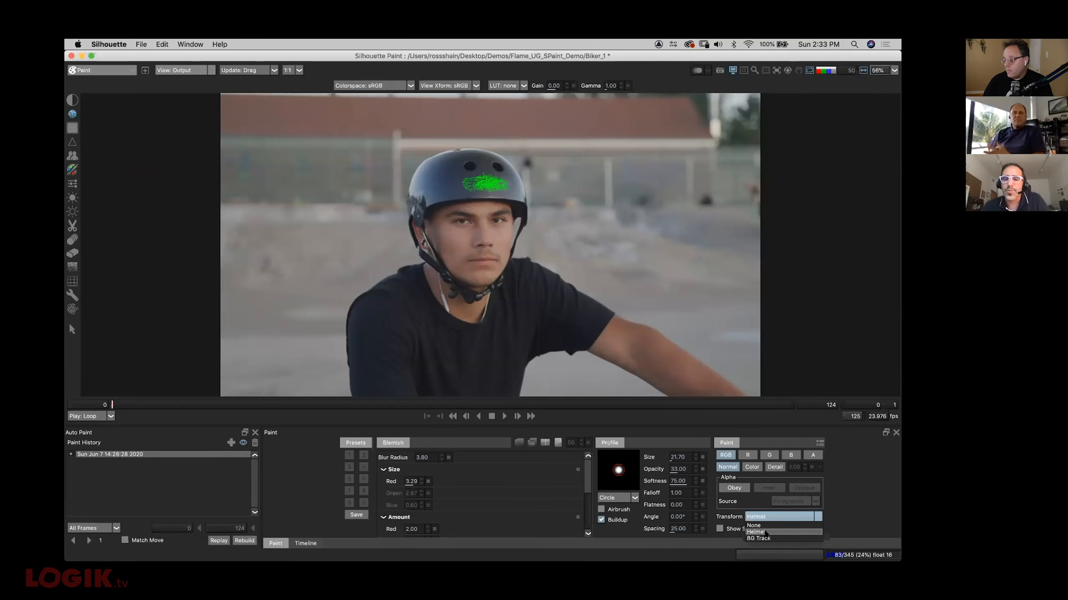
left_click(761, 533)
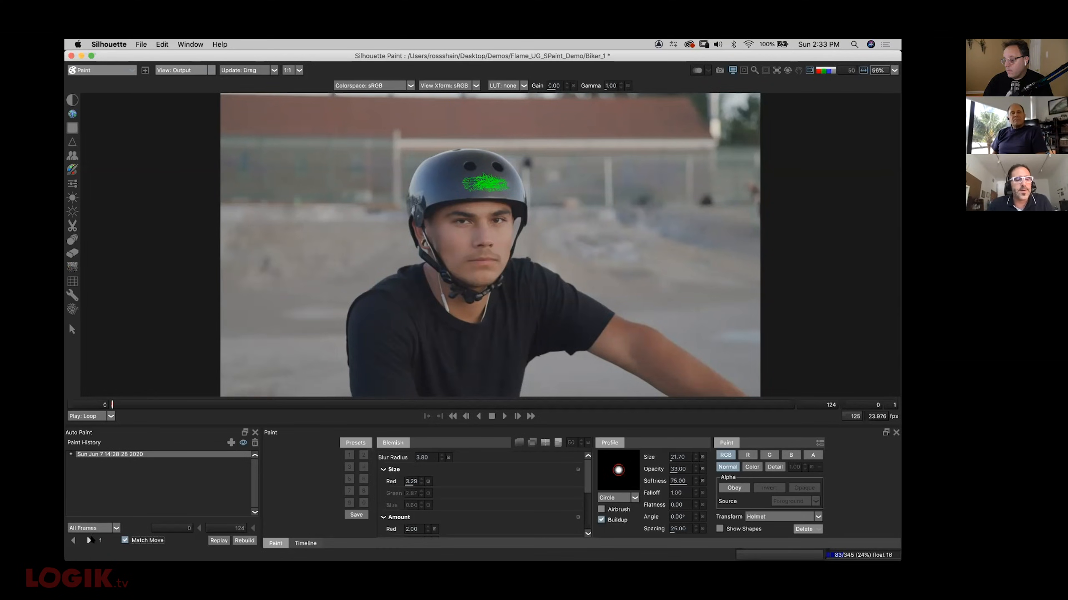
left_click(88, 540)
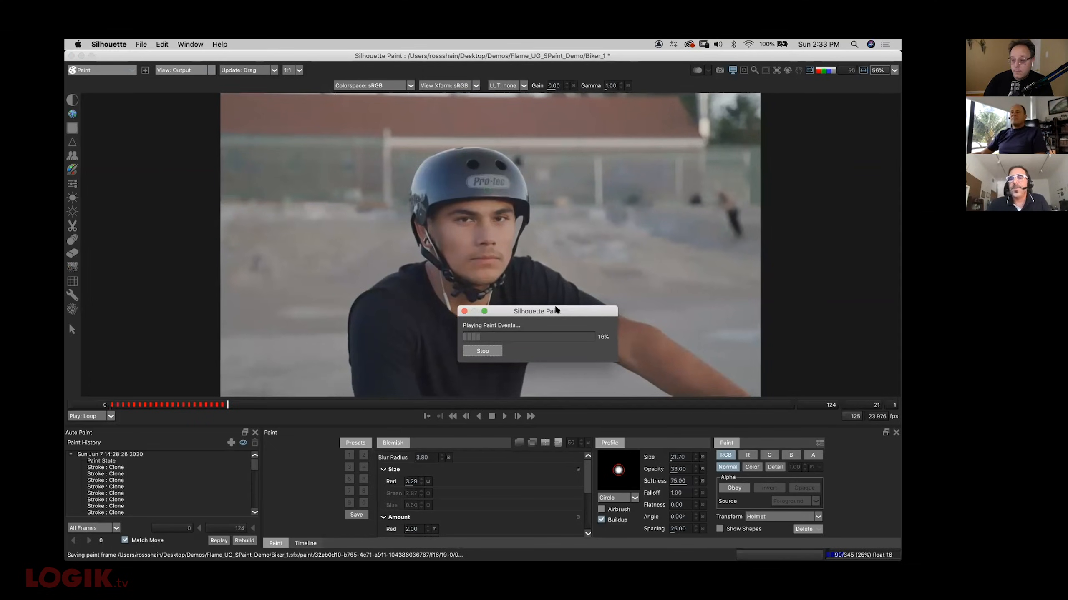
left_click(483, 351)
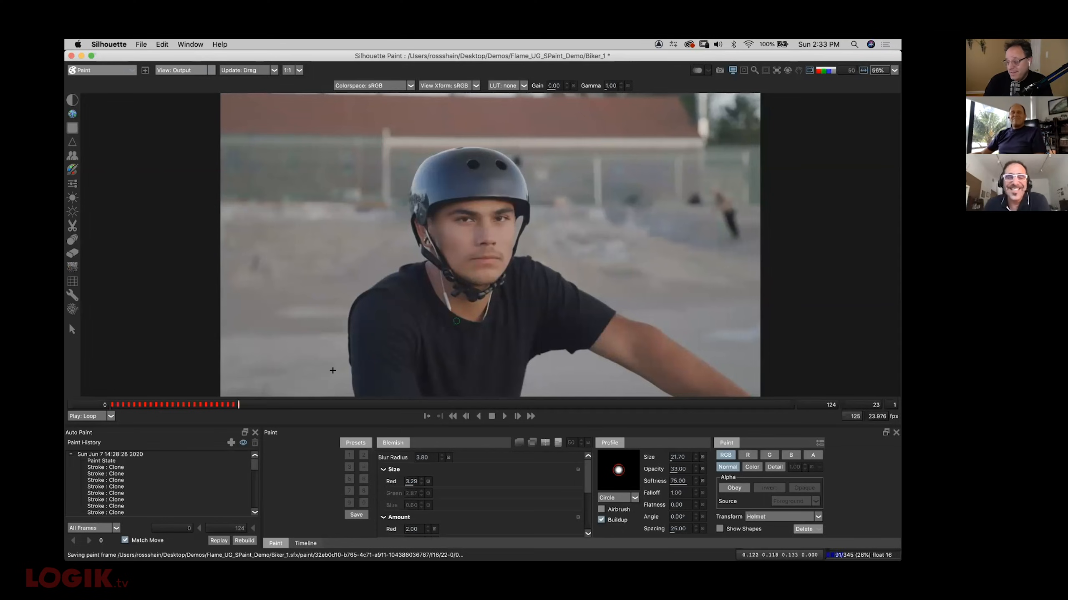
Scrub the painted frames back to frame 5, expand the dated group in the paint history and select a clone stroke
left_click_drag(238, 404, 152, 416)
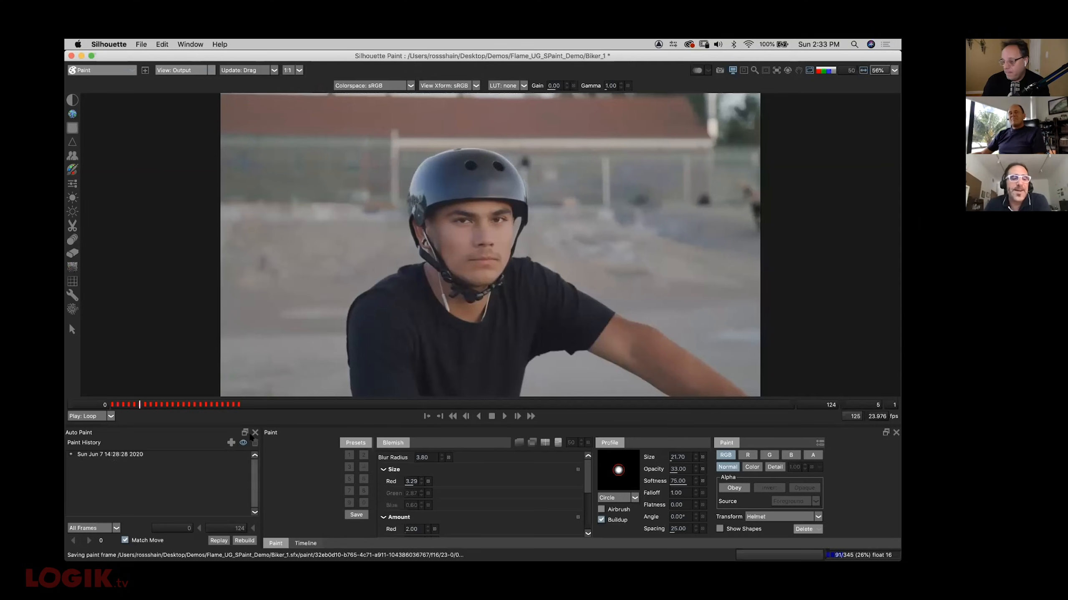
left_click(71, 456)
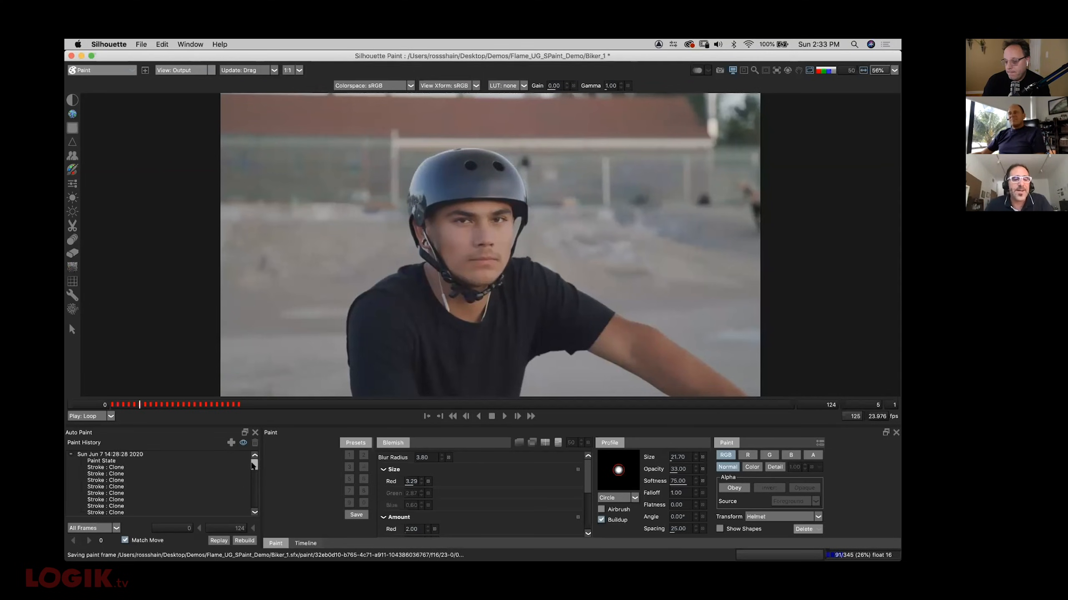
left_click(106, 480)
mouse_move(105, 478)
left_mouse_down()
mouse_move(114, 507)
mouse_move(110, 474)
mouse_move(116, 494)
left_mouse_up()
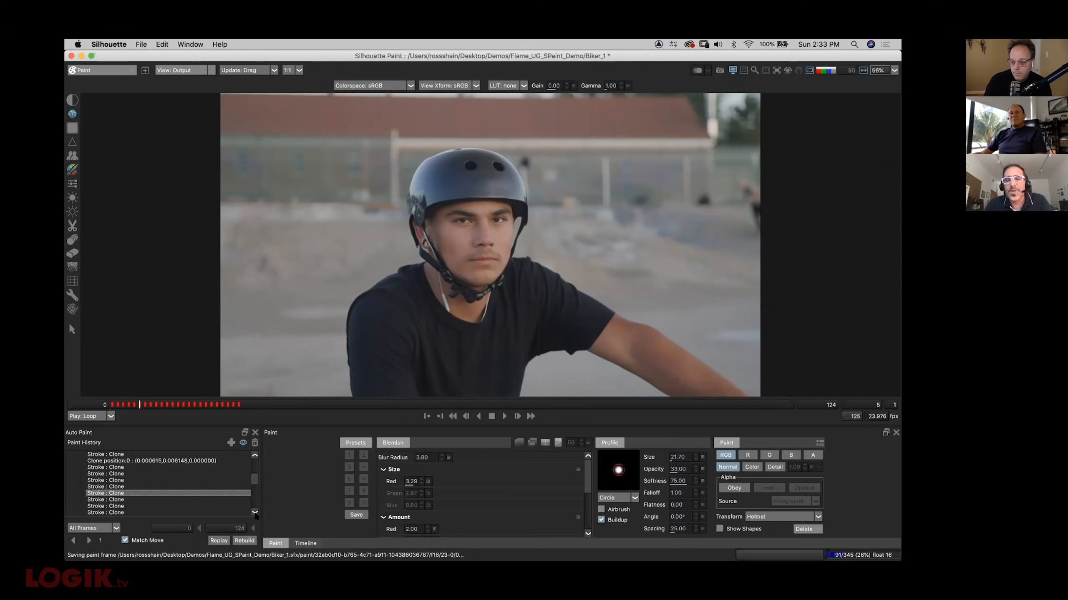
Try a Burn brush stroke across the front of the helmet, using the Midtones range
left_click(72, 211)
mouse_move(473, 190)
left_mouse_down()
mouse_move(503, 182)
mouse_move(492, 190)
left_mouse_up()
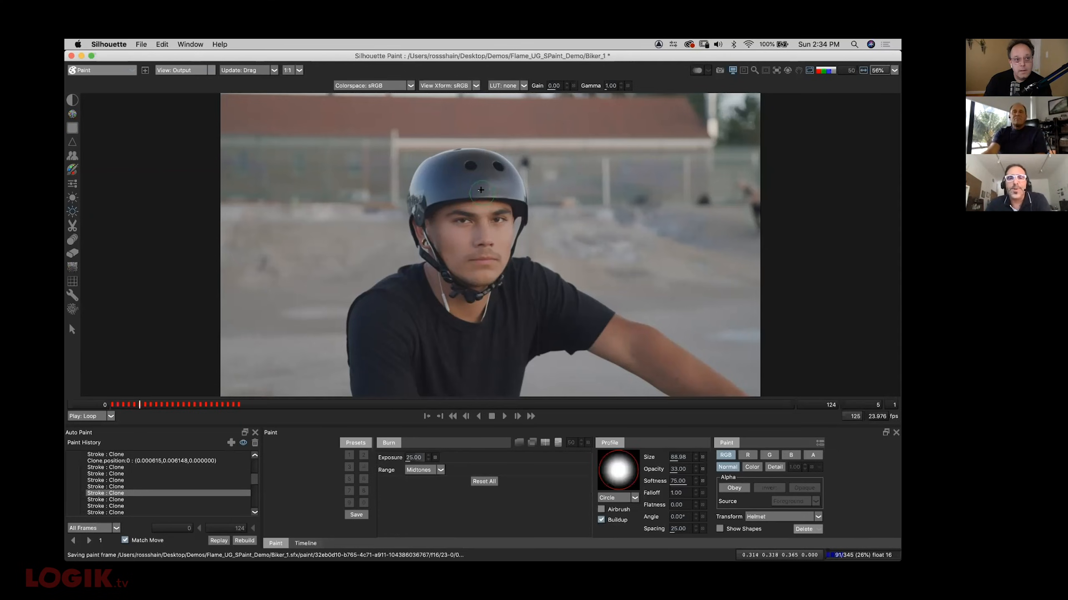
scroll(487, 191, "up", 2)
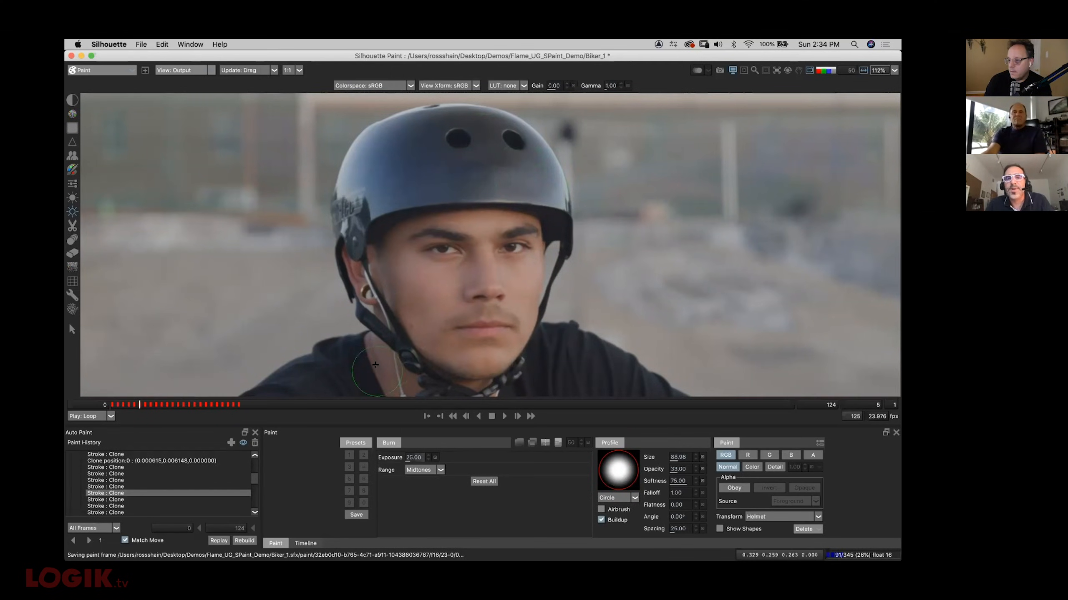
Brighten parts of the skater's face and the front of the helmet with the Dodge brush at 100 Opacity
left_click(73, 197)
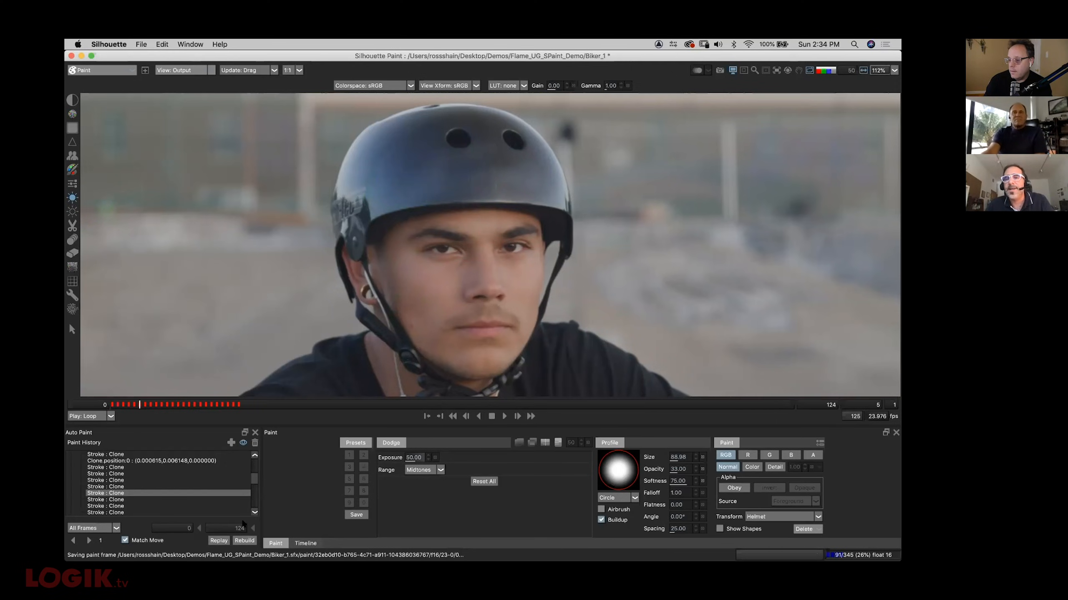
left_click_drag(682, 469, 678, 379)
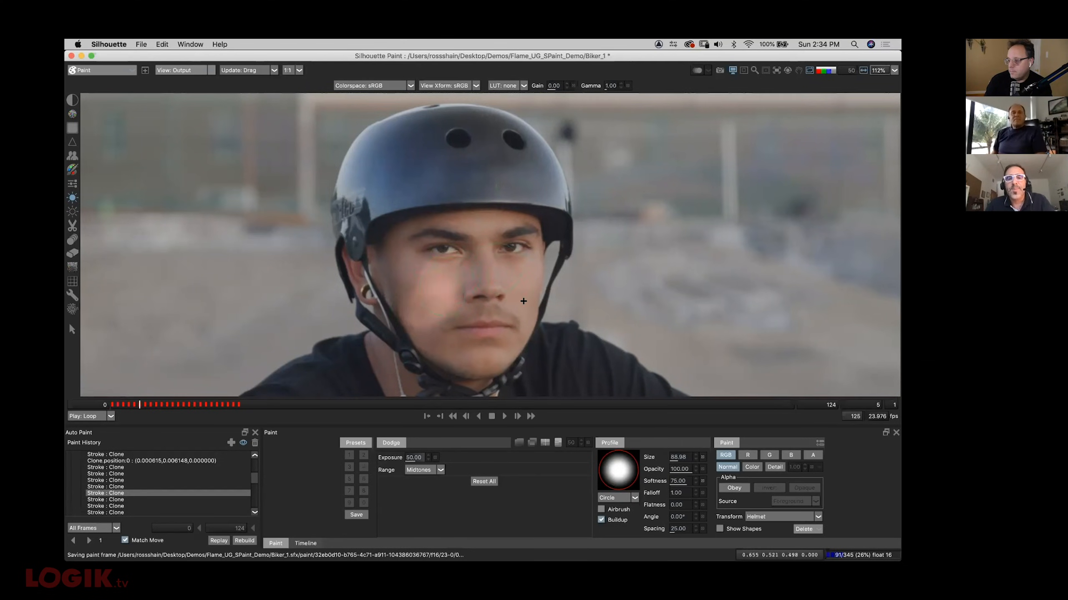
mouse_move(424, 195)
left_mouse_down()
mouse_move(399, 175)
mouse_move(419, 188)
mouse_move(476, 167)
mouse_move(481, 127)
mouse_move(414, 129)
mouse_move(359, 220)
left_mouse_up()
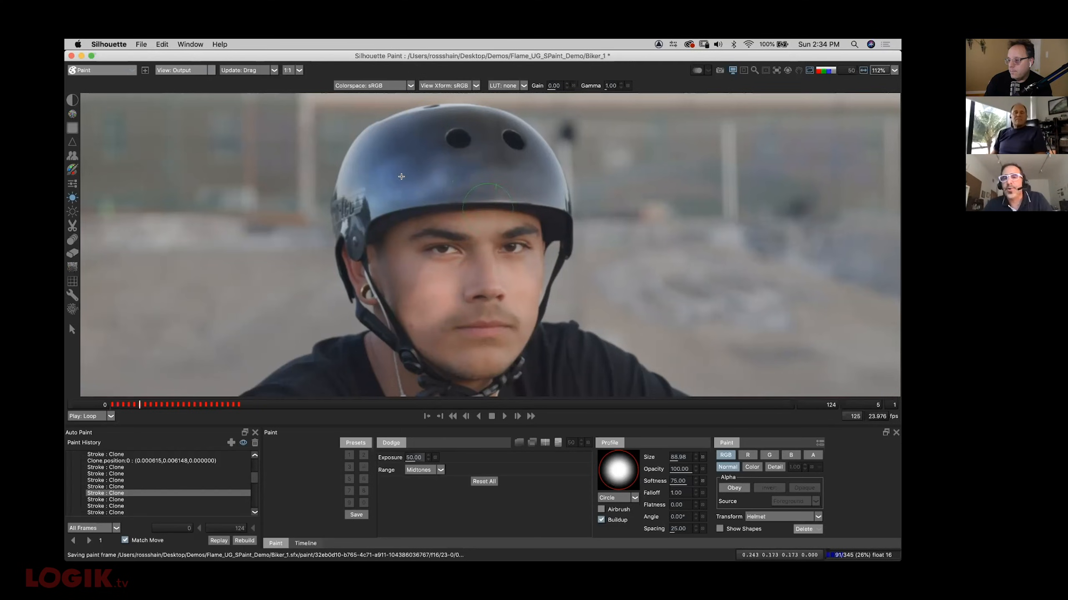
Return from Silhouette Paint to Flame and exit the skater clip's effect editor, switching Hold Frame on and off again first
left_click(72, 55)
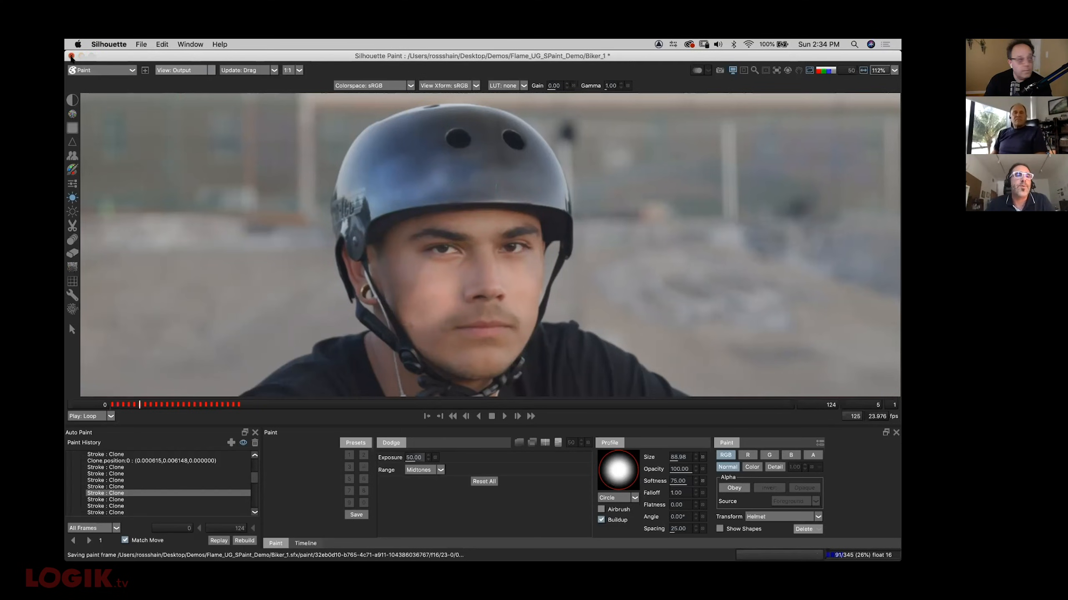
left_click(494, 311)
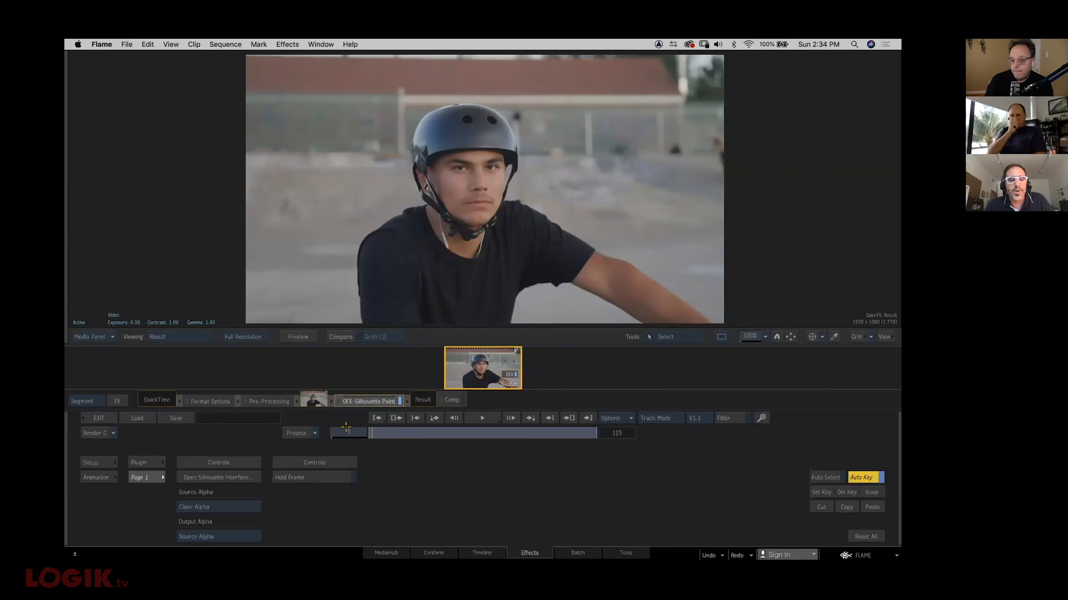
left_click(302, 477)
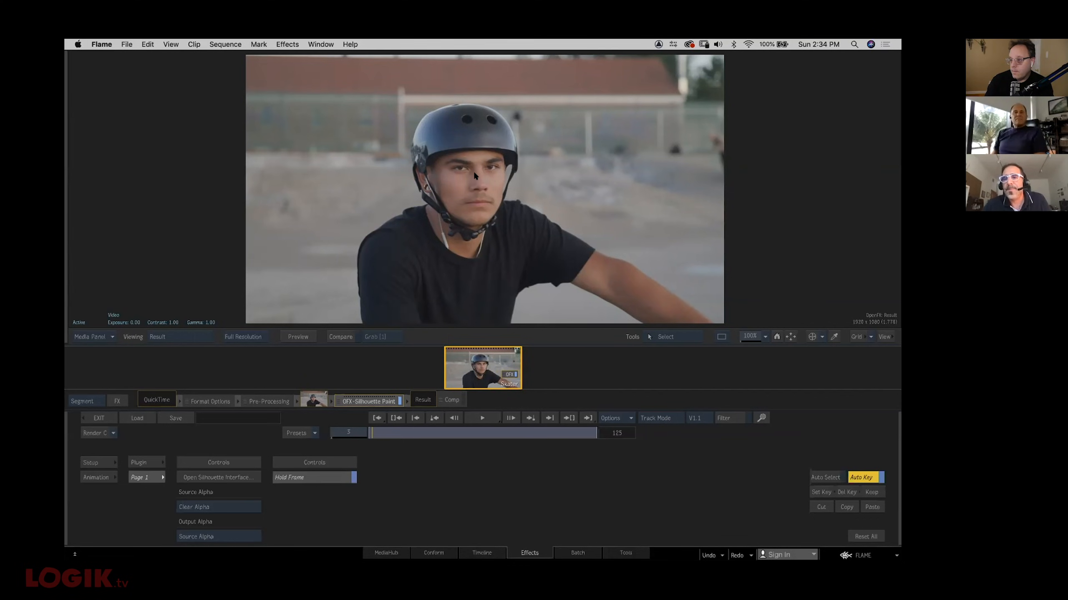
left_click(296, 478)
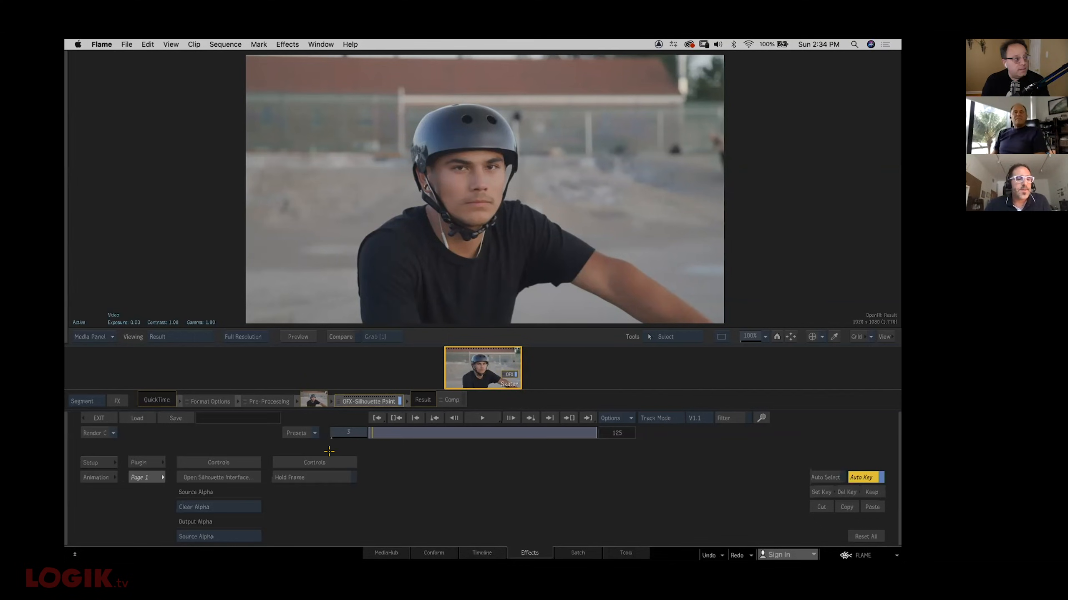
left_click(94, 417)
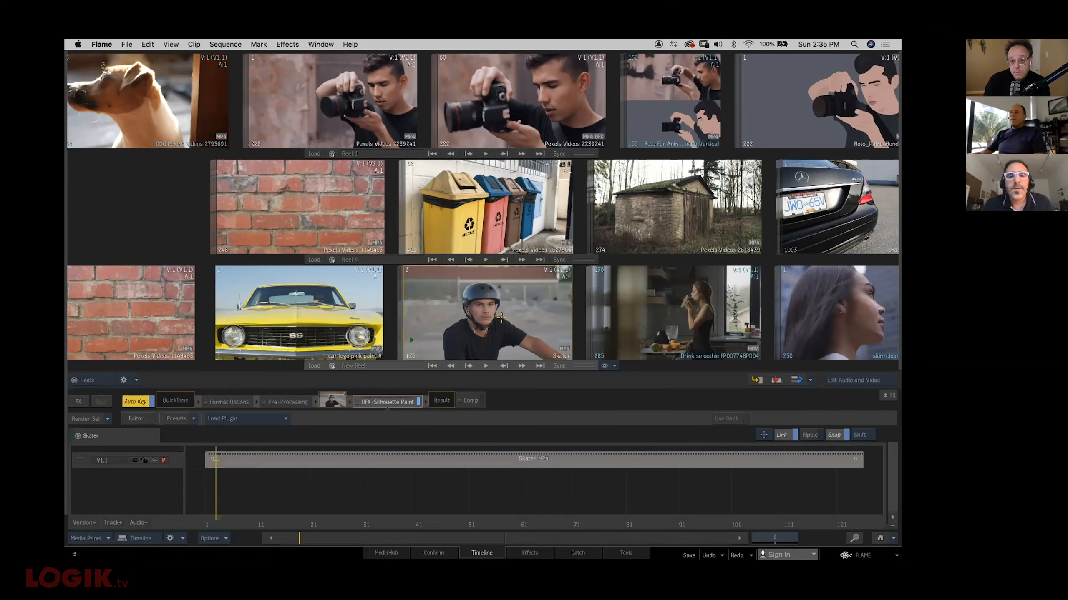
Open the Silhouette Paint interface for the effect on the "car logo pink paint A" clip
left_click(304, 318)
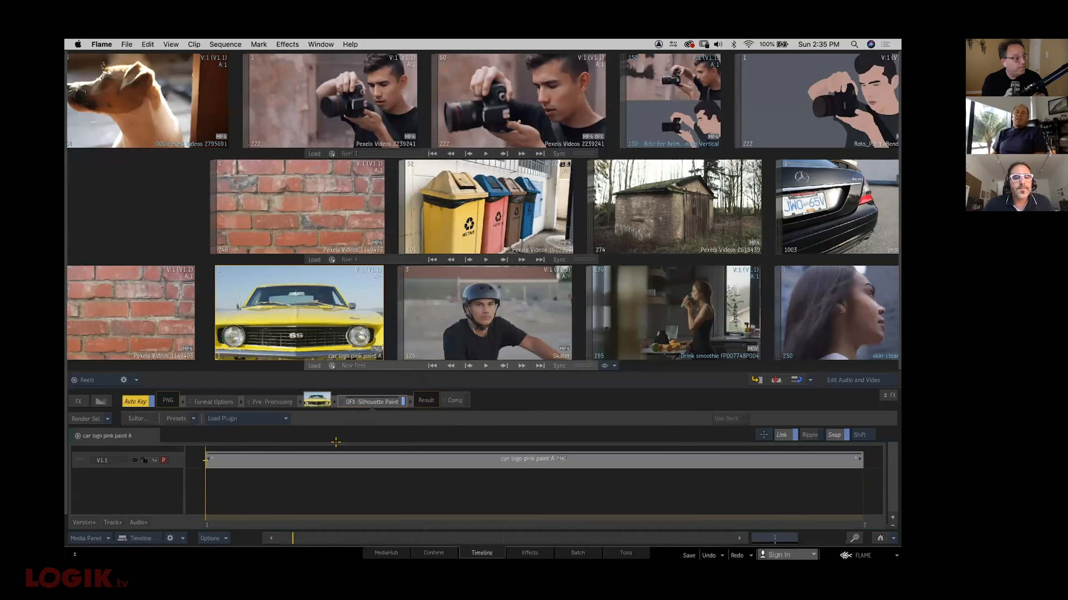
left_click(366, 402)
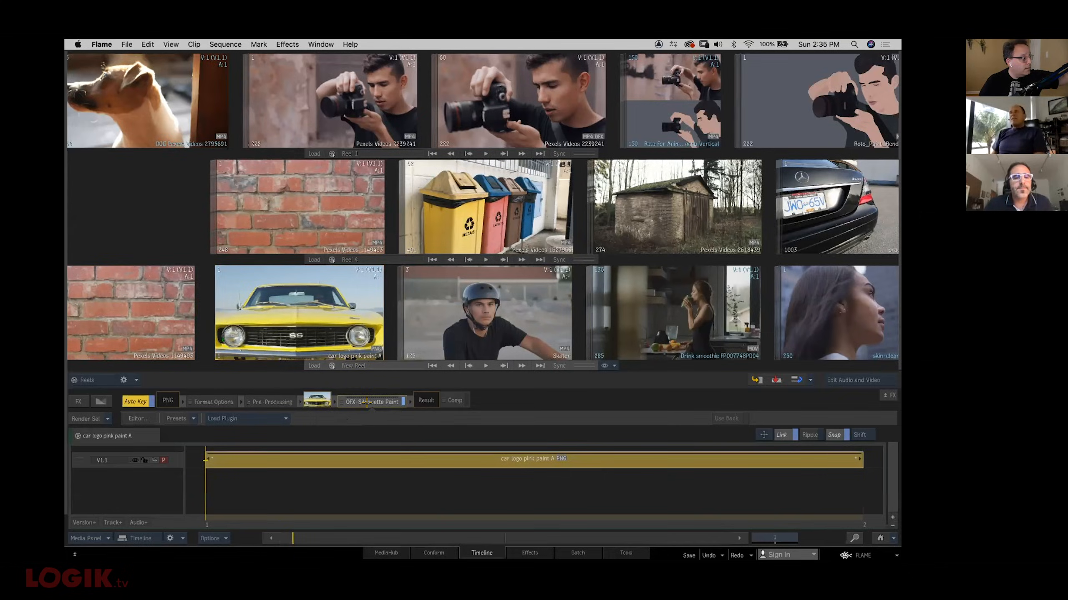
double_click(367, 401)
left_click(225, 477)
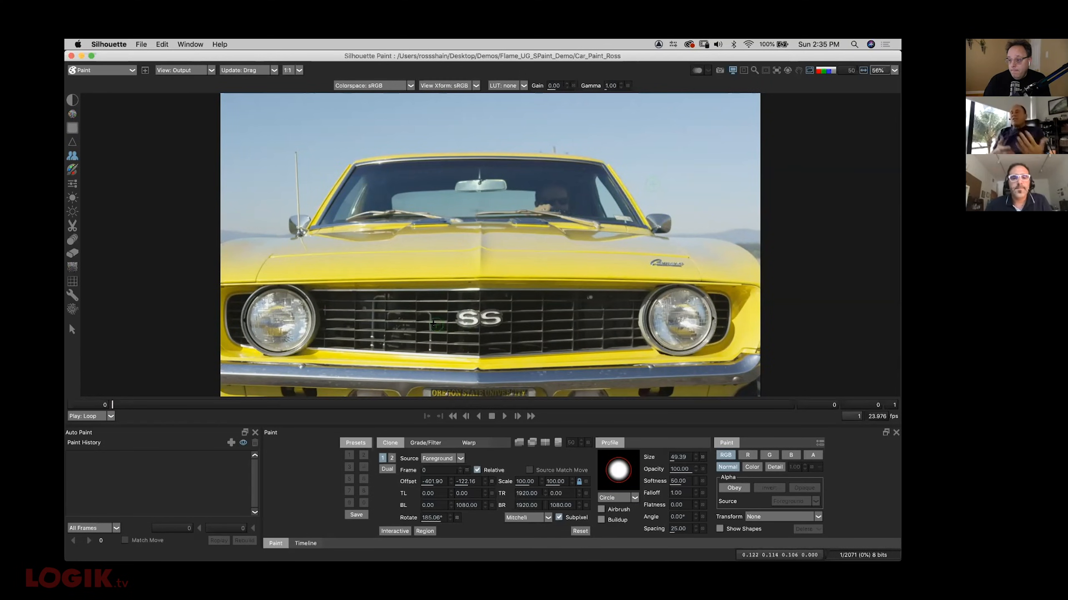
Try clone source offsets and strokes around the car's SS grille logo and on the hood, undoing the strokes
key("i")
left_click_drag(416, 318, 481, 310)
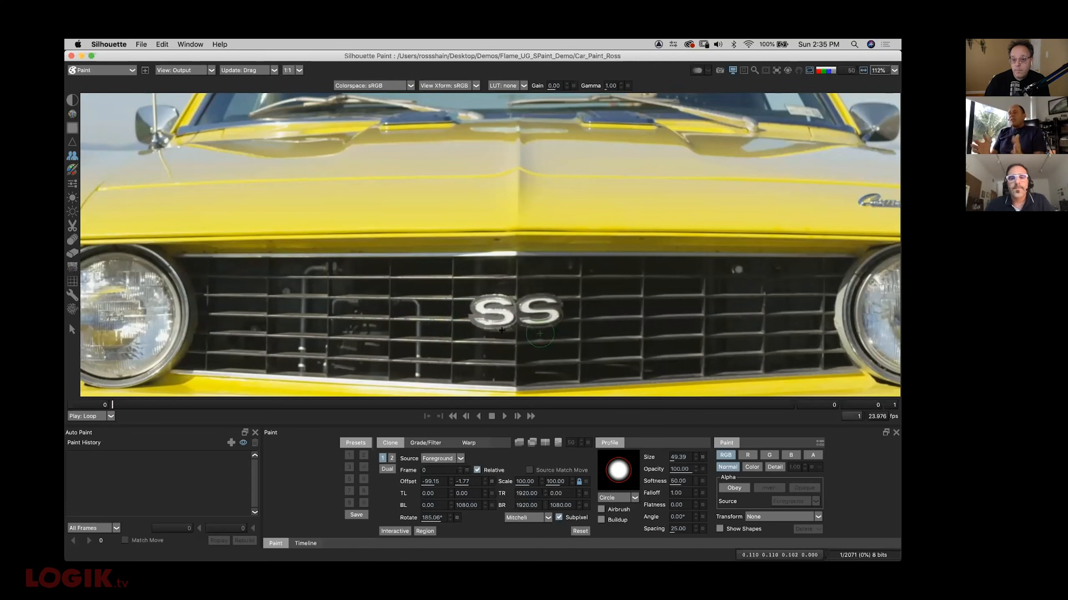
left_click_drag(440, 328, 478, 315)
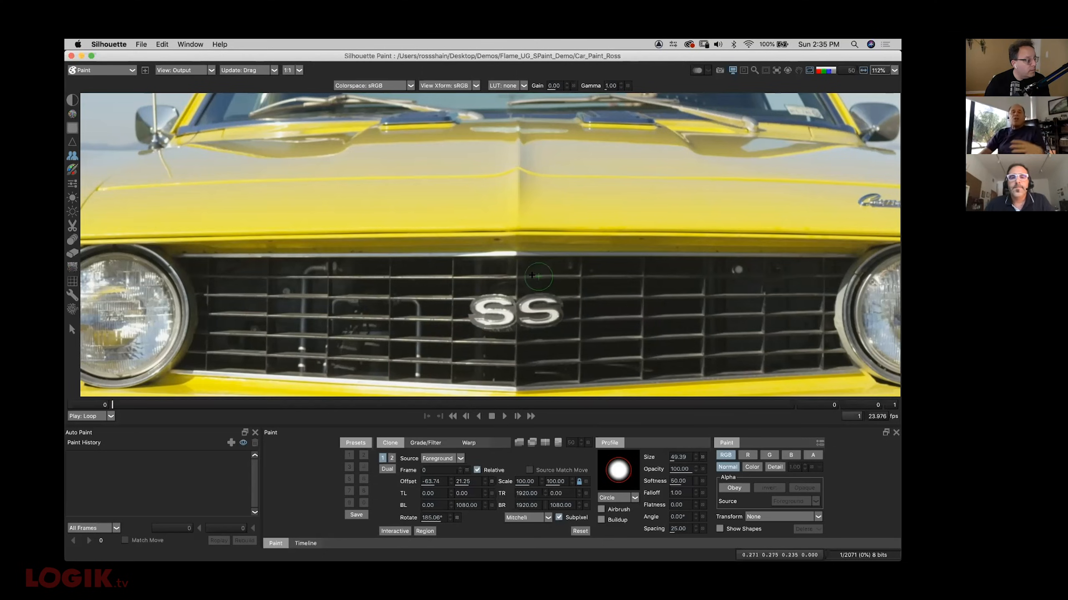
left_click_drag(517, 276, 516, 296)
left_click_drag(516, 297, 516, 309)
key("super+z")
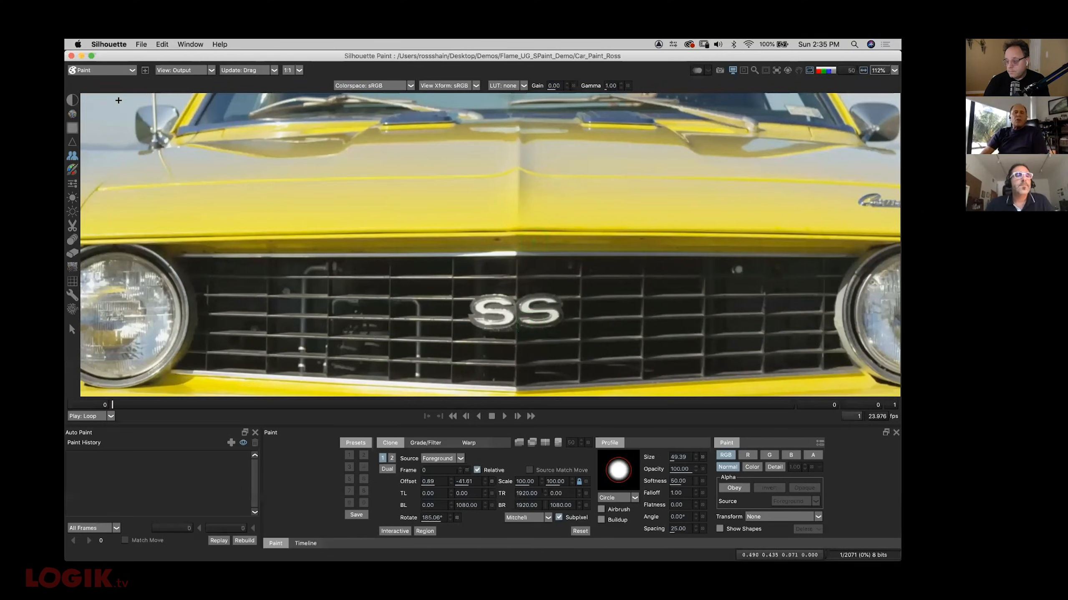
mouse_move(425, 211)
left_mouse_down()
mouse_move(472, 220)
mouse_move(490, 211)
left_mouse_up()
key("super+z")
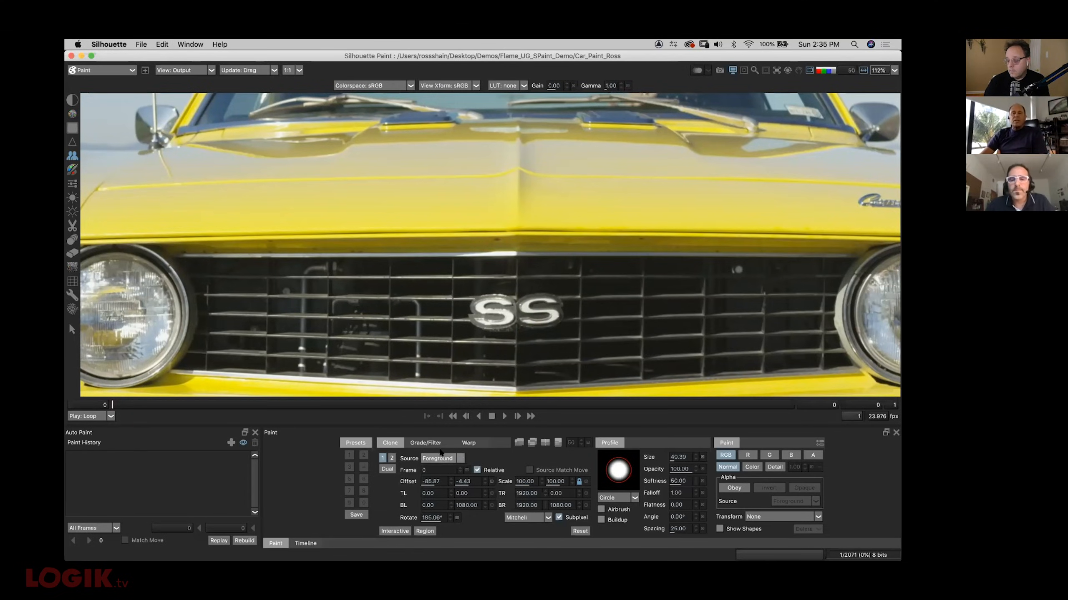
Close the Silhouette Paint window and leave Flame's effect editor for the timeline
left_click(71, 56)
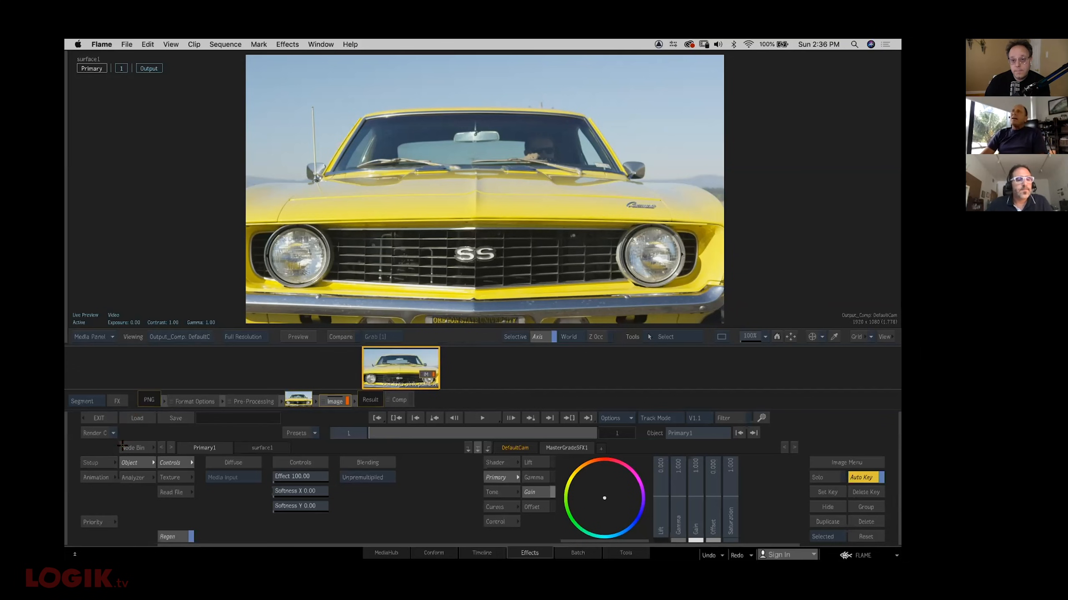
left_click(96, 417)
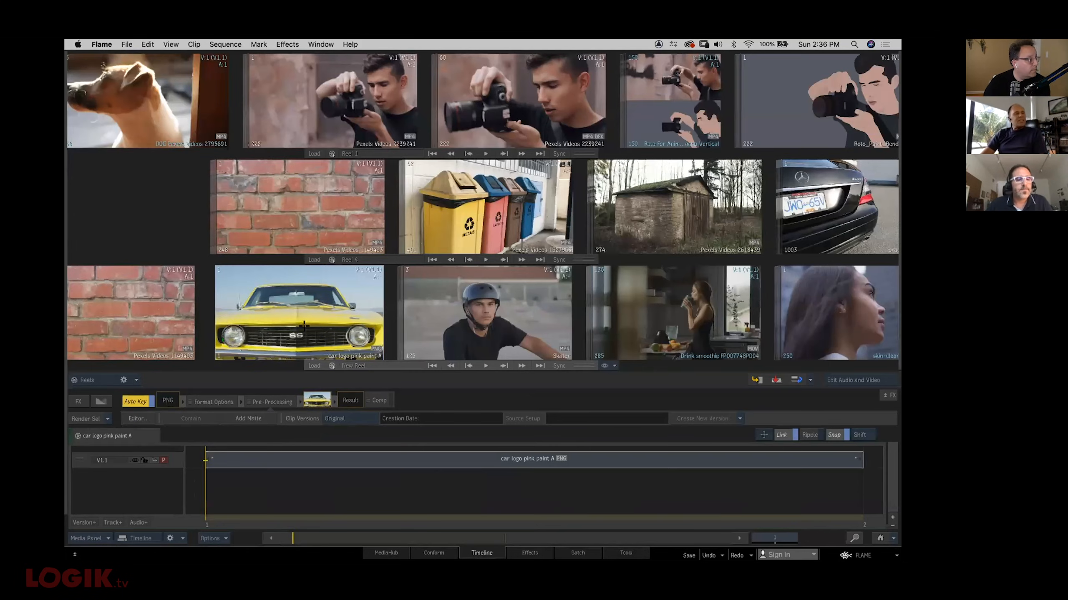
Add an OpenFX effect to the car clip and bring up the Boris FX Silhouette plugin choices
left_click(103, 398)
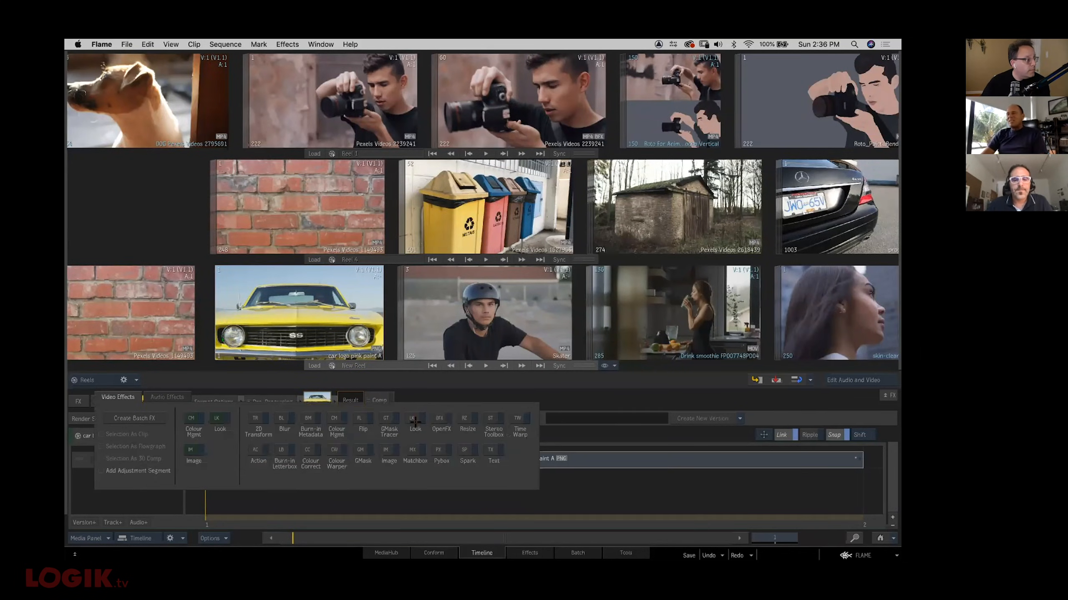
left_click(439, 421)
left_click(251, 419)
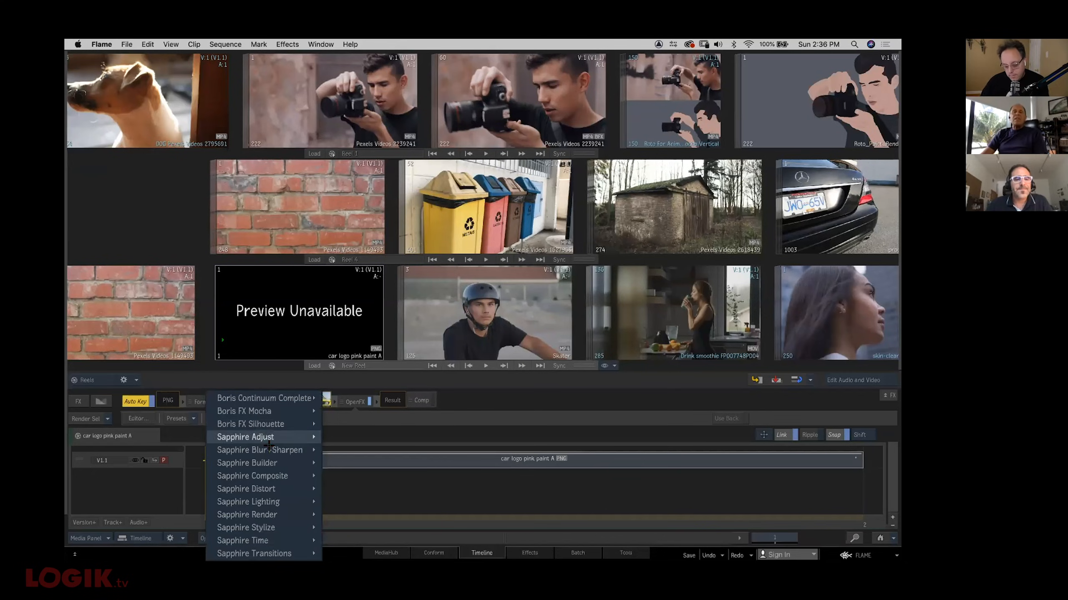
mouse_move(270, 423)
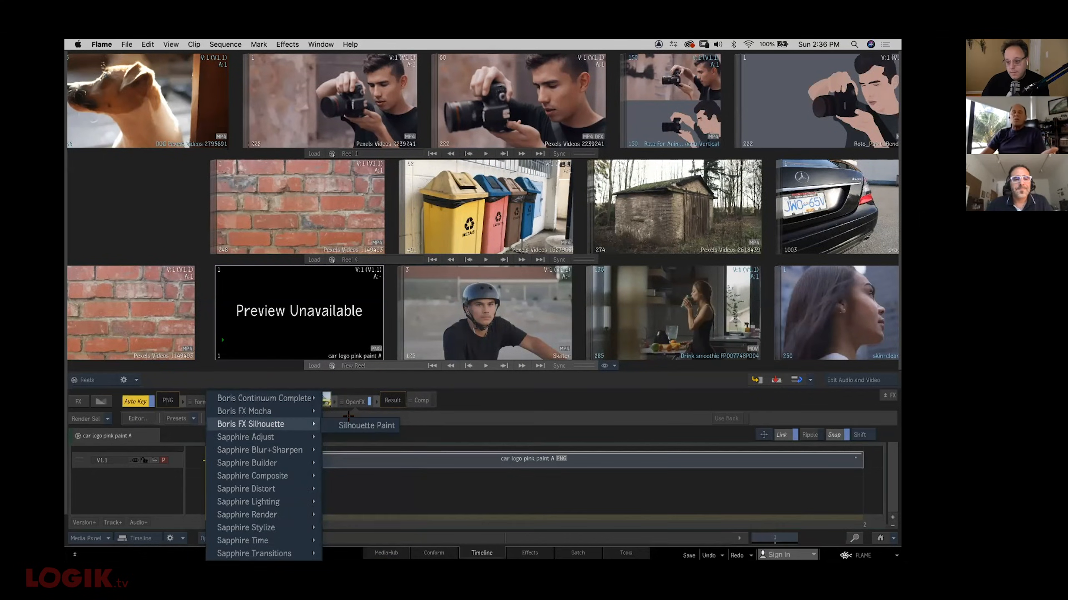
Add the Boris FX Silhouette Paint effect to the "car logo pink paint A" clip and open its Silhouette interface
left_click(352, 420)
double_click(357, 397)
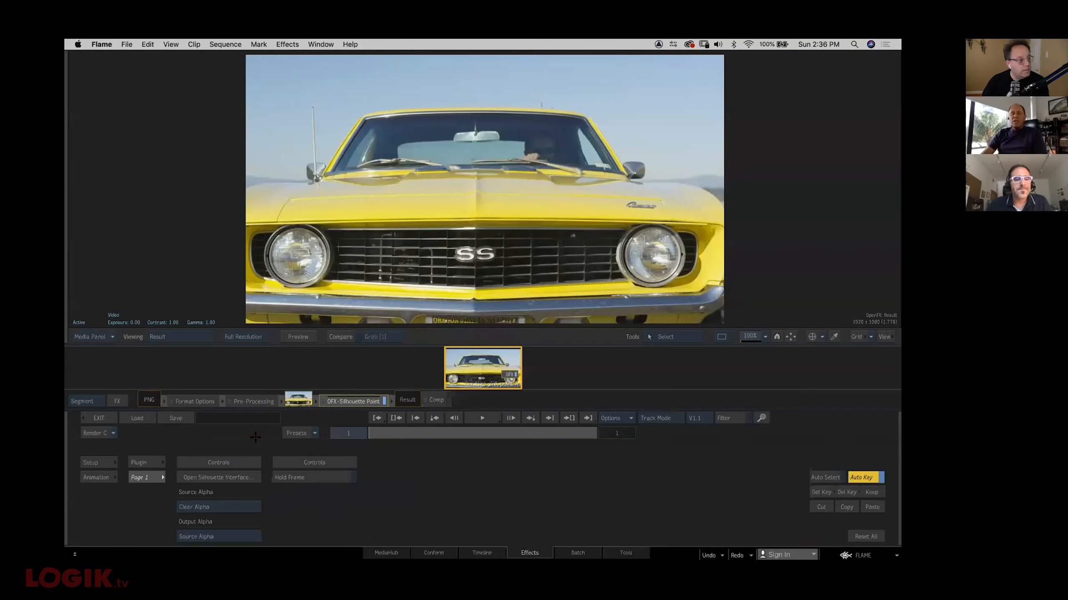
left_click(231, 477)
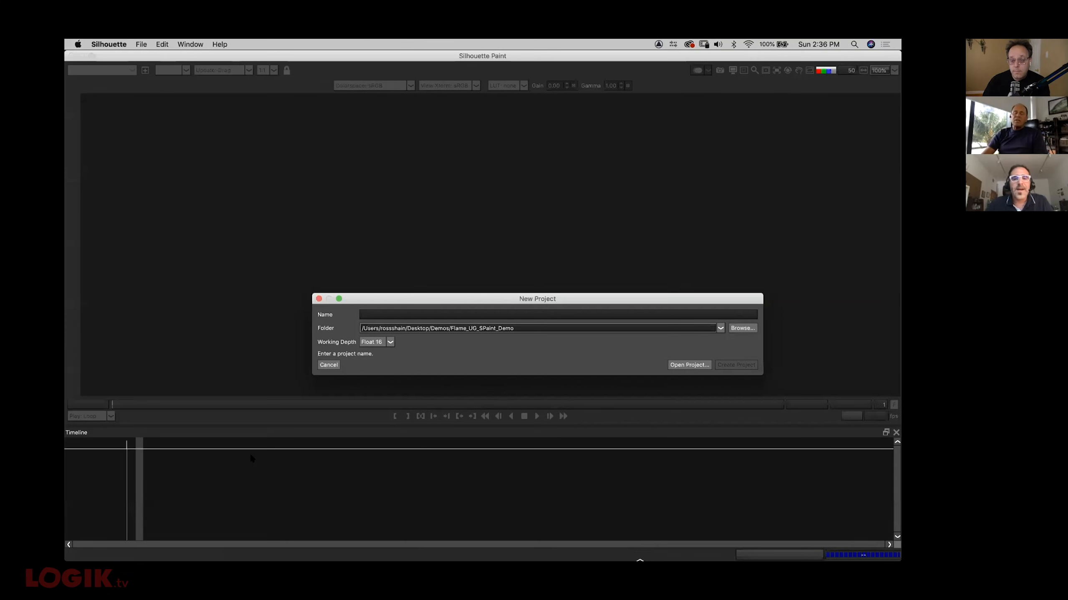
Create a Silhouette project named Ross_clone with a working depth of 8 bit
left_click_drag(450, 299, 381, 277)
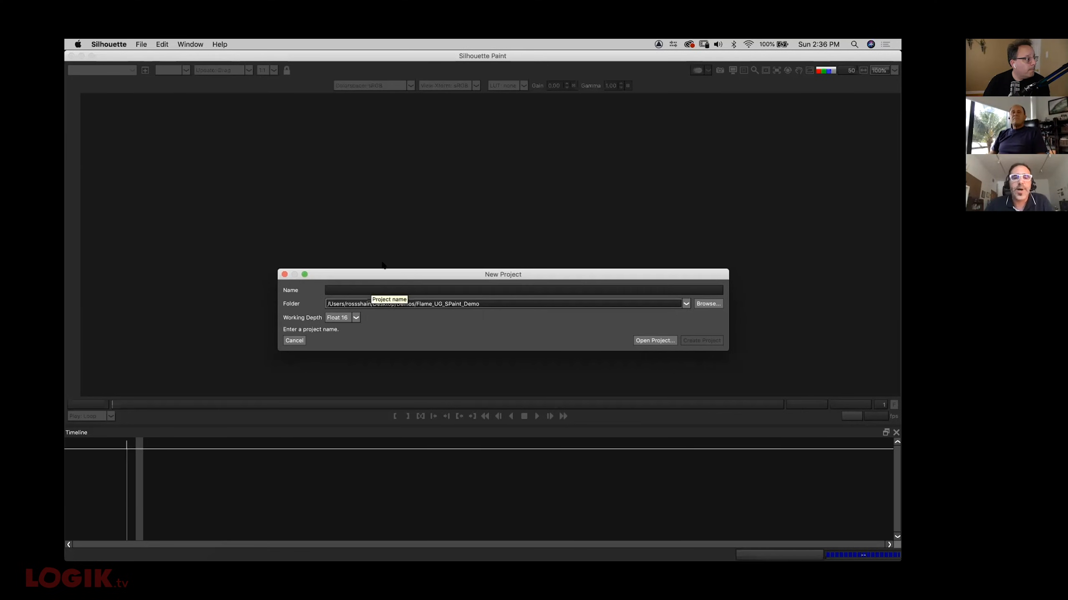
type("Ross_clone")
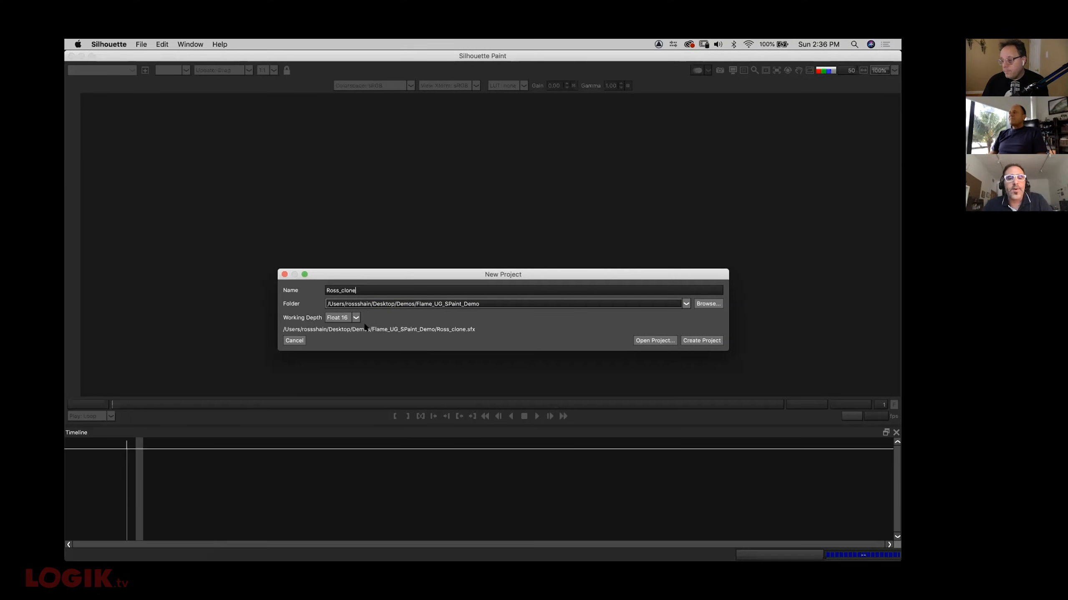
left_click(339, 318)
left_click(342, 327)
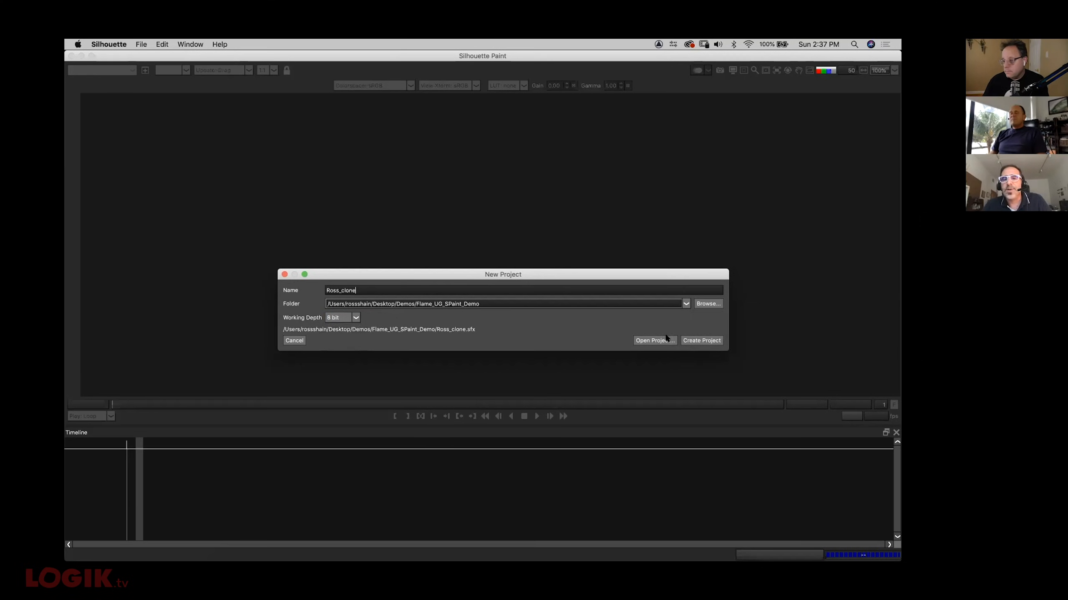
left_click(700, 340)
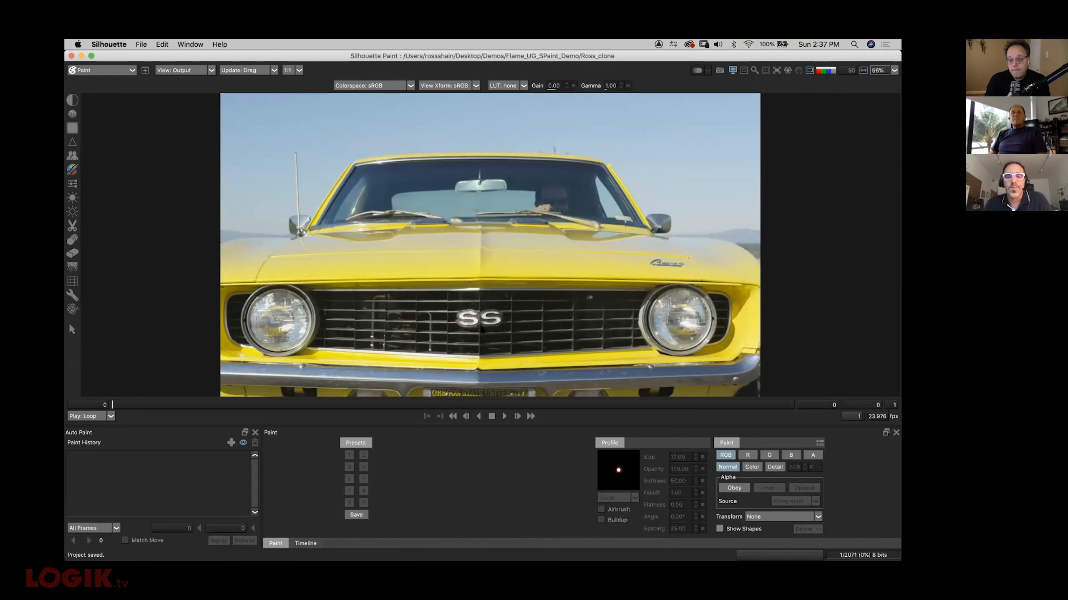
Activate the Clone brush for the SS badge on the grille and set its size to about 31
scroll(484, 326, "up", 2)
key("c")
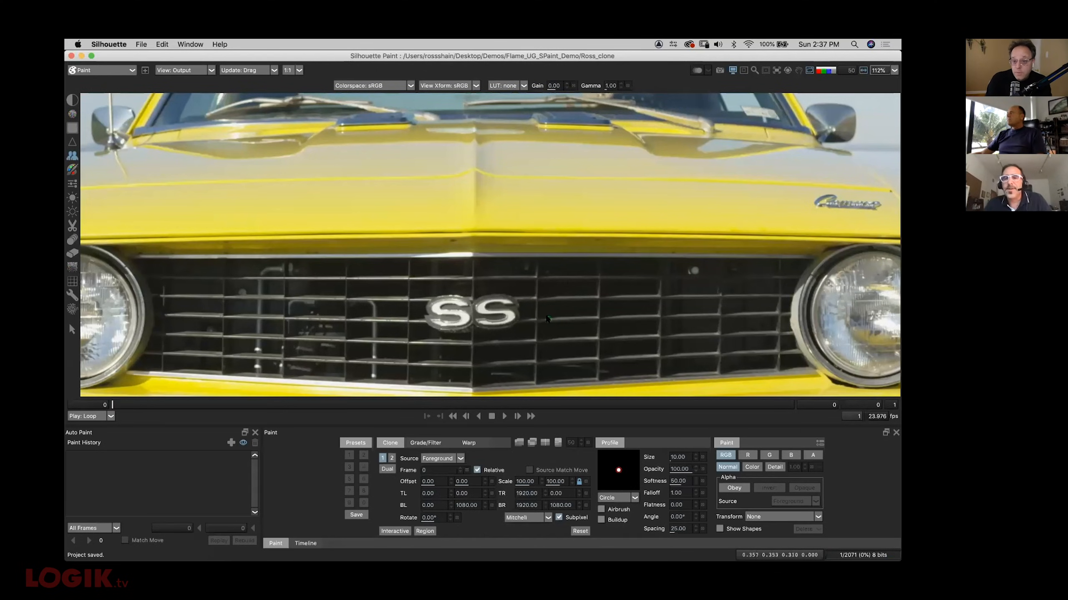
left_click_drag(544, 317, 533, 324)
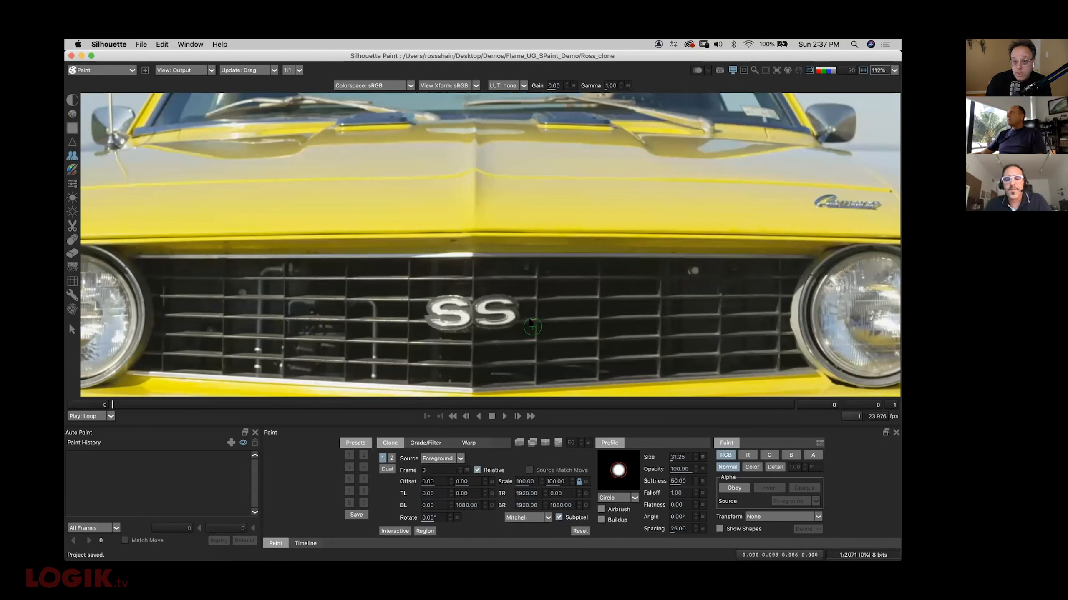
key("i")
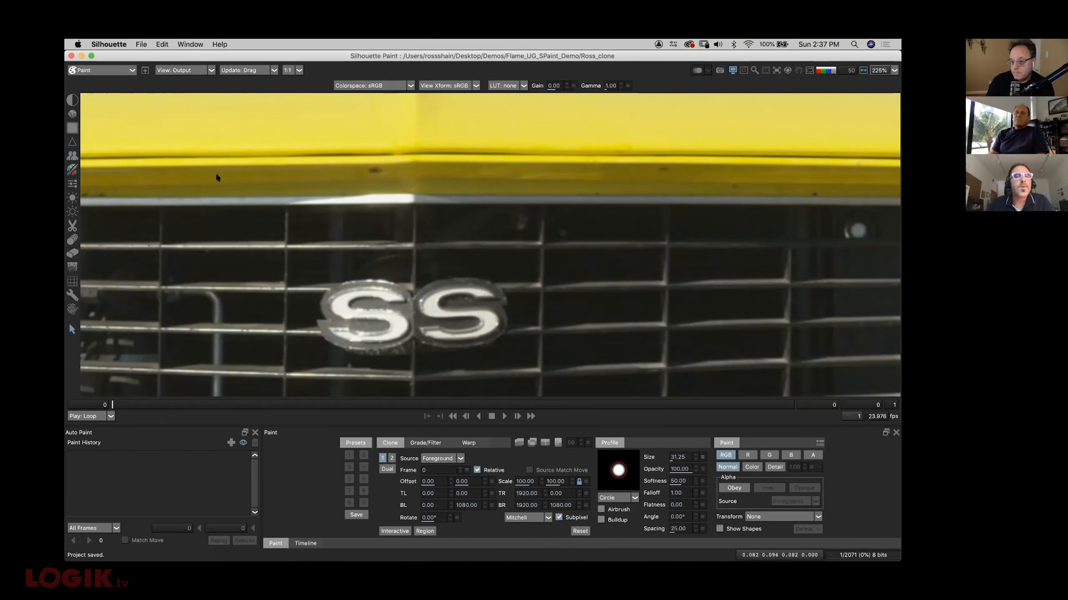
left_click(72, 155)
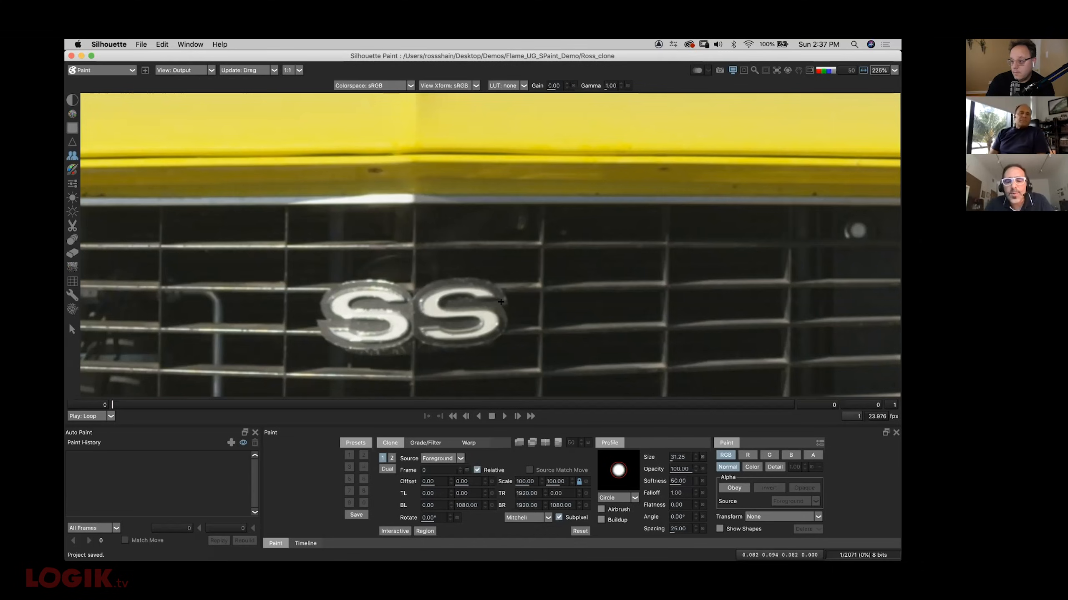
Align the clone source with the neighbouring grille bars and paint out the right-hand S of the badge
left_click_drag(540, 288, 420, 288, "shift")
left_click_drag(419, 289, 420, 336)
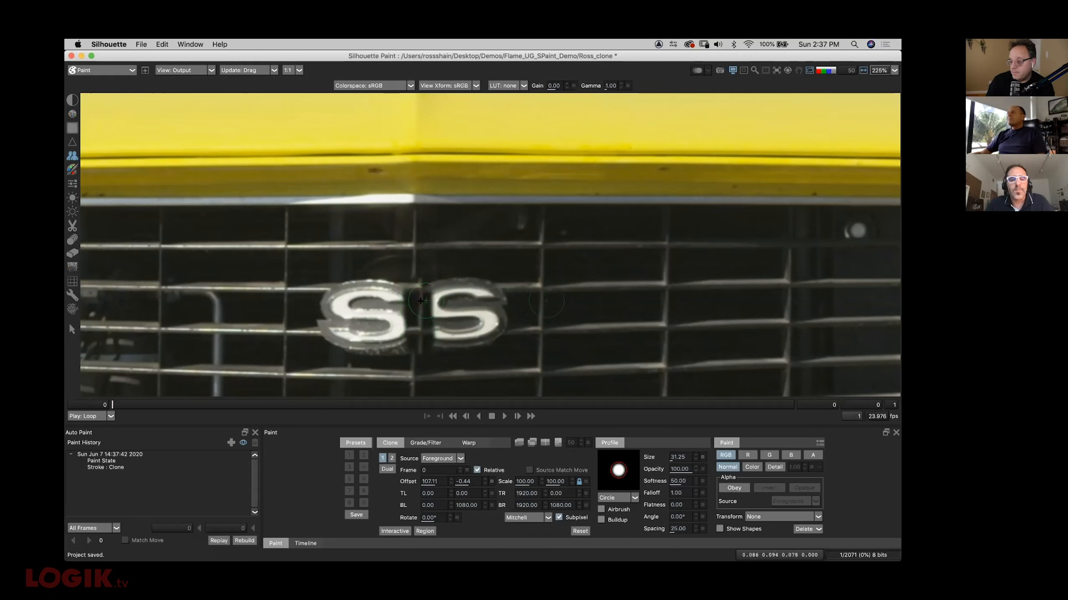
key("super+z")
left_click_drag(420, 286, 409, 286, "shift")
mouse_move(410, 288)
left_mouse_down()
mouse_move(421, 339)
mouse_move(439, 298)
mouse_move(443, 331)
mouse_move(464, 303)
mouse_move(476, 306)
mouse_move(469, 286)
mouse_move(491, 292)
mouse_move(478, 342)
left_mouse_up()
left_click(457, 348)
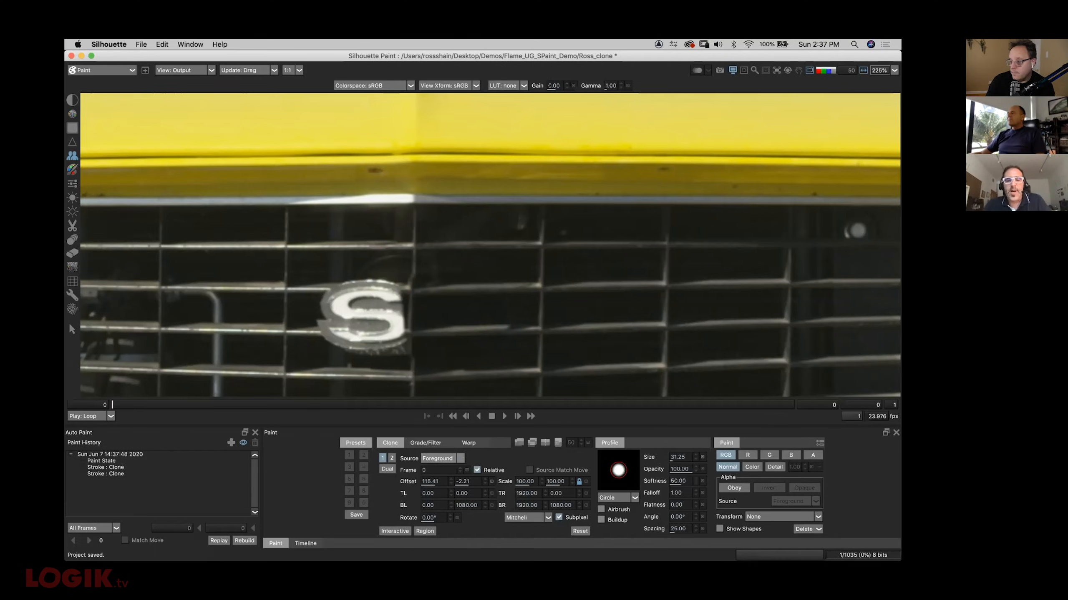
Paint out the remaining S with Output as the clone source, and set the source back to Foreground
left_click(439, 458)
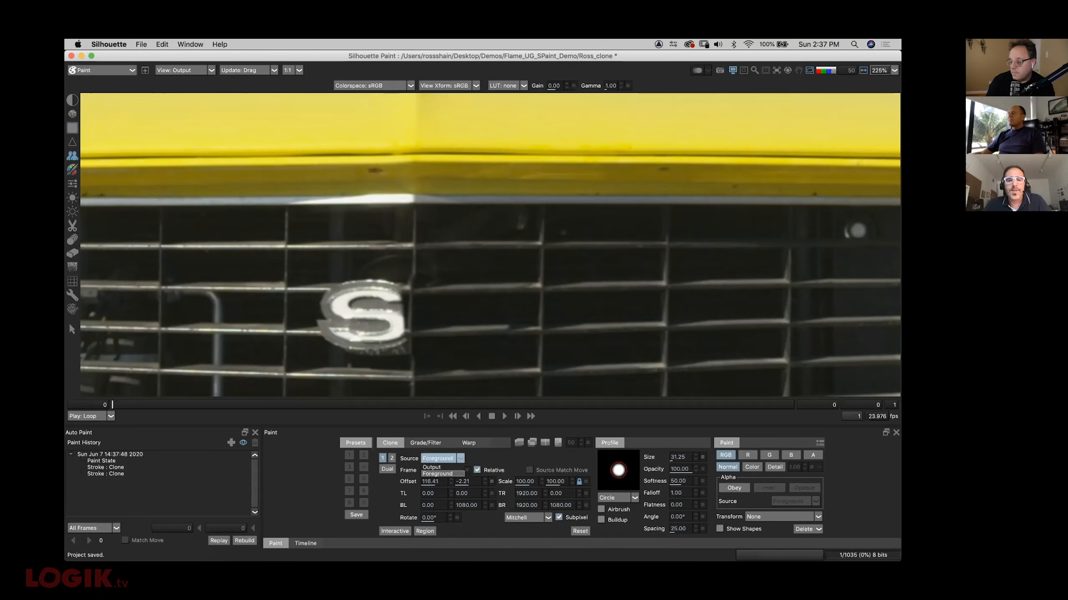
left_click(431, 467)
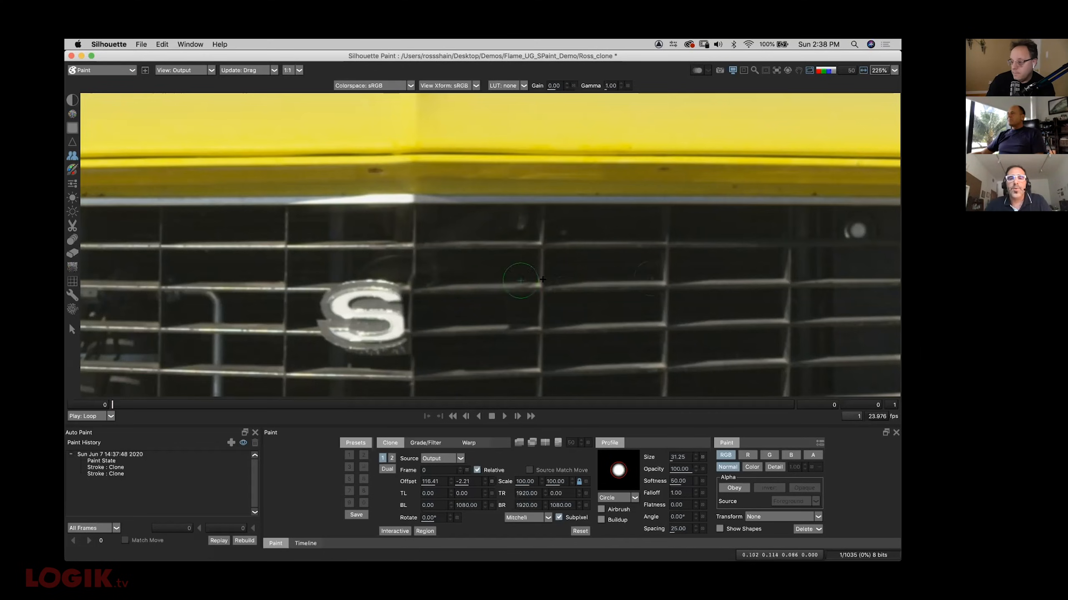
mouse_move(440, 291)
left_mouse_down()
mouse_move(448, 290)
mouse_move(399, 326)
mouse_move(376, 328)
mouse_move(366, 290)
mouse_move(344, 314)
mouse_move(363, 312)
mouse_move(342, 312)
left_mouse_up()
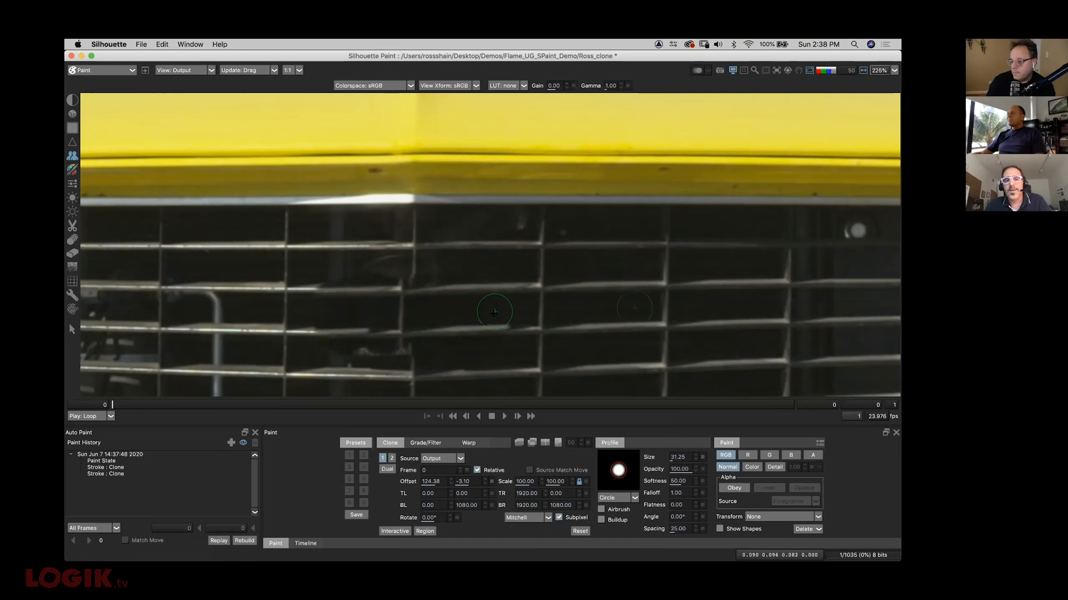
left_click(443, 459)
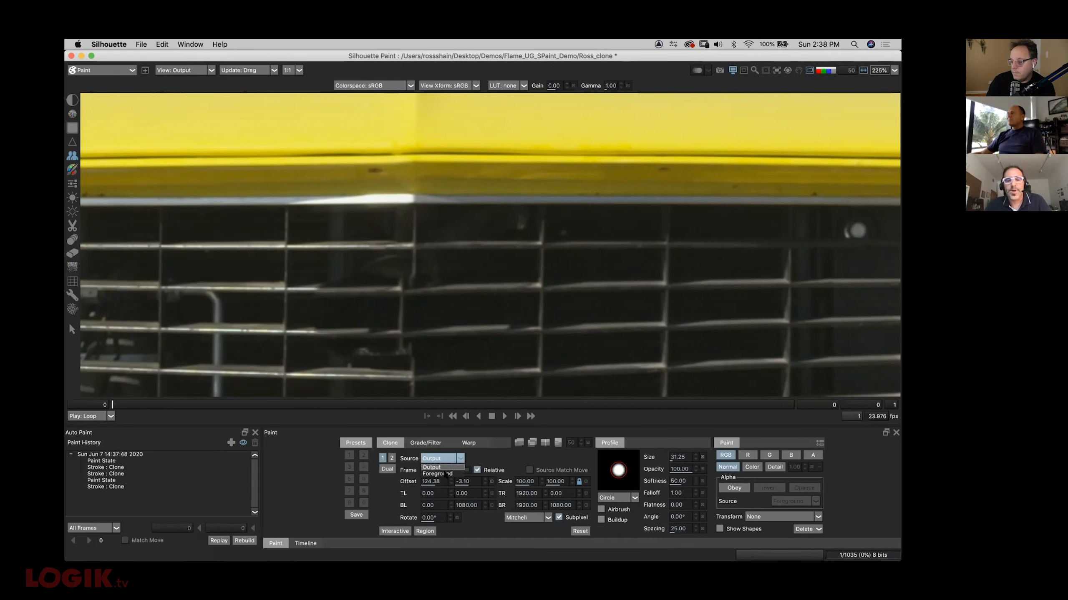
left_click(439, 473)
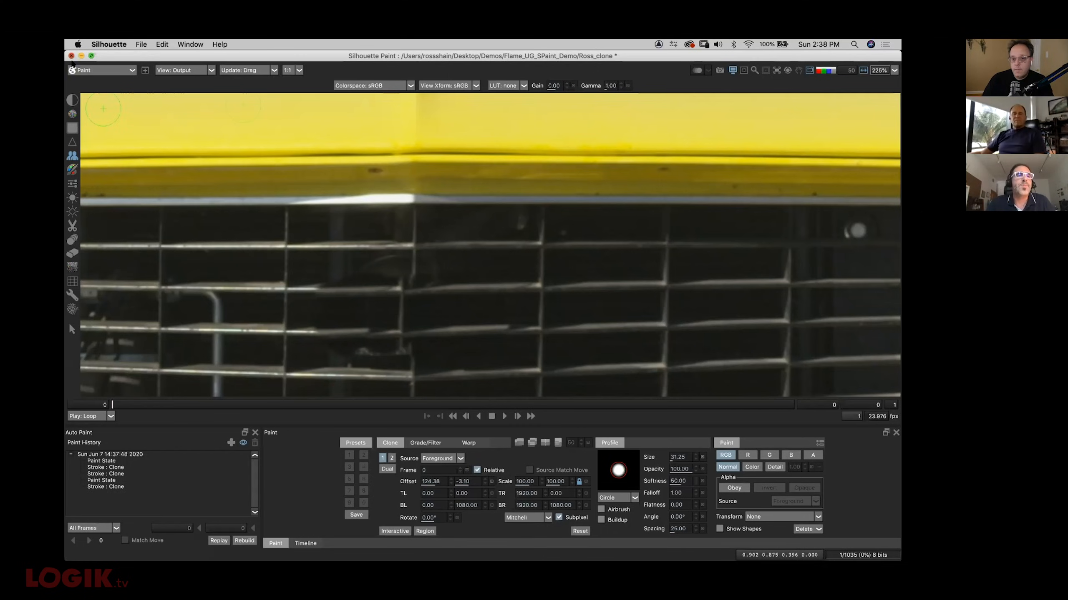
Close the Silhouette Paint interface and return from the effect editor to the Flame timeline
left_click(71, 56)
left_click(494, 311)
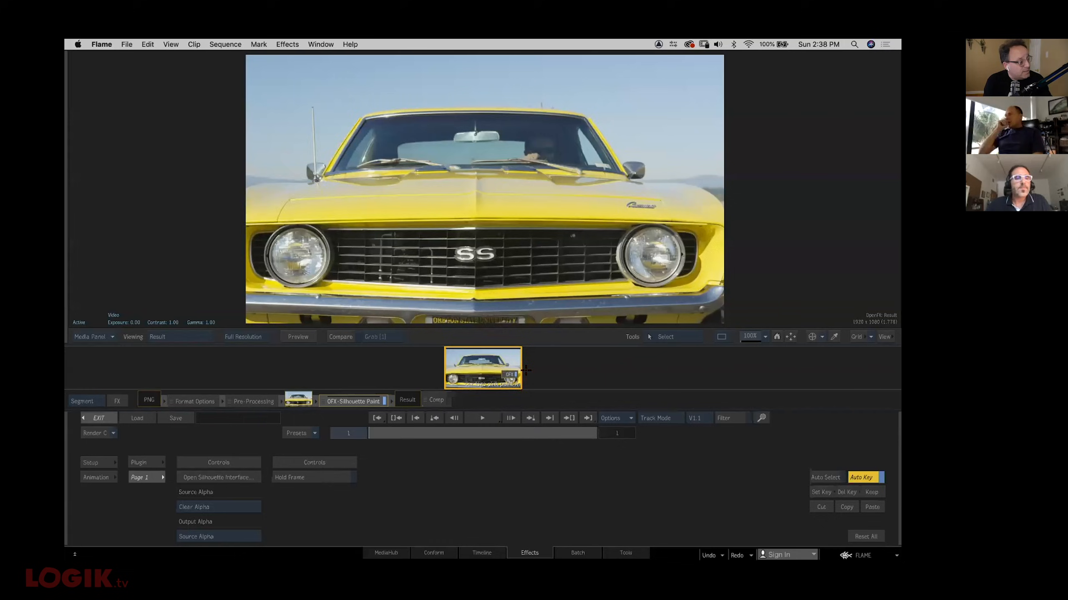
key("Escape")
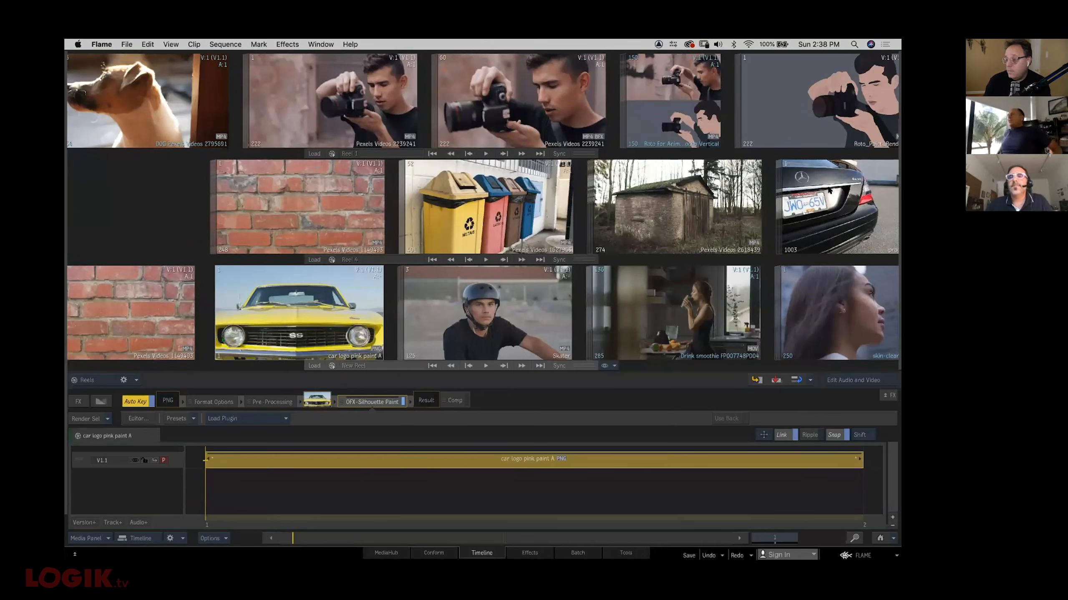
Browse the clips in the reels and select the Drink smoothie clip
mouse_move(368, 114)
left_mouse_down()
mouse_move(654, 113)
mouse_move(386, 113)
left_mouse_up()
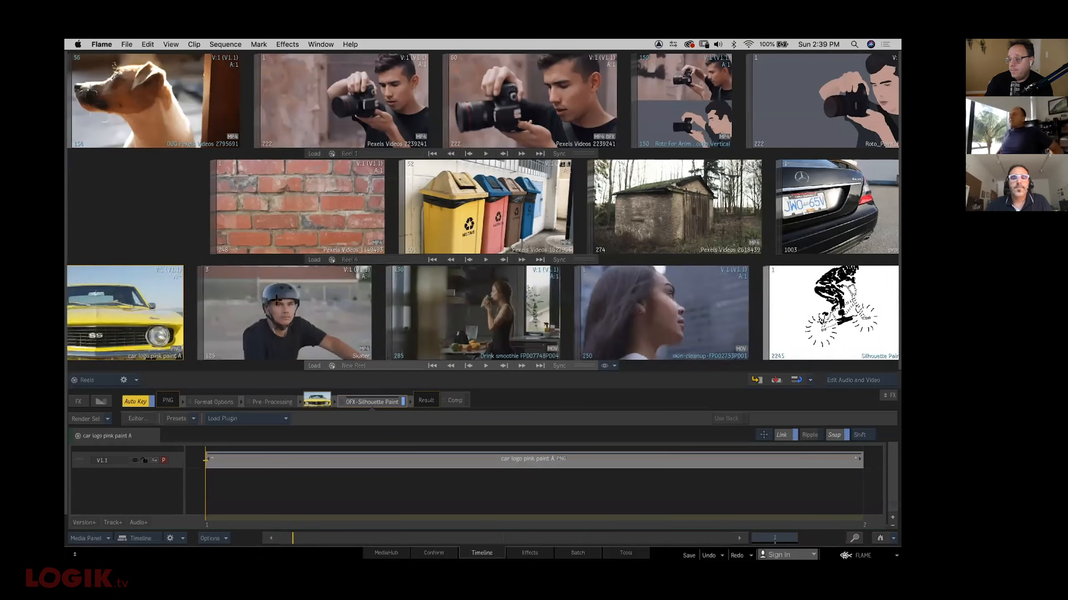
left_click(398, 309)
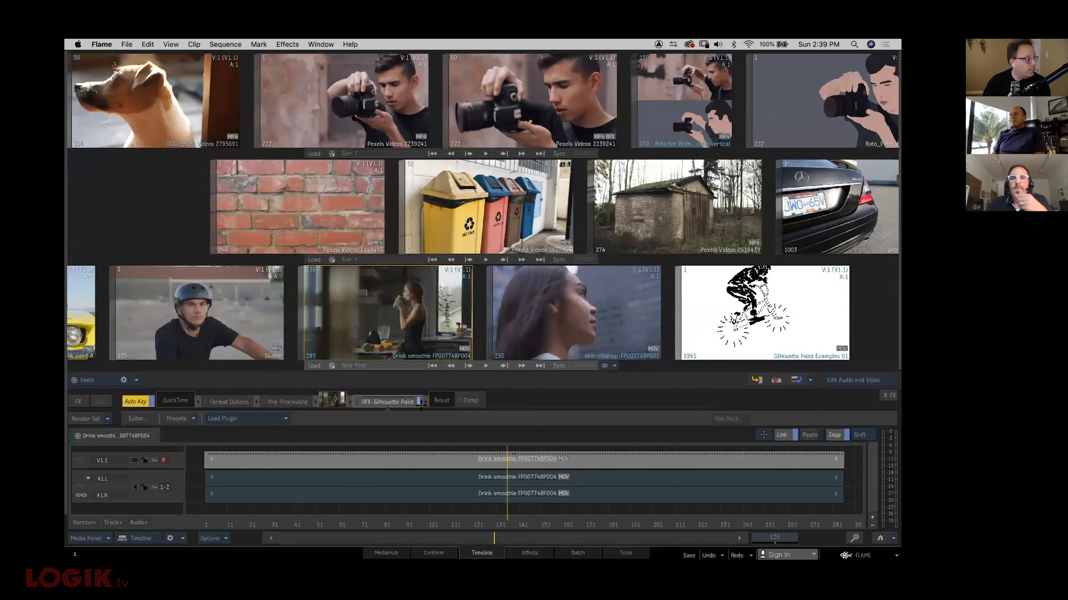
scroll(404, 310, "left", 3)
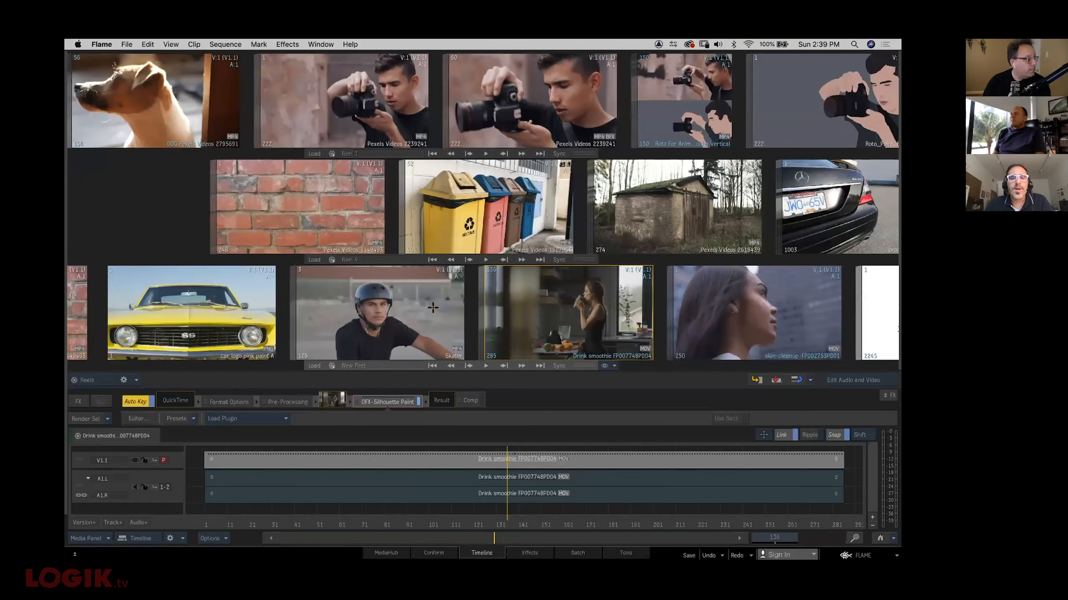
scroll(358, 299, "right", 3)
scroll(476, 294, "left", 1)
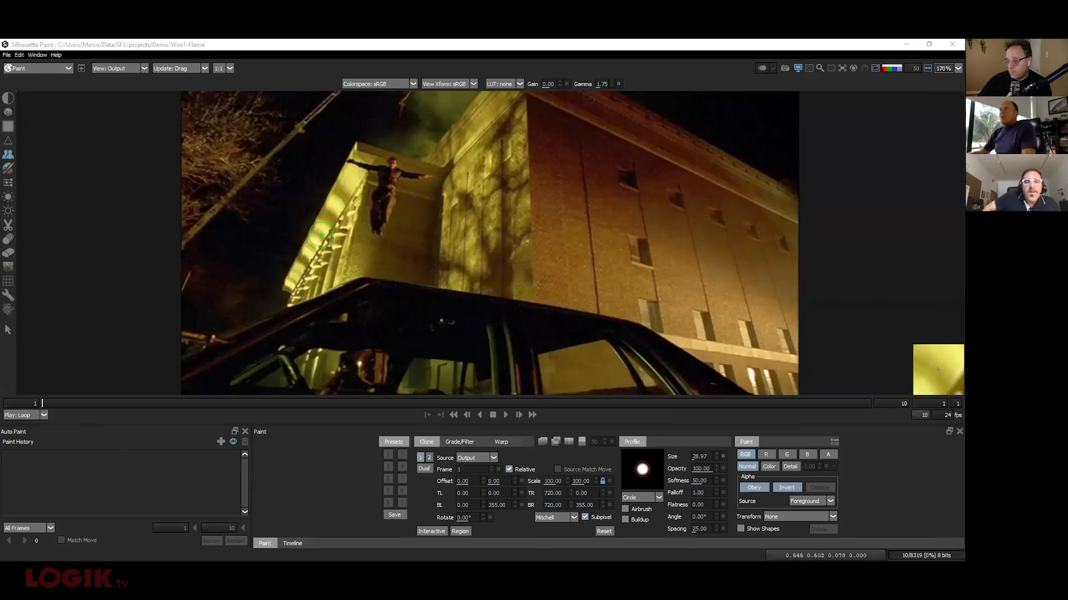
Play the wire stunt shot and its Input 1 plate, returning the viewer to Output
left_click(505, 416)
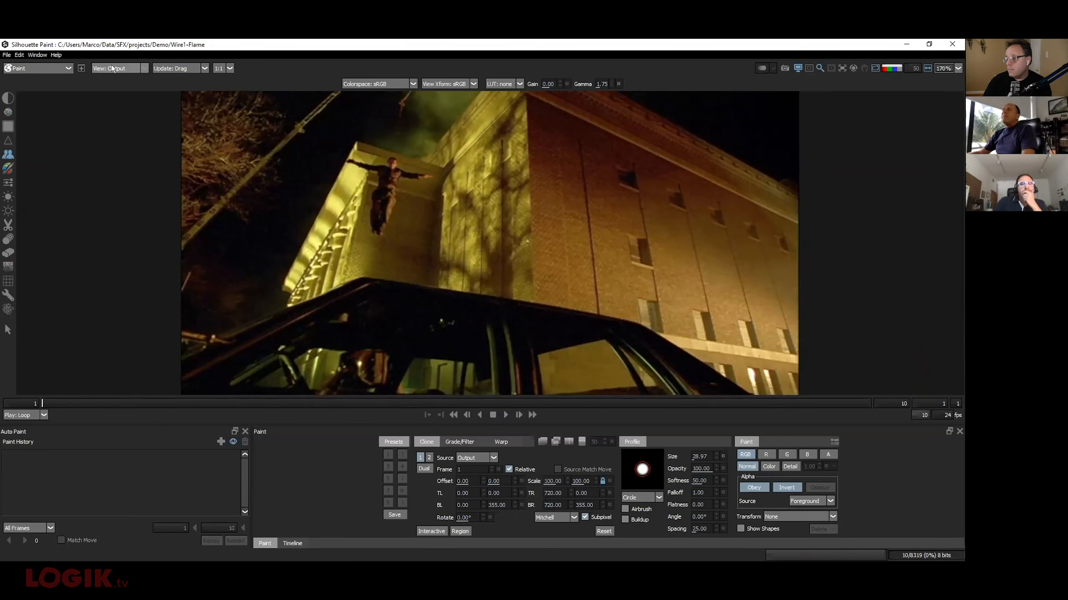
left_click(116, 87)
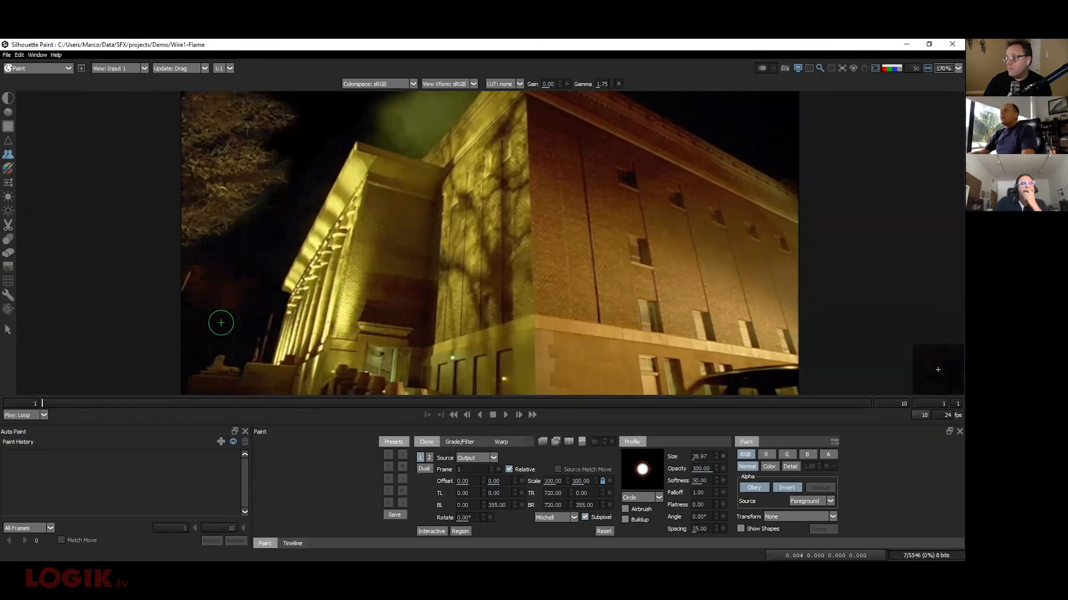
left_click(503, 415)
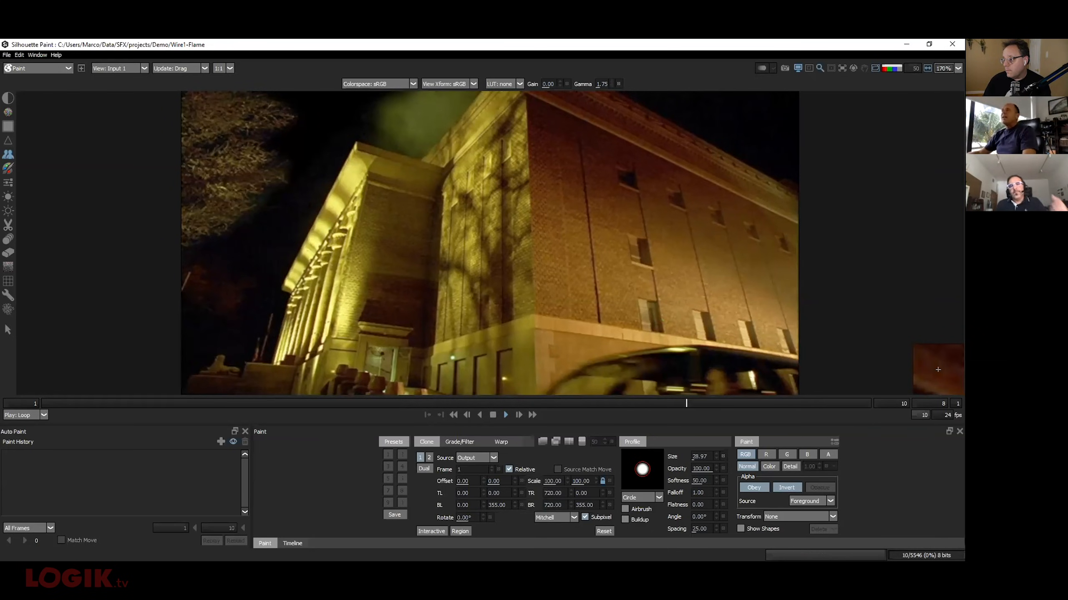
left_click(118, 68)
left_click(113, 79)
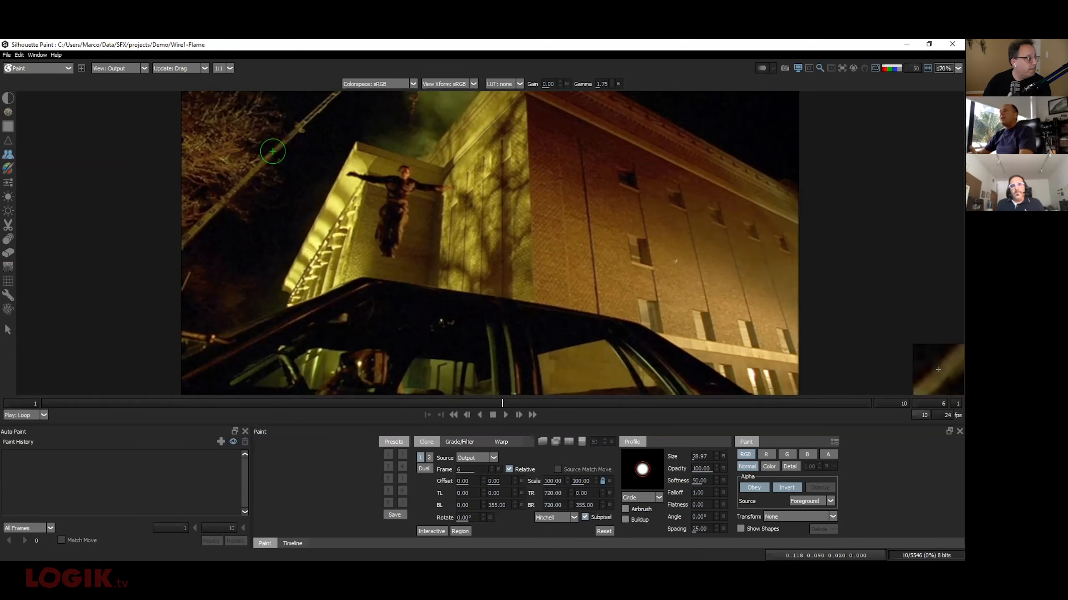
left_click(479, 460)
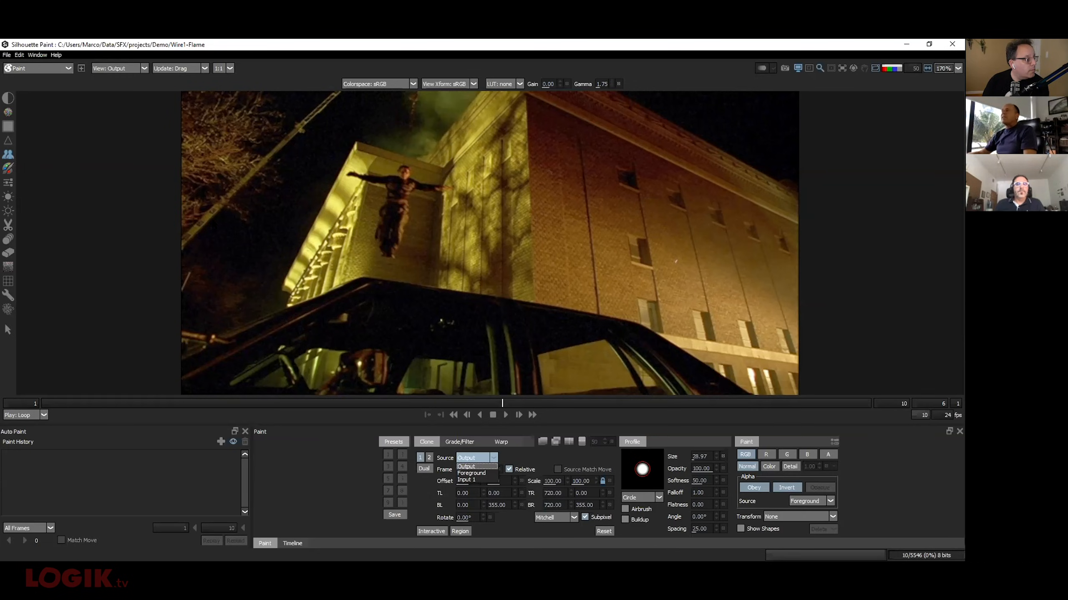
left_click(297, 135)
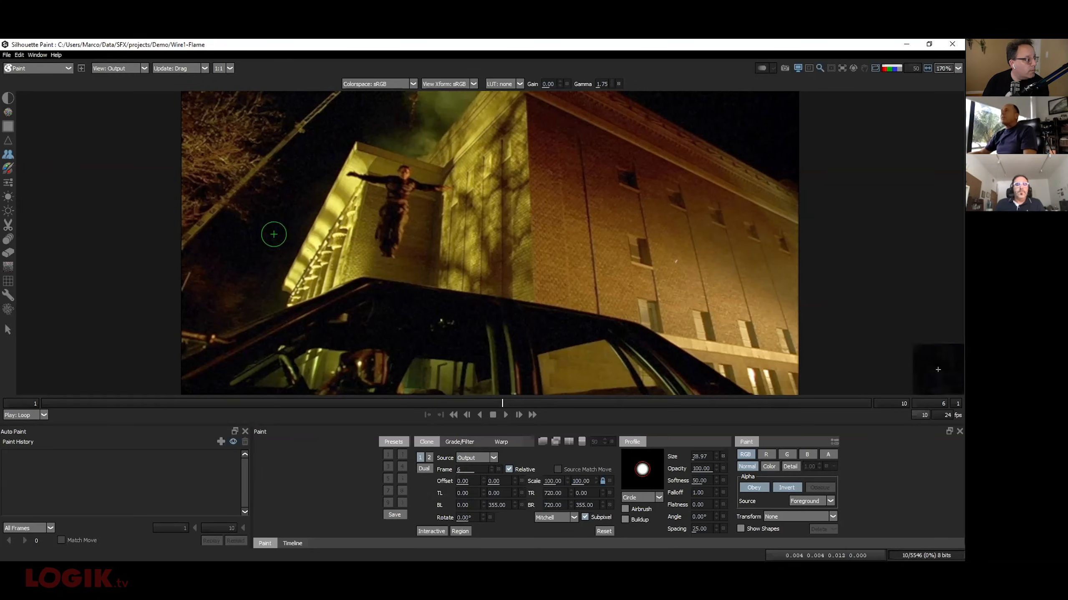
scroll(274, 232, "down", 2)
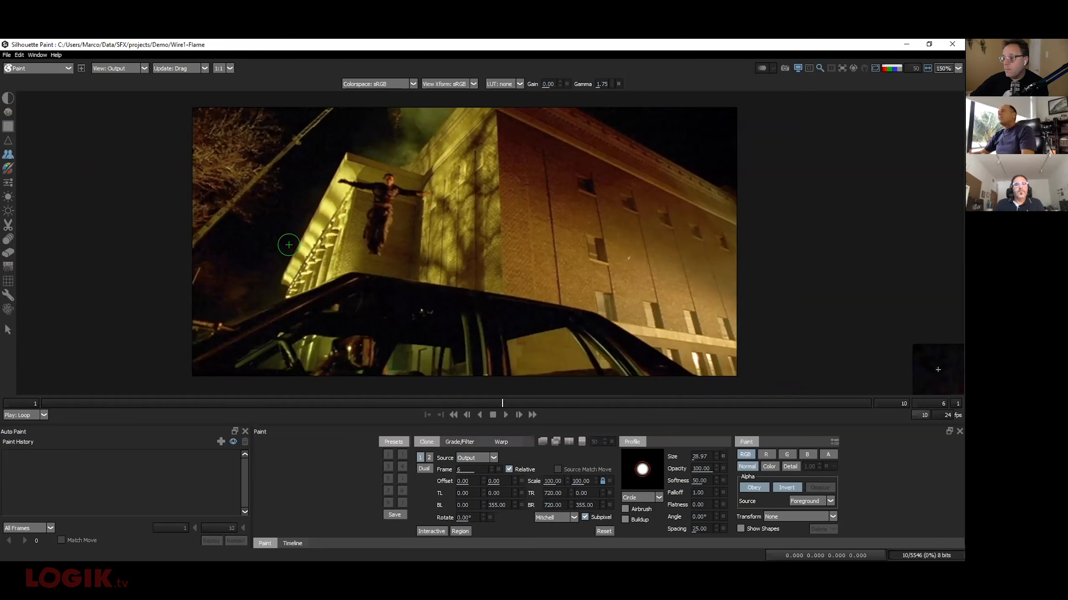
left_click_drag(240, 219, 281, 252)
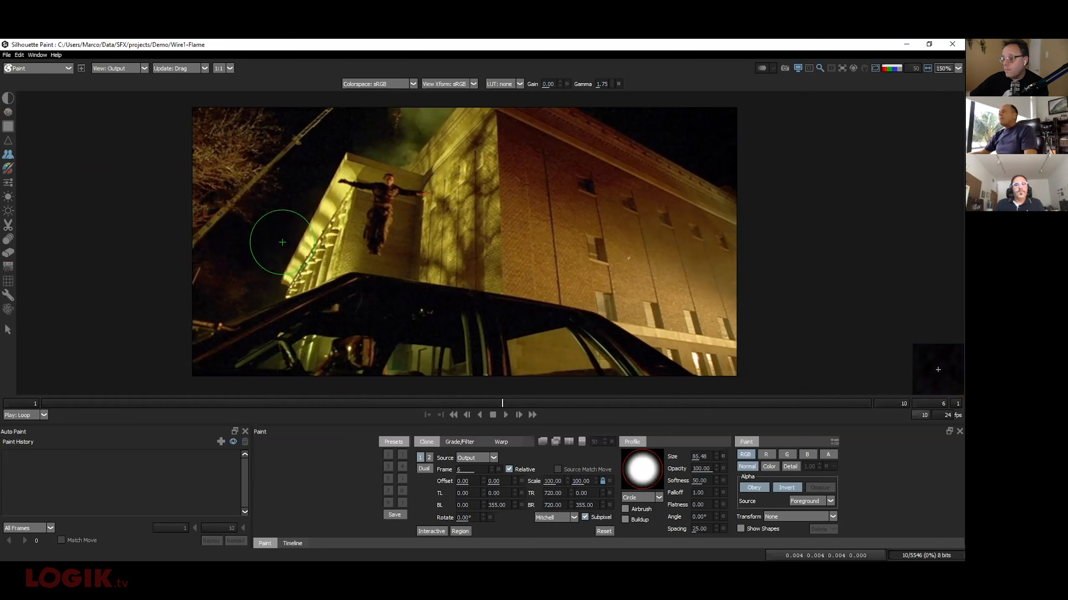
left_click_drag(245, 172, 214, 225)
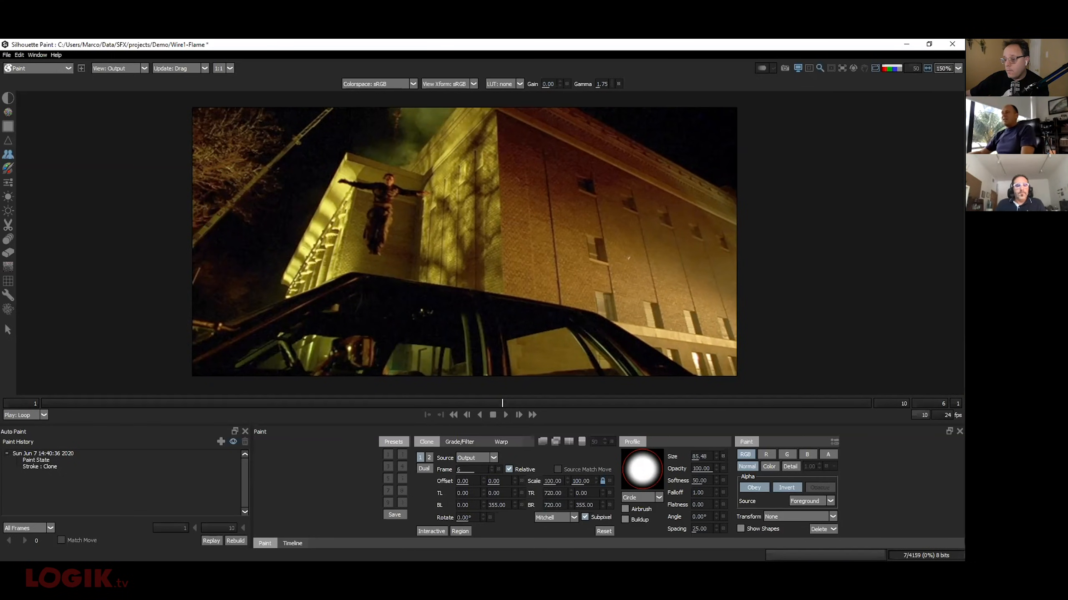
left_click(290, 90)
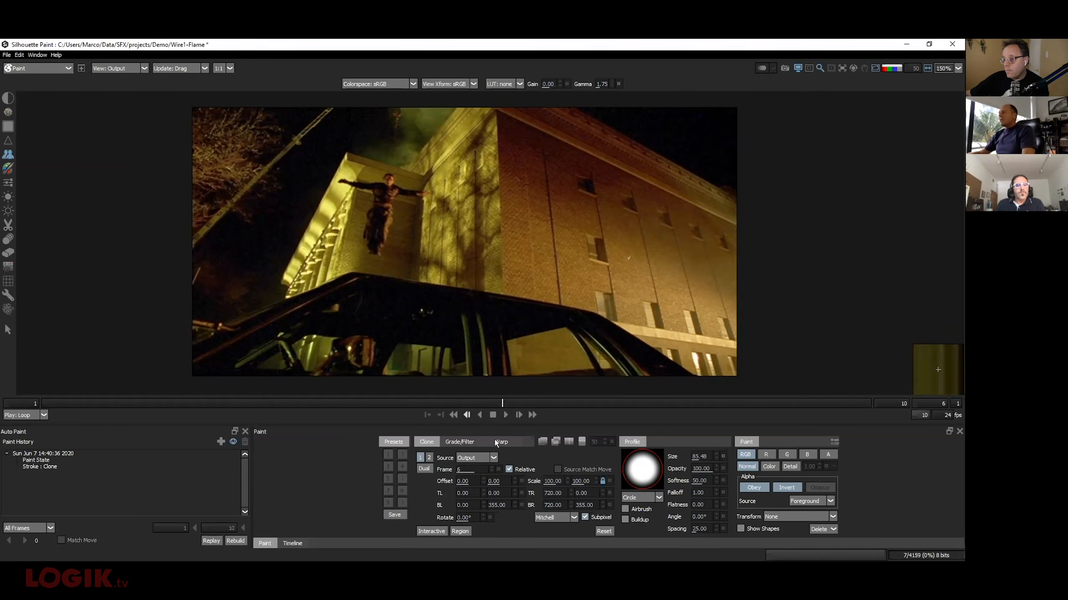
left_click(817, 530)
left_click(820, 511)
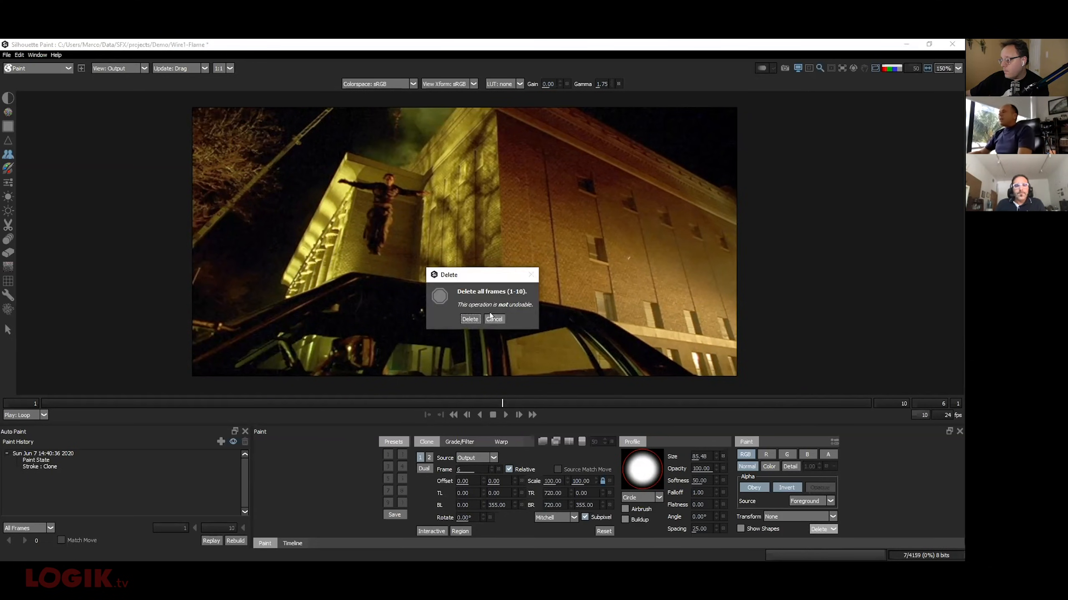
left_click(470, 319)
Clone from Input 1 over the pole, trees and sky above the stuntman, and select that paint event in the history
left_click(479, 459)
mouse_move(302, 199)
left_mouse_down()
mouse_move(216, 213)
mouse_move(191, 229)
mouse_move(234, 216)
mouse_move(208, 283)
mouse_move(322, 145)
mouse_move(257, 121)
mouse_move(311, 130)
mouse_move(233, 123)
mouse_move(291, 125)
mouse_move(262, 142)
mouse_move(358, 129)
mouse_move(388, 110)
mouse_move(438, 110)
mouse_move(436, 121)
mouse_move(352, 121)
mouse_move(344, 132)
mouse_move(405, 139)
mouse_move(433, 123)
mouse_move(364, 119)
mouse_move(365, 136)
mouse_move(393, 136)
mouse_move(344, 145)
mouse_move(391, 160)
mouse_move(422, 151)
mouse_move(458, 91)
mouse_move(390, 123)
left_mouse_up()
left_click(29, 453)
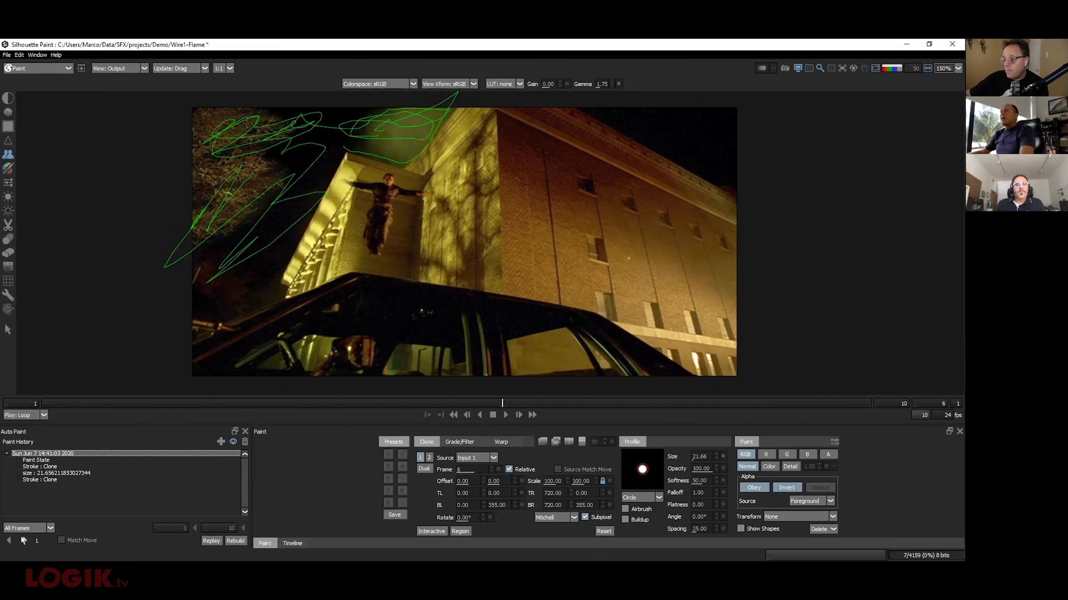
Auto-paint the selected clone event across all ten frames and play the shot back to check it
left_click(26, 541)
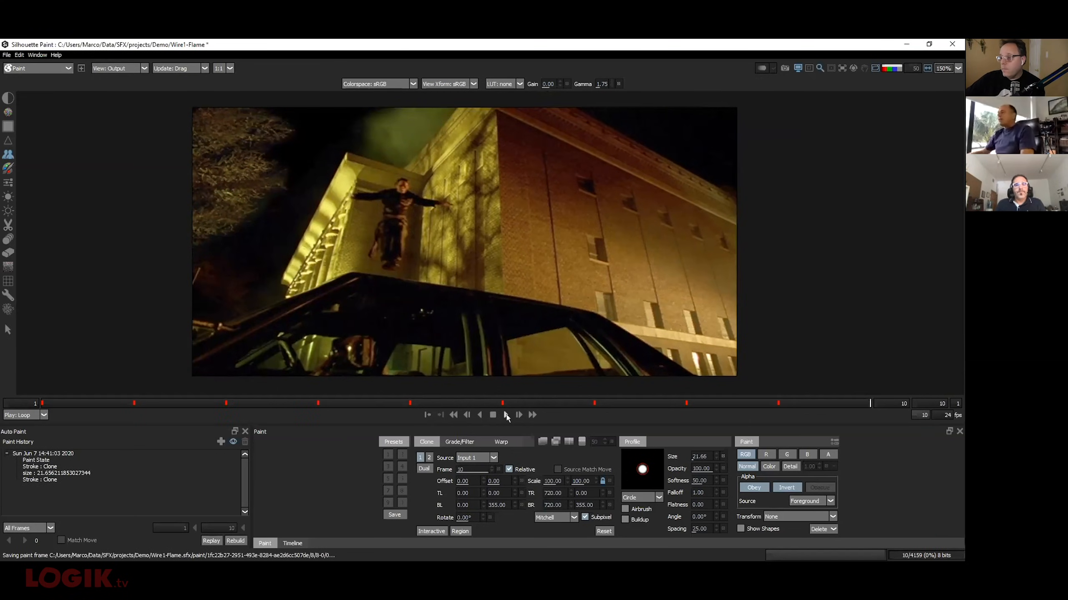
left_click(57, 453)
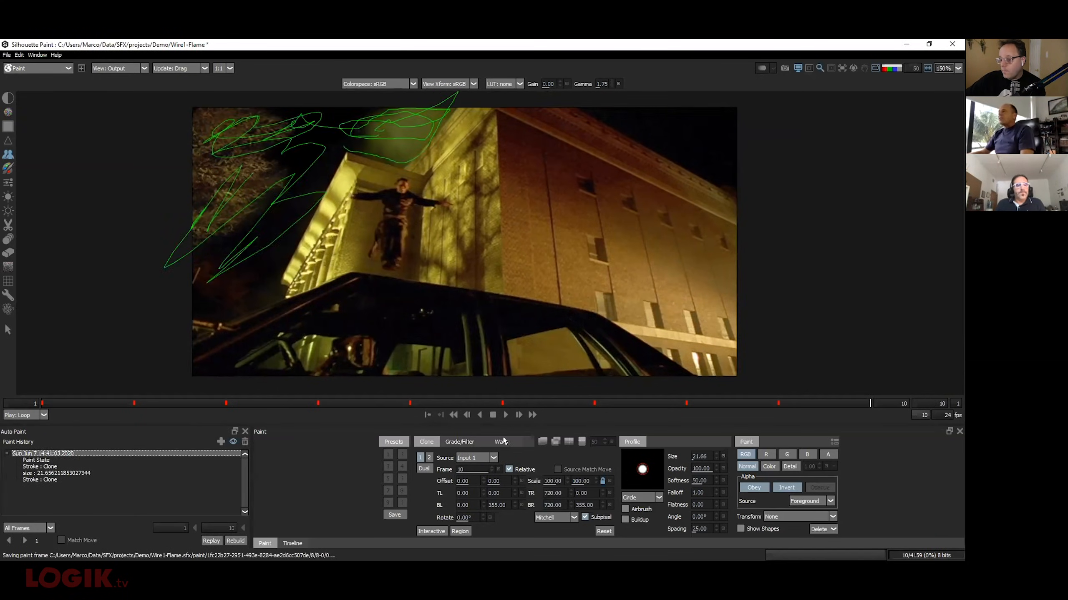
left_click(505, 415)
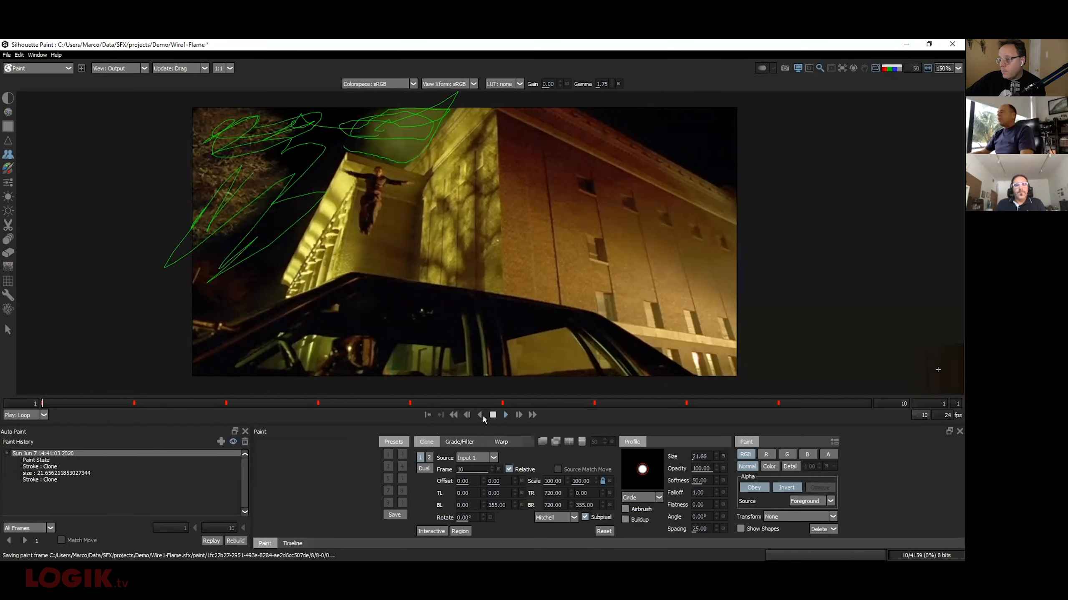
left_click(491, 415)
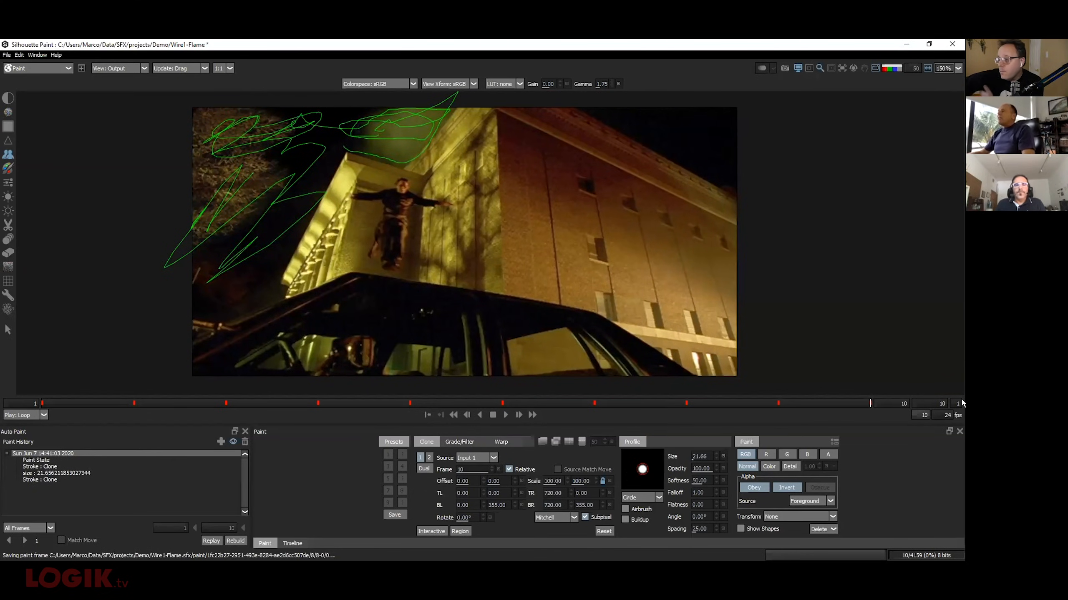
Clone from Input 1 over the car, the lower building and the area beneath the stuntman on frame 10
left_click_drag(498, 323, 566, 354)
mouse_move(722, 360)
left_mouse_down()
mouse_move(233, 363)
mouse_move(188, 342)
mouse_move(246, 357)
mouse_move(205, 315)
mouse_move(332, 319)
mouse_move(370, 302)
mouse_move(505, 311)
mouse_move(521, 299)
mouse_move(400, 295)
mouse_move(343, 278)
left_mouse_up()
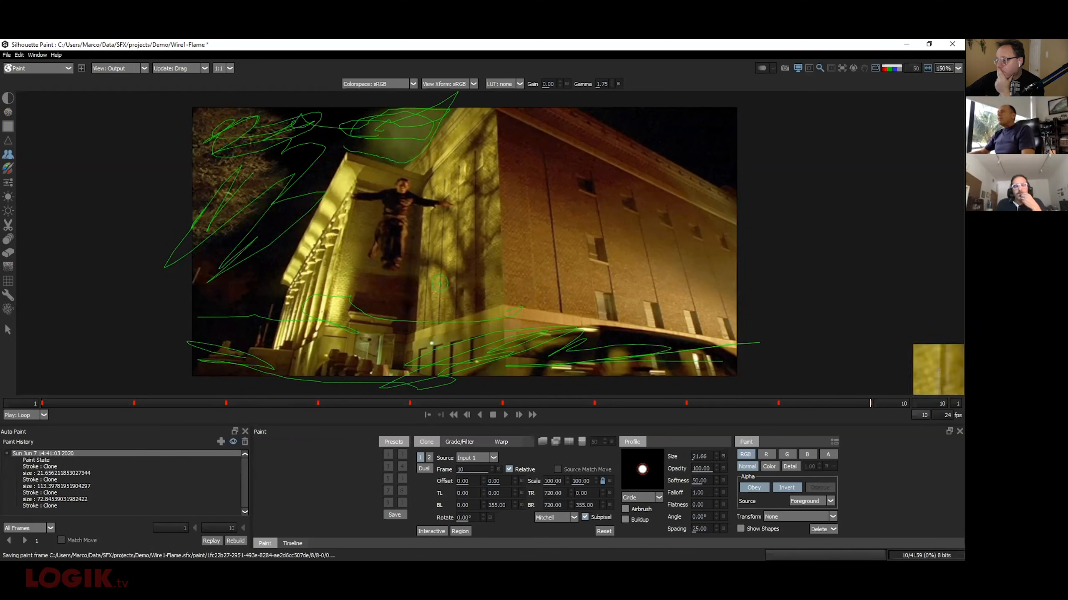
left_click_drag(485, 281, 349, 278)
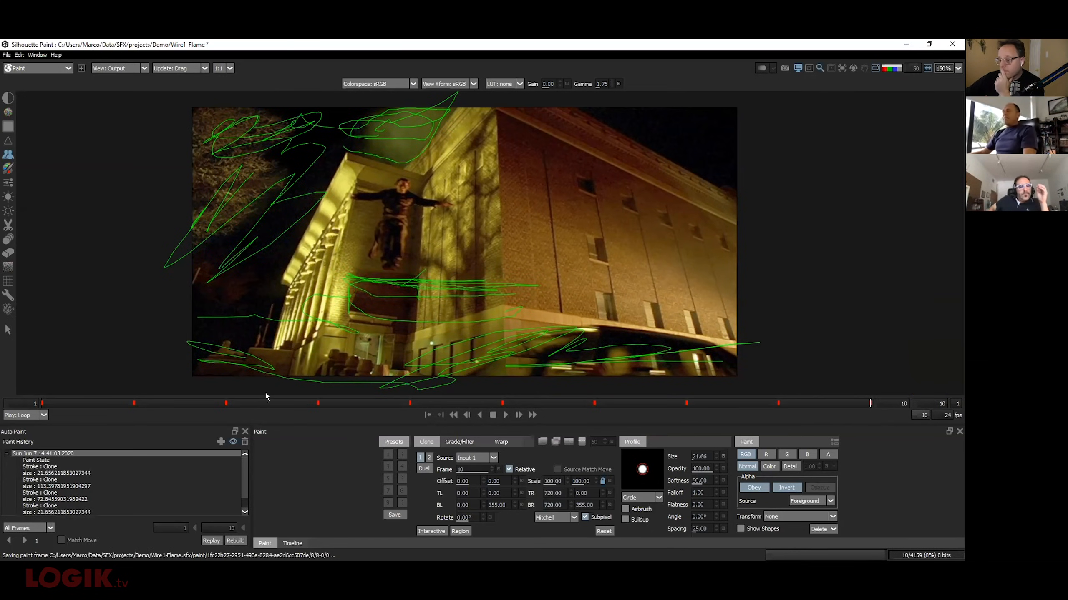
Select all the clone strokes over the lower half of frame 10 and auto-paint them backward through the shot
left_click(7, 330)
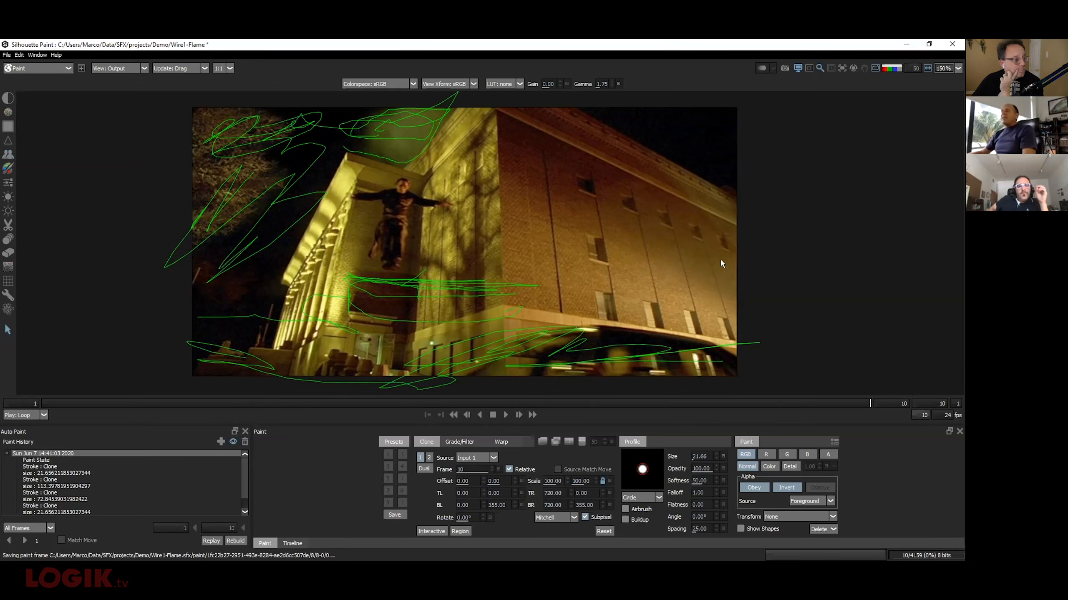
mouse_move(764, 281)
left_mouse_down()
mouse_move(611, 345)
mouse_move(212, 387)
mouse_move(326, 386)
mouse_move(290, 384)
left_mouse_up()
mouse_move(150, 305)
left_mouse_down()
mouse_move(594, 400)
mouse_move(664, 403)
left_mouse_up()
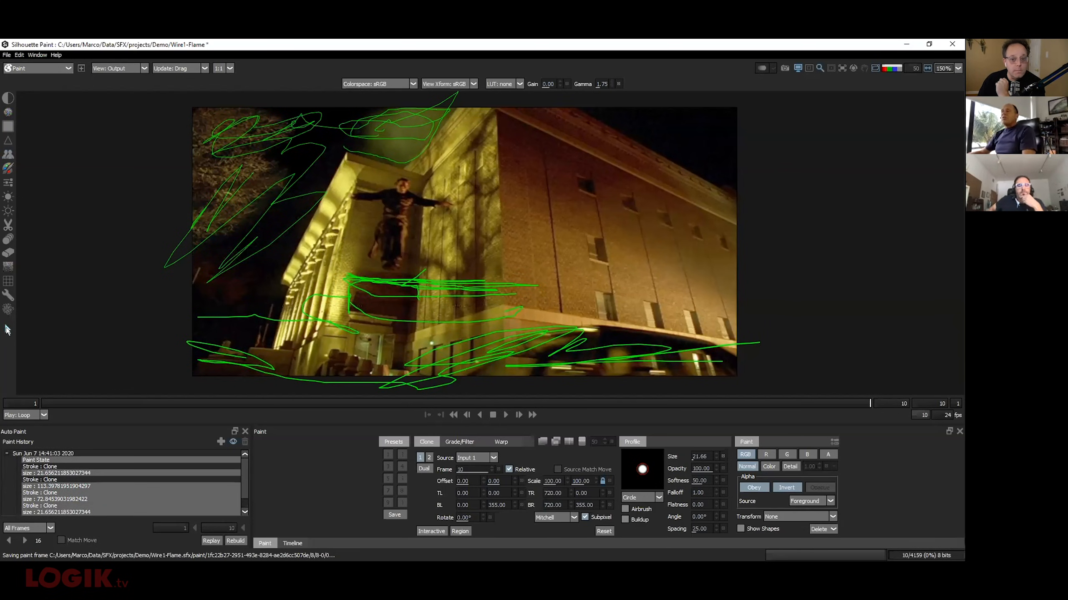
left_click(6, 157)
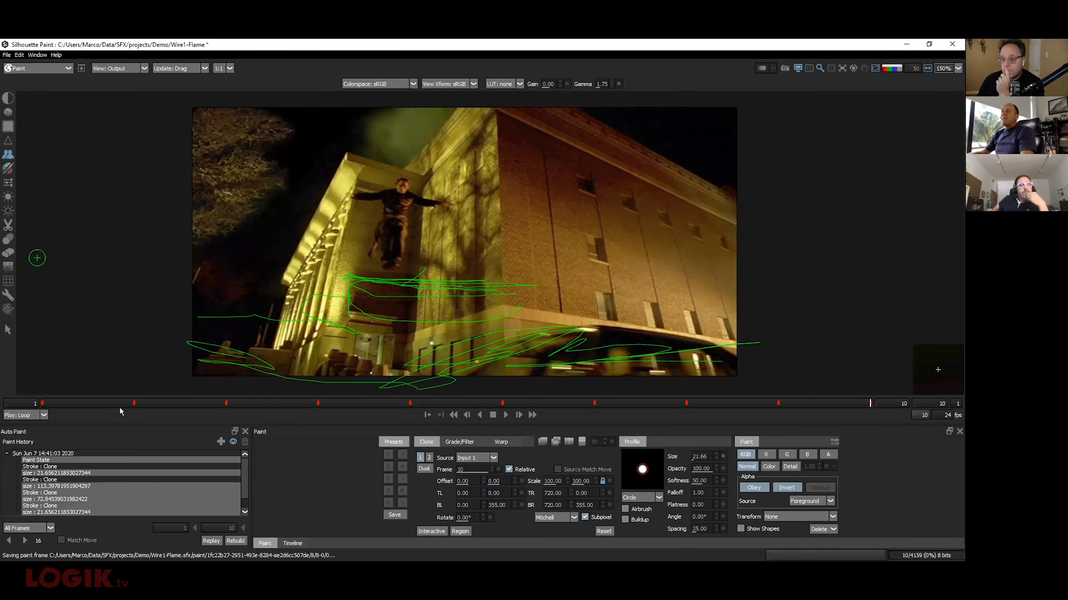
left_click(8, 541)
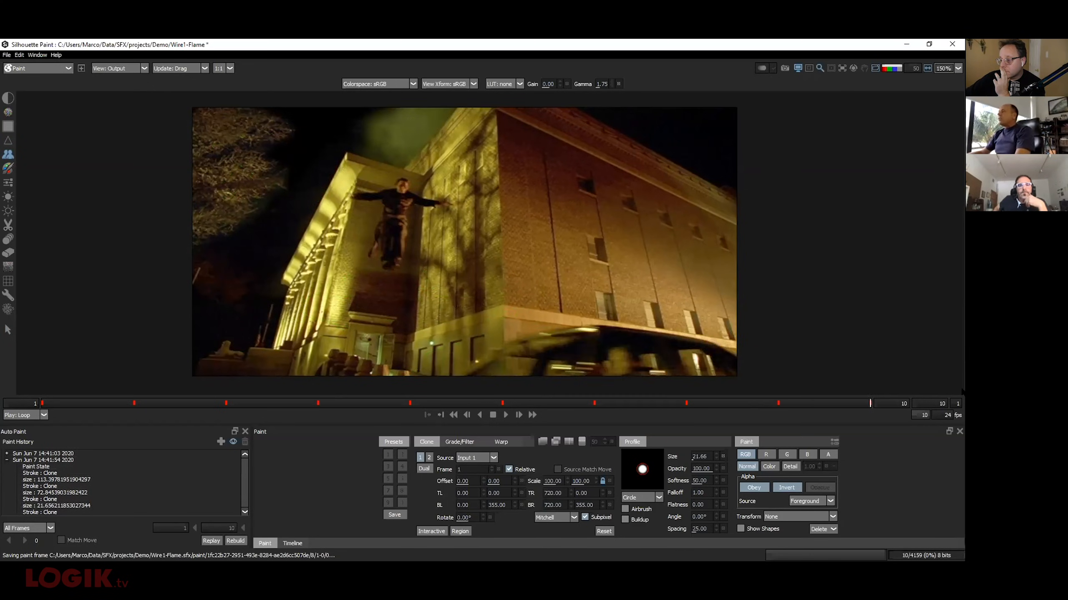
Reduce the brush size to 12.03 and show the alpha overlay on the stuntman's head at frame 1
key("z")
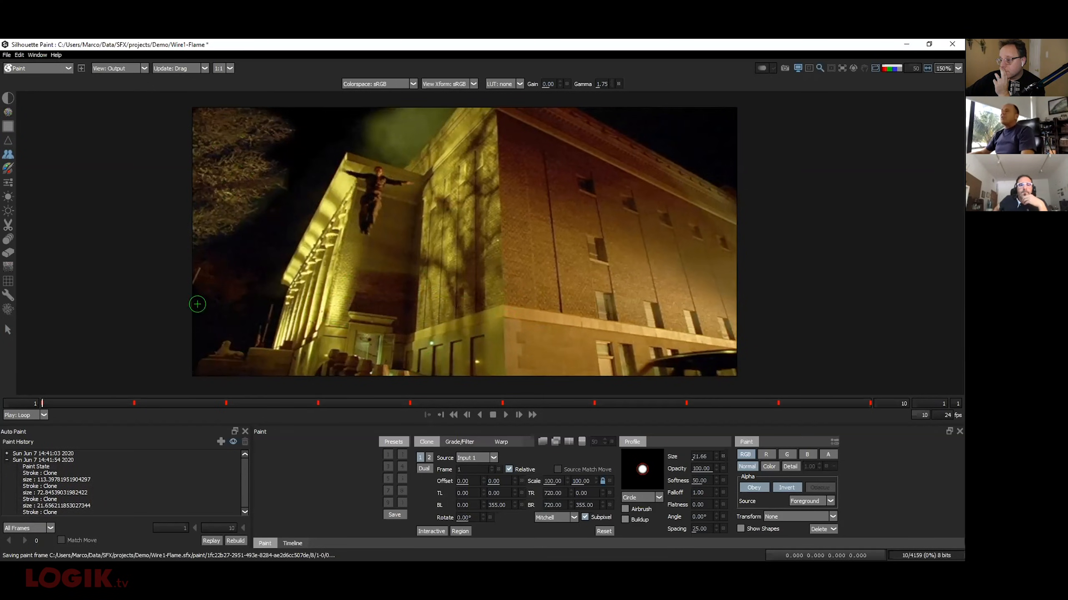
scroll(378, 84, "up", 1)
scroll(371, 133, "up", 1)
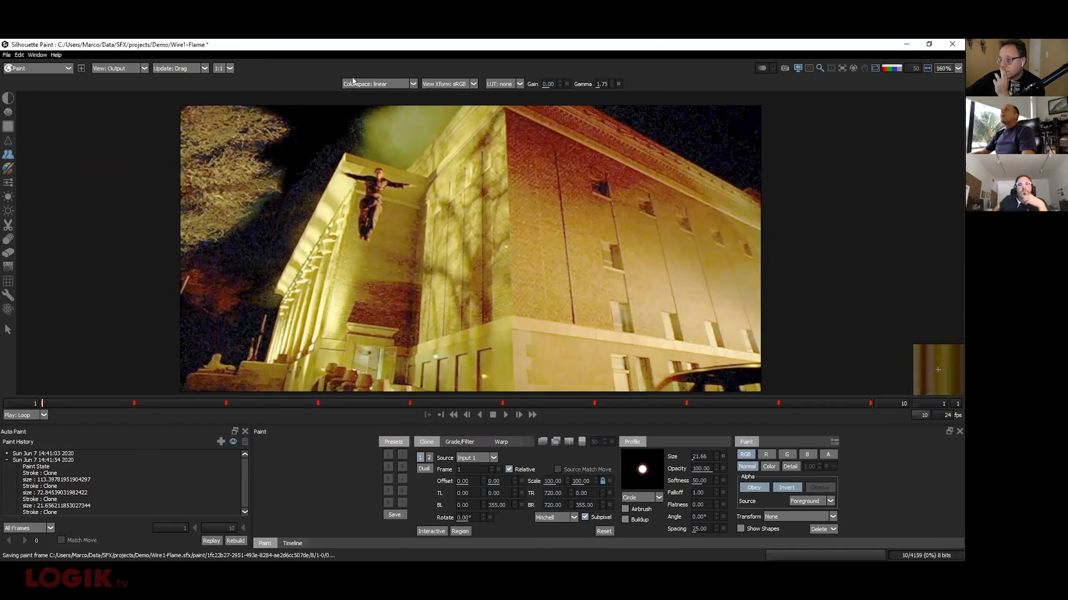
scroll(378, 83, "down", 1)
scroll(385, 160, "up", 4)
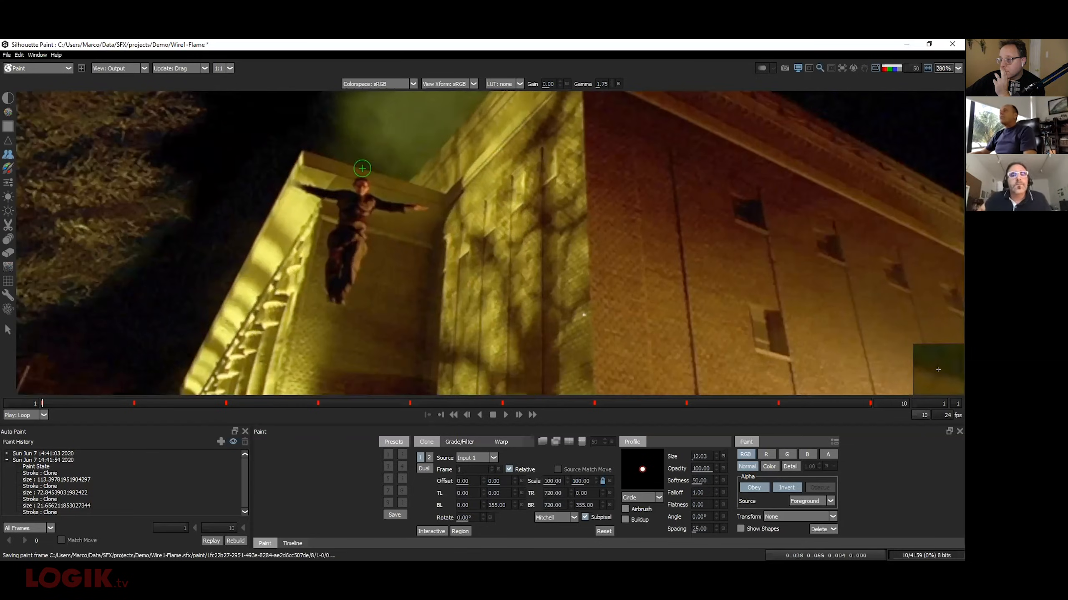
left_click(361, 183)
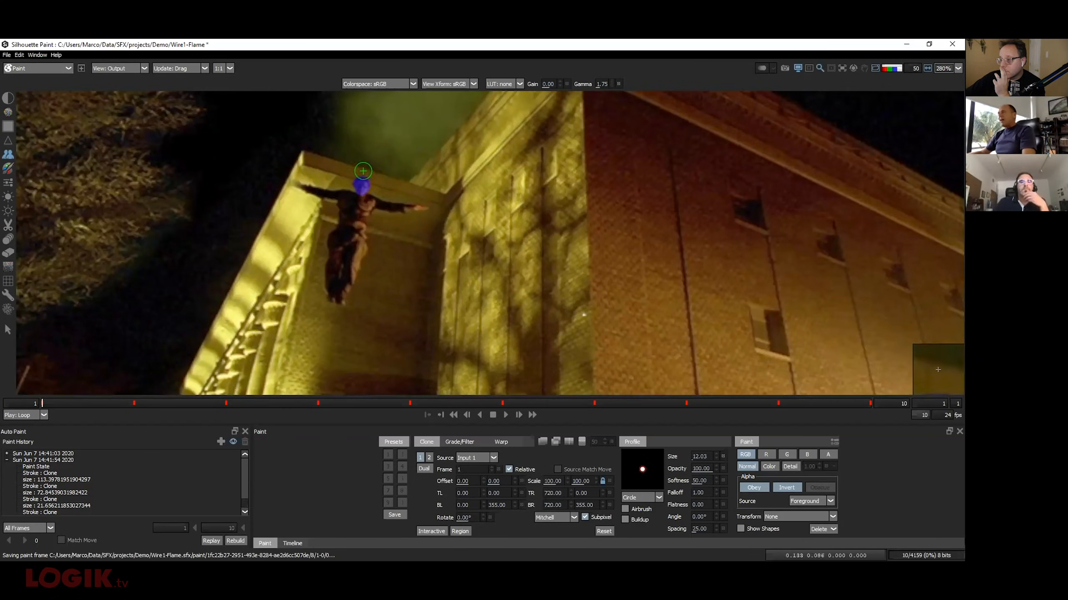
Inspect the head shape and its point tracker in the Roto node, and return to the Paint node
left_click(36, 68)
left_click(31, 85)
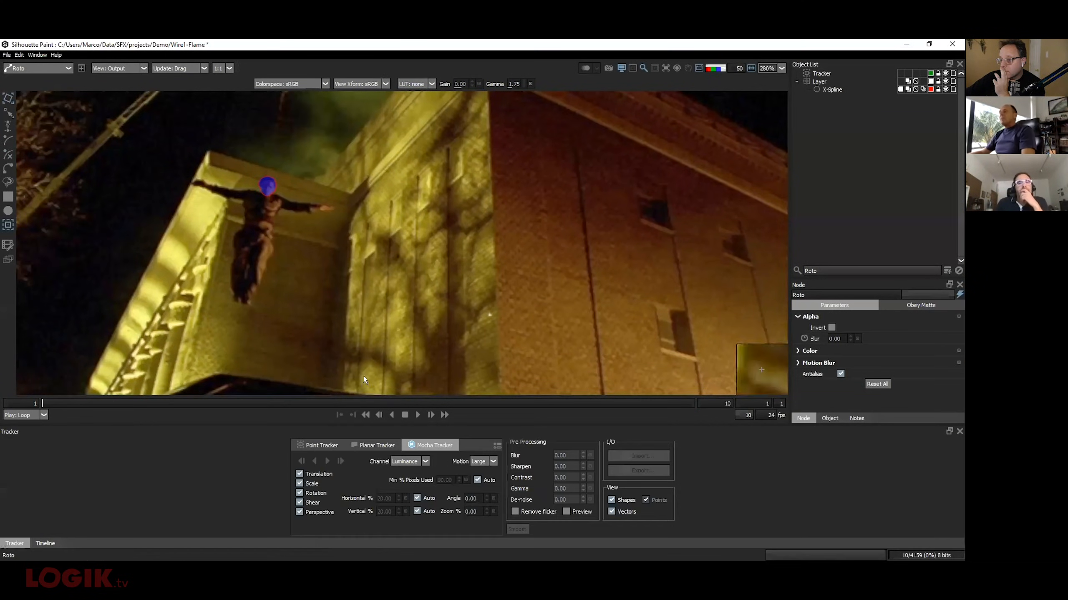
left_click(320, 445)
left_click(548, 402)
left_click_drag(529, 384, 65, 224)
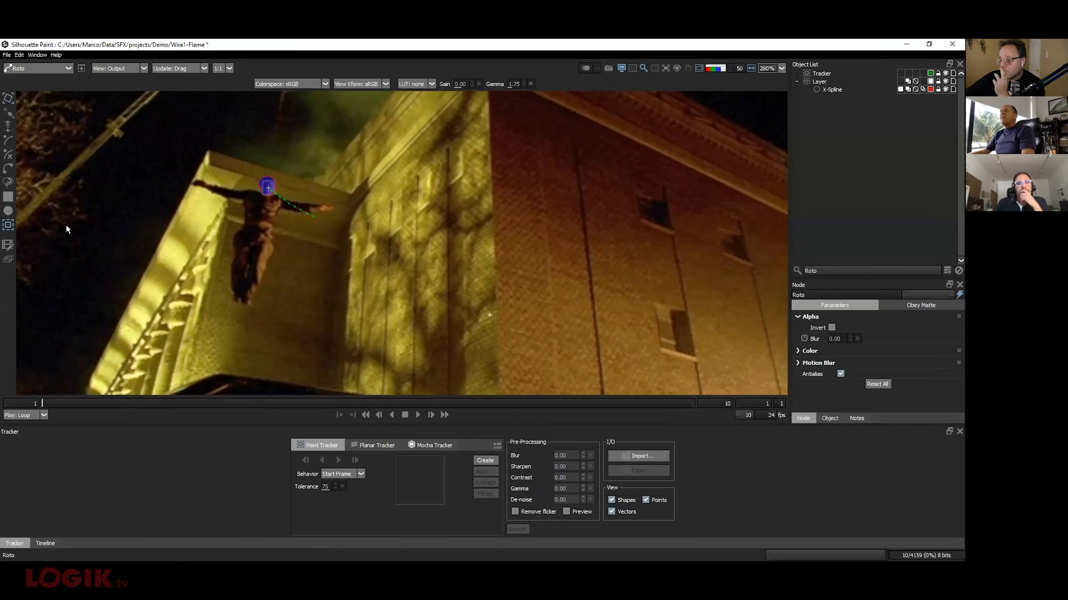
left_click(32, 78)
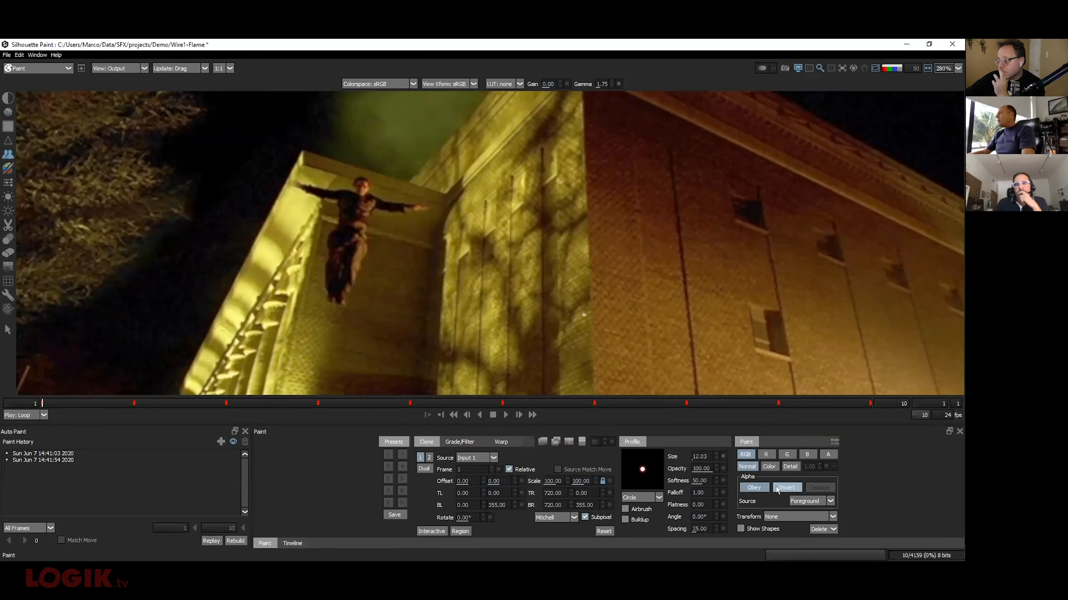
Try white color brush strokes across the stuntman's matte-protected head on frames 1 and 2, undoing each one
left_click(8, 168)
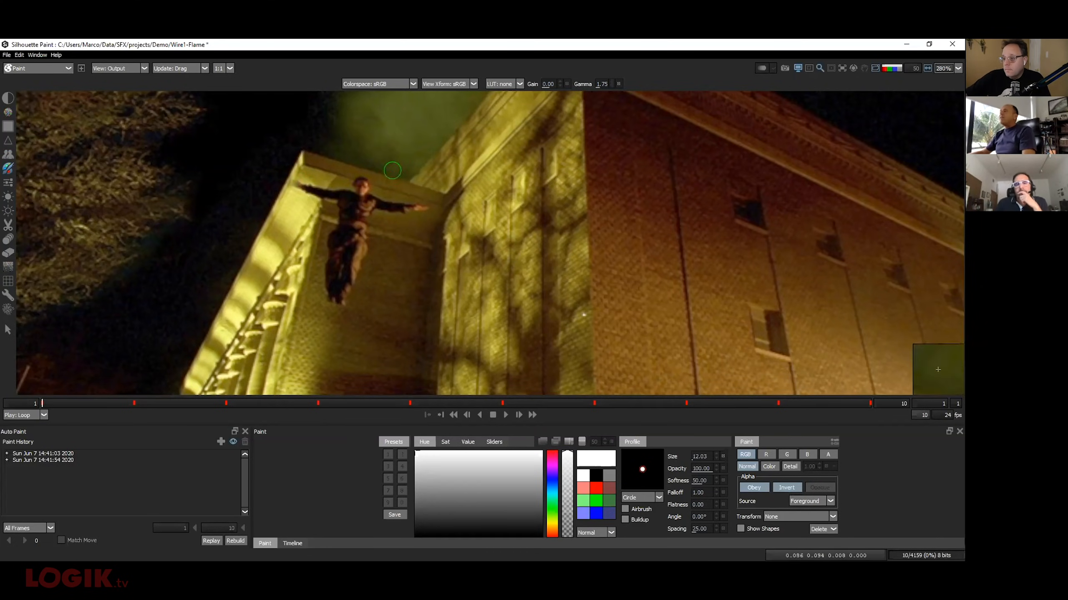
left_click_drag(393, 170, 280, 210)
key("ctrl+z")
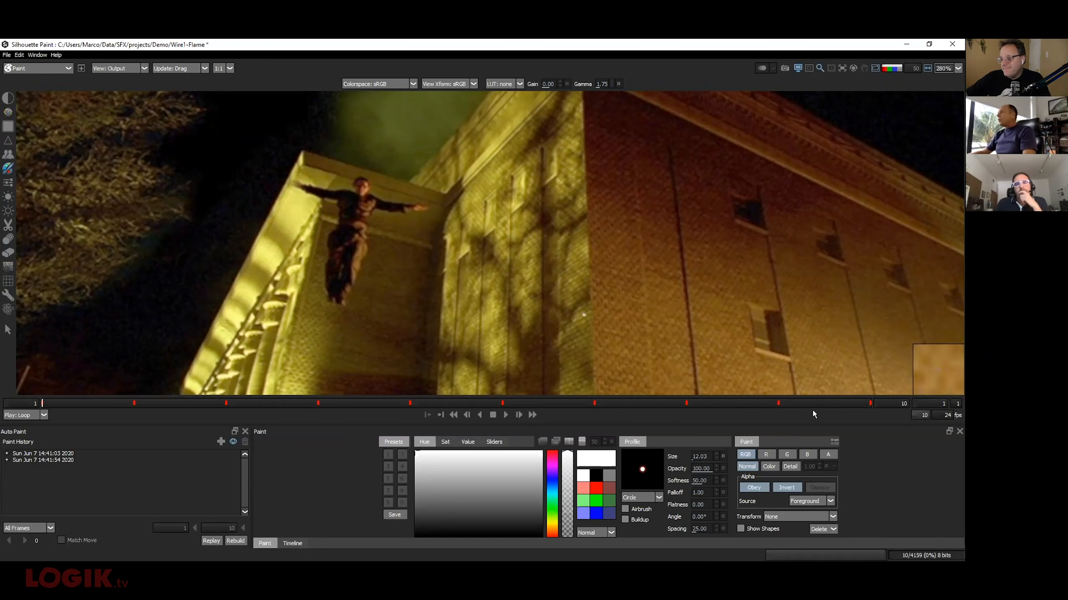
scroll(456, 186, "up", 1)
key("Right")
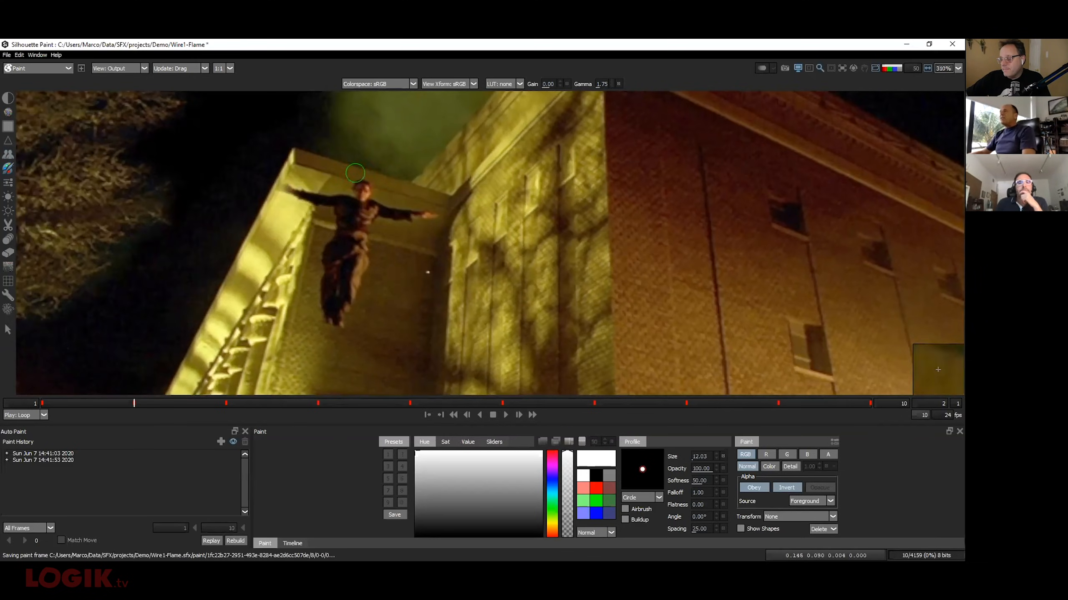
left_click_drag(330, 173, 380, 177)
key("ctrl+z")
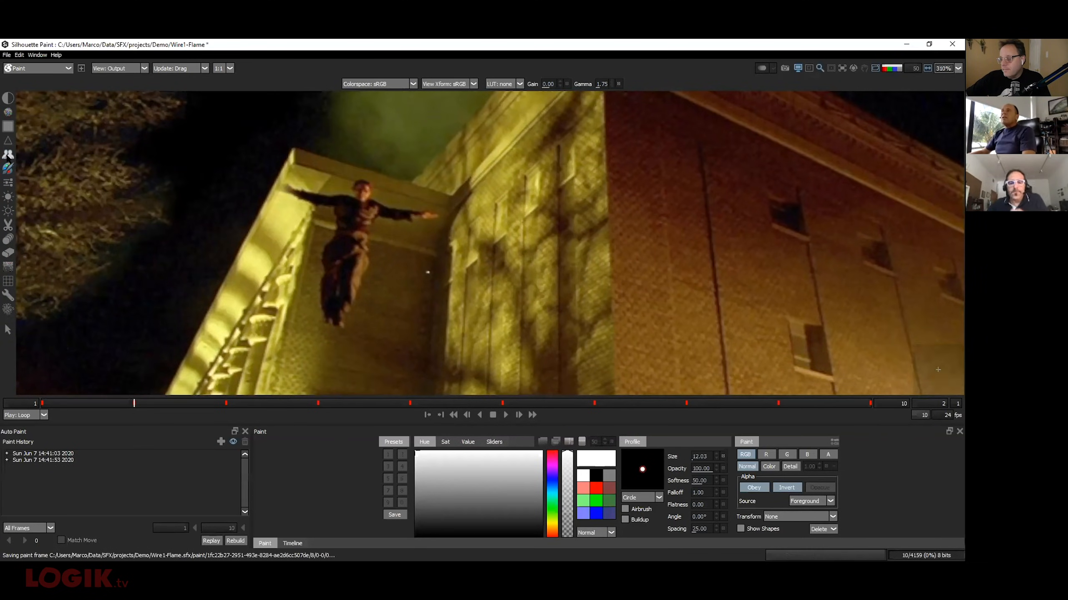
Clone from Input 1 along the roof edge above the stuntman's head, frame by frame from frame 2 to 10
key("c")
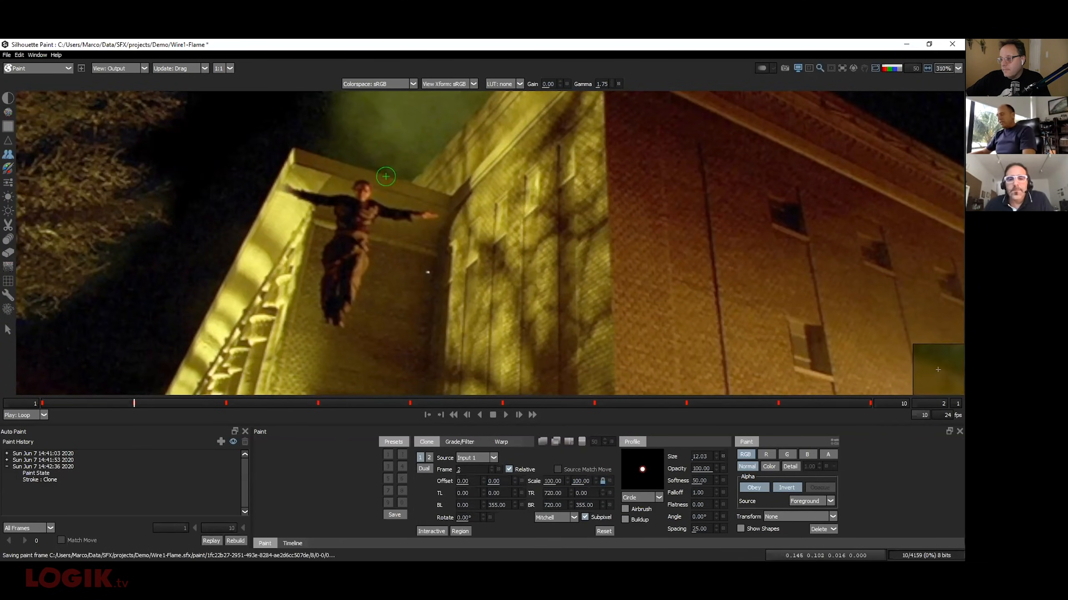
key("Right")
key("Right")
key("Right")
key("Right")
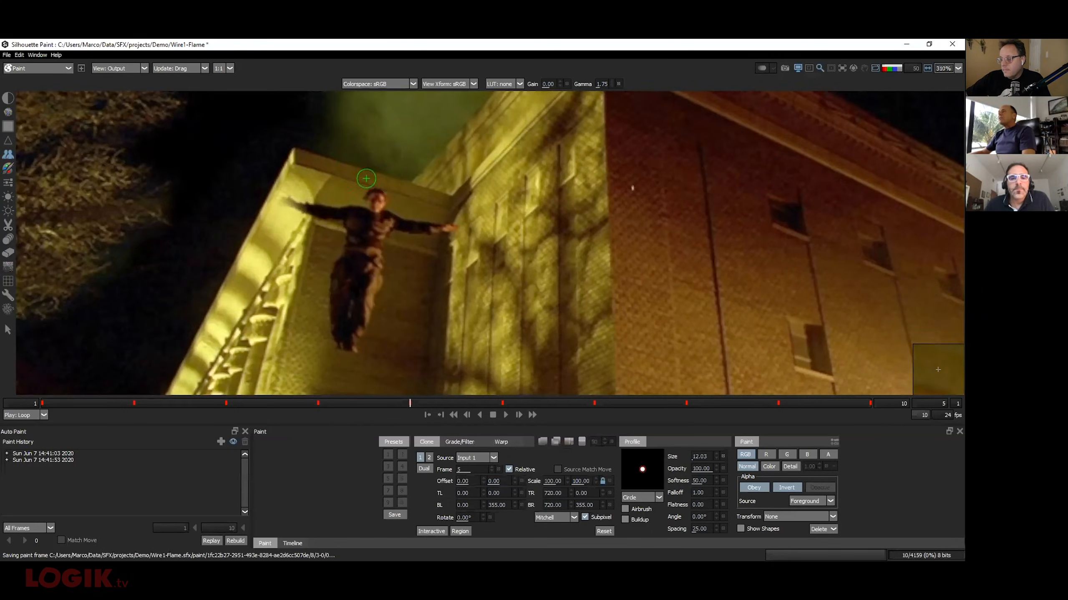
key("Right")
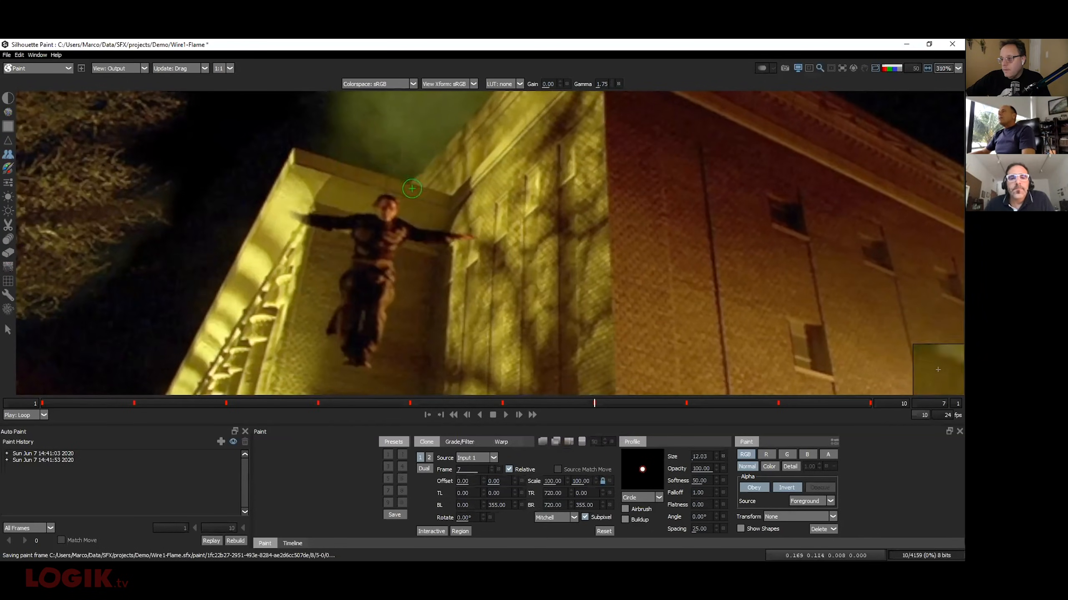
key("Right")
key("Right")
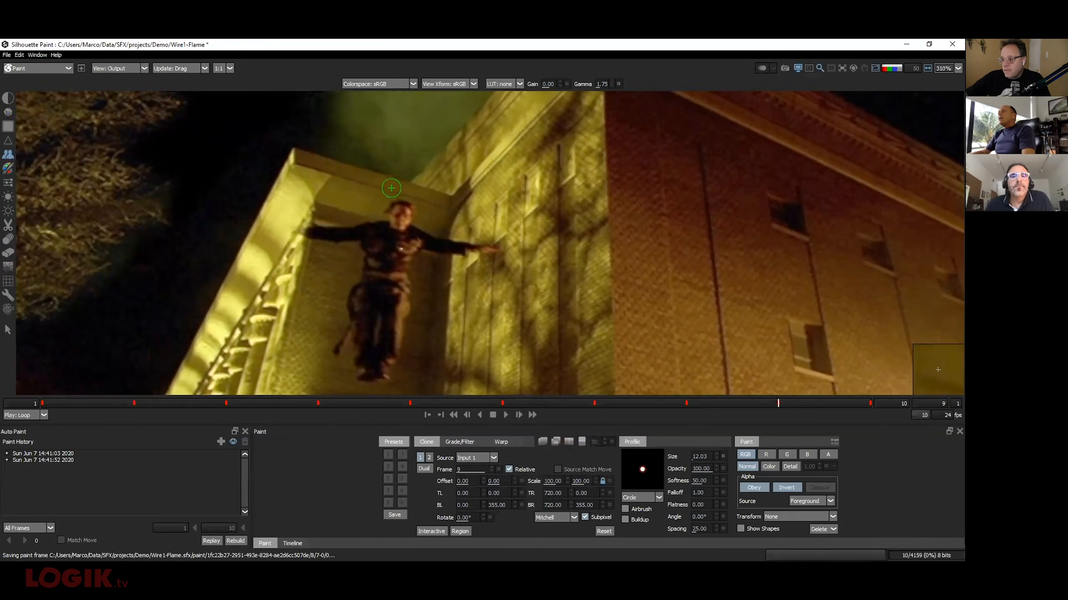
key("Right")
key("Right")
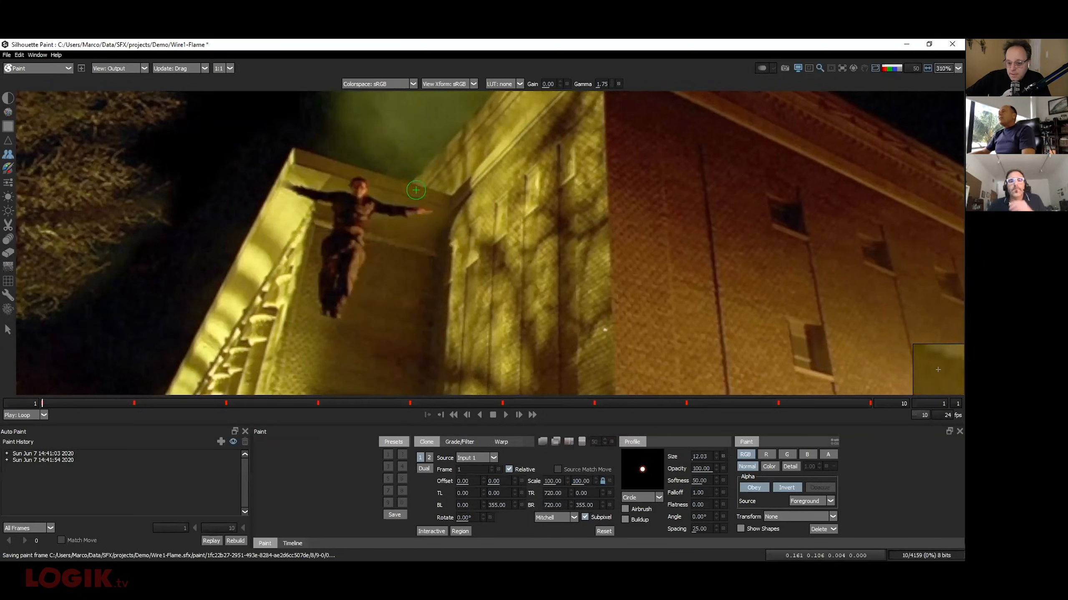
Clone out the white dust specks on the building wall in frame 1 from Input 1
left_click_drag(606, 331, 604, 330)
left_click(603, 331)
scroll(551, 204, "down", 3)
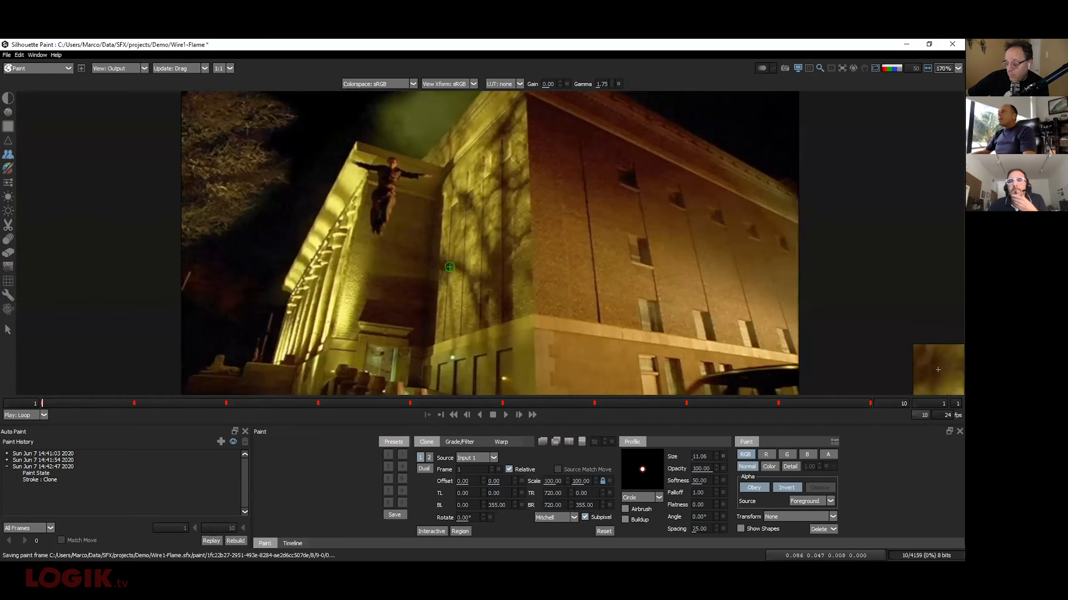
left_click(546, 144)
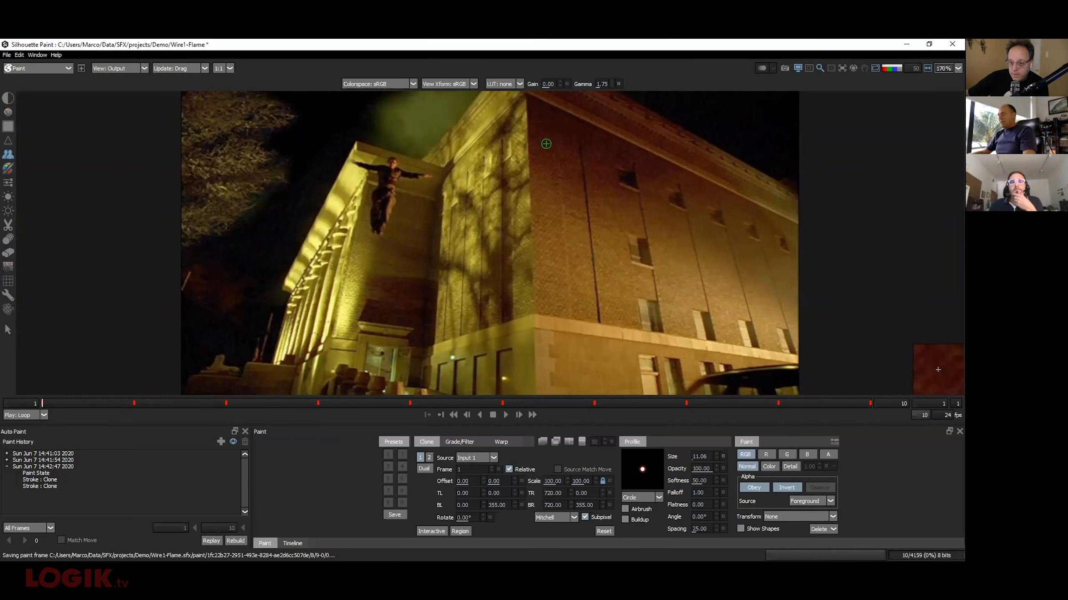
Step back through the remaining frames and clone out the dust specks on the building walls, including frames 5 and 2
key("z")
key("z")
key("z")
key("z")
key("z")
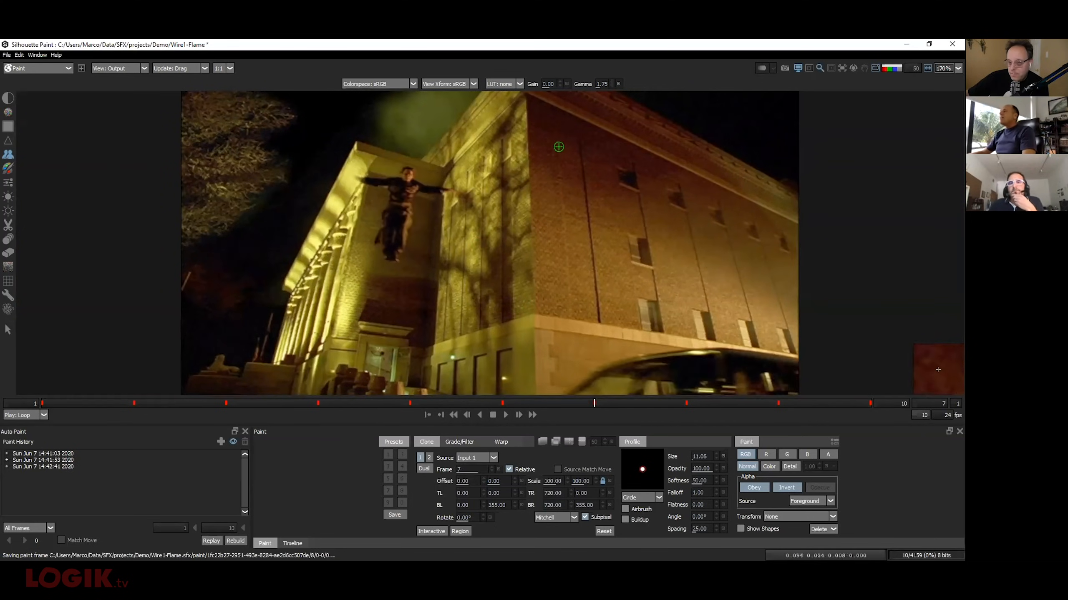
key("z")
key("z")
key("x")
left_click(388, 261)
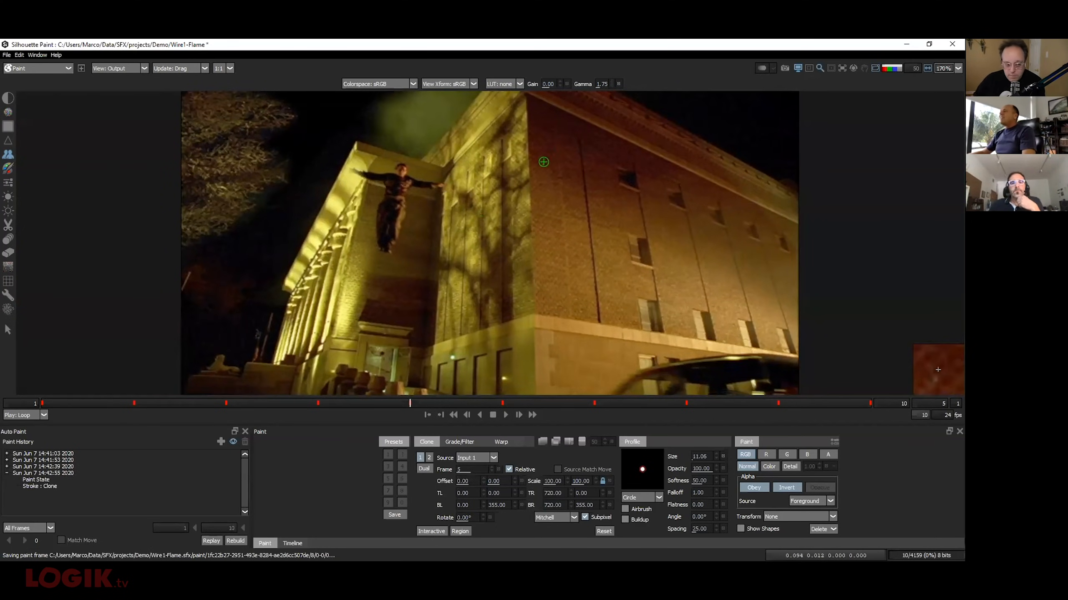
key("z")
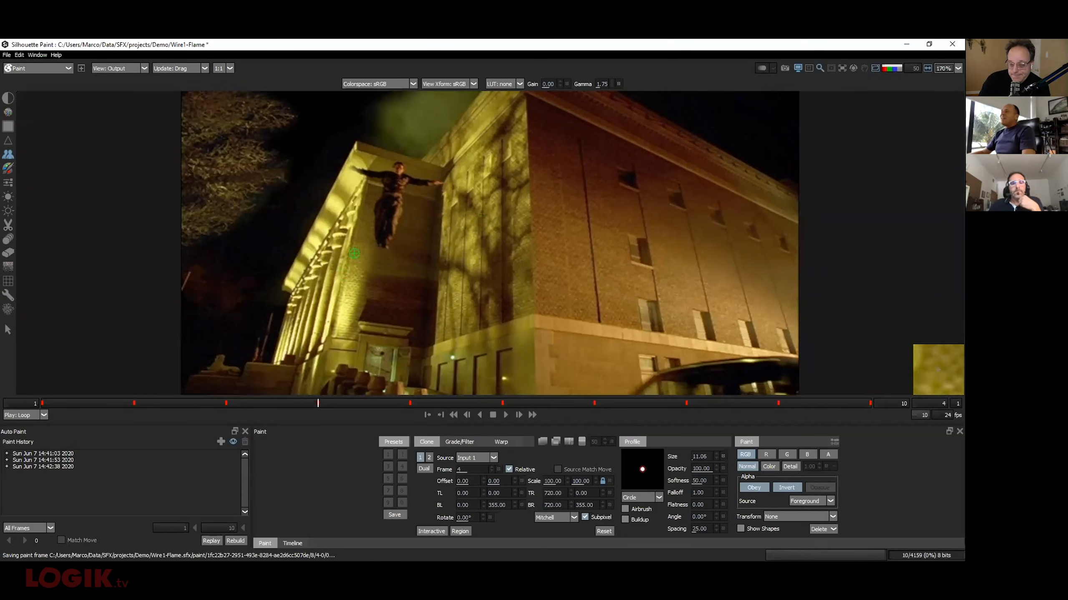
key("z")
key("z")
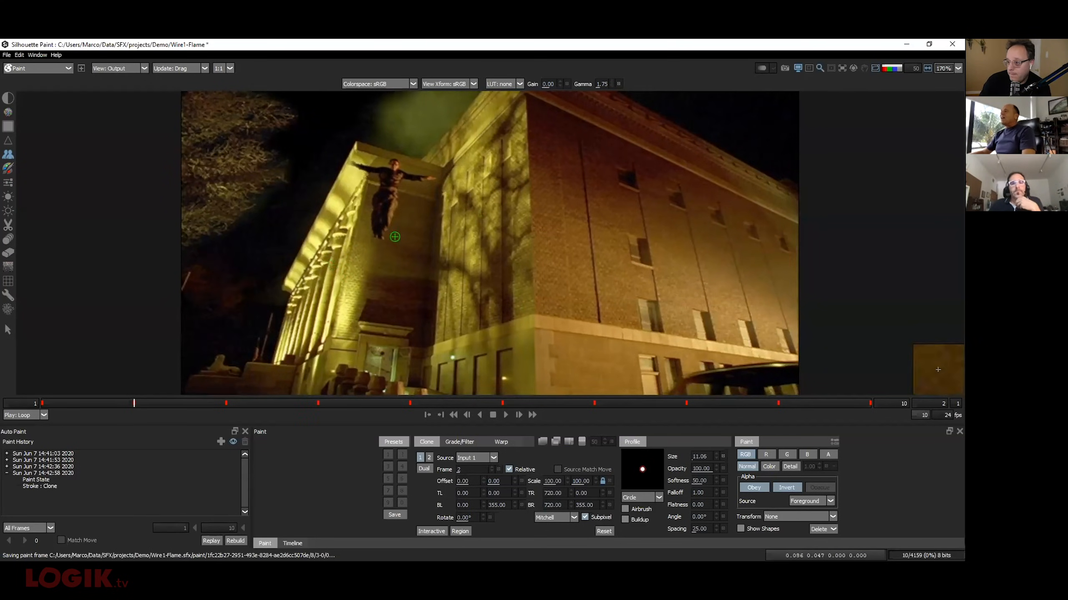
Step forward through the frames to frame 10 to check for remaining specks and wire remnants
key("x")
key("x")
key("x")
key("x")
key("x")
key("x")
key("x")
key("x")
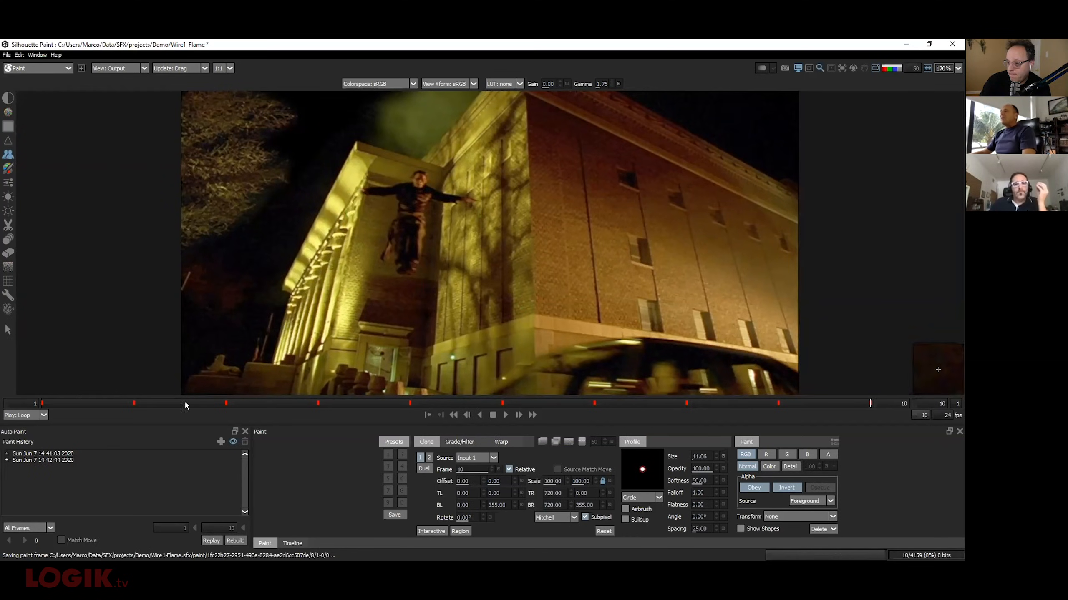
Return to frame 1, set the clone source to Output, and clone a touch-up at the roof corner beside the stuntman
left_click(42, 404)
scroll(483, 259, "down", 2)
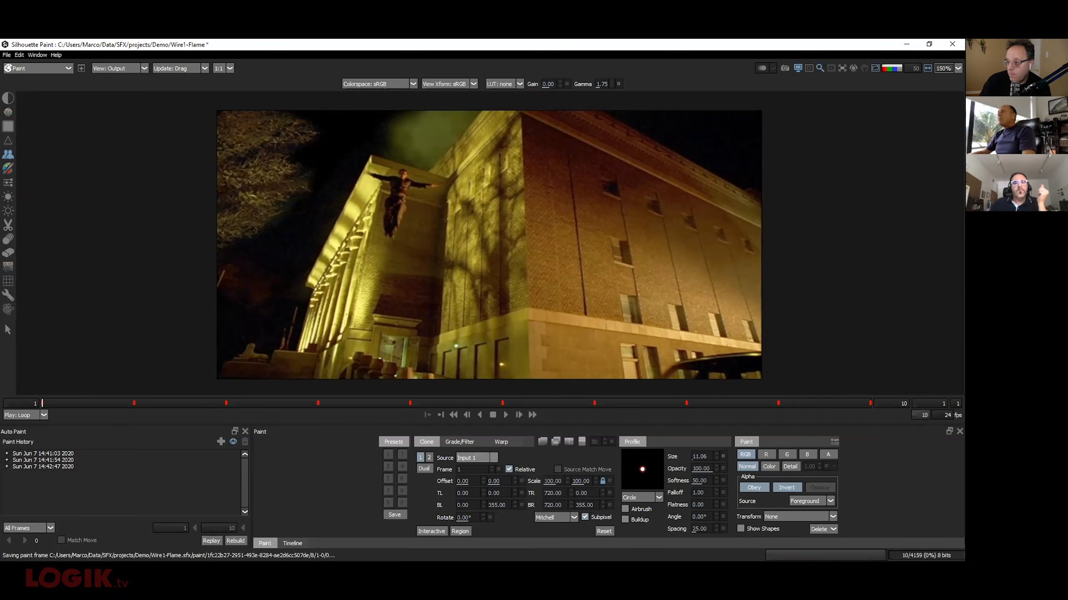
left_click(472, 466)
left_click(370, 177)
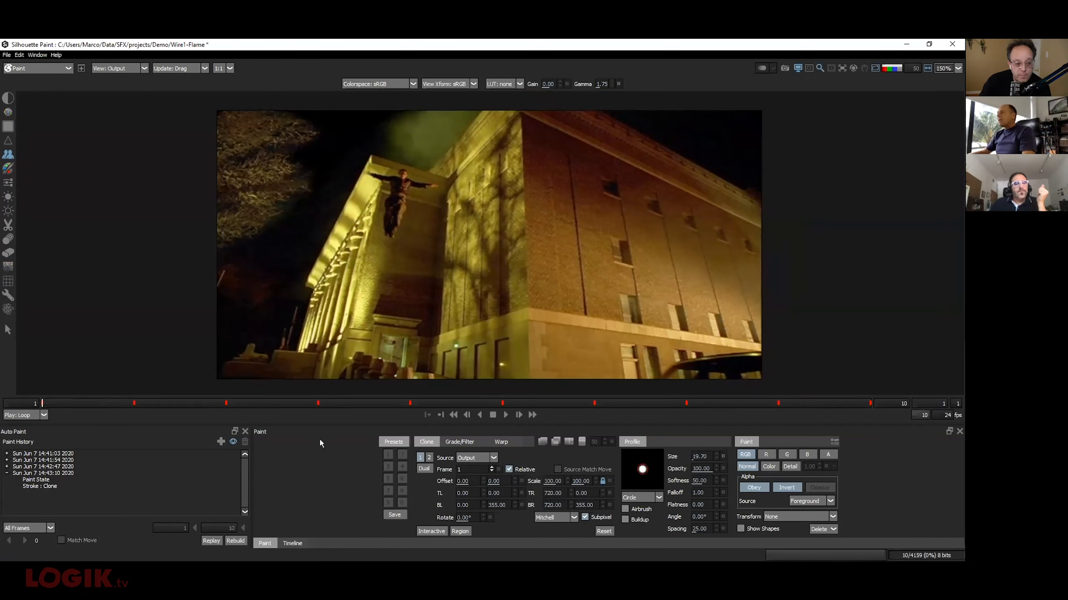
Set the clone source to Foreground and clone over the stuntman's outstretched hand at the roof corner in frame 1
left_click(474, 460)
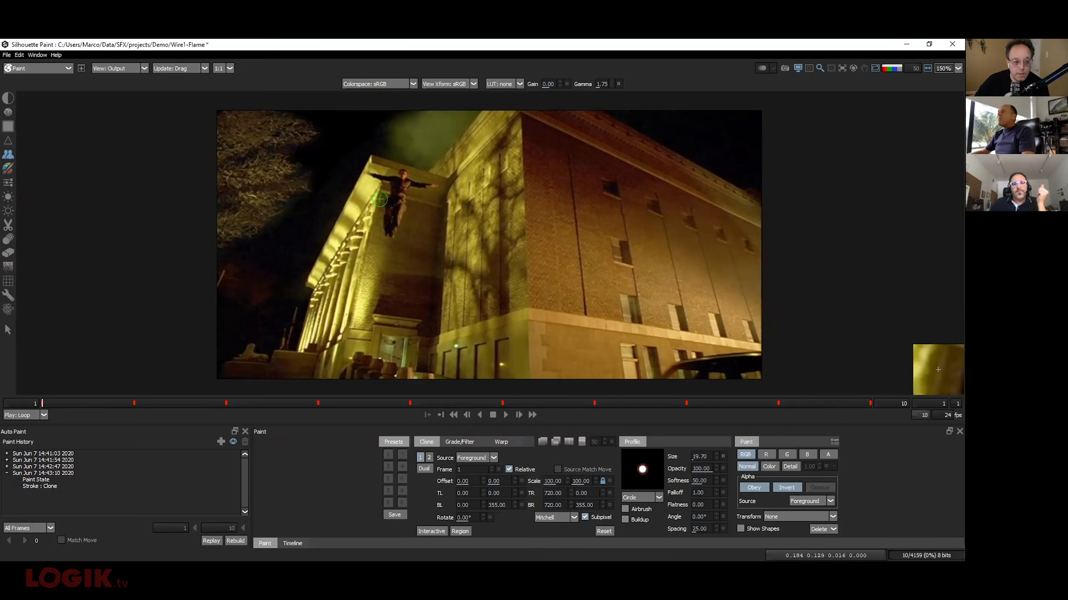
left_click(370, 177)
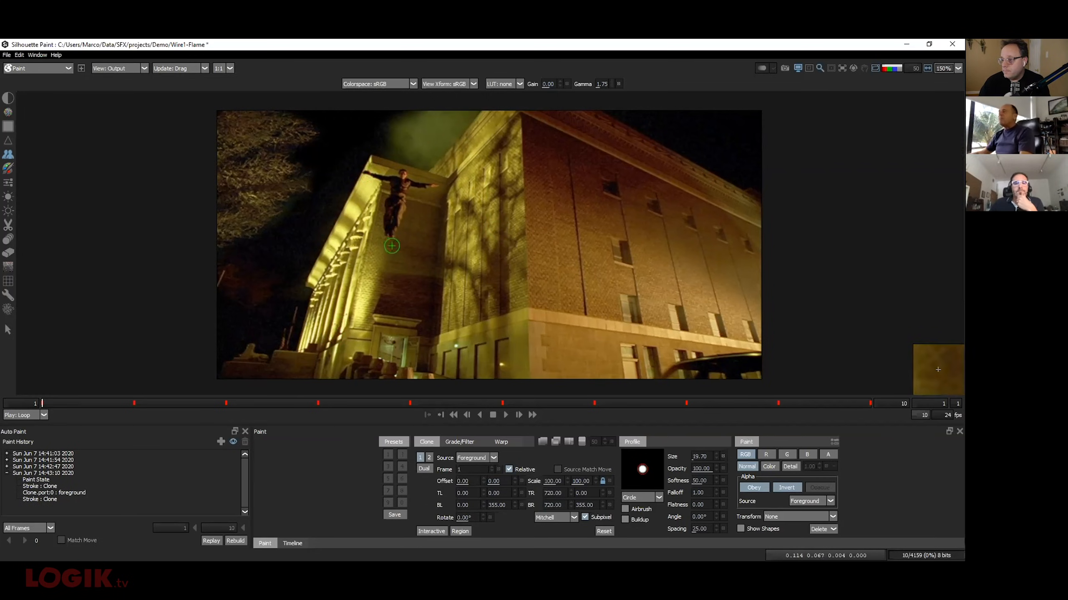
Rebuild all frames from 1 to 10 with preview and play back the result, ending on frame 1
left_click(233, 541)
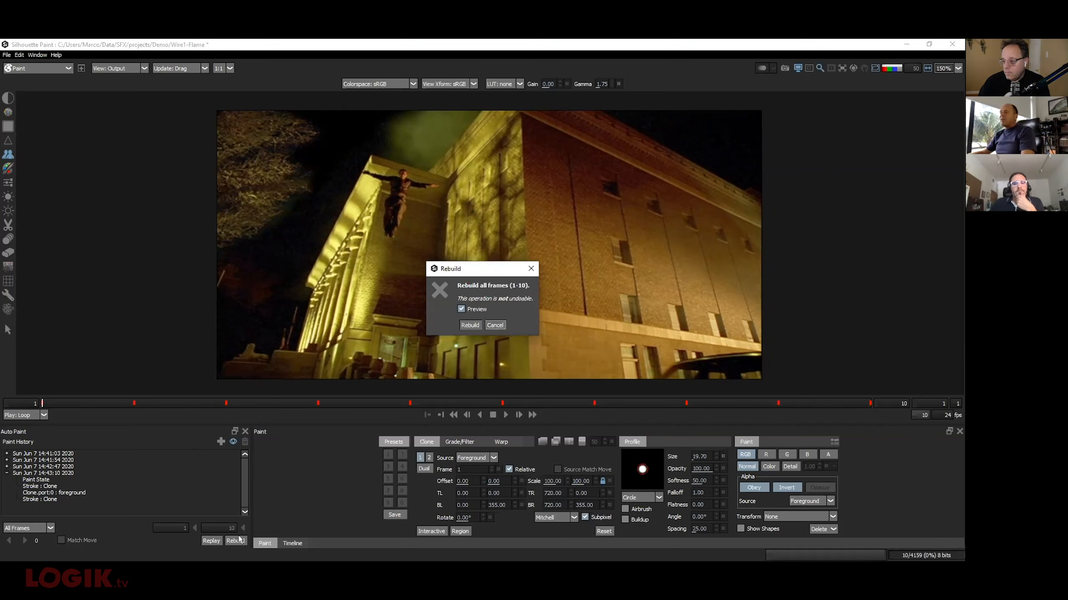
left_click(471, 325)
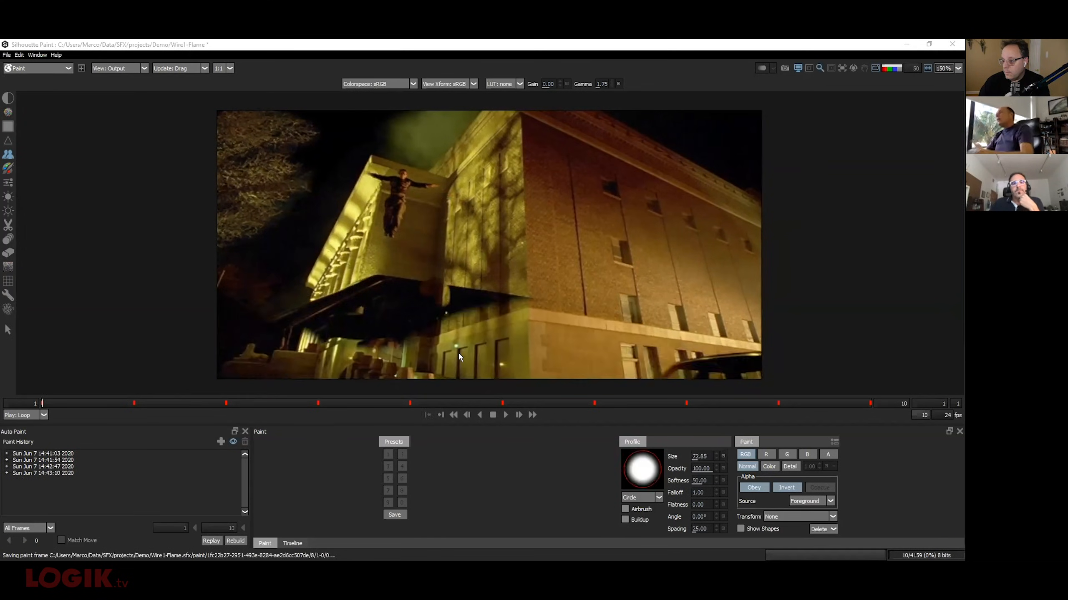
left_click(504, 414)
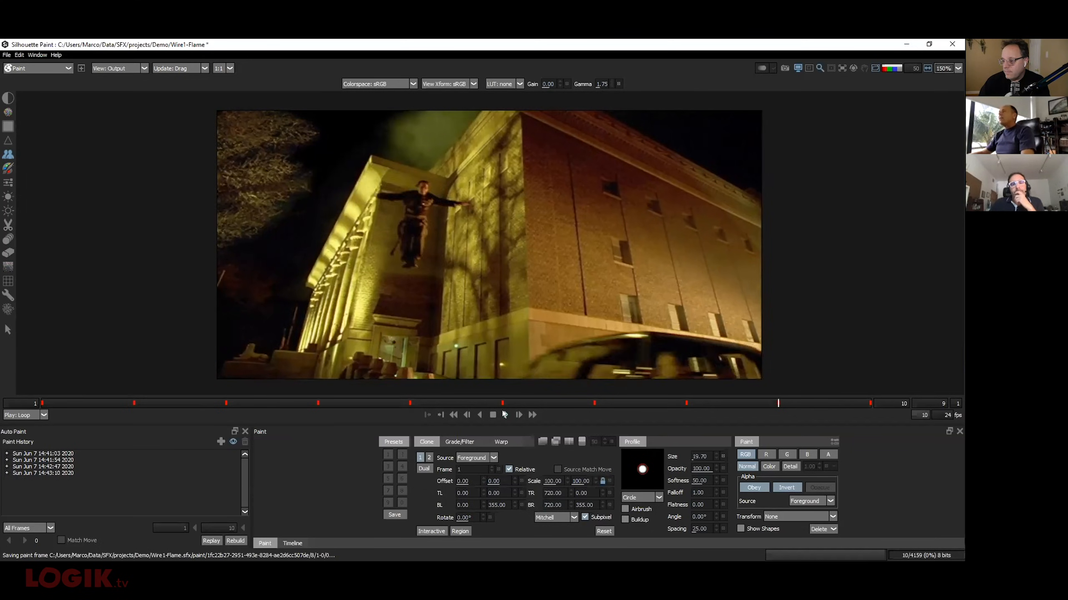
left_click(492, 414)
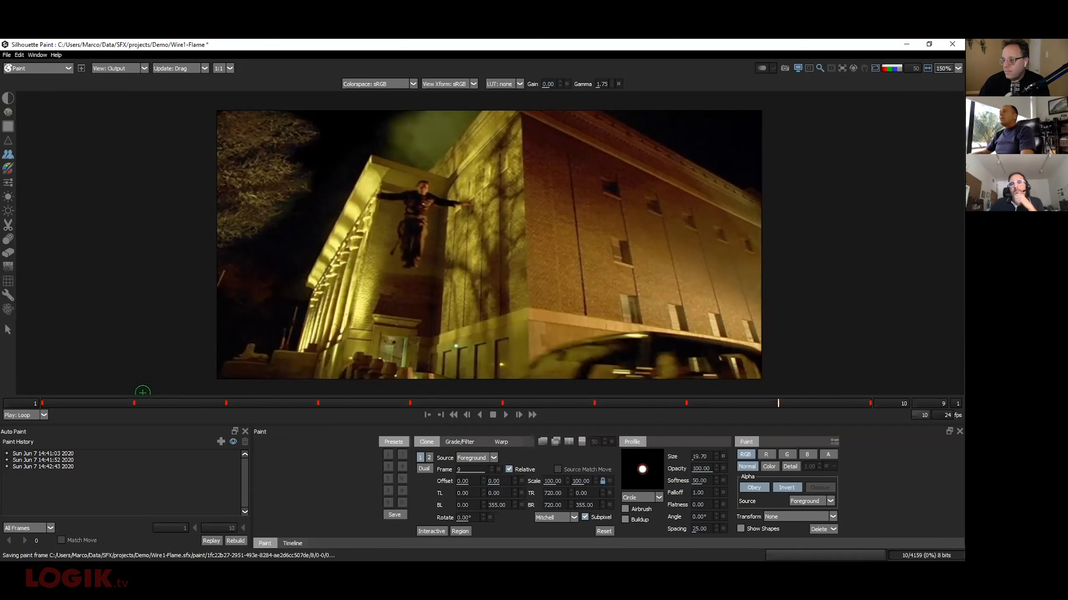
left_click(66, 403)
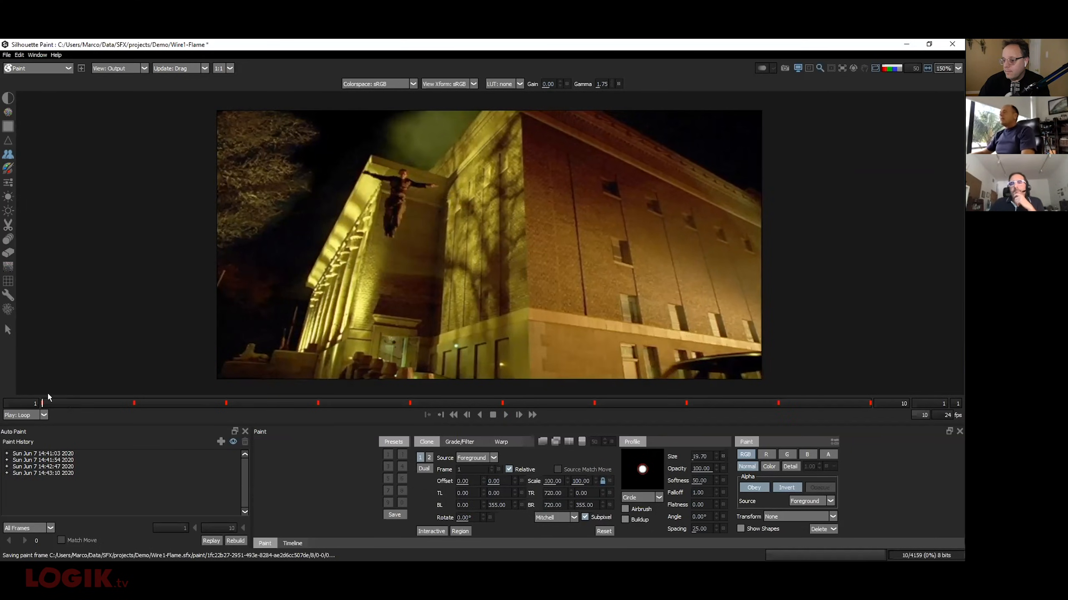
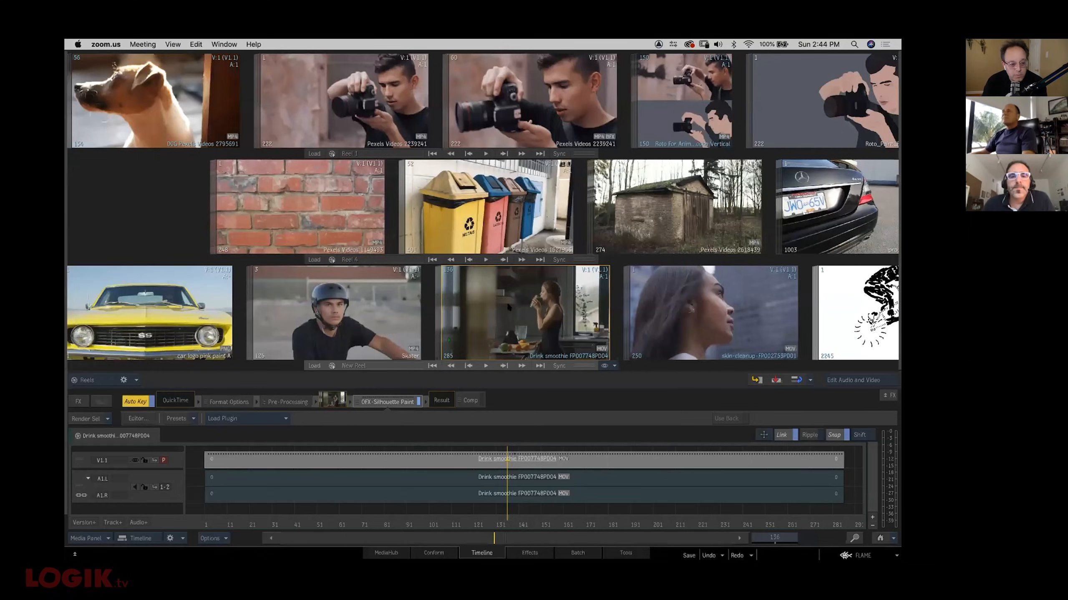
Switch to Flame, select the skin-cleanup clip, and open its Silhouette Paint effect in the Silhouette interface
left_click_drag(464, 306, 493, 291)
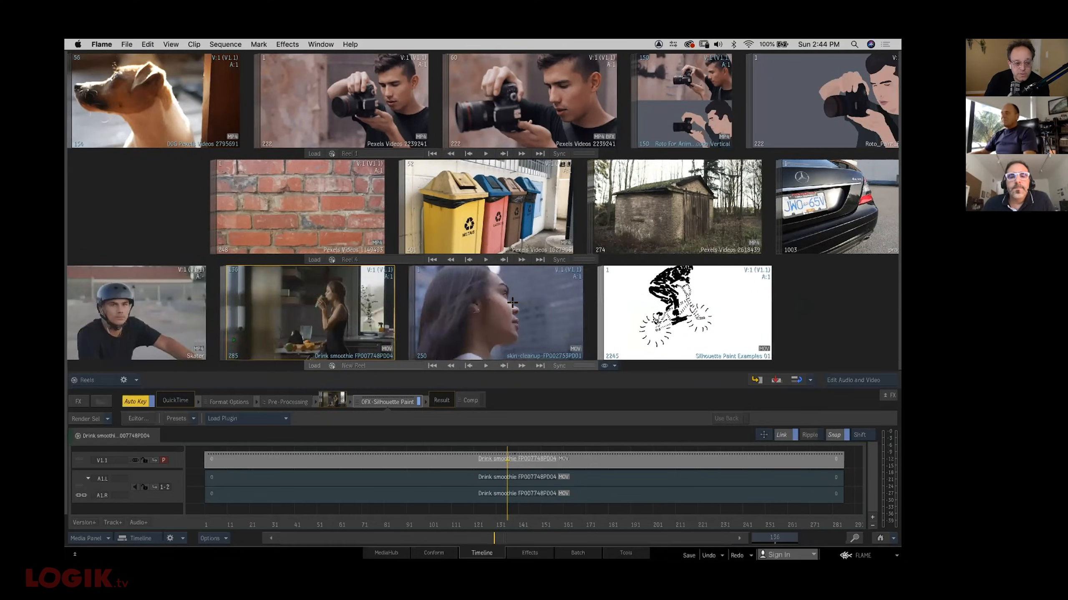
left_click(513, 304)
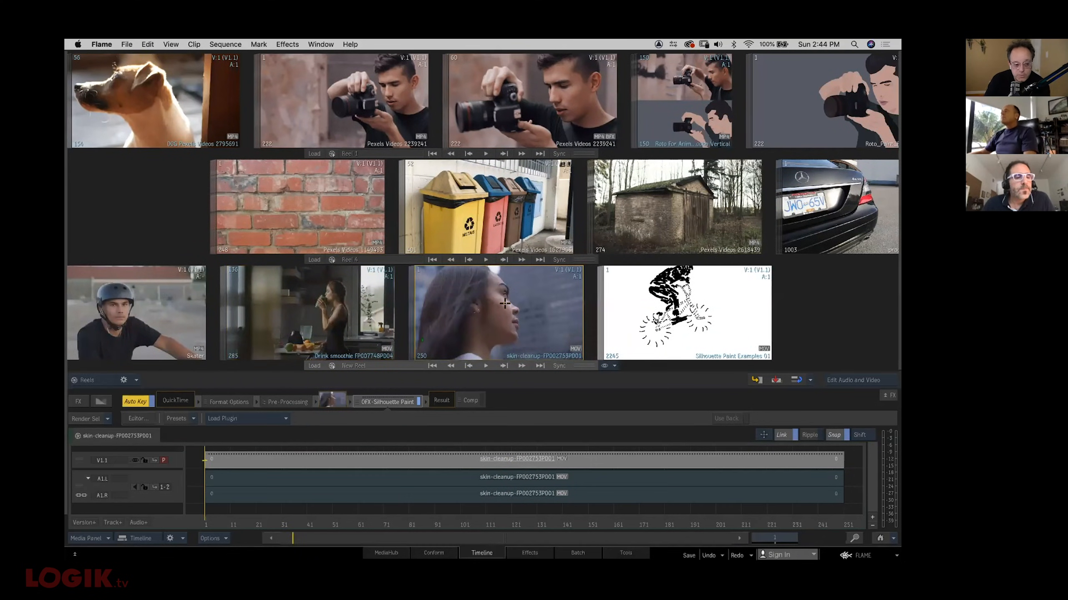
left_click(374, 401)
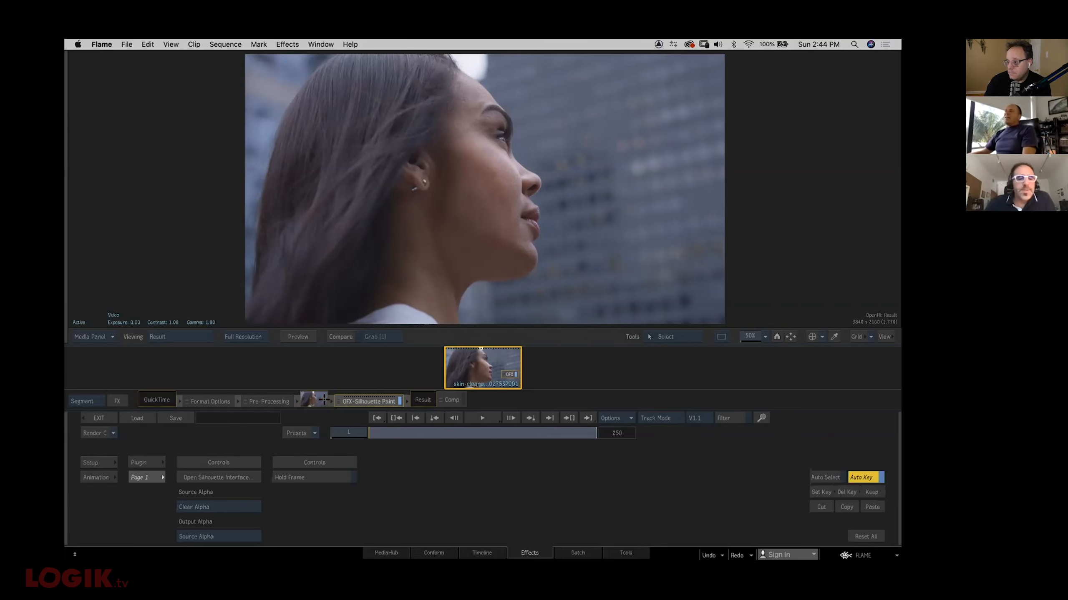
left_click(224, 477)
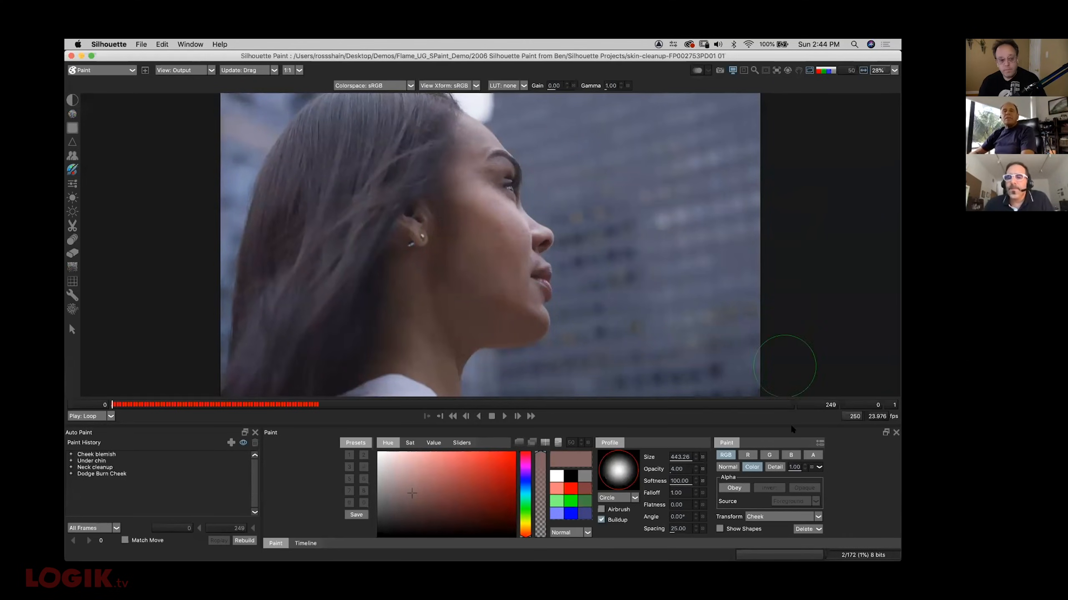
Set the paint mode to Detail and display the detail layer around the woman's ear and cheek
left_click(775, 467)
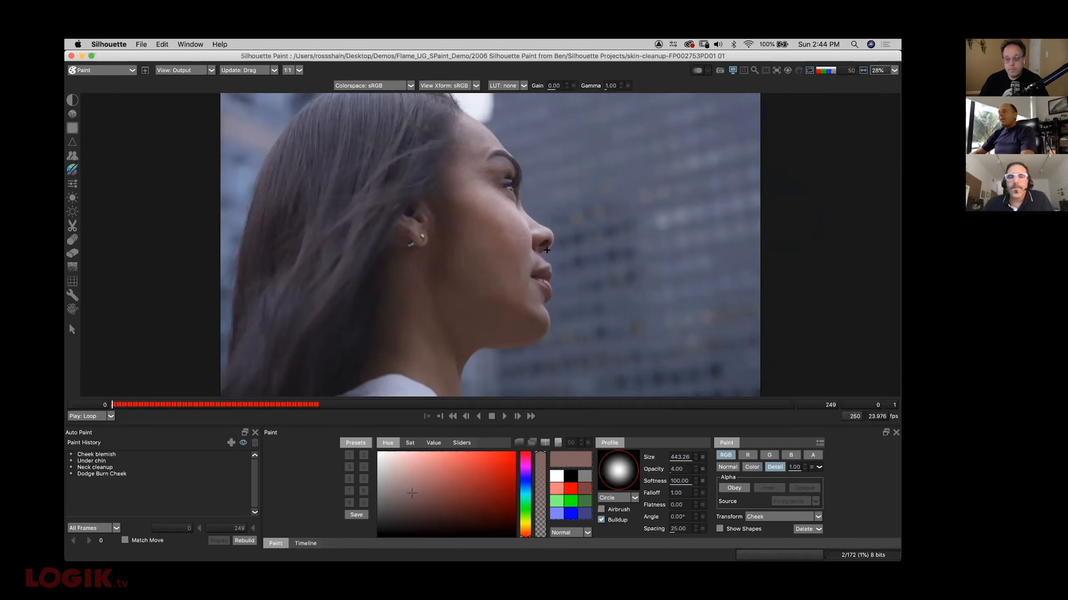
left_click(211, 70)
left_click(186, 86)
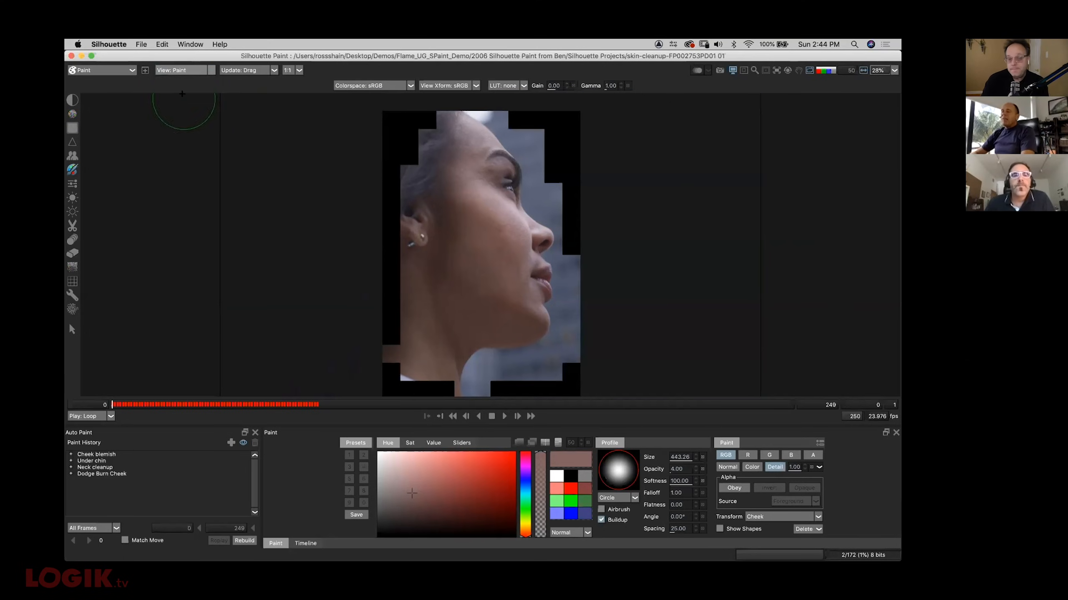
left_click(182, 72)
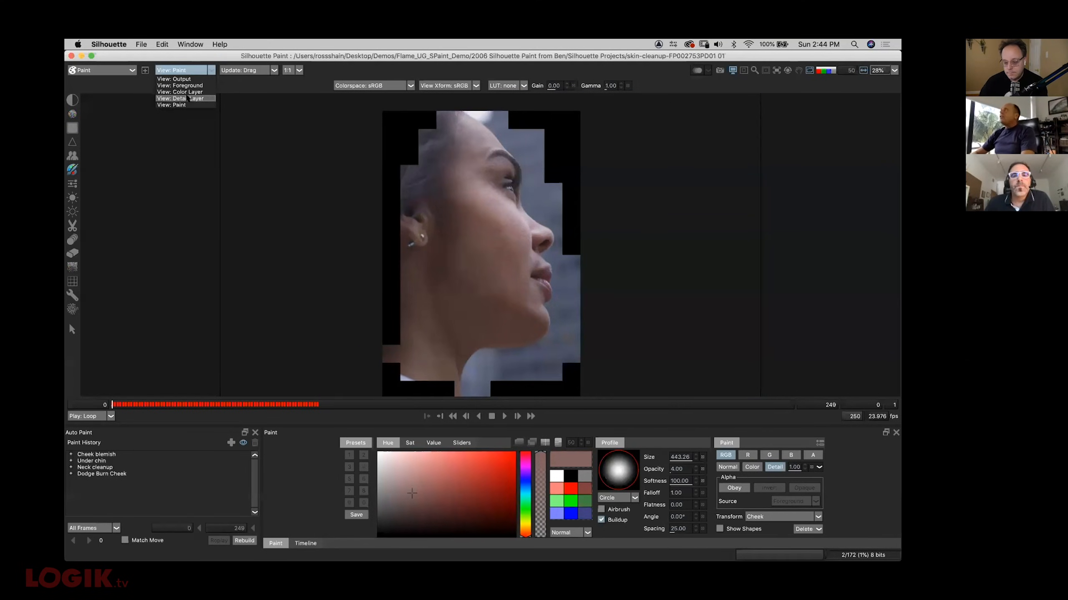
left_click(189, 99)
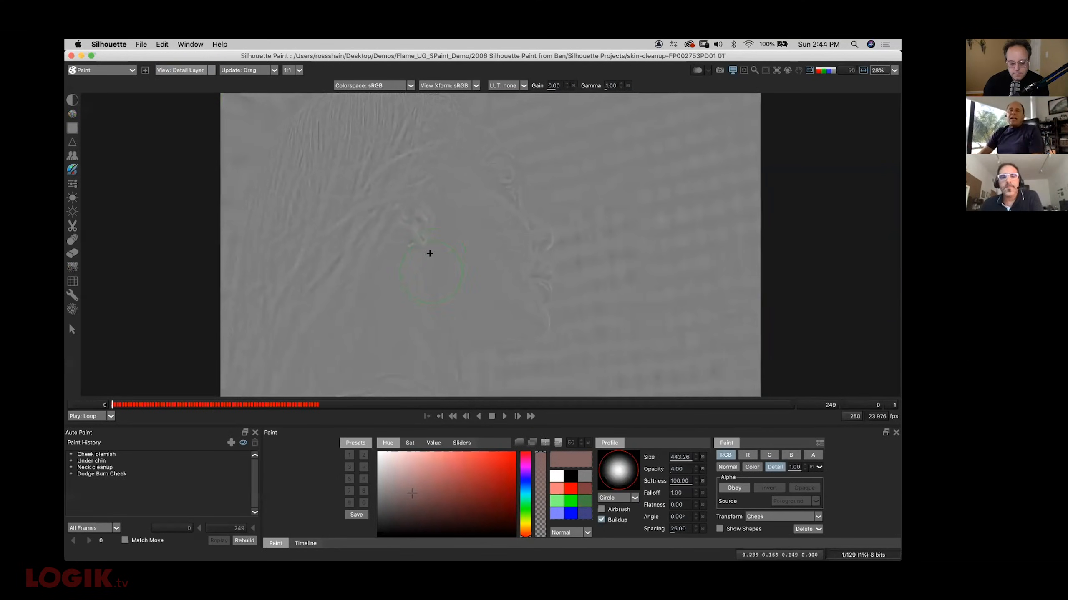
scroll(429, 253, "up", 2)
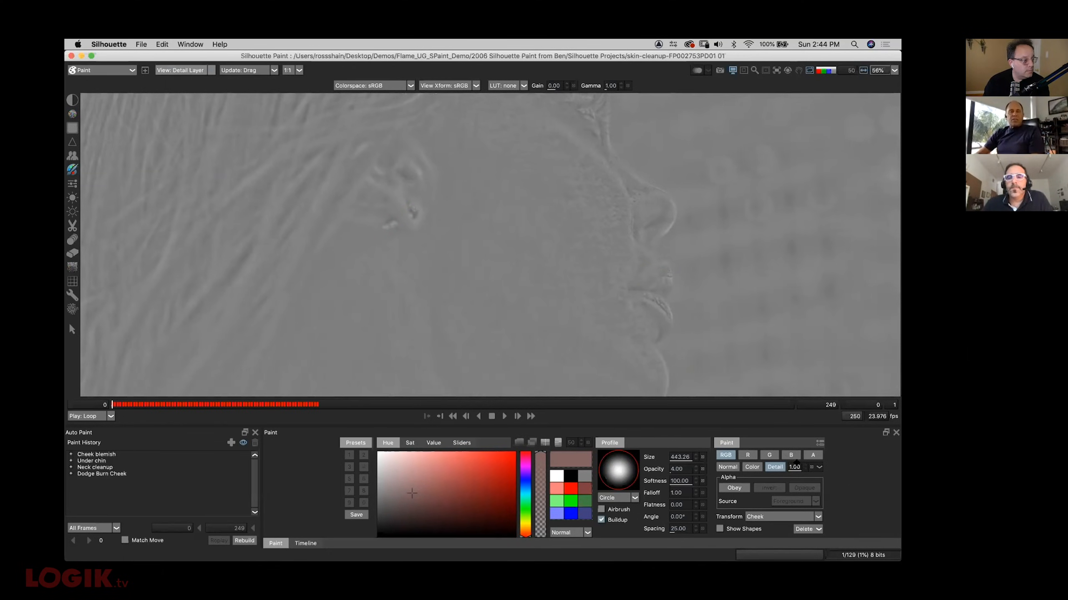
Compare the Medium, Coarse and Fine detail separation presets and intermediate values on the detail layer, ending at 1.00
left_click_drag(793, 466, 795, 468)
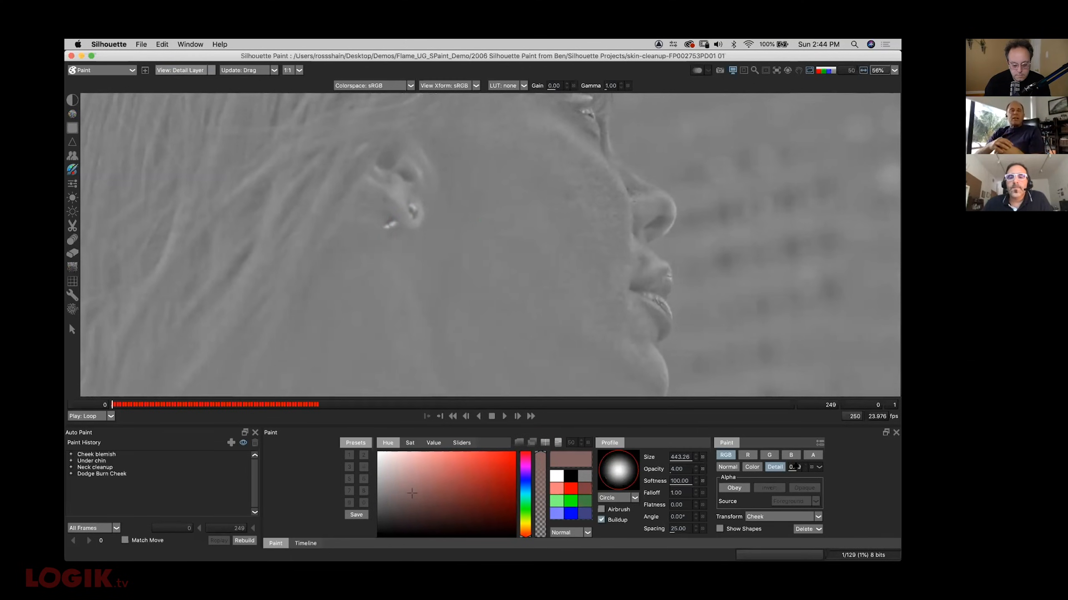
left_click(819, 467)
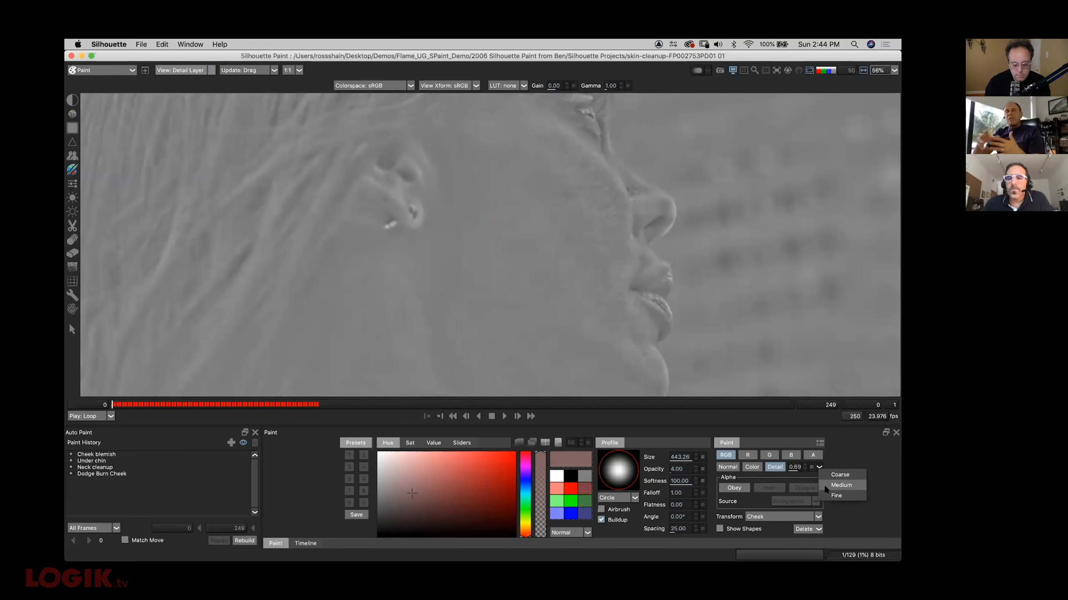
left_click(824, 485)
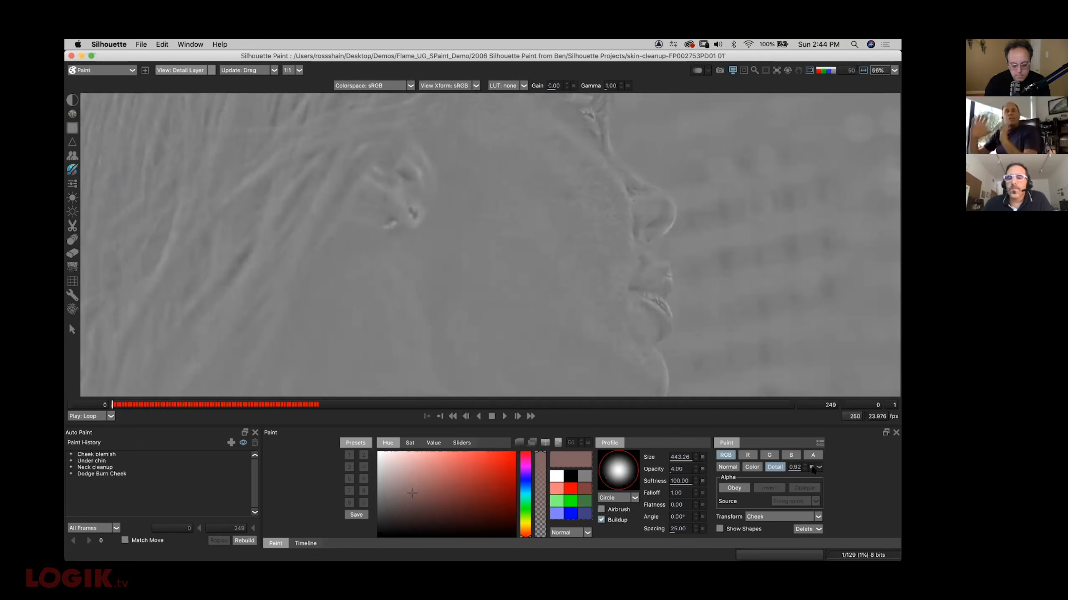
left_click(819, 468)
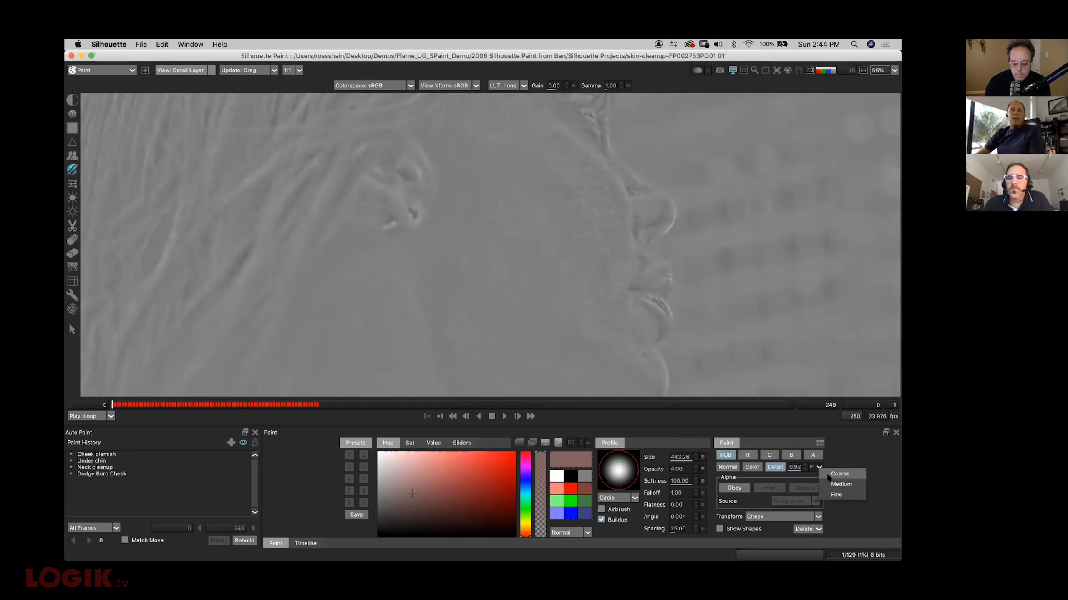
left_click(825, 477)
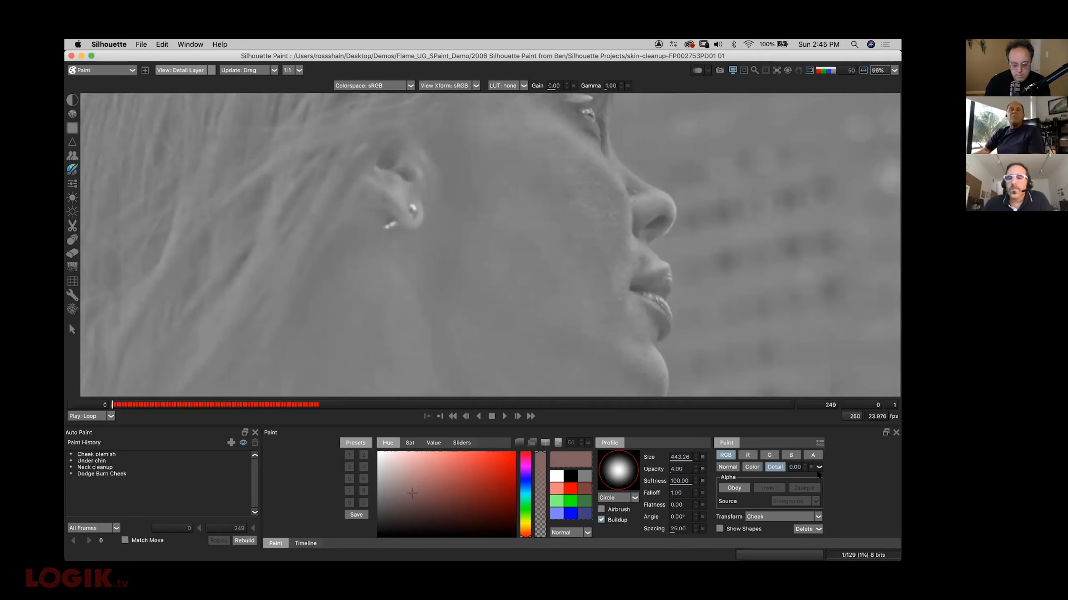
left_click(819, 467)
left_click(836, 492)
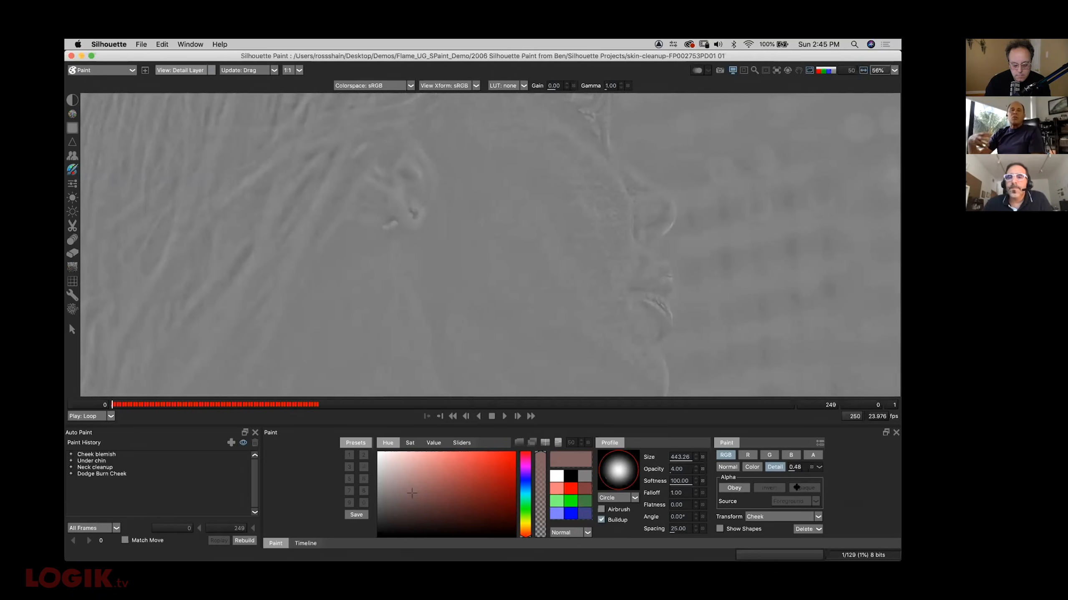
mouse_move(794, 467)
left_mouse_down()
mouse_move(795, 444)
mouse_move(794, 477)
mouse_move(794, 452)
mouse_move(794, 463)
left_mouse_up()
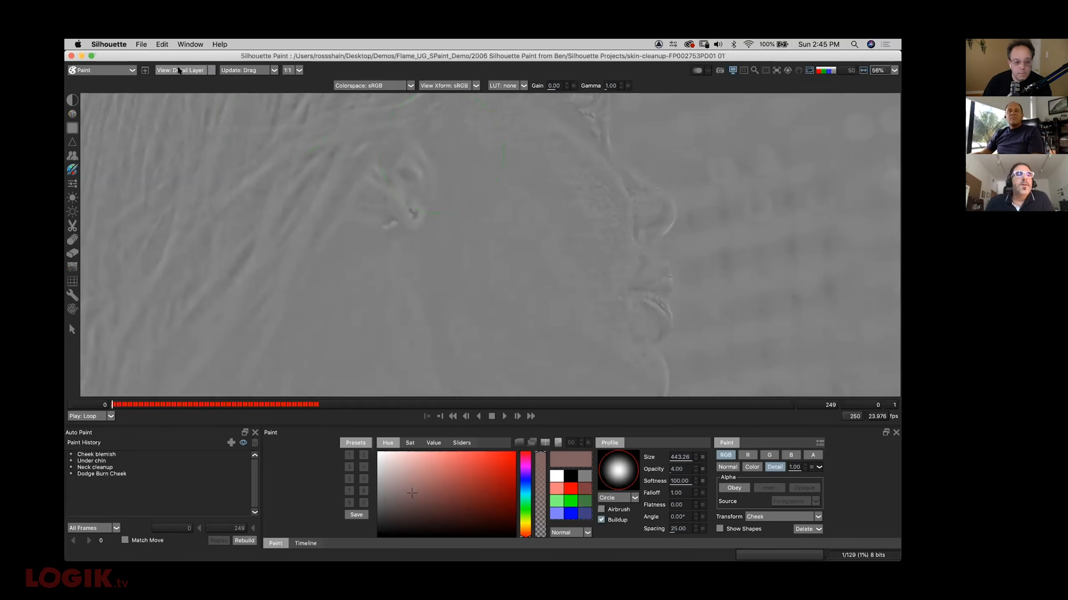
Compare the painted output with the original foreground, examining the cheek blemish up close, and finish on the output view
left_click(179, 71)
left_click(185, 79)
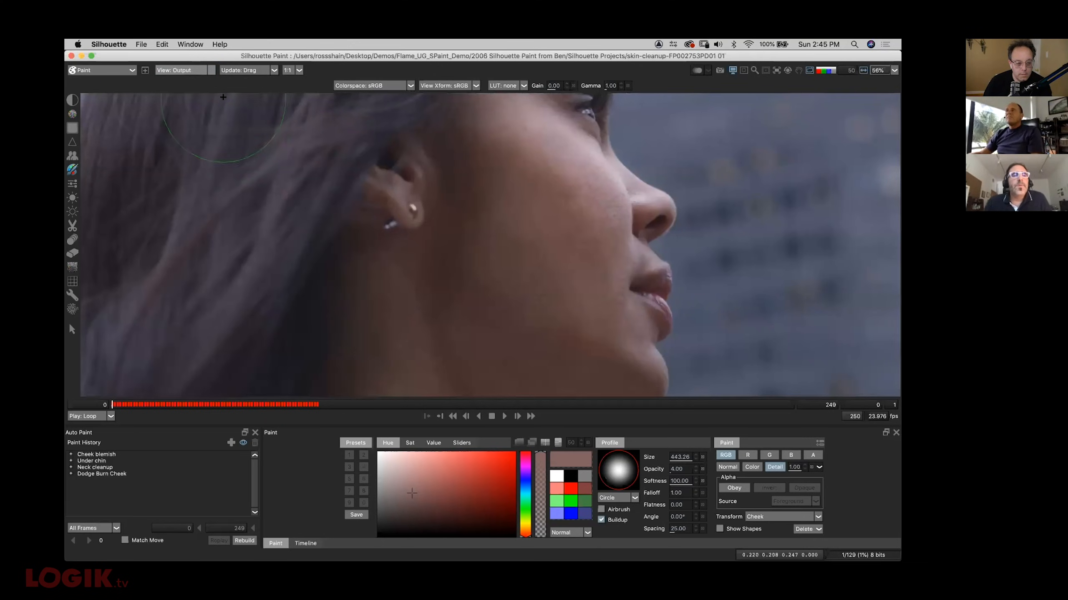
key("f")
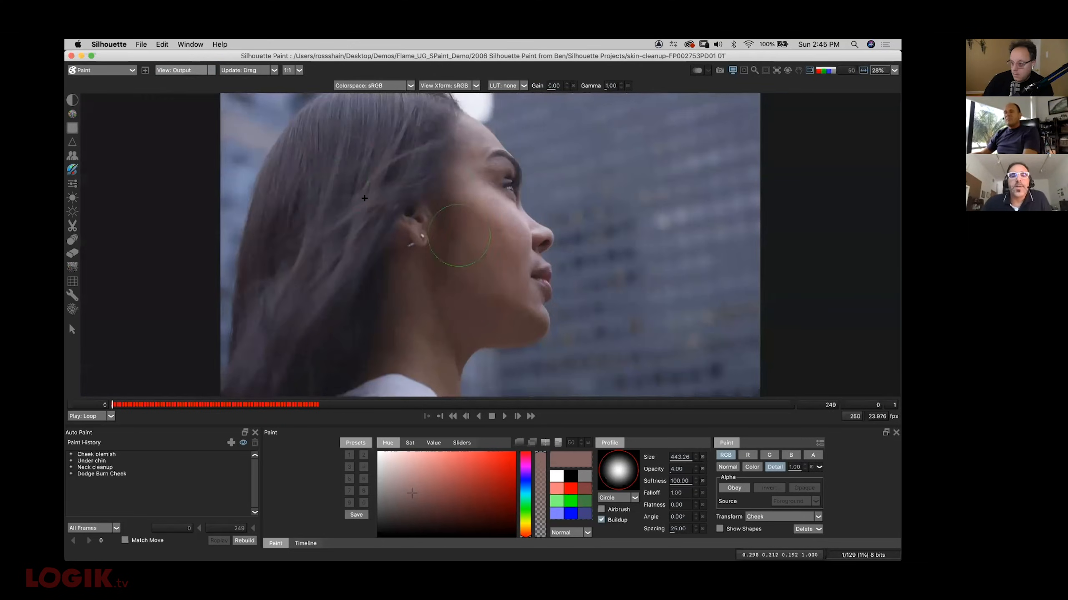
left_click(190, 70)
left_click(191, 85)
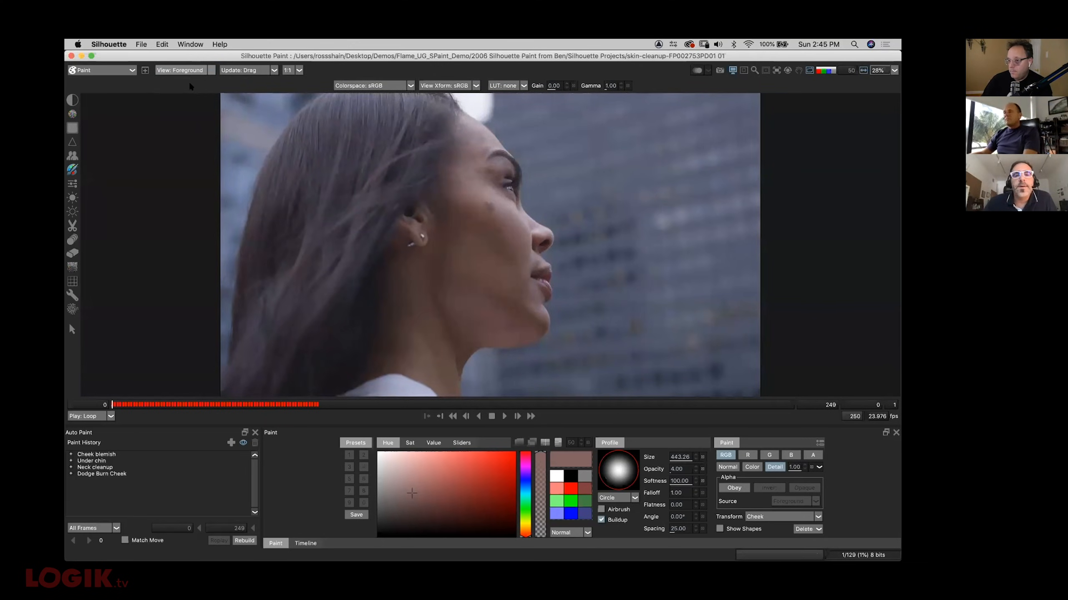
scroll(460, 226, "up", 3)
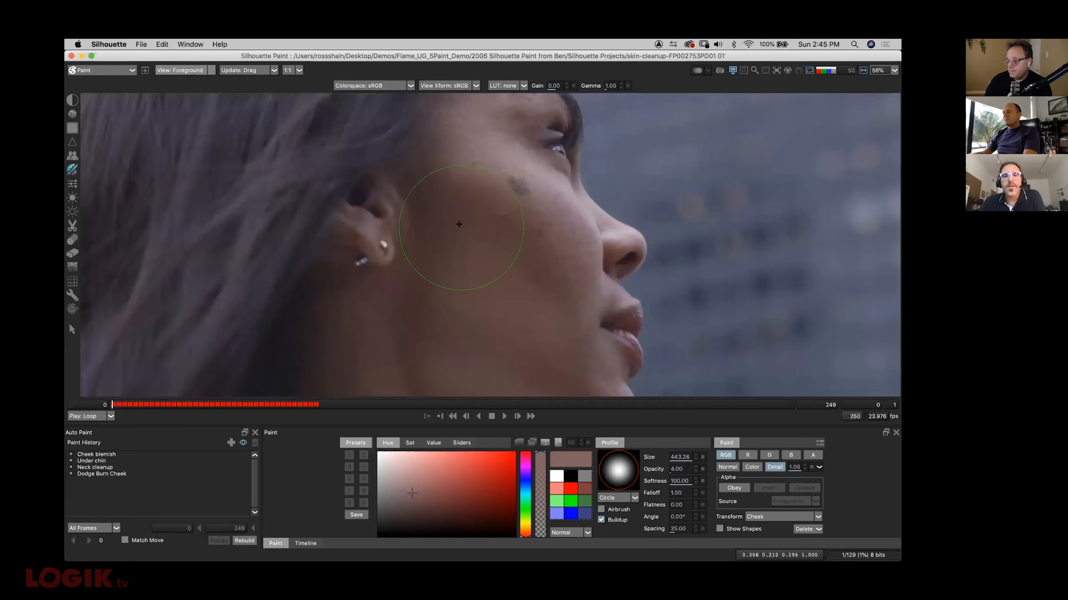
left_click(189, 70)
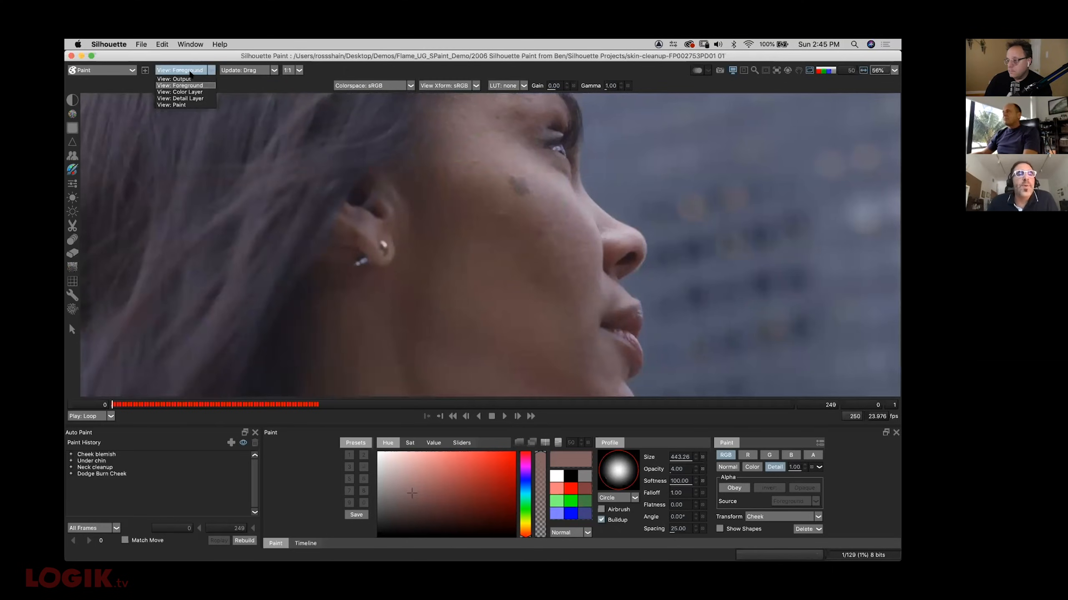
left_click(188, 79)
left_click(195, 70)
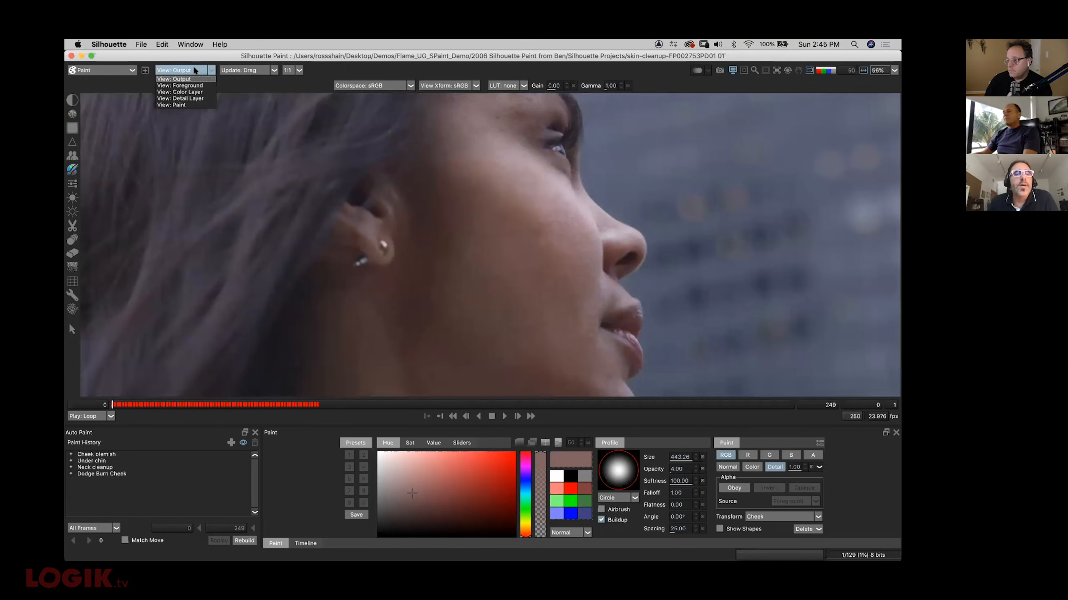
left_click(188, 86)
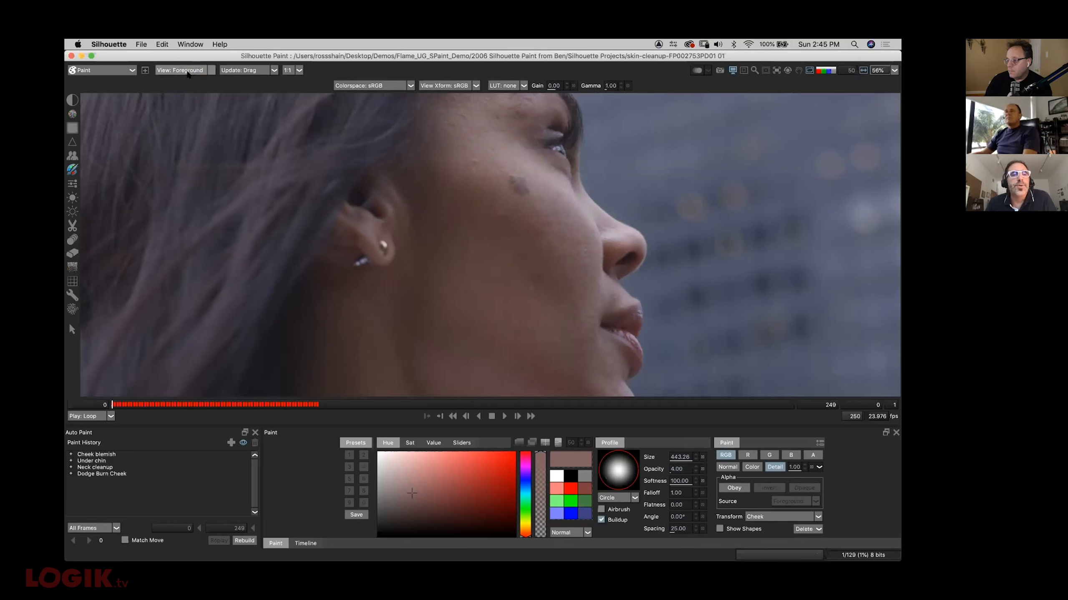
left_click(185, 70)
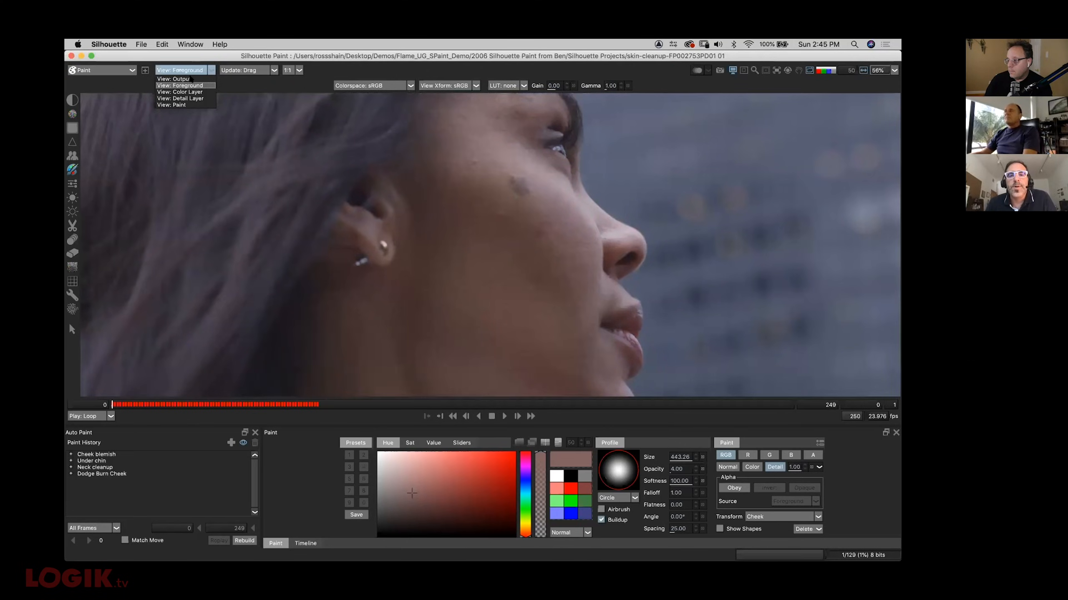
left_click(182, 80)
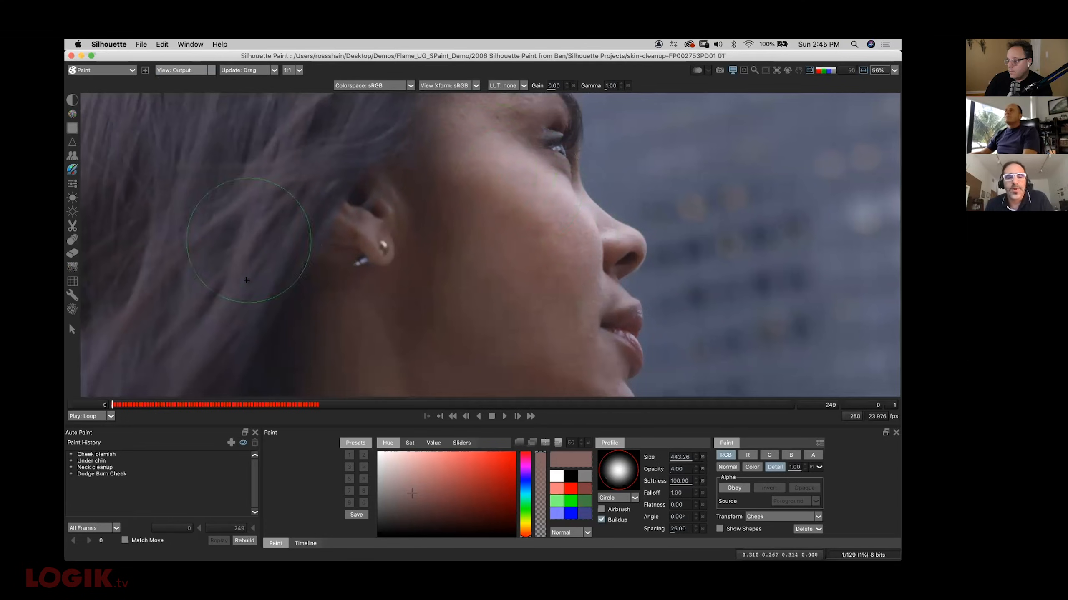
Expand the Cheek blemish group in the paint history and select it to show its strokes on the face
left_click(71, 455)
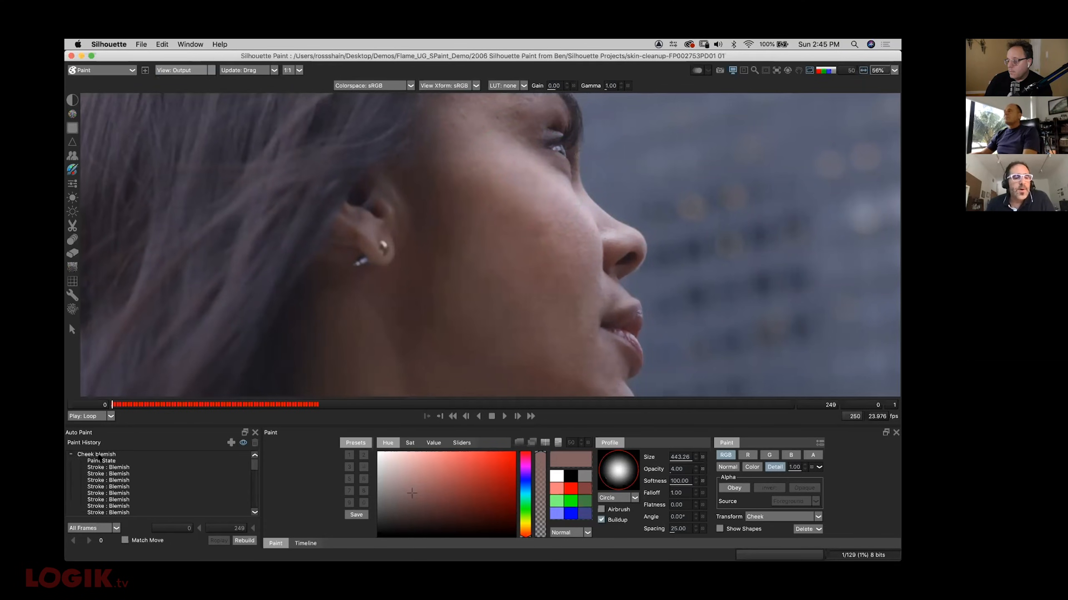
left_click(101, 455)
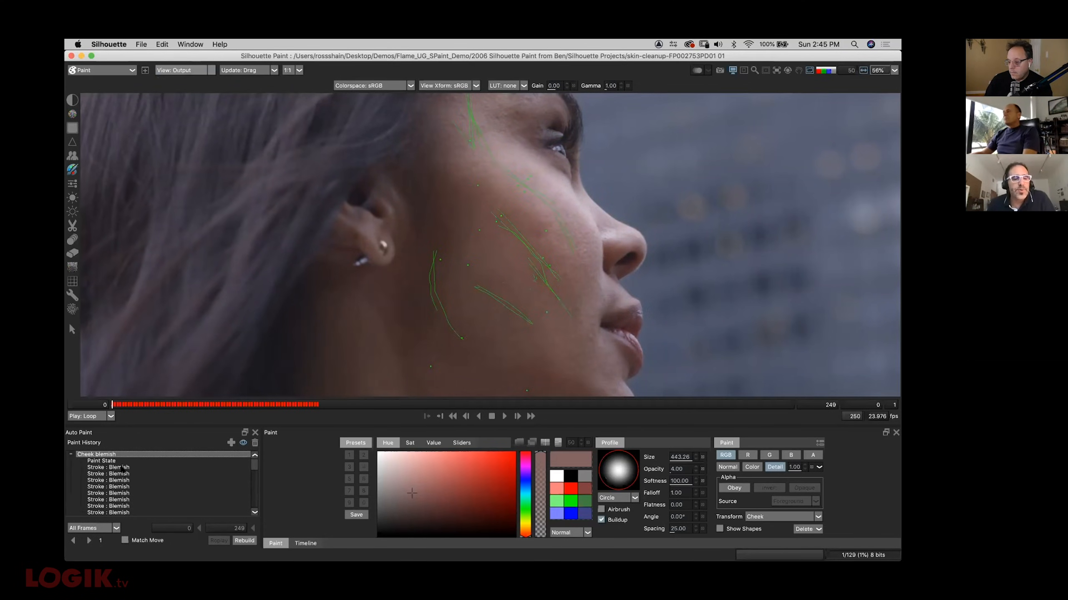
Look through the recorded strokes in the Cheek blemish group of the paint history, then collapse the group
left_click(120, 467)
left_click(119, 480)
left_click(118, 468)
left_click(108, 454)
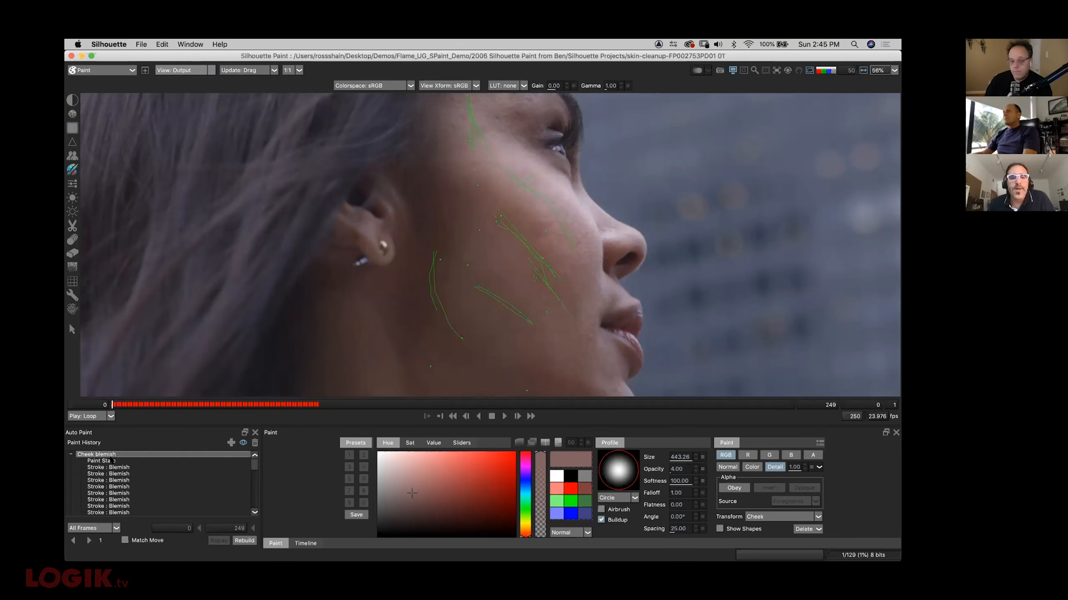
scroll(254, 463, "down", 2)
scroll(253, 463, "up", 2)
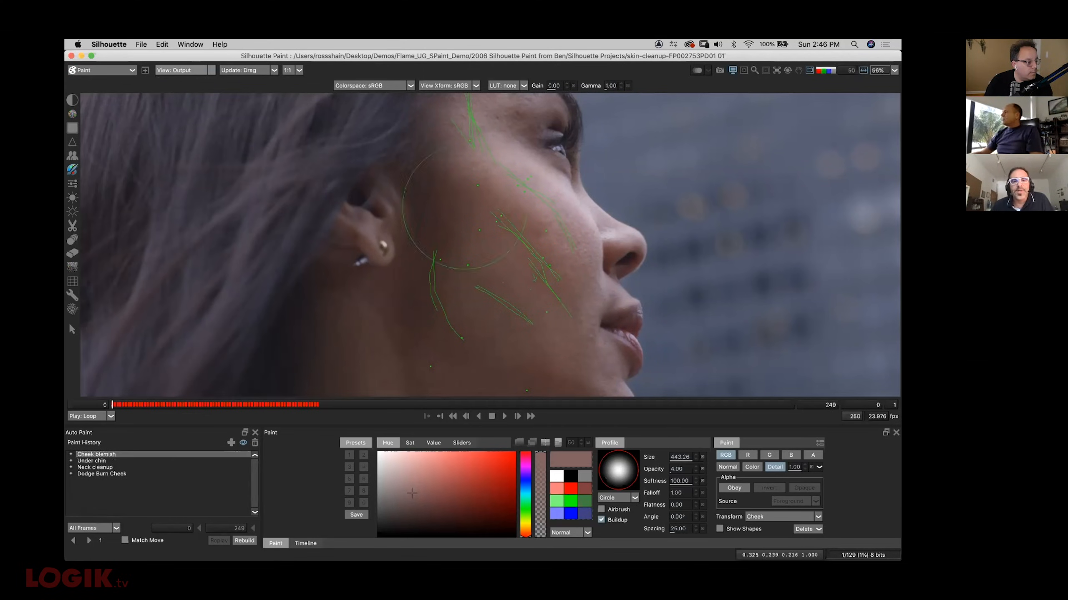
Select the Under chin group to show its strokes and compare the painted output with the original foreground along the jawline
left_click(91, 460)
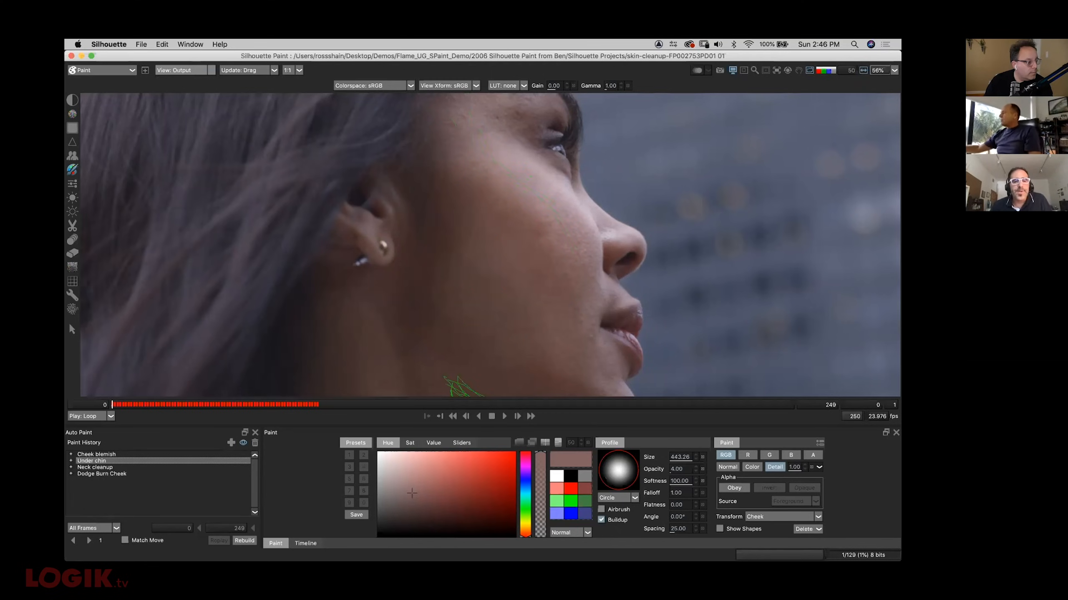
key("minus")
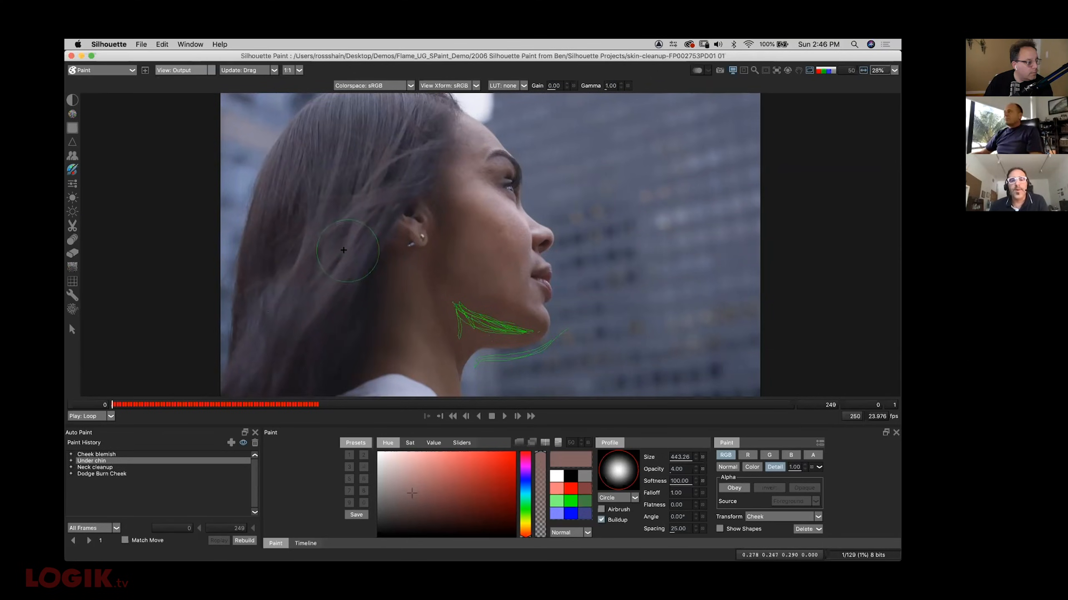
key("1")
key("2")
key("1")
key("2")
key("1")
Play the original foreground clip from the start, then stop playback
mouse_move(112, 404)
left_mouse_down()
mouse_move(230, 404)
mouse_move(103, 412)
left_mouse_up()
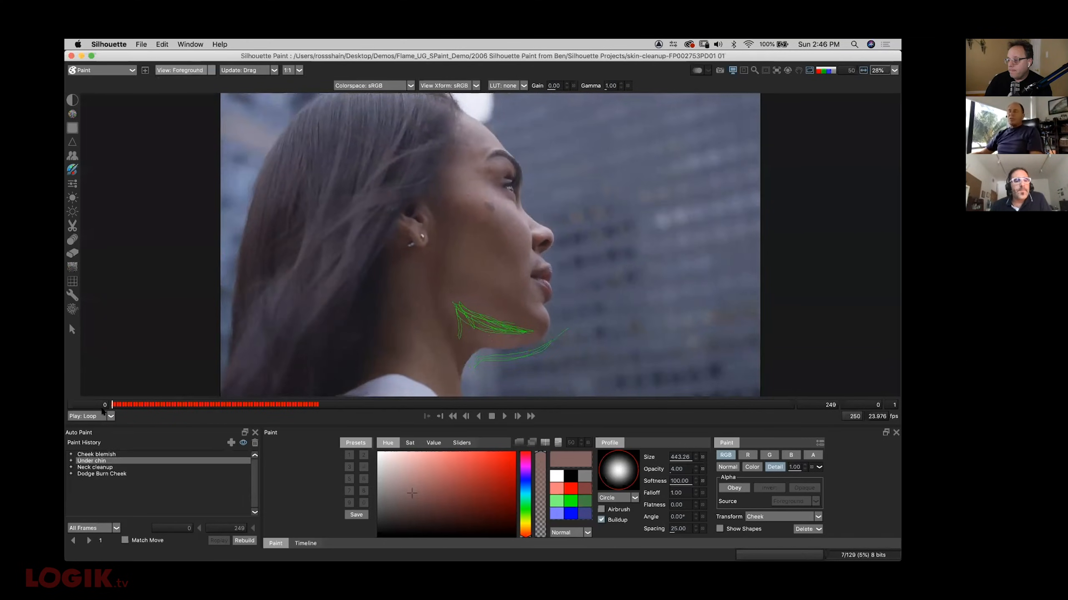
left_click(503, 416)
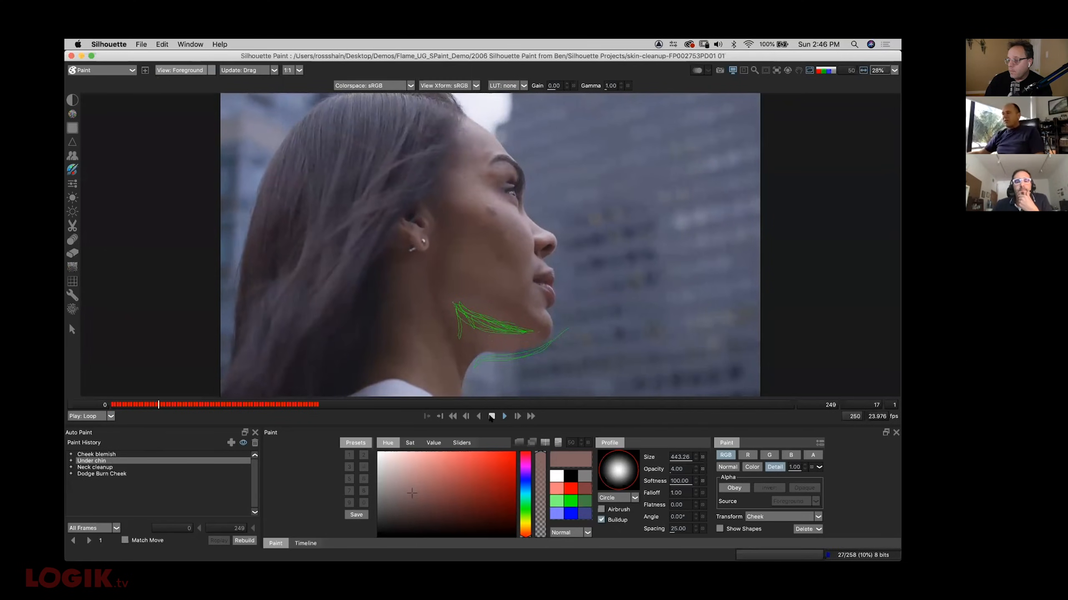
left_click(490, 416)
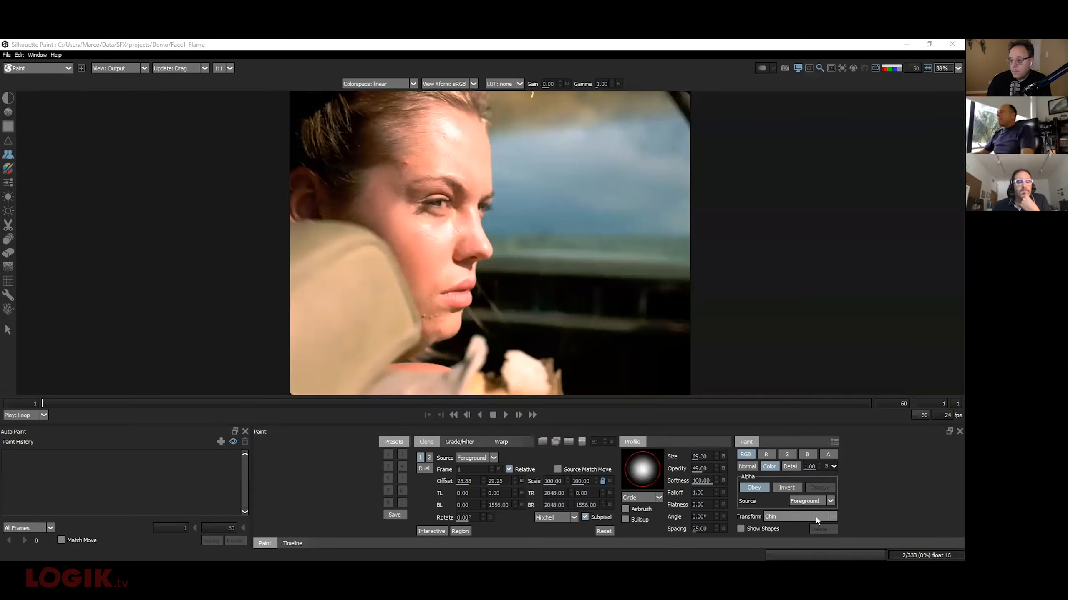
Set the paint mode to Detail on the car-window face shot and inspect its color layer and detail layer
left_click(790, 466)
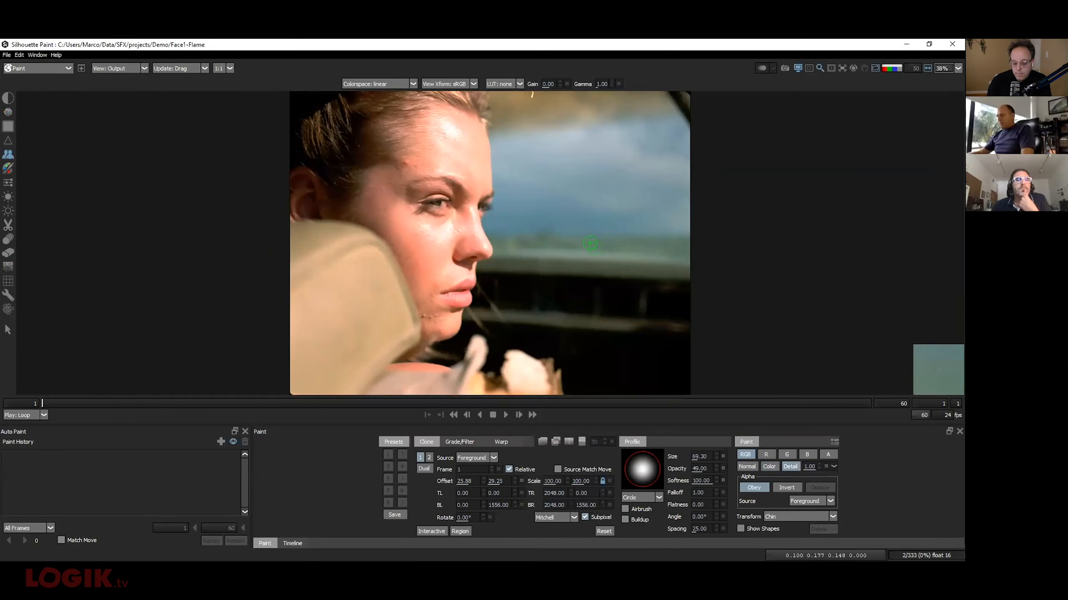
key("3")
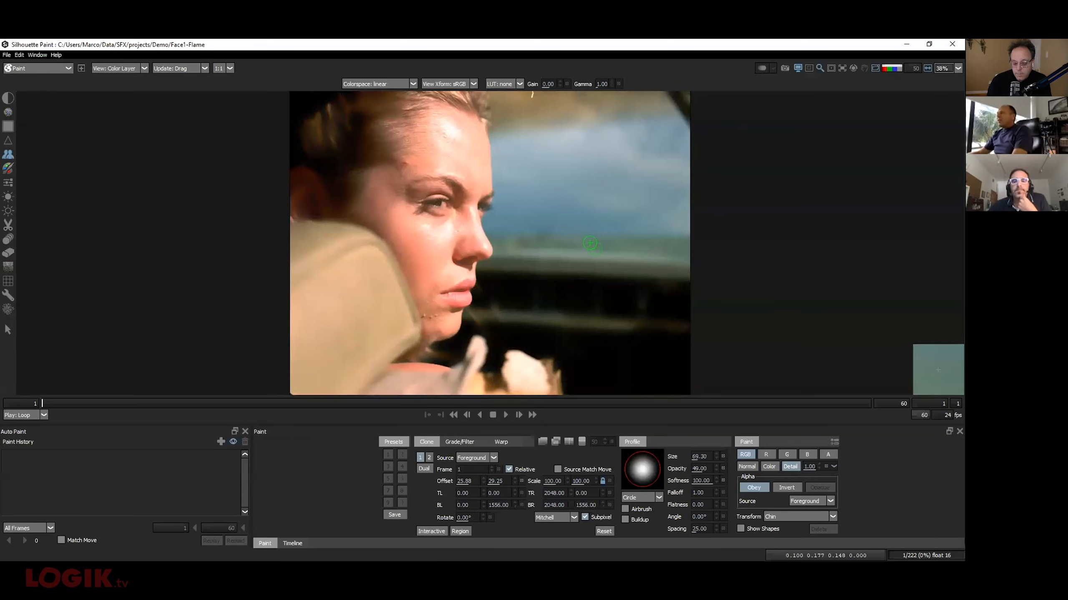
key("4")
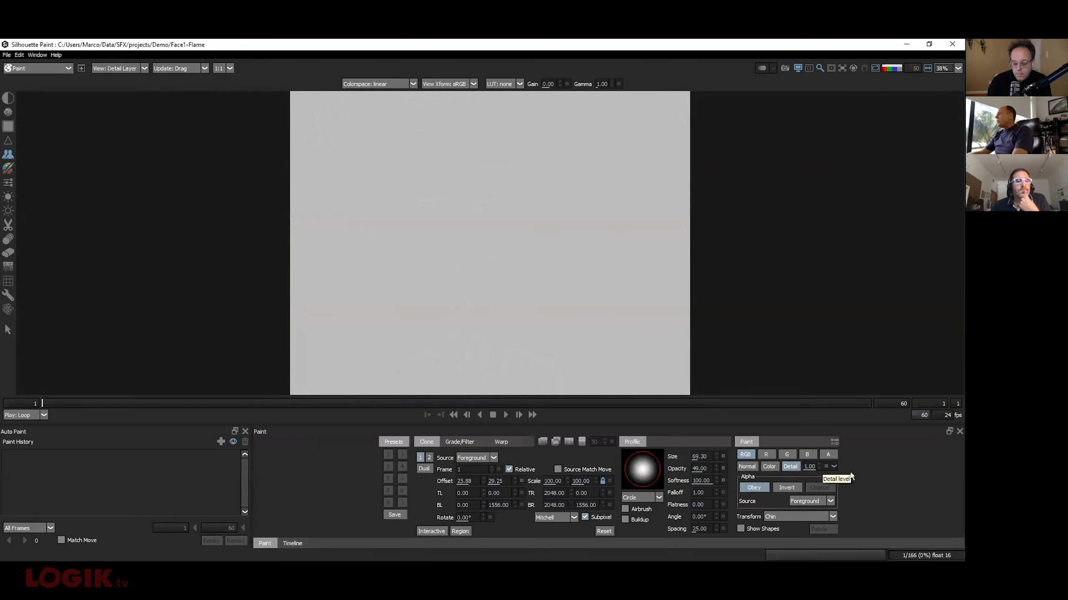
Set the detail level to 0.50 and return to the output view
left_click(808, 465)
type(".5")
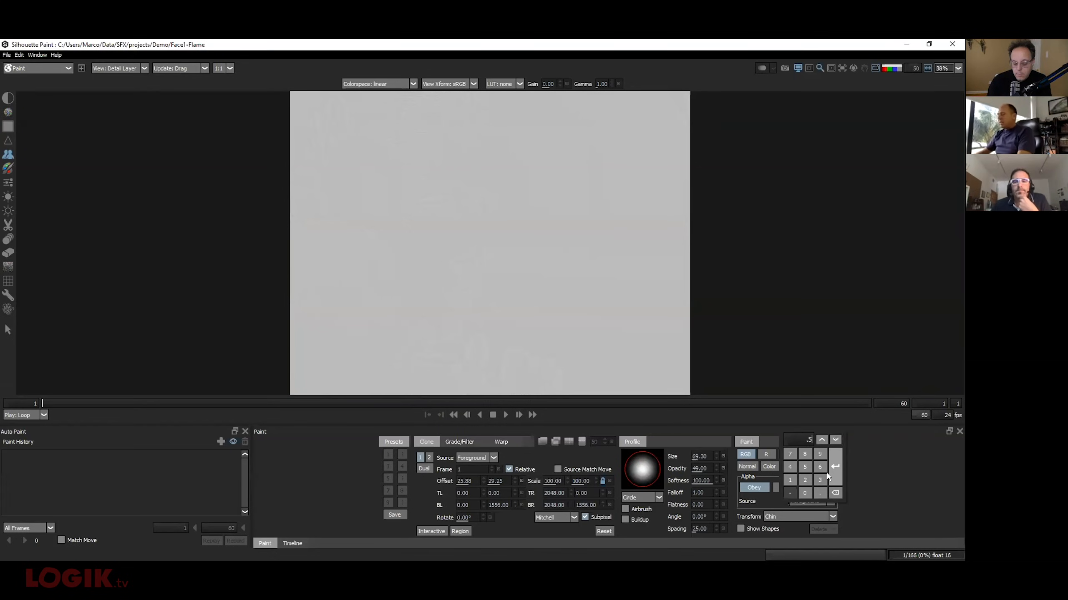
key("Return")
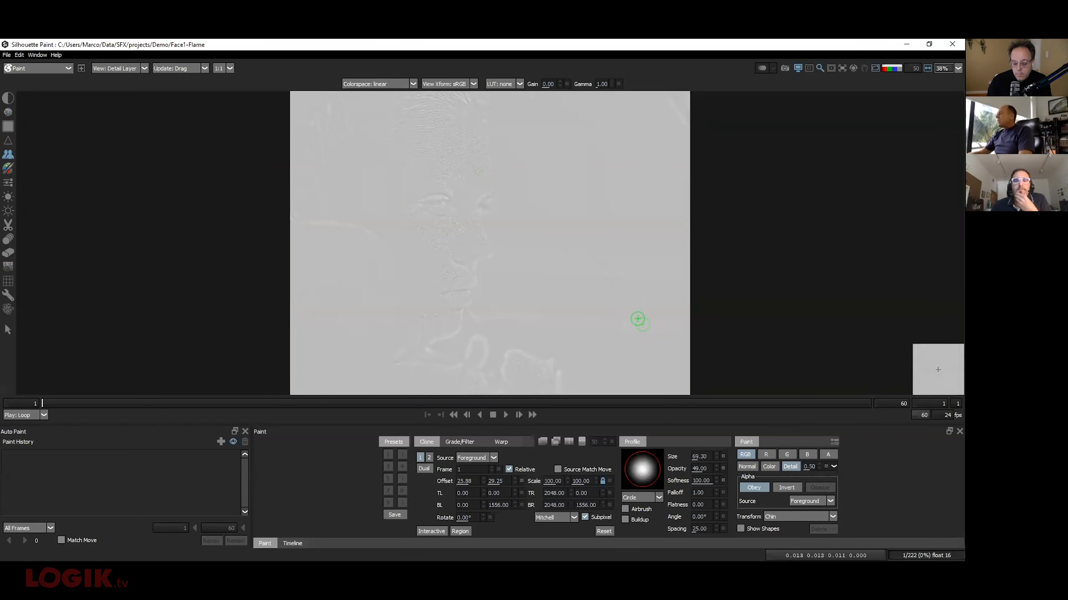
key("1")
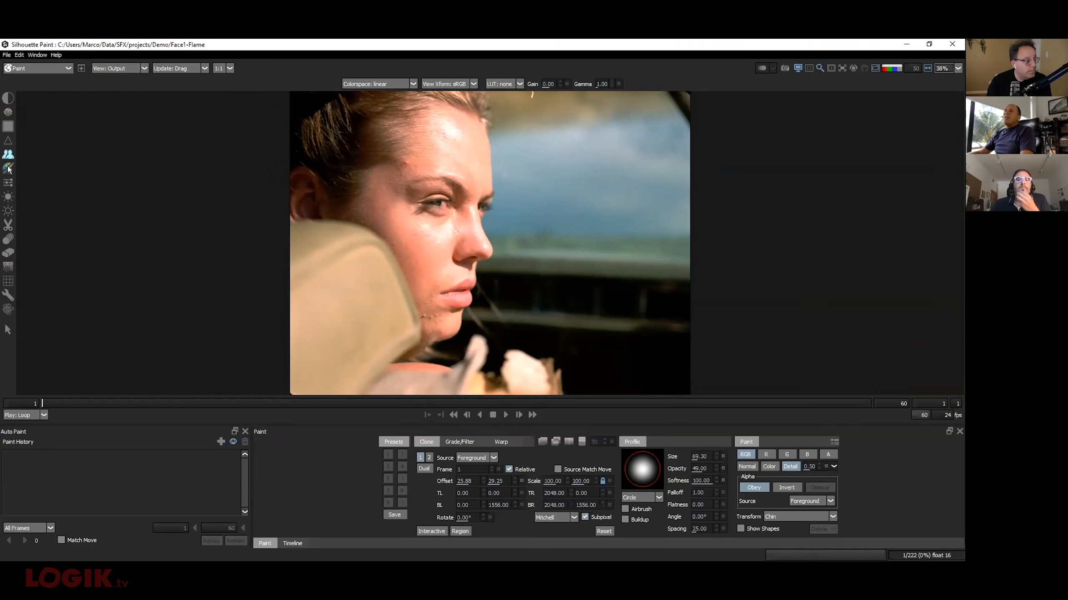
Burn the shiny highlights on the woman's forehead in Color mode, undoing the initial Detail-mode stroke and the last burn stroke
left_click(9, 210)
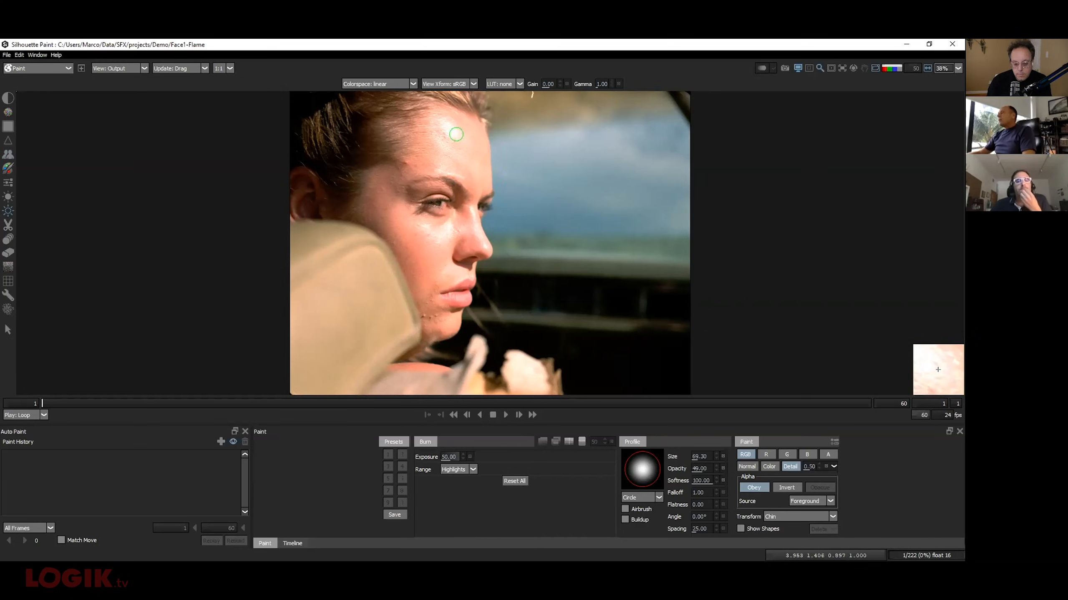
left_click_drag(444, 123, 452, 137)
key("ctrl+z")
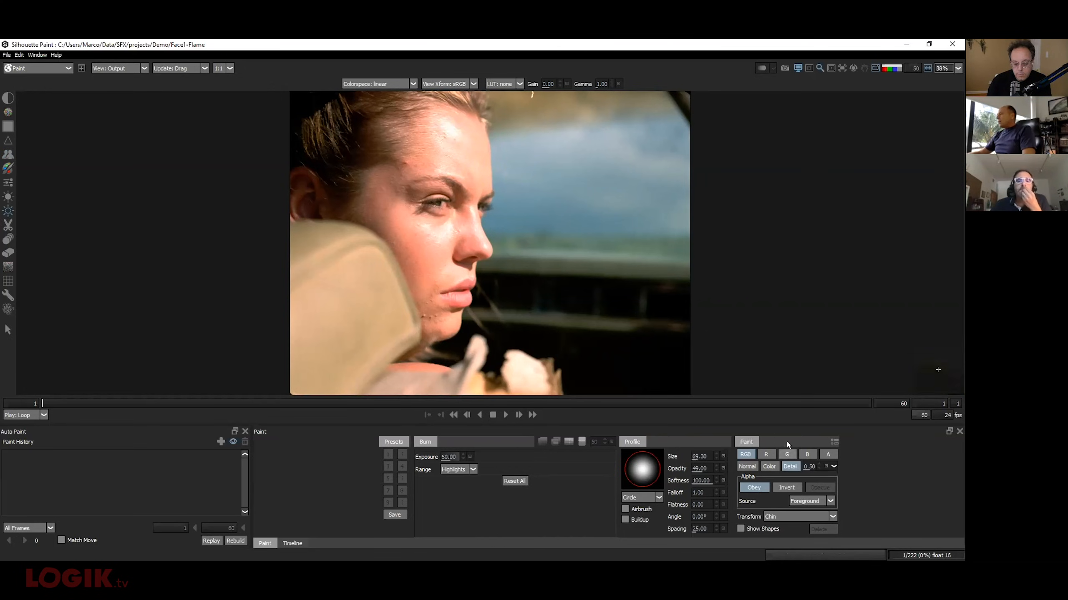
left_click(764, 467)
scroll(463, 145, "up", 5)
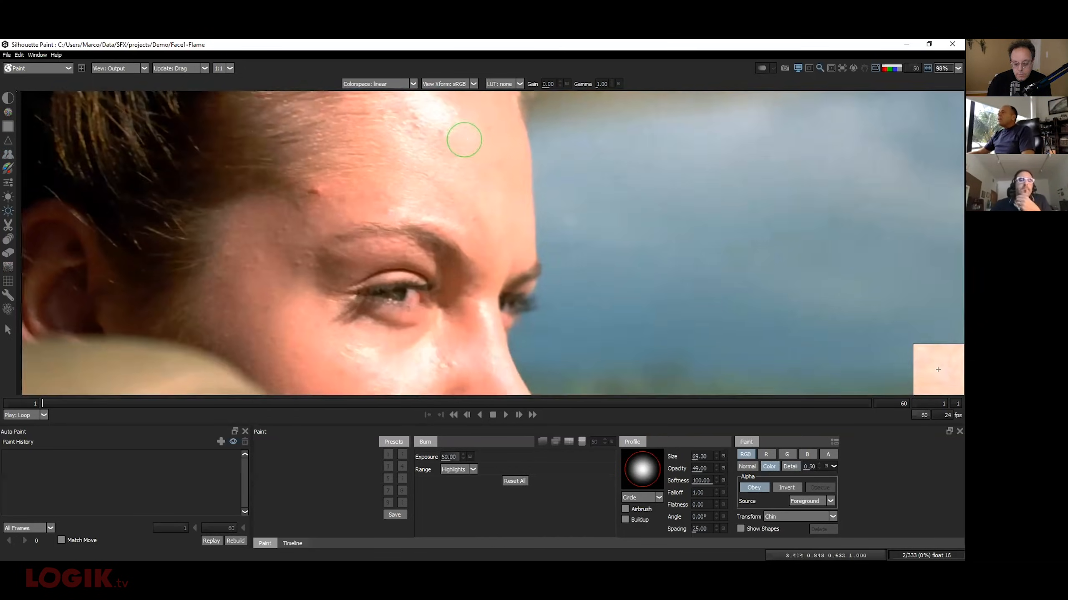
left_click_drag(476, 184, 477, 189)
mouse_move(434, 150)
left_mouse_down()
mouse_move(424, 145)
mouse_move(463, 171)
mouse_move(453, 164)
mouse_move(430, 230)
mouse_move(437, 155)
left_mouse_up()
key("ctrl+z")
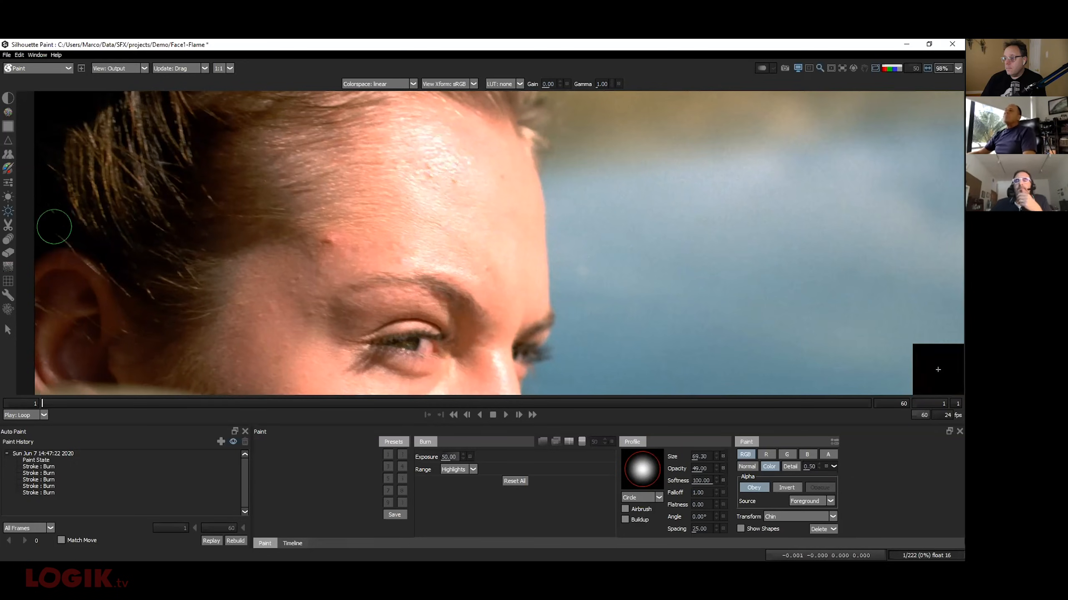
Smooth the forehead highlights with the Drag brush enlarged to size 186.61
left_click(8, 239)
left_click_drag(450, 172, 506, 246, "ctrl")
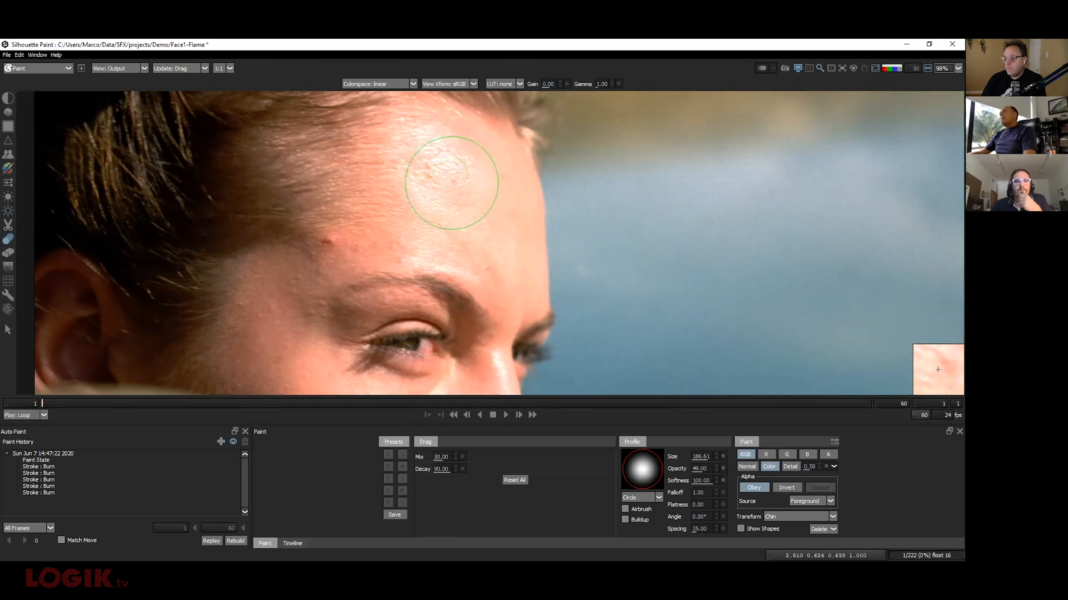
mouse_move(455, 176)
left_mouse_down()
mouse_move(434, 153)
mouse_move(471, 194)
mouse_move(415, 151)
mouse_move(433, 172)
left_mouse_up()
Compare the painted forehead with the original foreground several times, finishing on the output view
scroll(433, 172, "down", 3)
key("1")
key("2")
key("1")
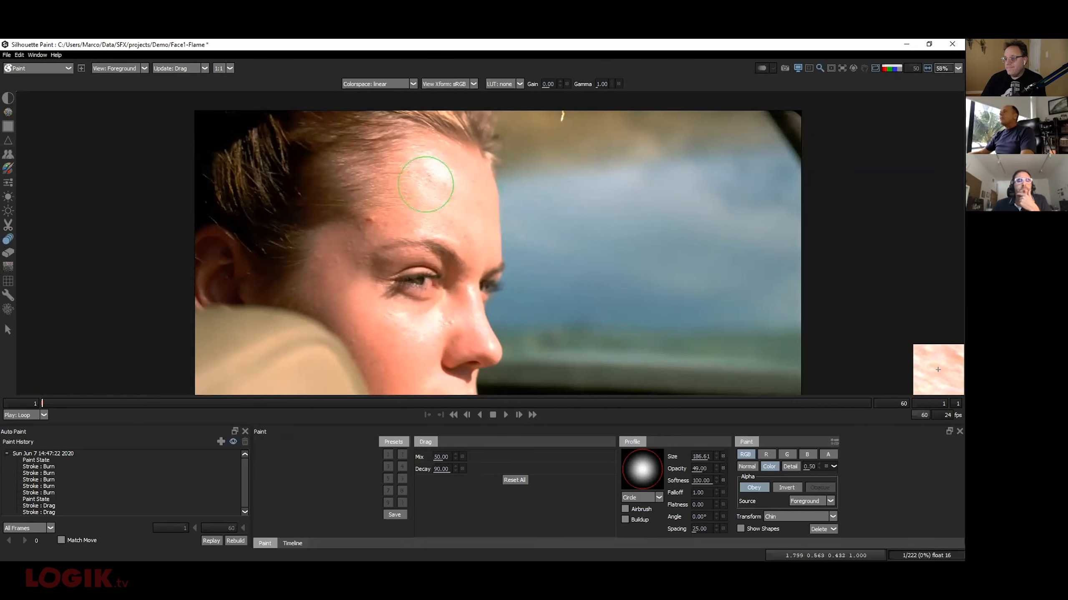
key("2")
key("1")
key("2")
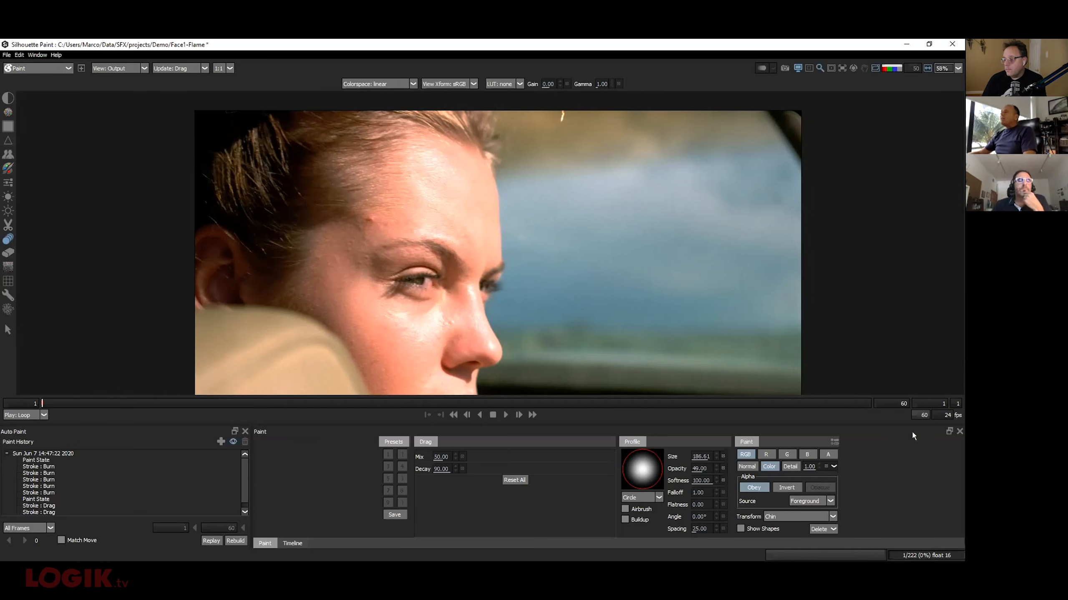
Reduce the brush size to 42.25 and switch to the Blur brush for the red blemish near the temple
left_click_drag(378, 220, 334, 243)
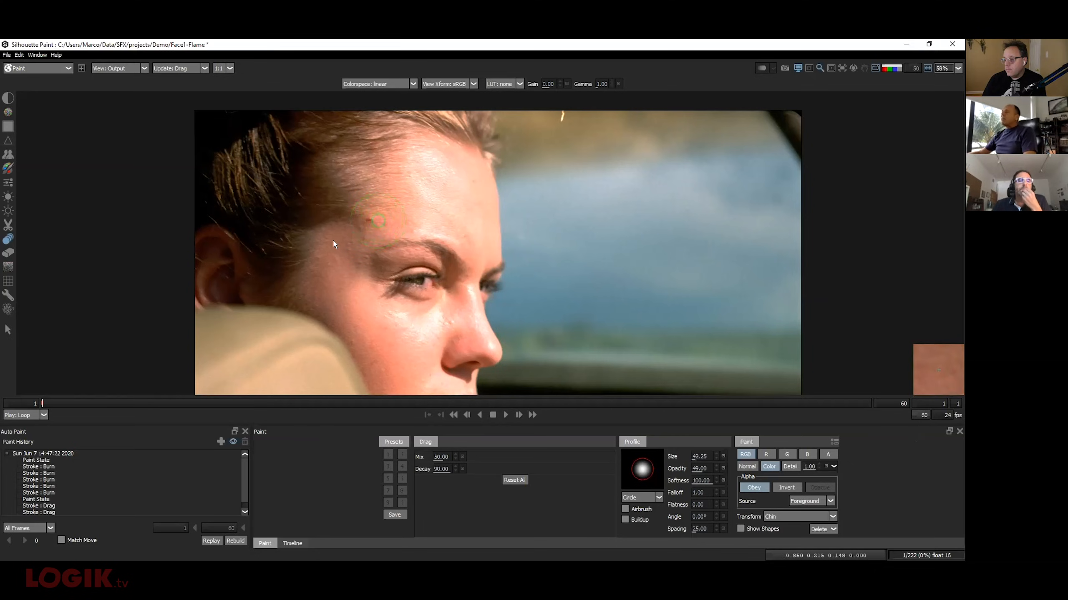
left_click(8, 126)
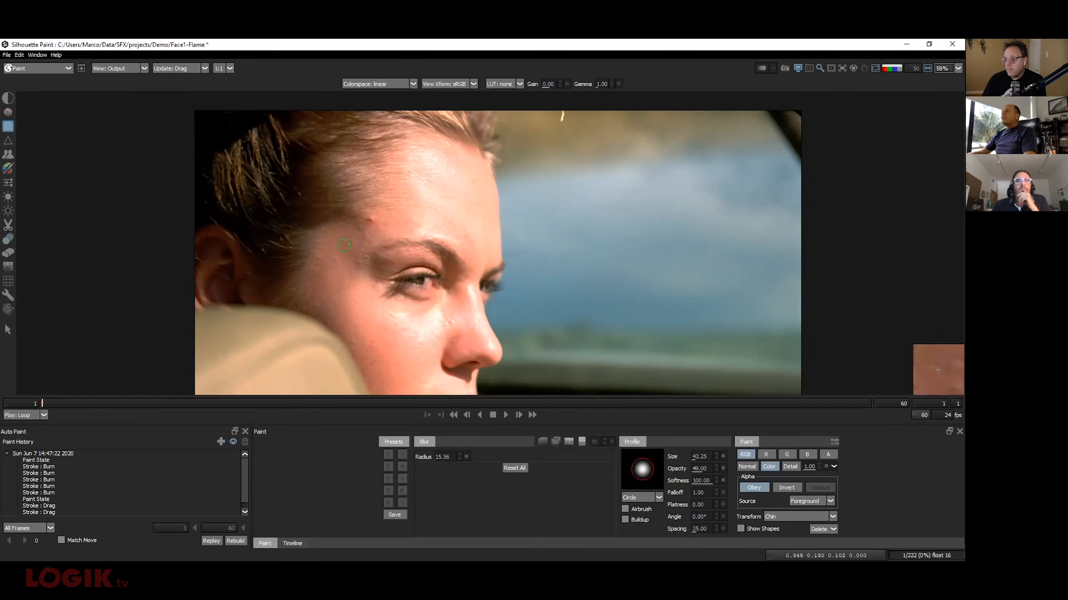
scroll(370, 215, "up", 2)
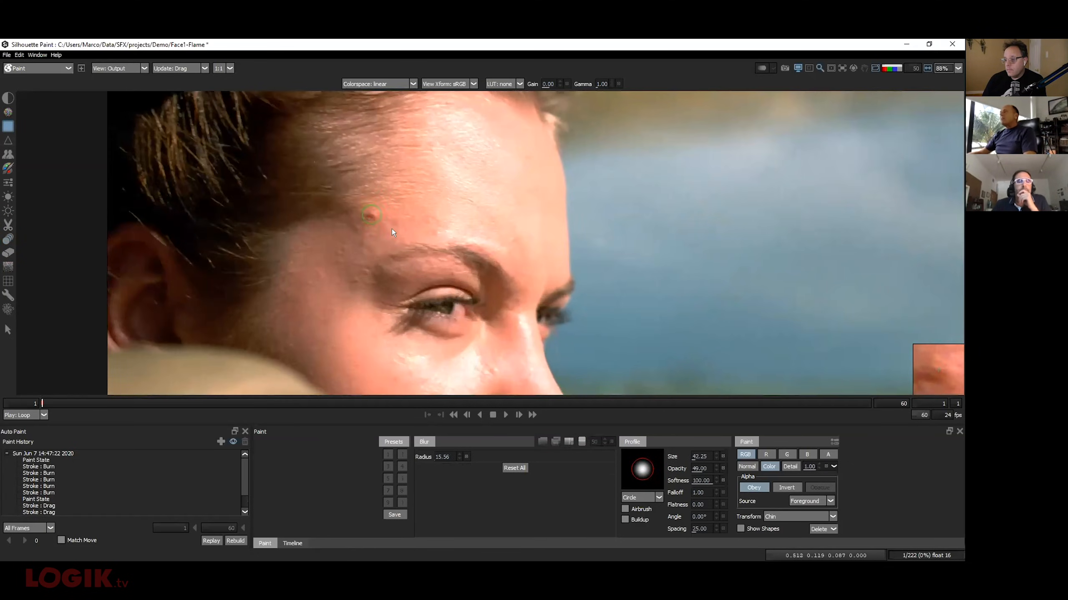
Set the paint mode to Normal, restrict painting to the red channel and turn off the alpha Obey option
left_click(748, 467)
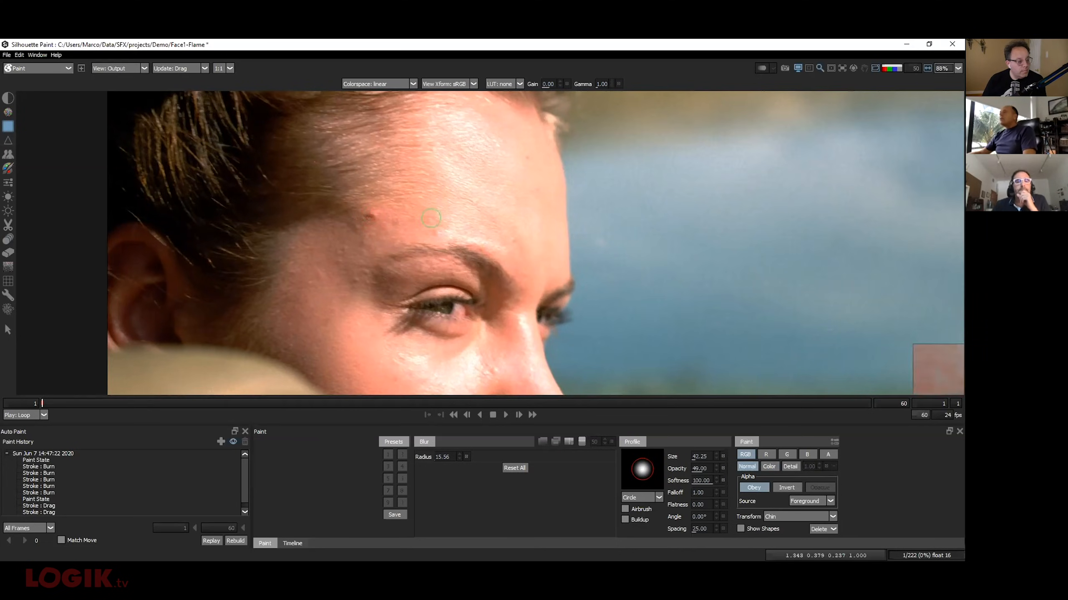
left_click(766, 455)
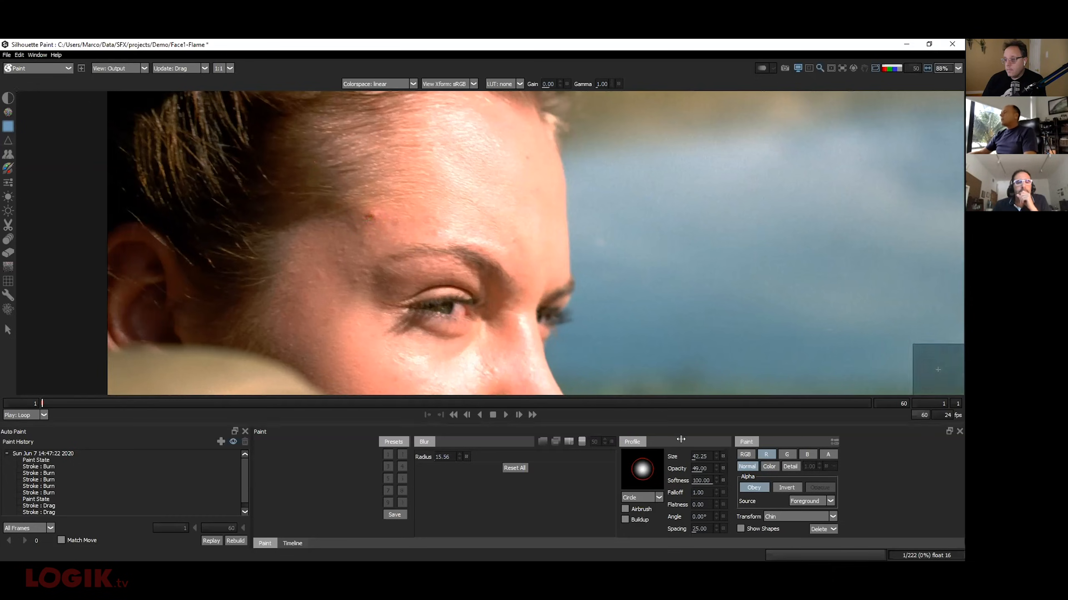
left_click(753, 487)
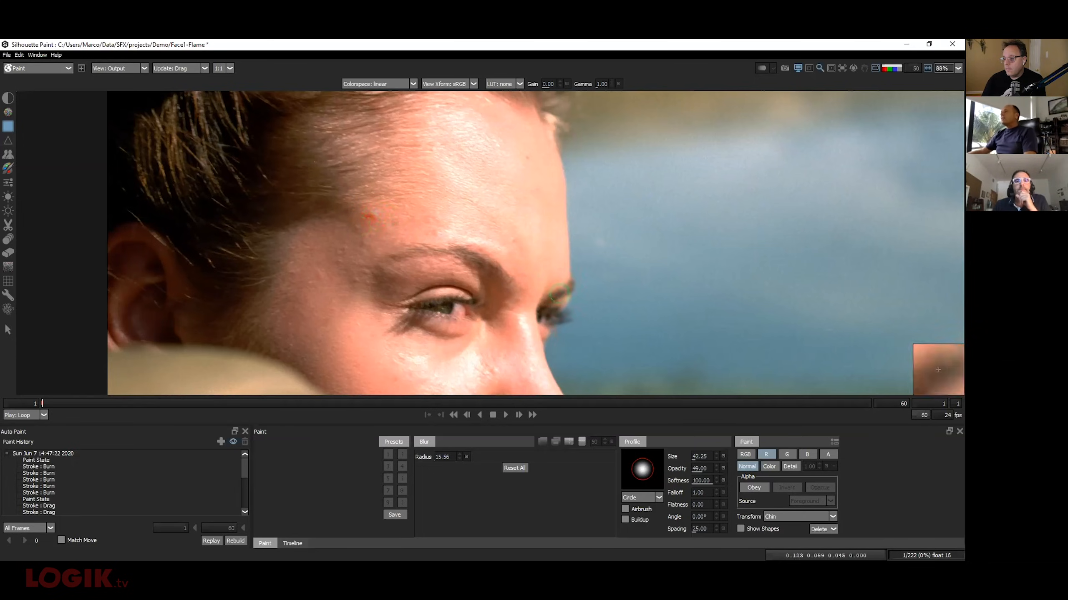
Set the paint mode to Detail and examine the temple blemish on the detail layer and the color layer
left_click(791, 466)
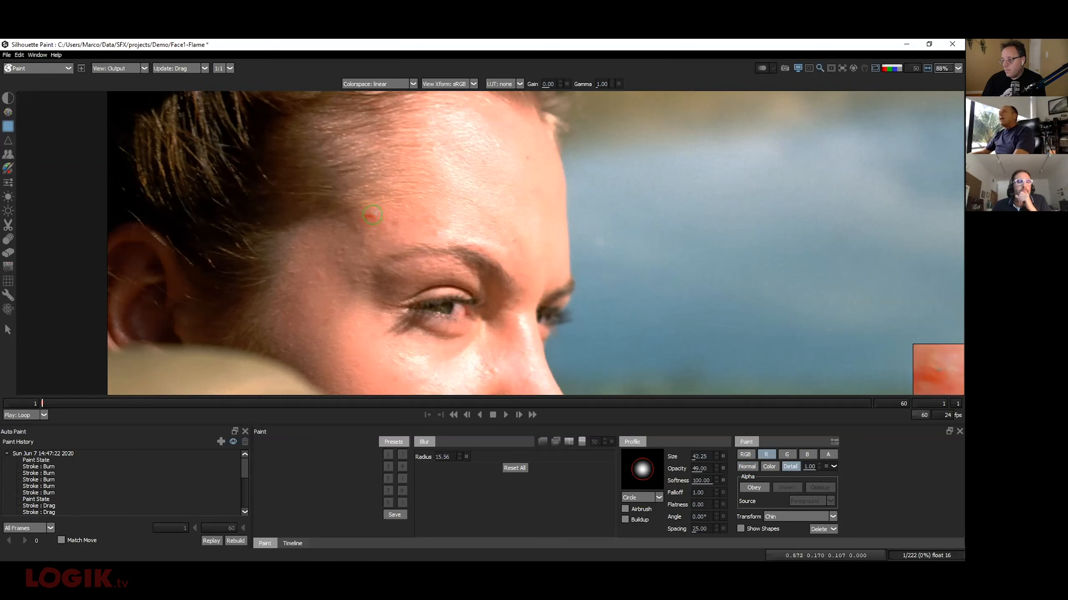
key("4")
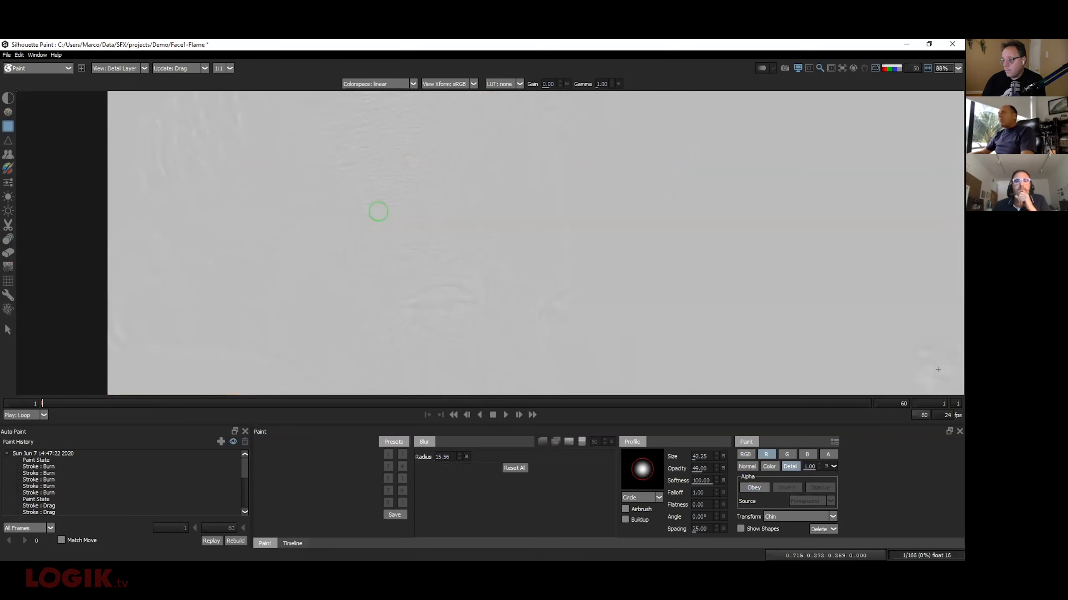
key("3")
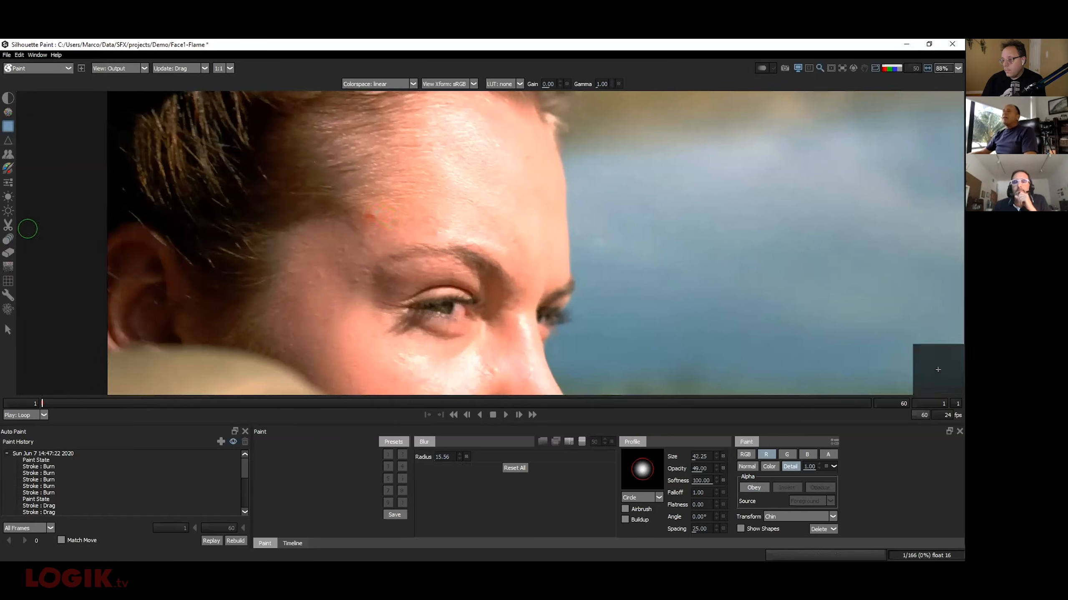
Try the Drag brush in Color mode and the Clone brush in Detail mode for the temple blemish
left_click(8, 239)
left_click(769, 466)
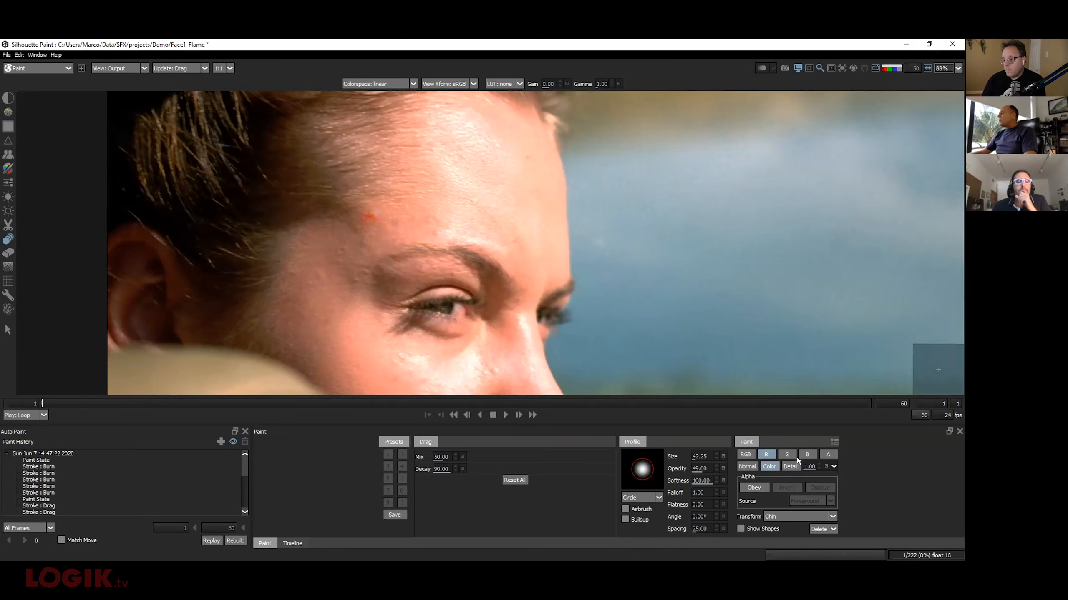
left_click(790, 466)
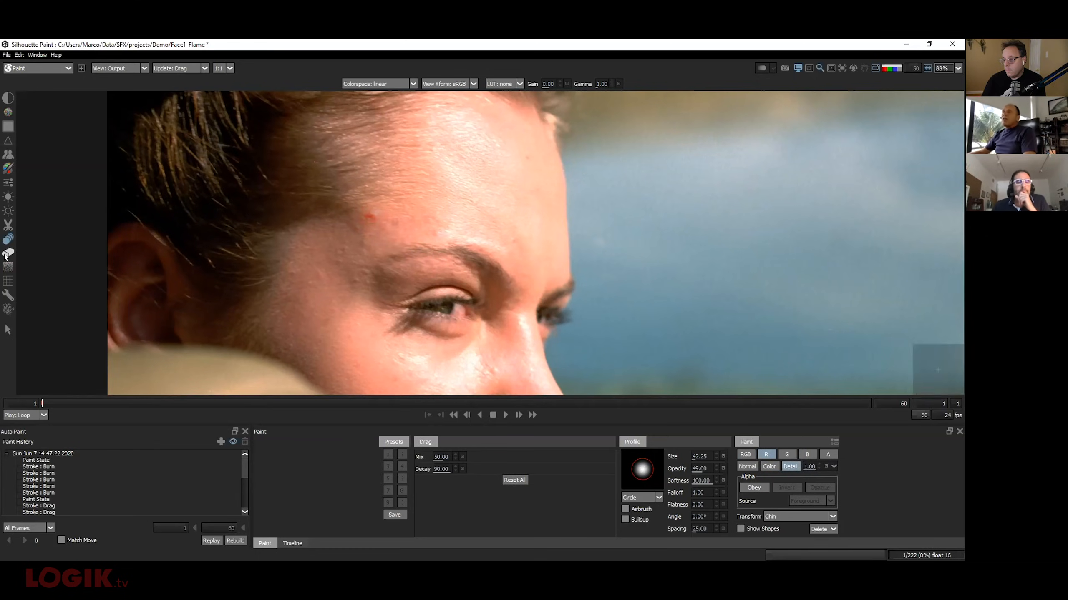
left_click(8, 155)
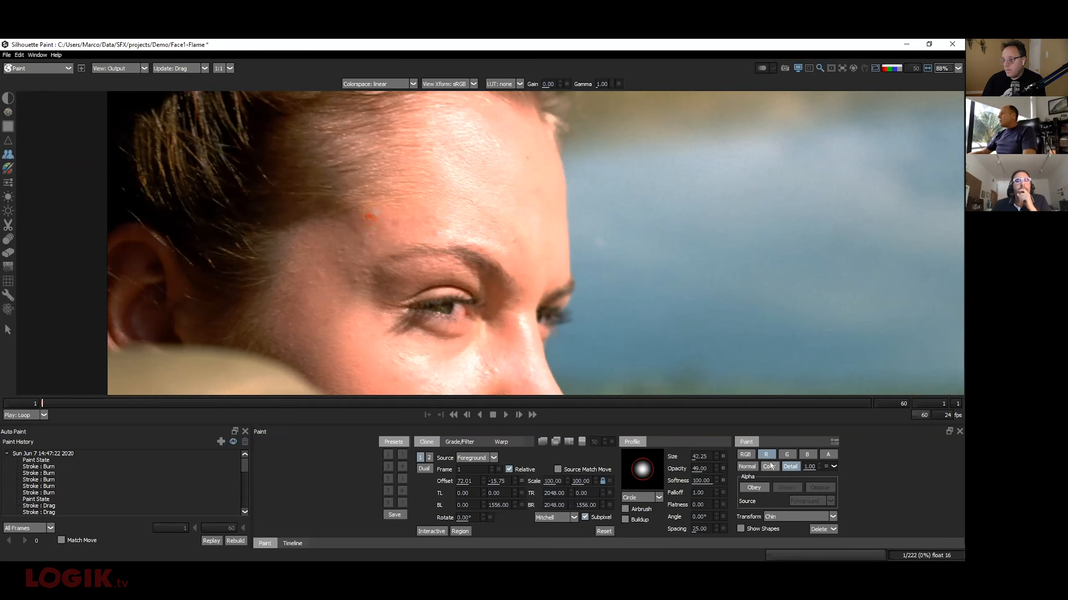
Restore painting to all RGB channels and choose the Drag brush in Color mode for the temple blemish
left_click(744, 456)
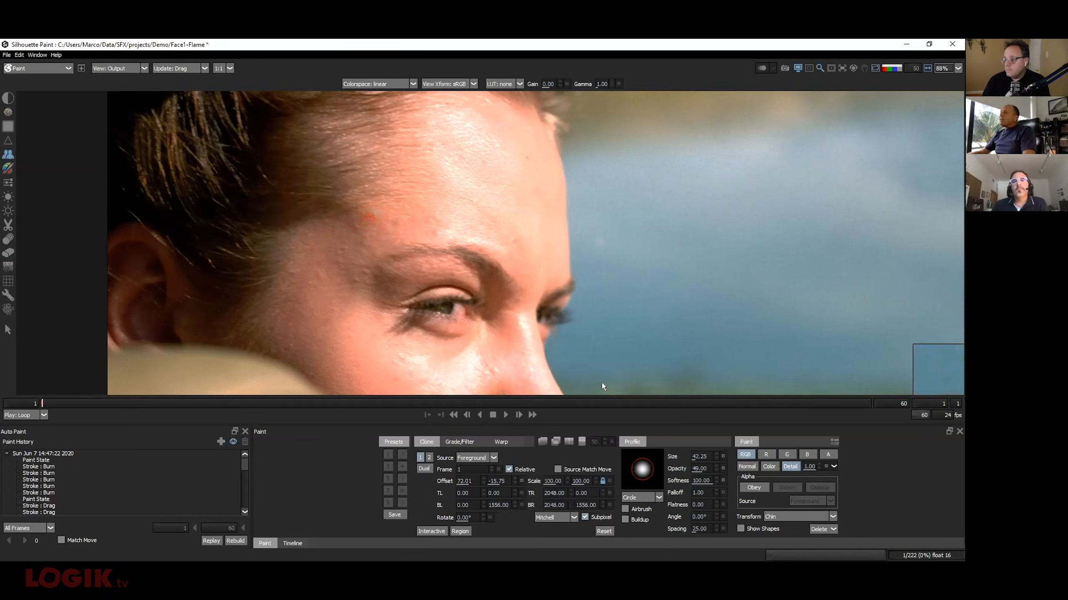
left_click(769, 466)
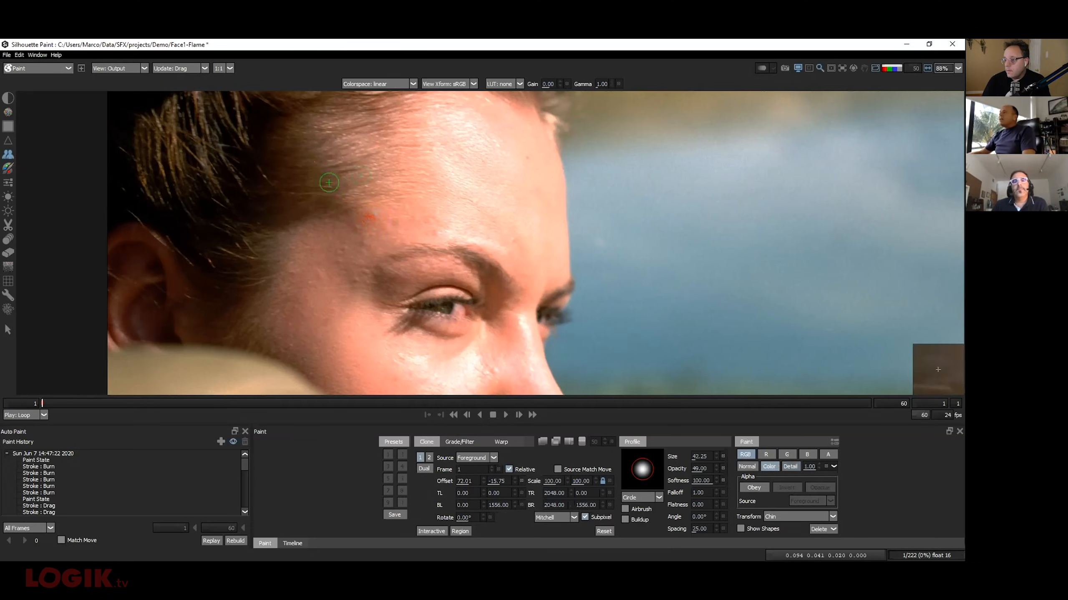
left_click(8, 239)
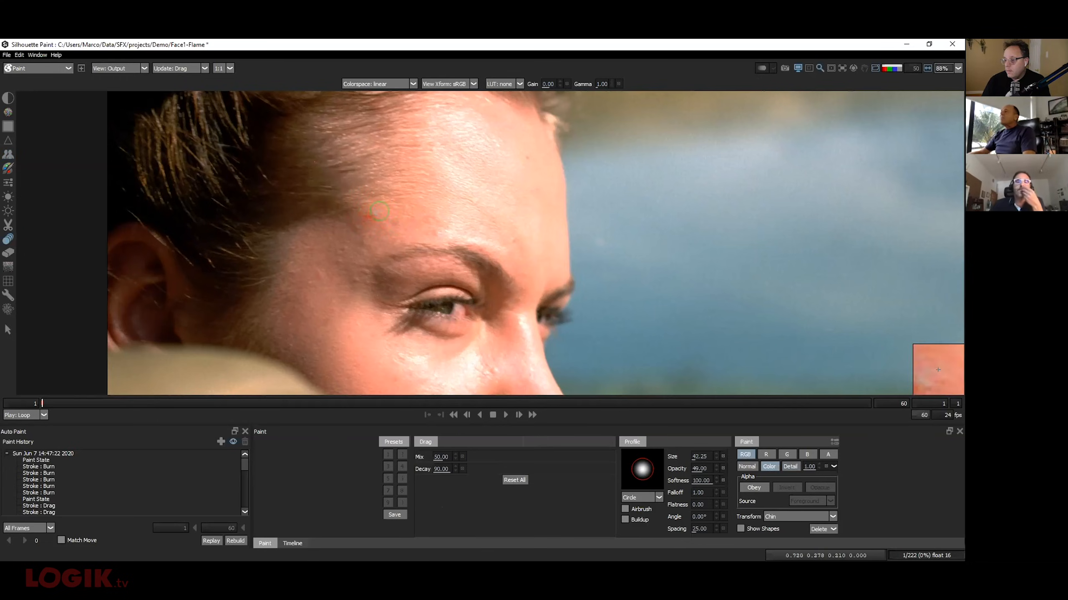
Smooth the temple blemish's color with Drag strokes, lowering opacity to 34 and enlarging the brush to about 133
left_click_drag(374, 217, 388, 229)
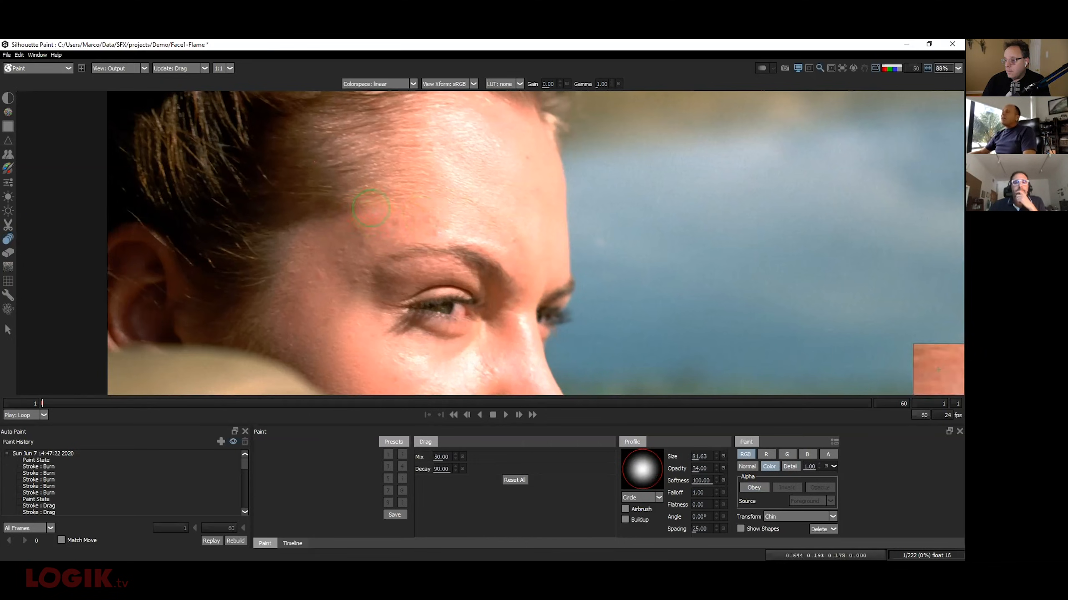
left_click_drag(418, 232, 424, 232)
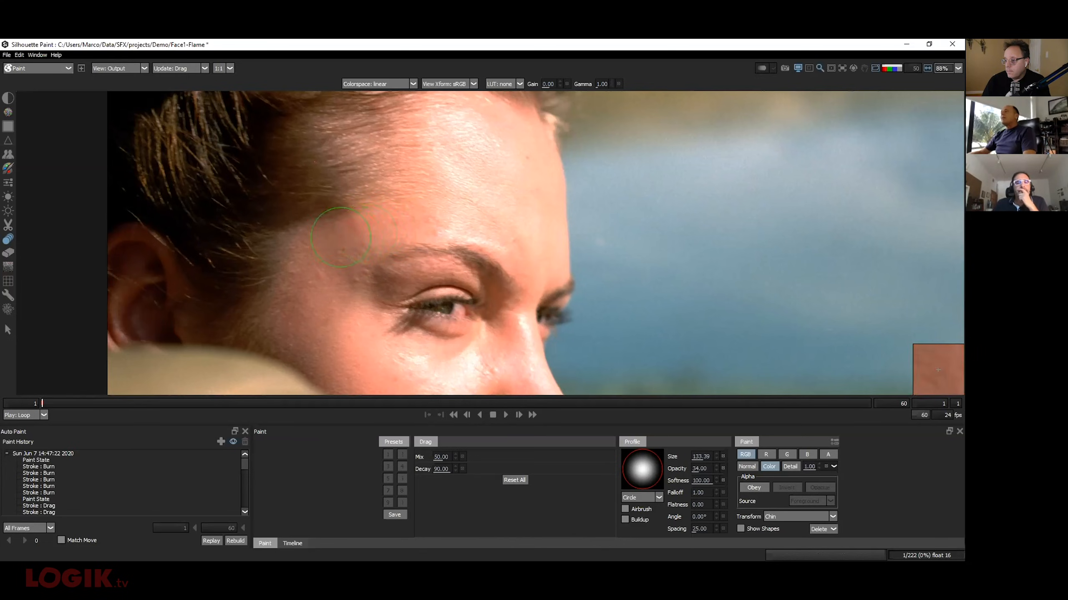
Compare the original input with the painted output several times while viewing the whole face
scroll(472, 210, "down", 5)
scroll(451, 206, "up", 3)
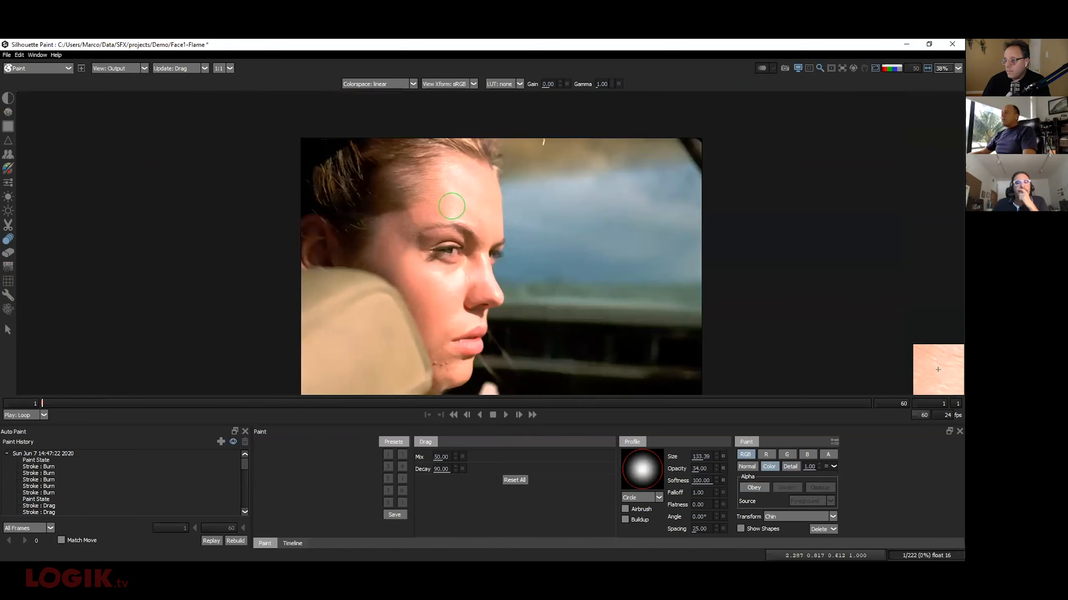
left_click_drag(452, 206, 439, 159)
key("1")
key("2")
key("1")
key("2")
key("1")
key("2")
key("1")
key("2")
key("1")
key("2")
key("1")
key("2")
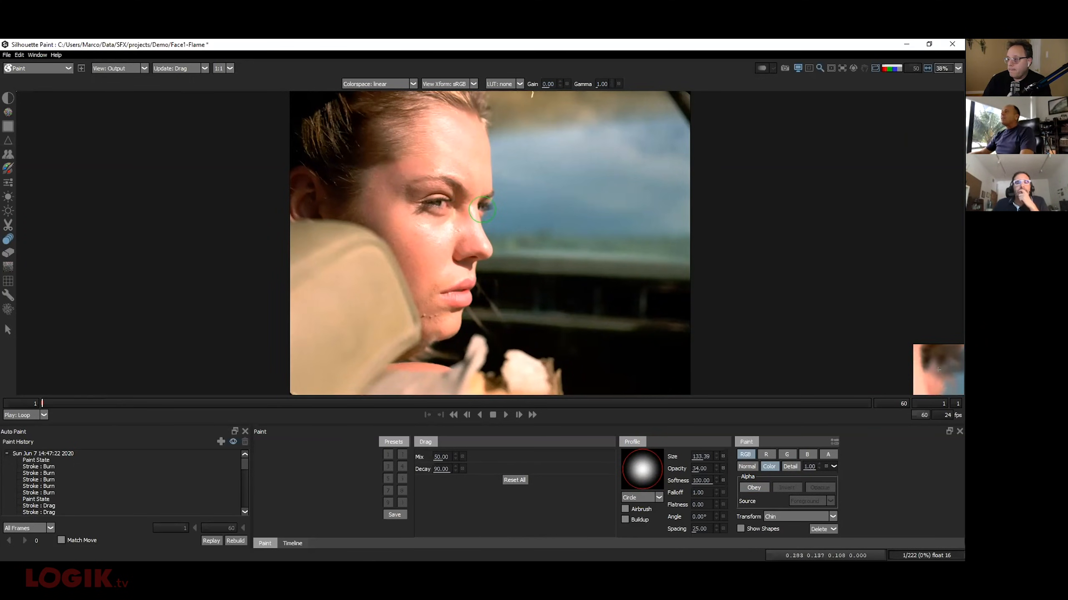
Soften the chin spots in Color mode with the Blur brush at size 43.38, raising the opacity to 61
scroll(444, 322, "up", 2)
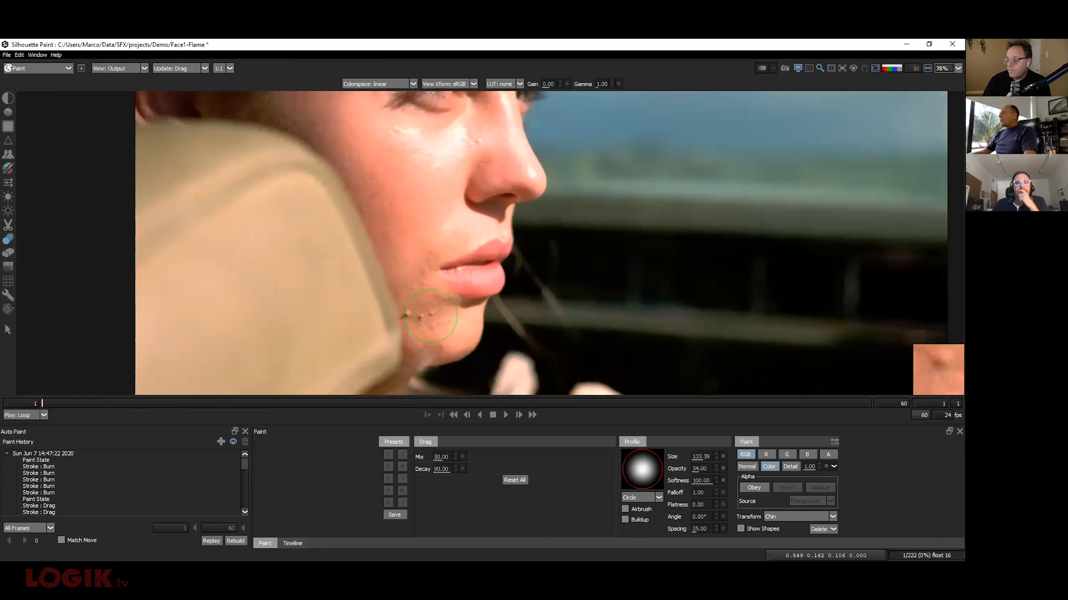
left_click(7, 127)
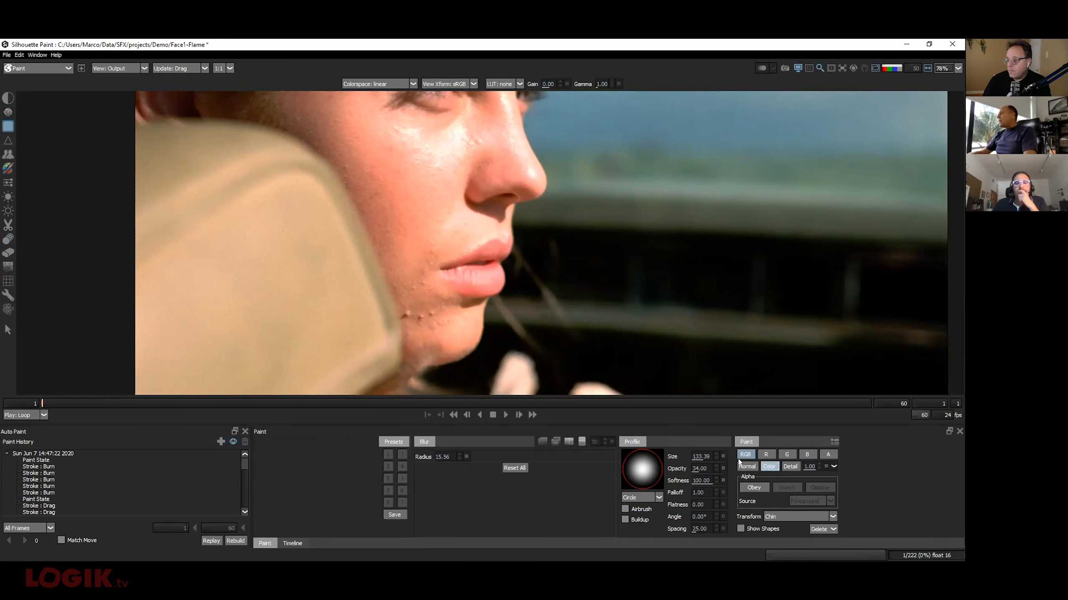
left_click_drag(419, 316, 377, 325)
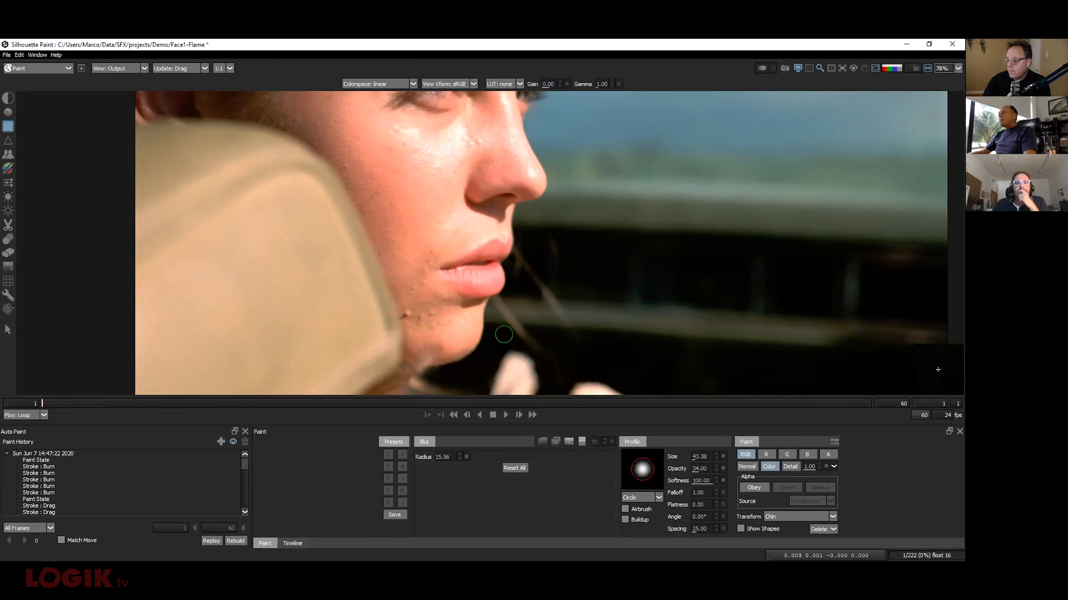
left_click_drag(696, 469, 713, 462)
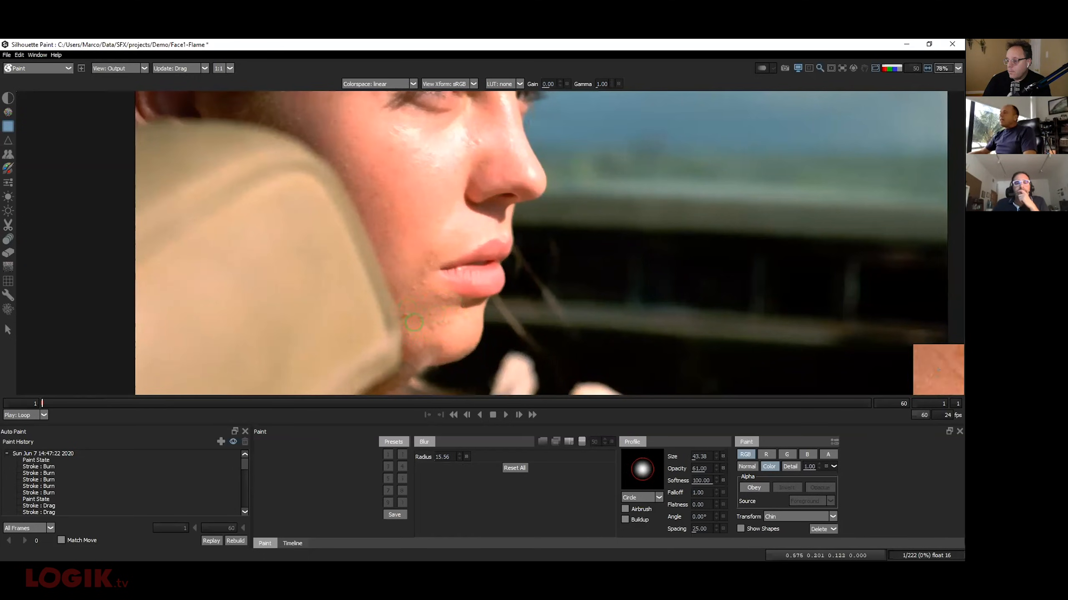
Clone clean skin texture over the spots on the chin and beside the mouth in Detail mode
left_click(8, 154)
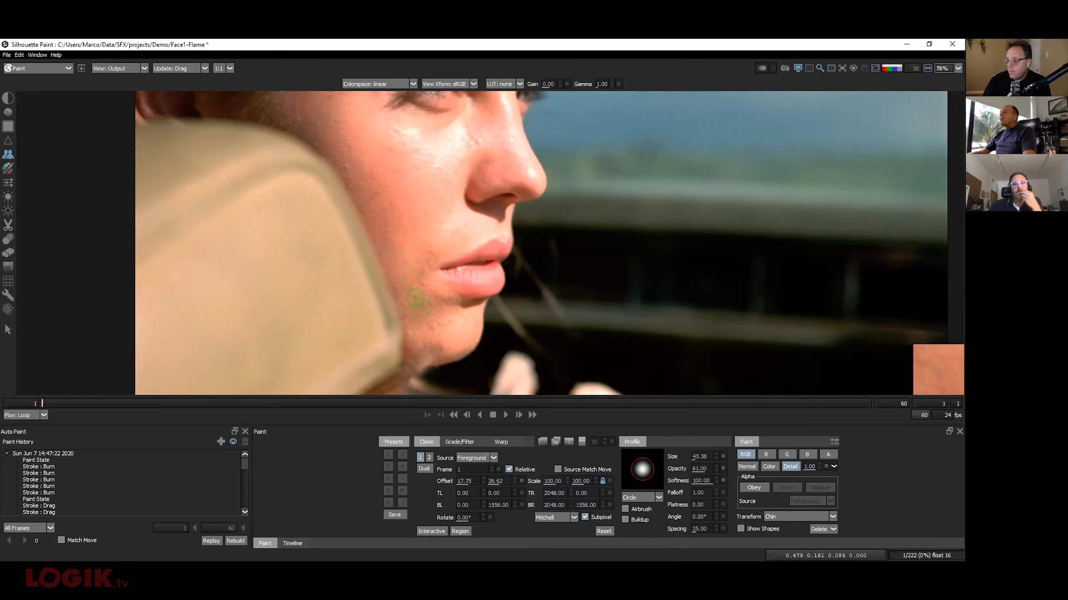
left_click_drag(420, 297, 421, 275)
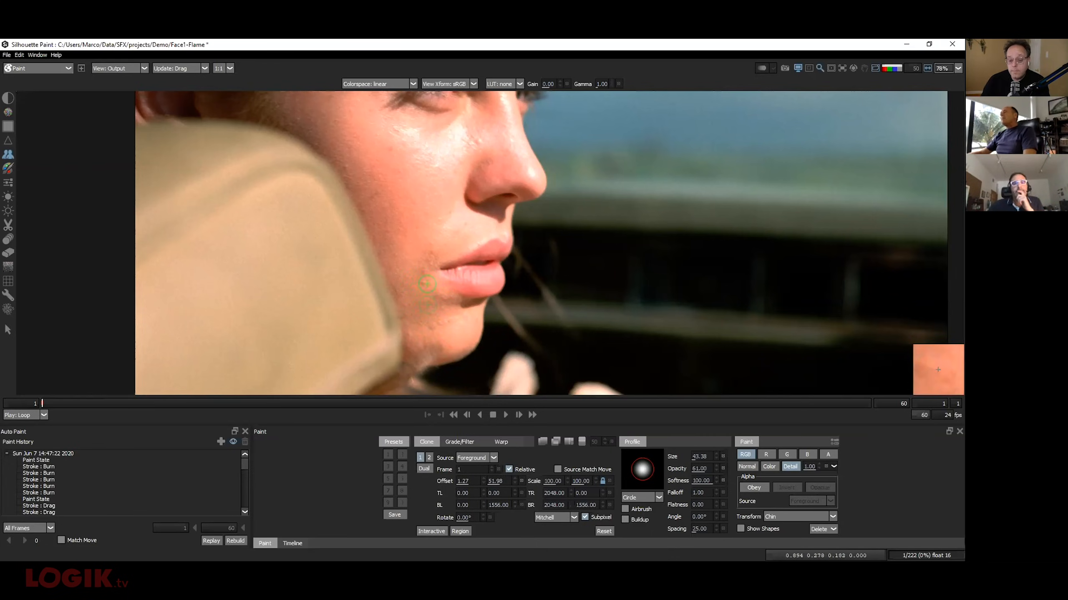
Even out the skin beside the mouth using the Drag brush at size 85.21, switching the paint mode to Color
left_click(8, 239)
left_click_drag(441, 252, 451, 255)
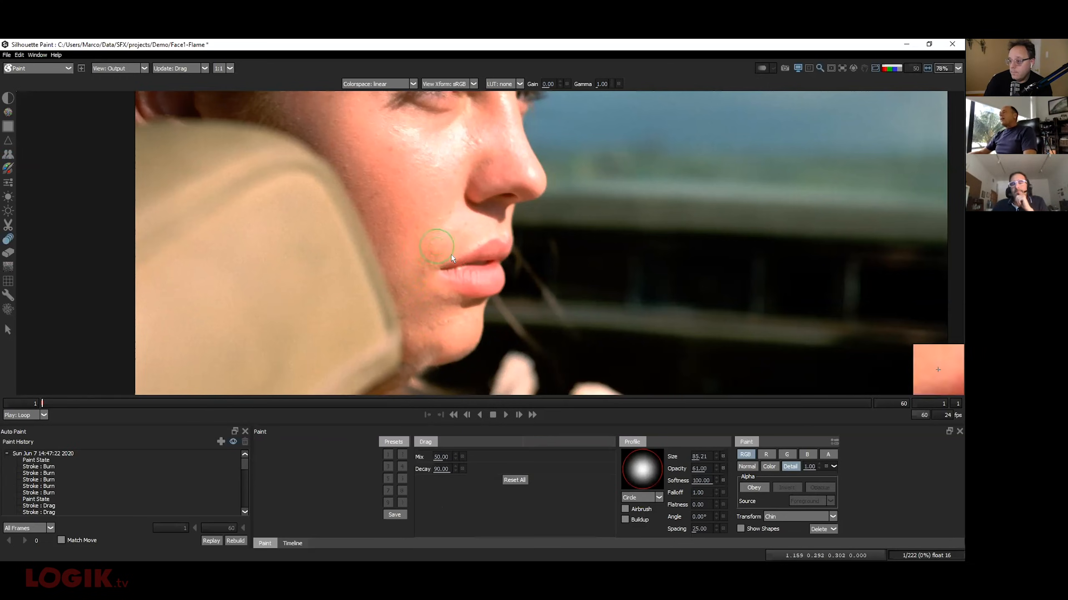
left_click(769, 466)
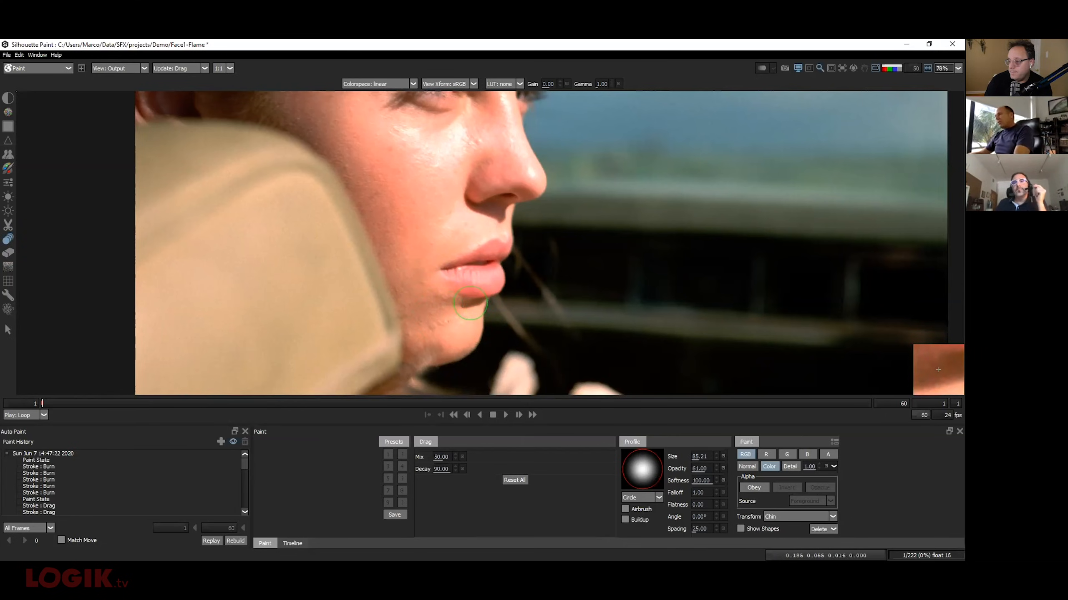
key("f")
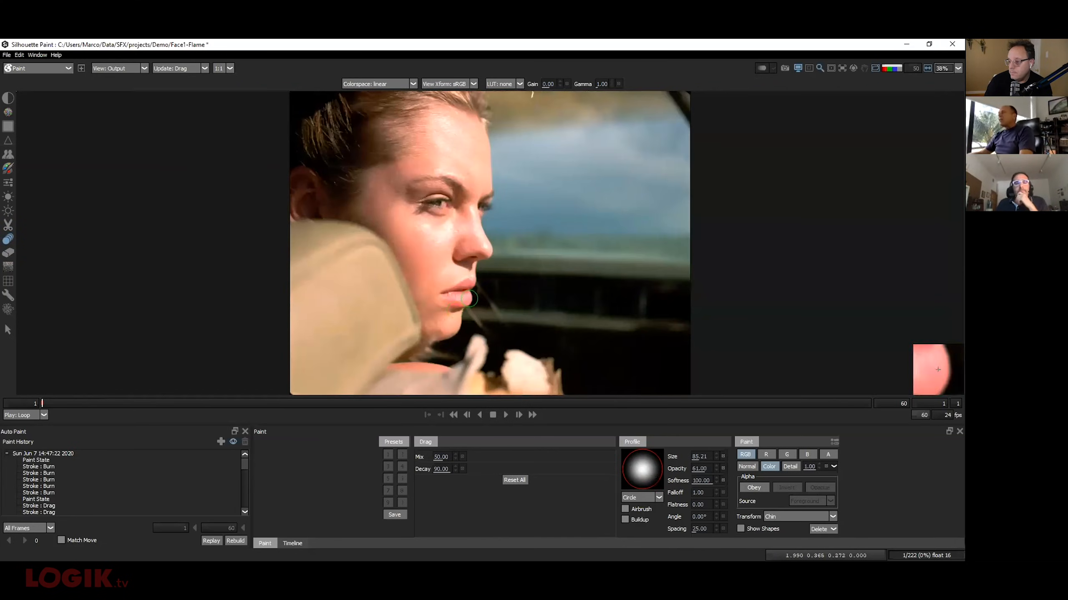
Select all painted strokes on frame 1 and set the paint transform to Seat
left_click(8, 330)
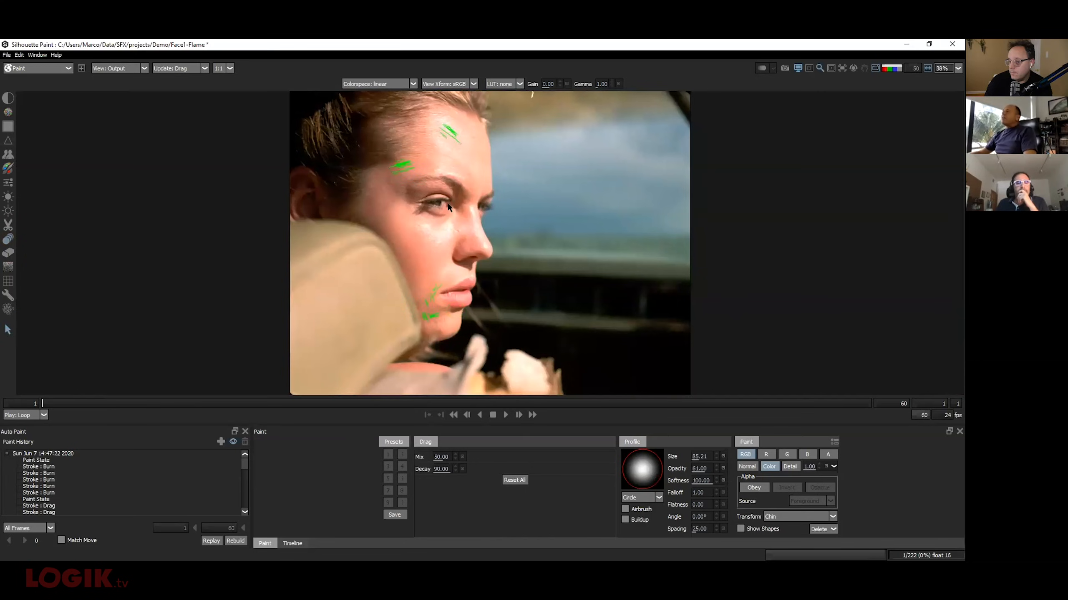
key("ctrl+a")
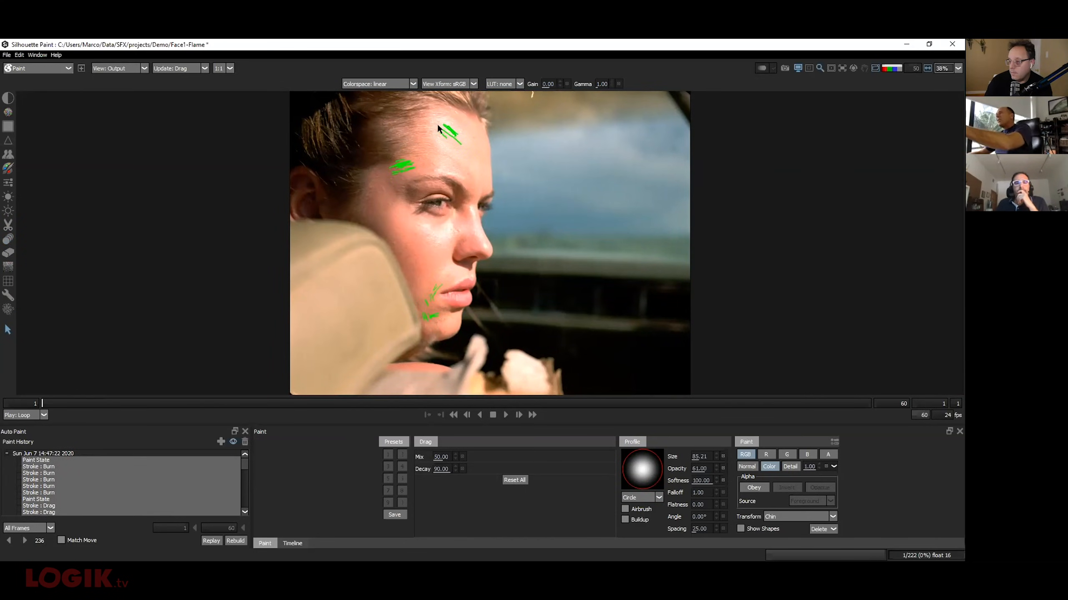
left_click(778, 519)
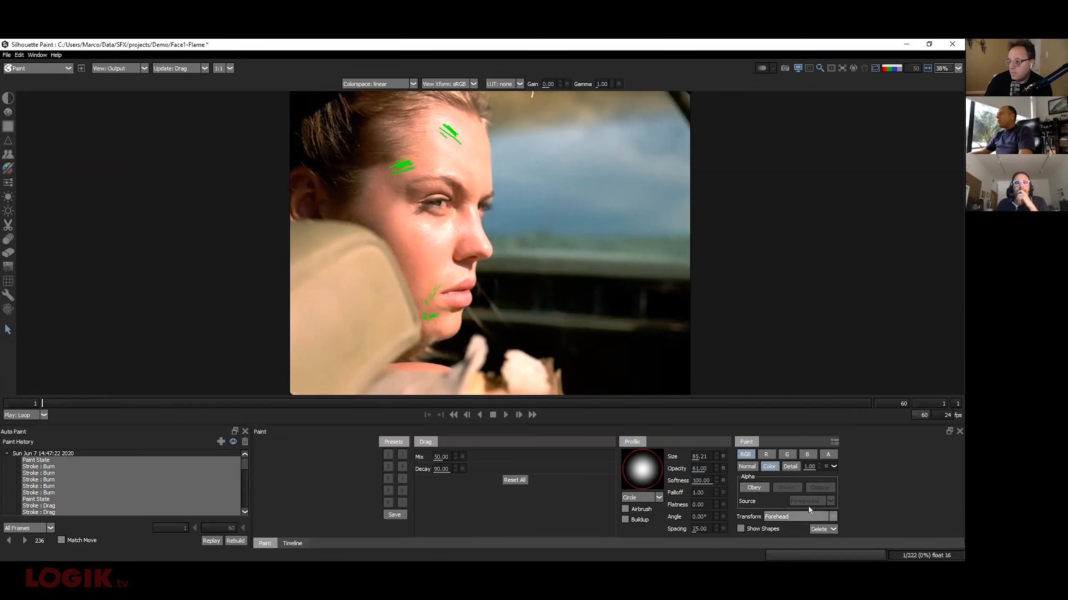
left_click(772, 524)
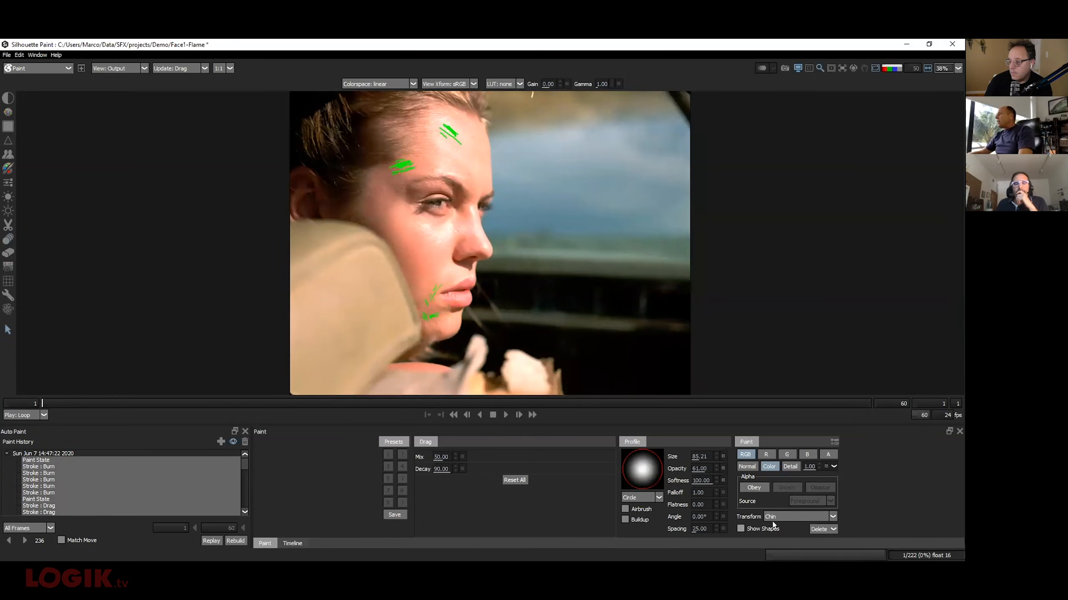
scroll(797, 516, "down", 1)
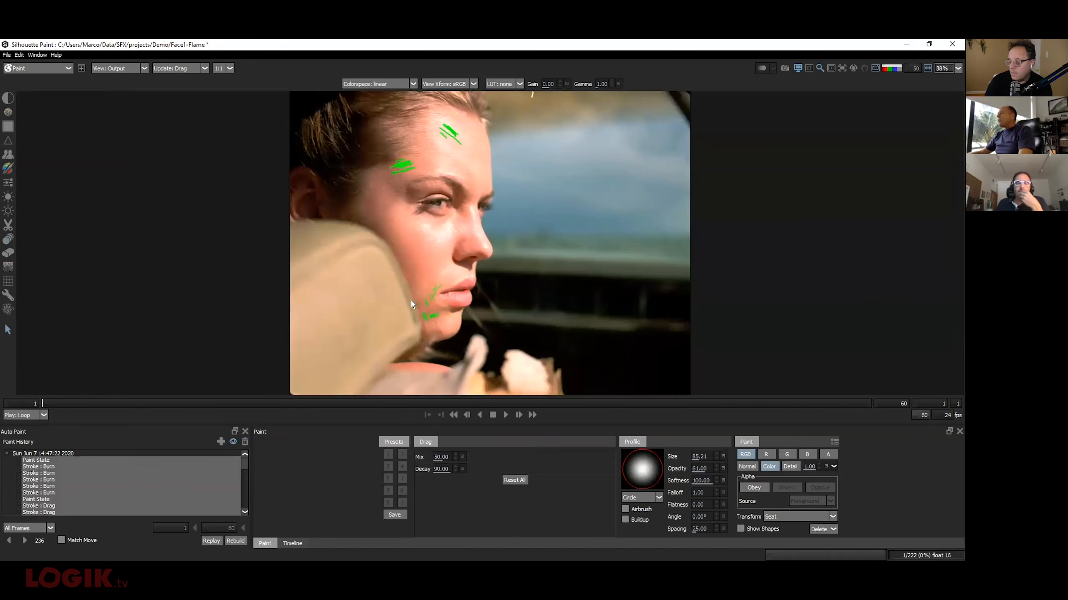
Check the alpha overlay on the forehead and seat shapes, and choose the Black and White brush
key("a")
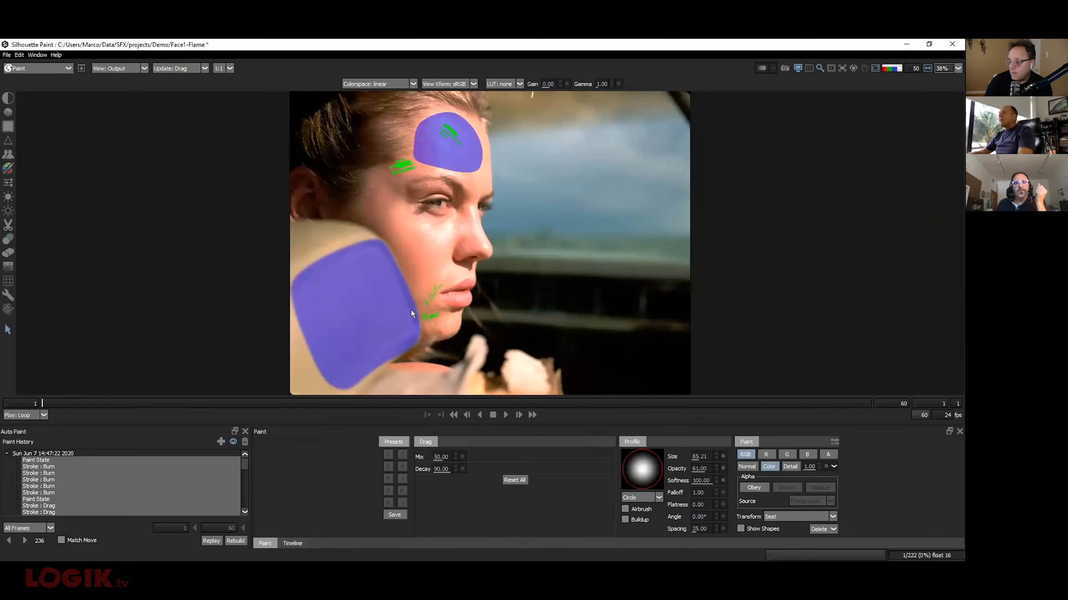
key("a")
key("a")
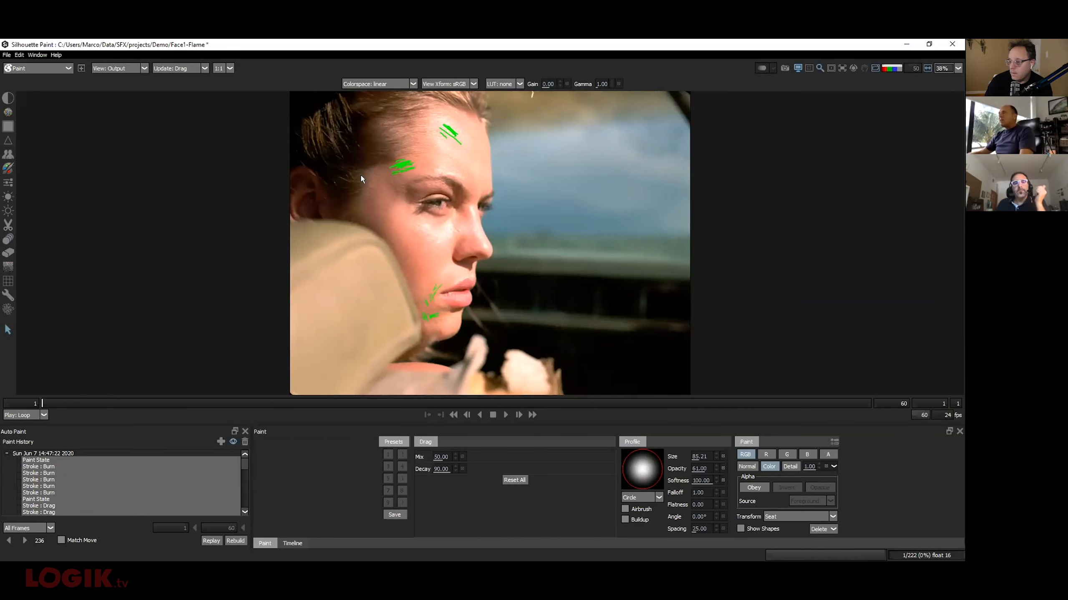
left_click(8, 126)
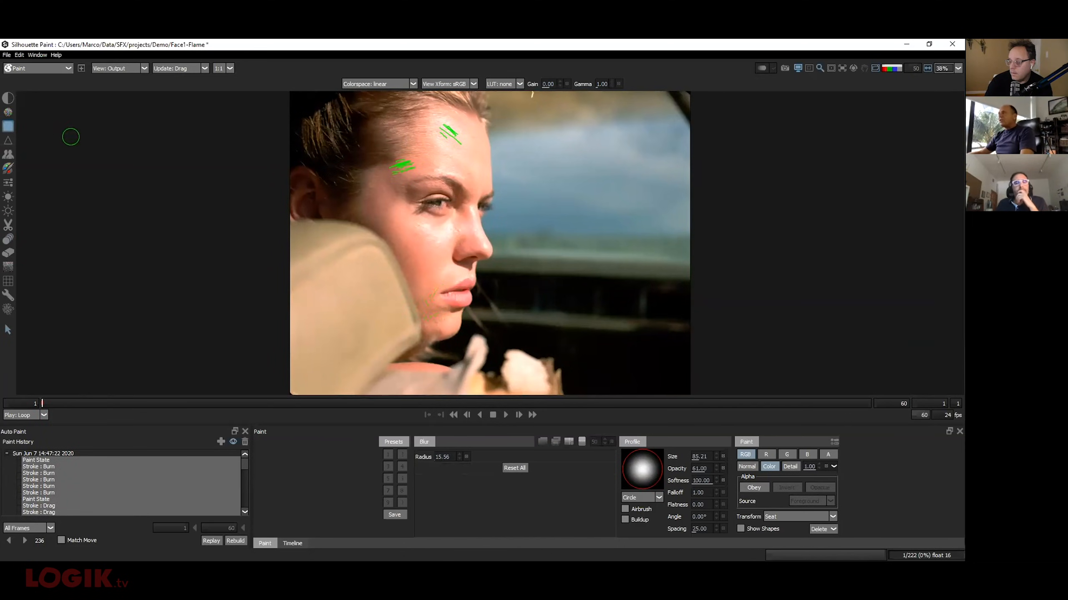
left_click(8, 98)
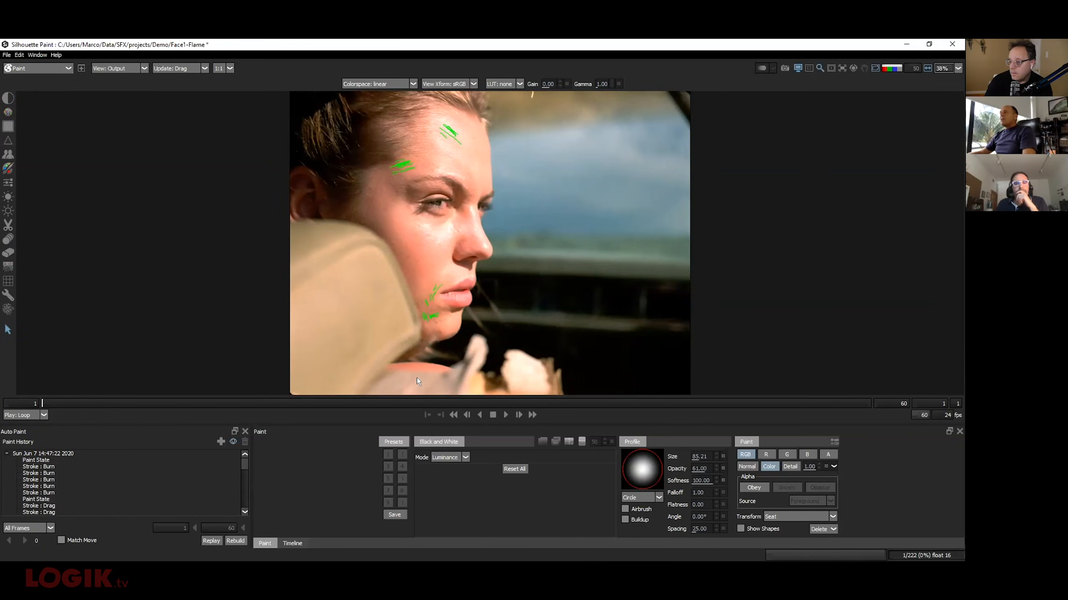
Play back the shot, switch the viewer to Input 1 and scrub to frame 24
left_click(505, 415)
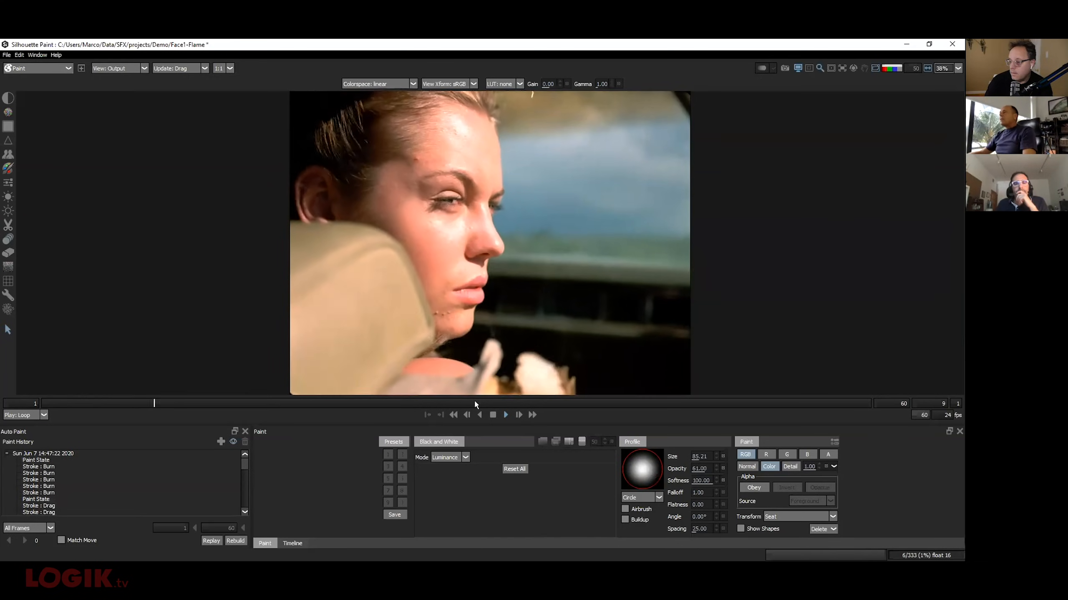
left_click(491, 414)
key("1")
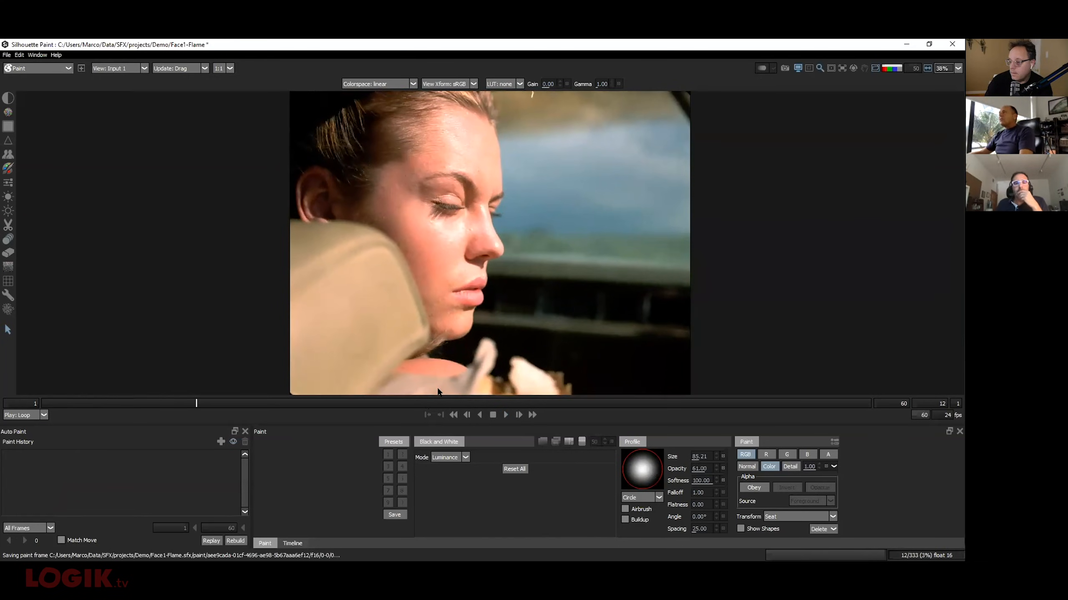
left_click(505, 415)
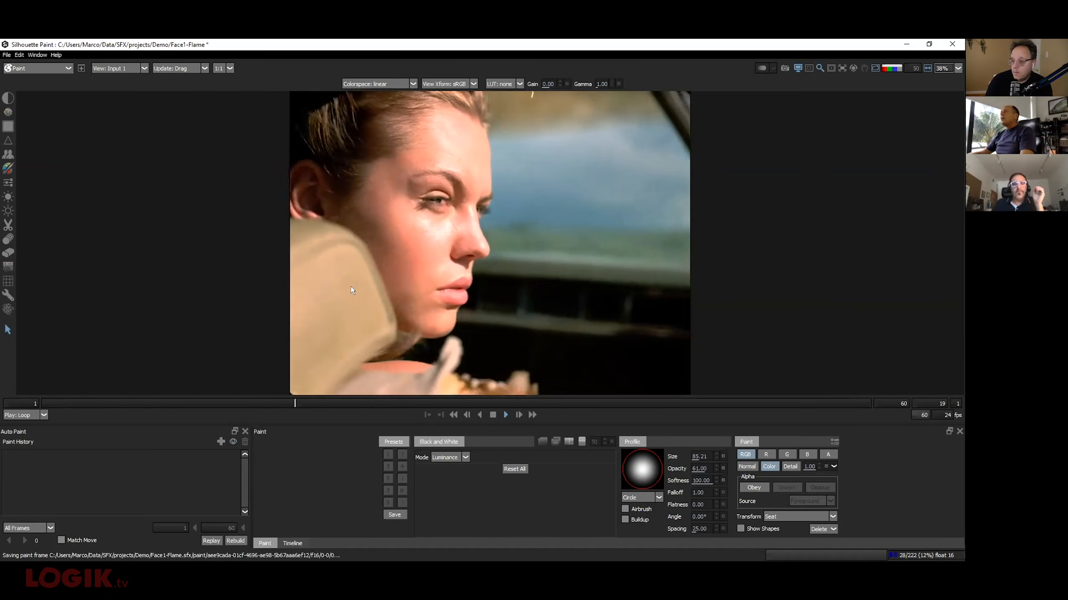
left_click_drag(582, 404, 369, 403)
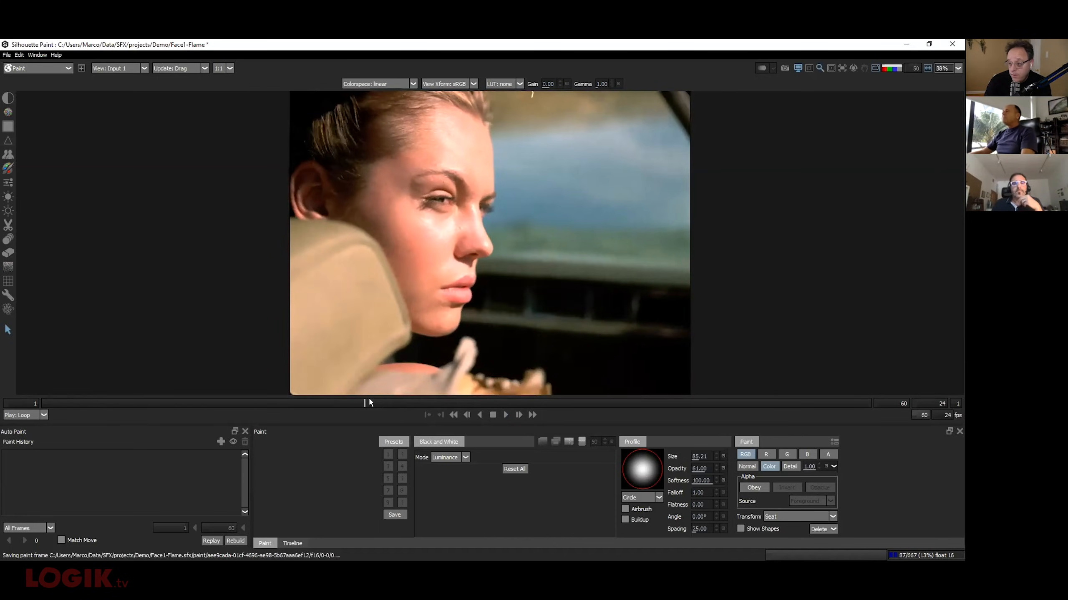
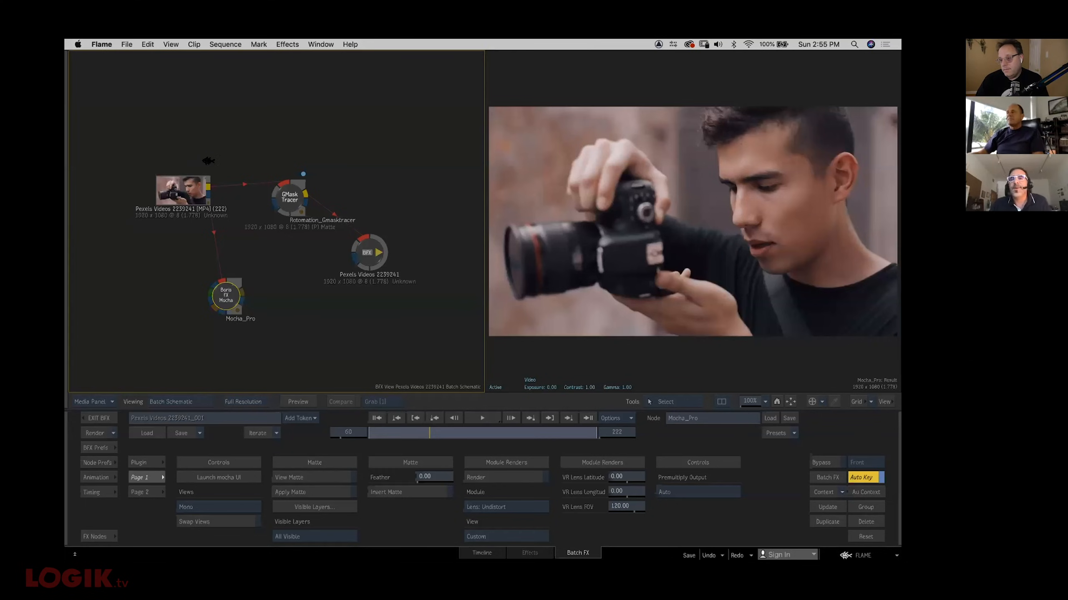
Switch to Flame and reposition the Mocha_Pro node below the source clip in the batch schematic
left_click(215, 150)
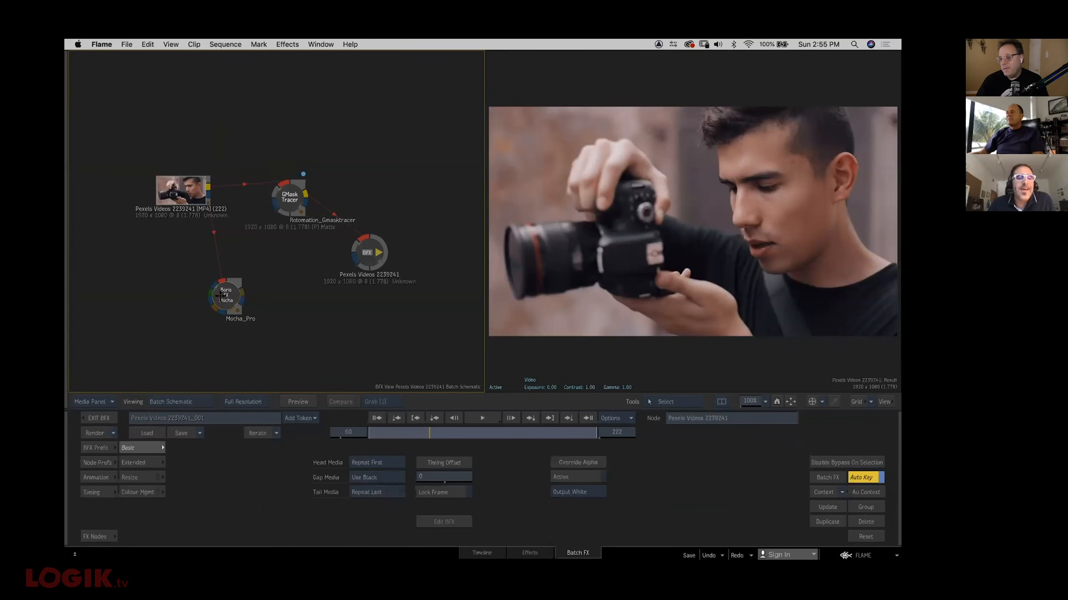
left_click(224, 297)
left_click_drag(225, 298, 256, 304)
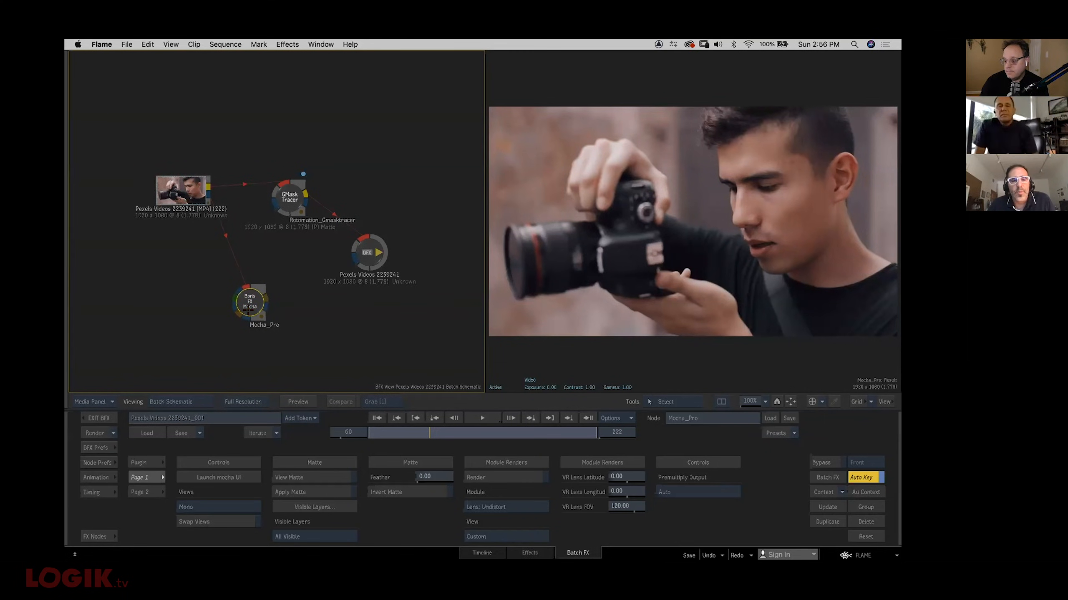
left_click_drag(249, 308, 247, 303)
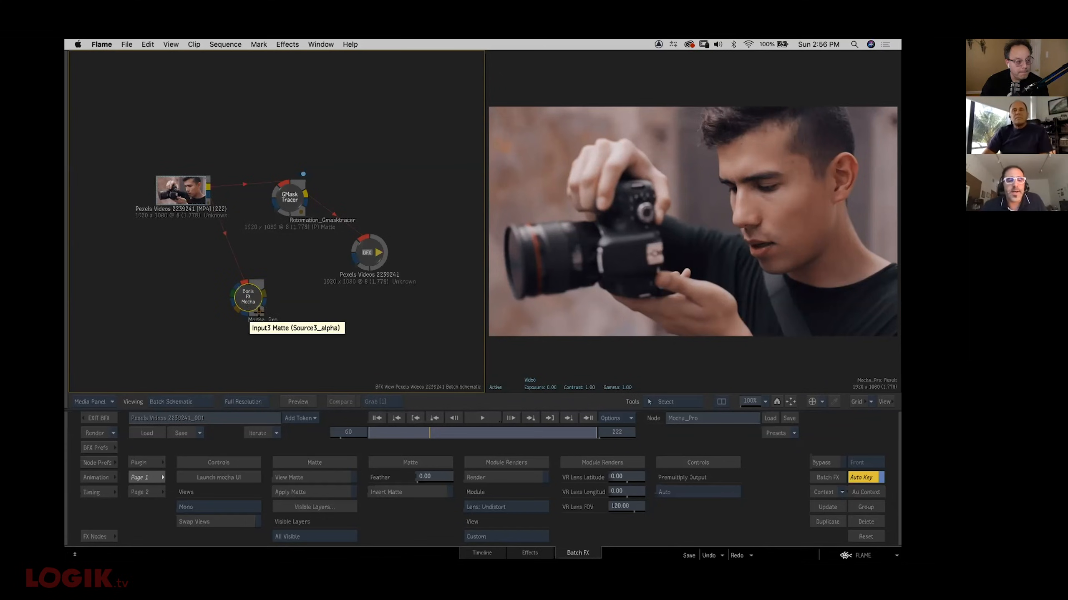
left_click_drag(248, 300, 245, 293)
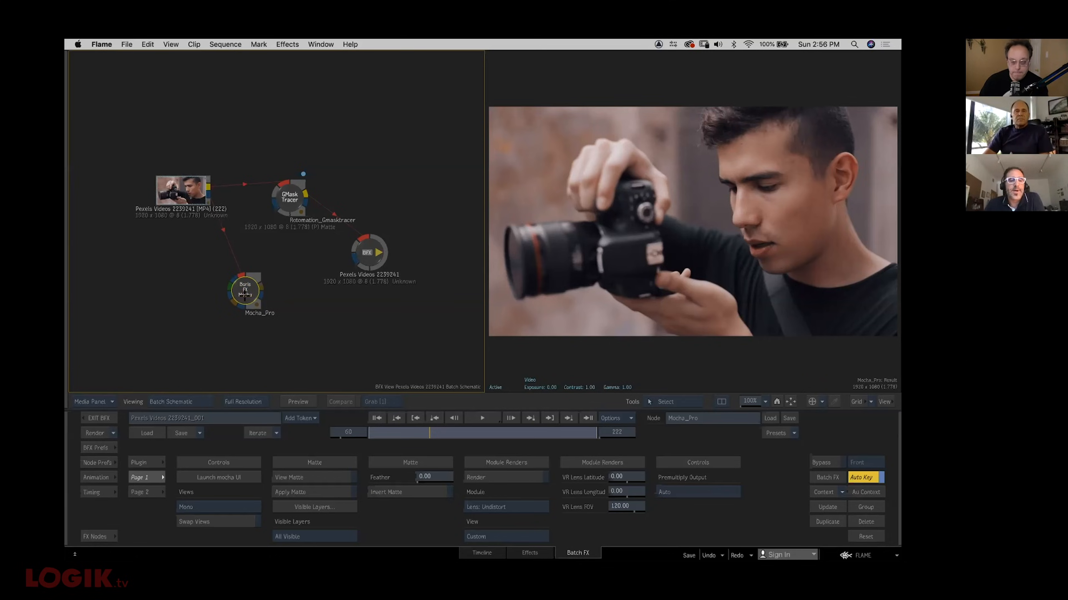
Launch the mocha UI in the Classic workspace and review the roto shapes, scrubbing back to frame 33
left_click(227, 477)
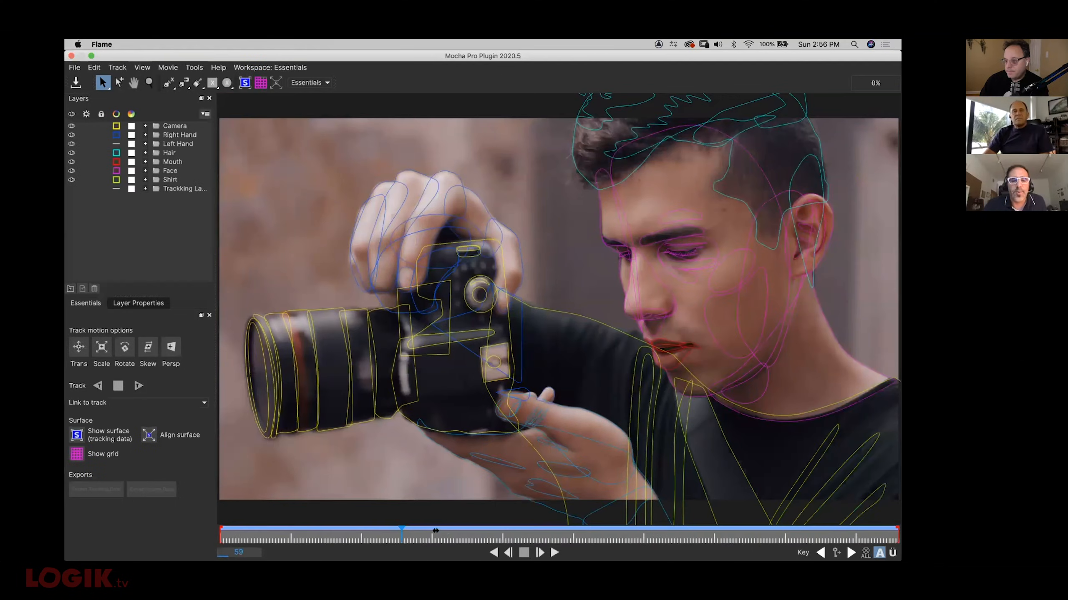
left_click(471, 534)
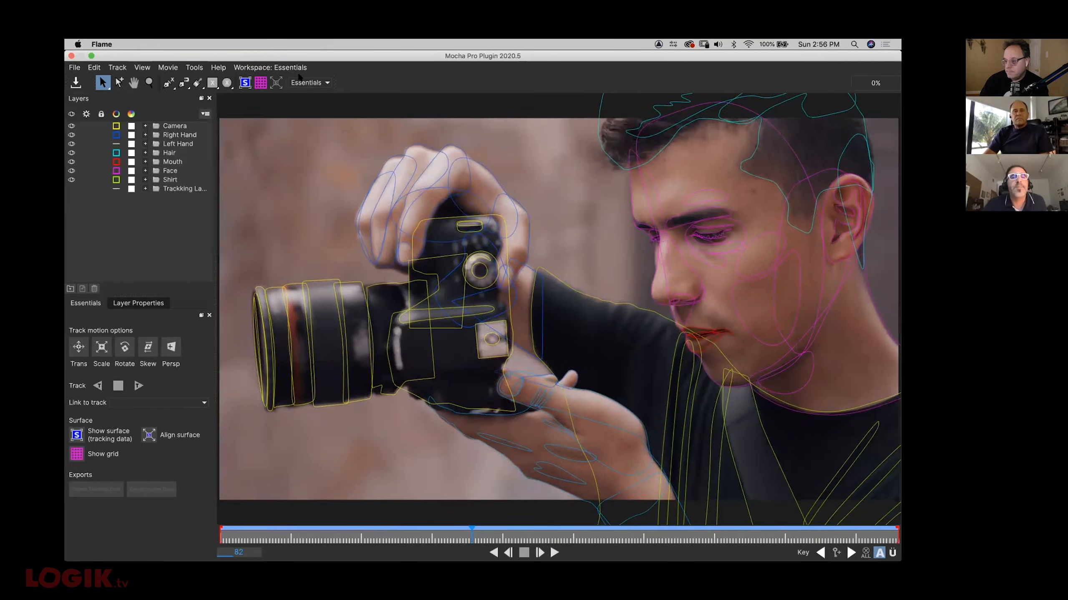
left_click(309, 82)
left_click(309, 100)
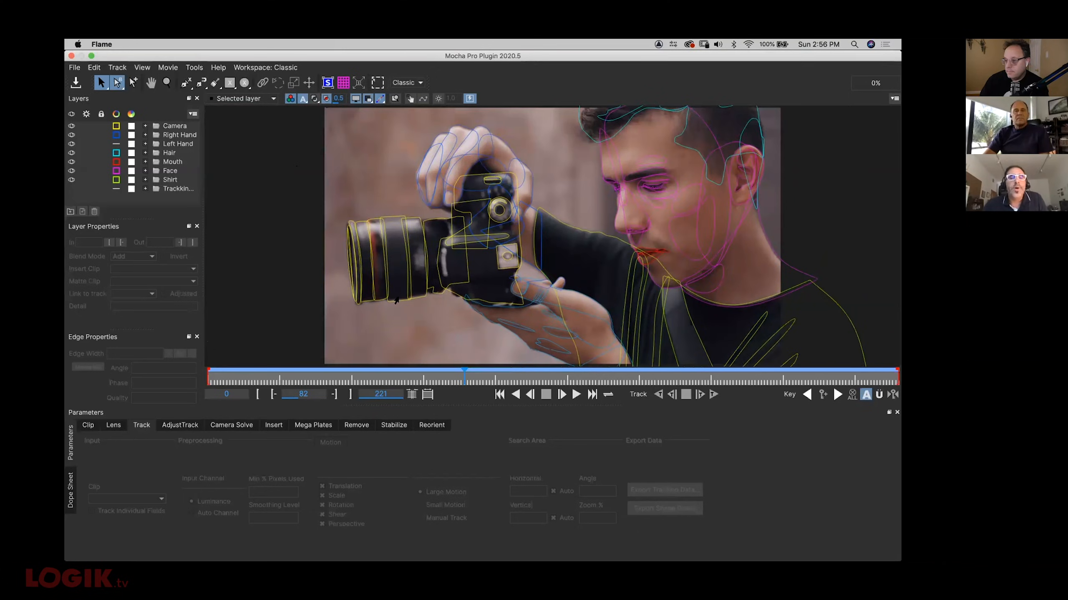
left_click_drag(498, 379, 311, 384)
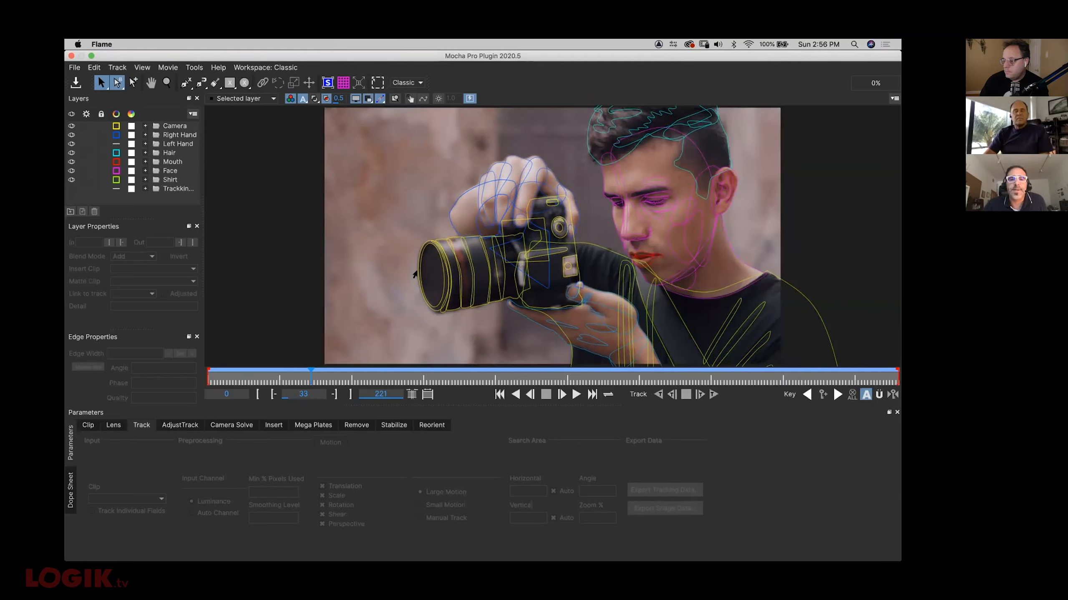
Select the camera ring shape and the nose shape in turn, and scrub the shot to frame 62
left_click(417, 270)
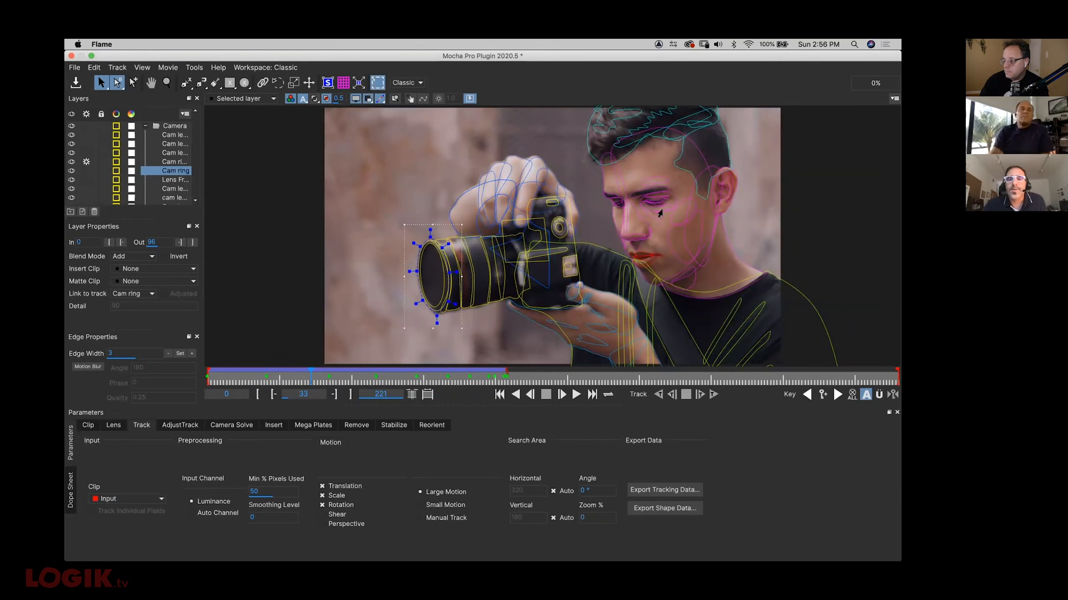
left_click(640, 223)
mouse_move(416, 378)
left_mouse_down()
mouse_move(754, 358)
mouse_move(399, 377)
mouse_move(420, 376)
left_mouse_up()
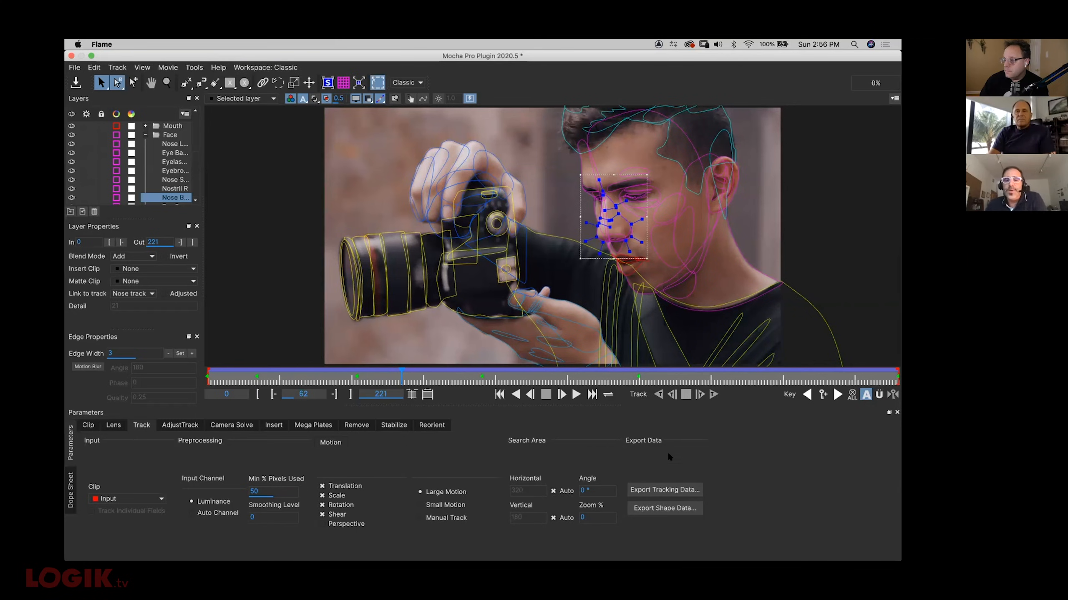
Review the shape data export formats for the selected nose layer, cancel the export and close the mocha UI
left_click(668, 508)
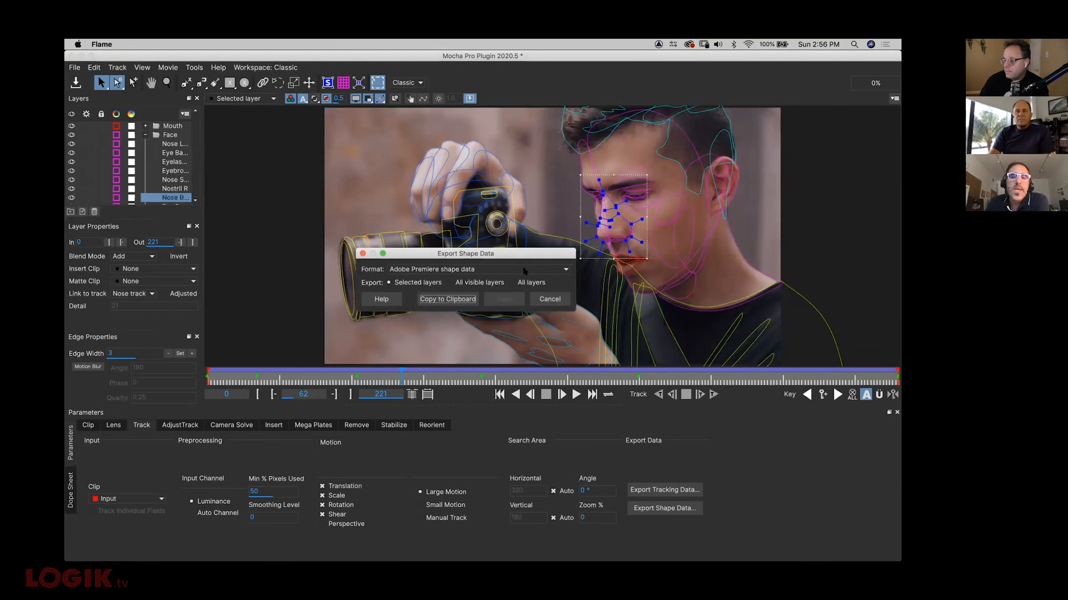
left_click(520, 269)
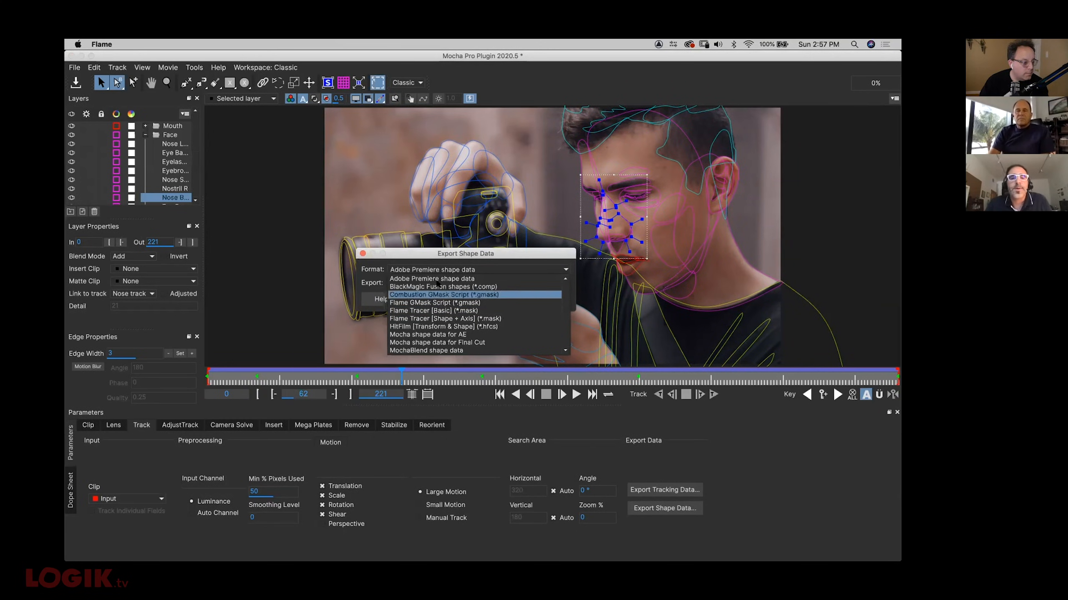
left_click(362, 254)
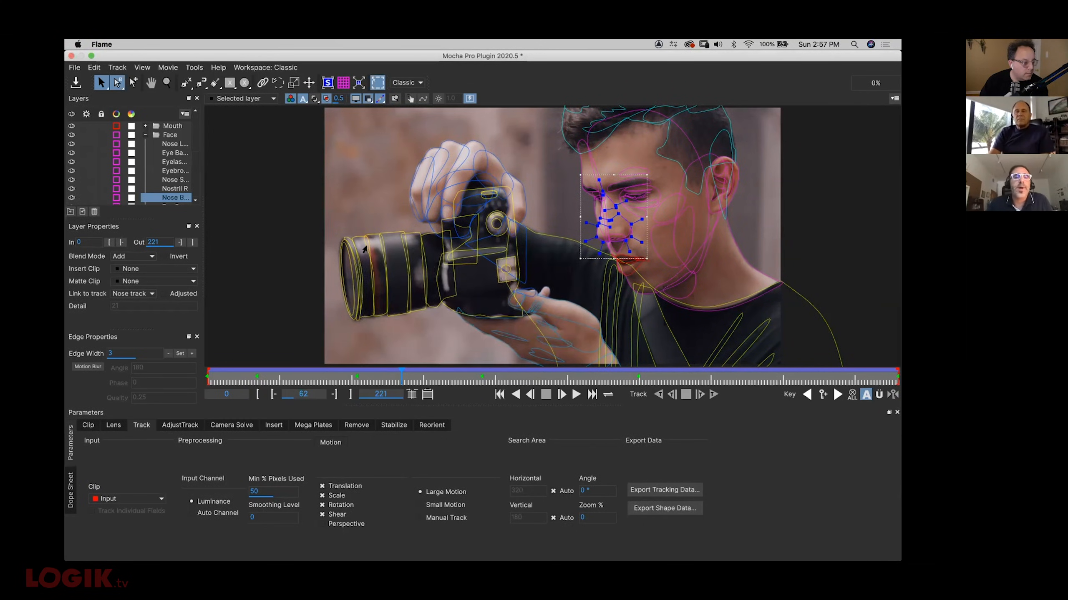
left_click(73, 56)
left_click(529, 114)
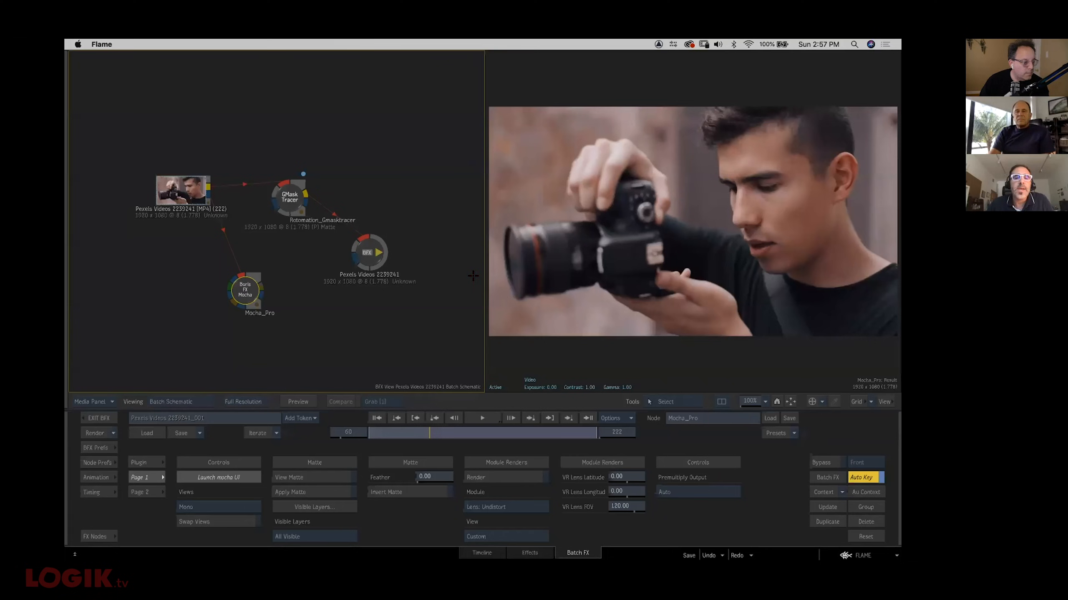
Show the GMask Tracer schematic of the Rotomation_Gmasktracer node and bring its GMask nodes into view
left_click(289, 198)
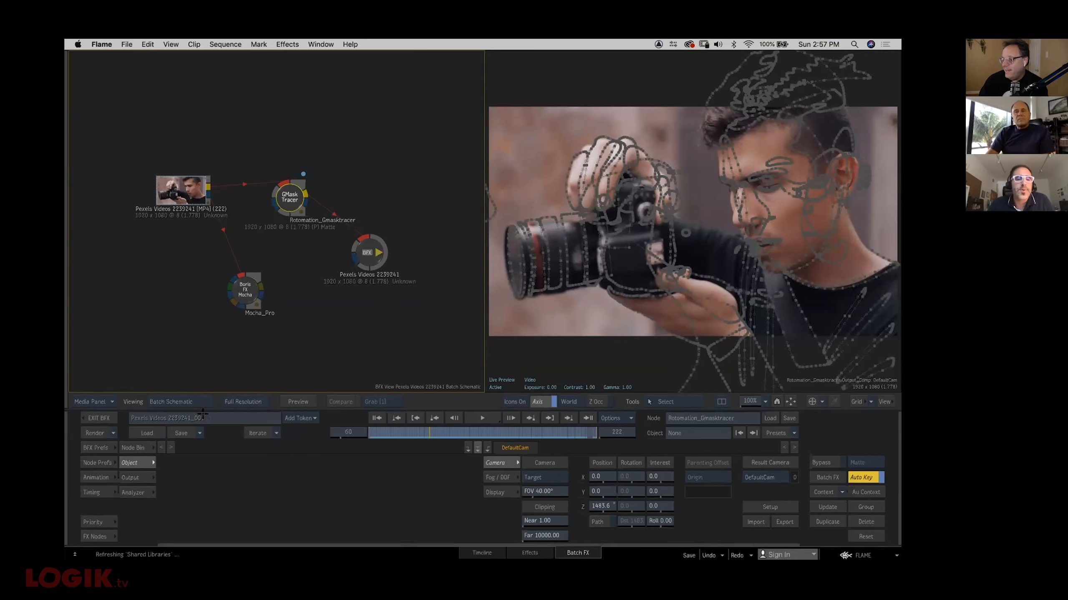
left_click(178, 403)
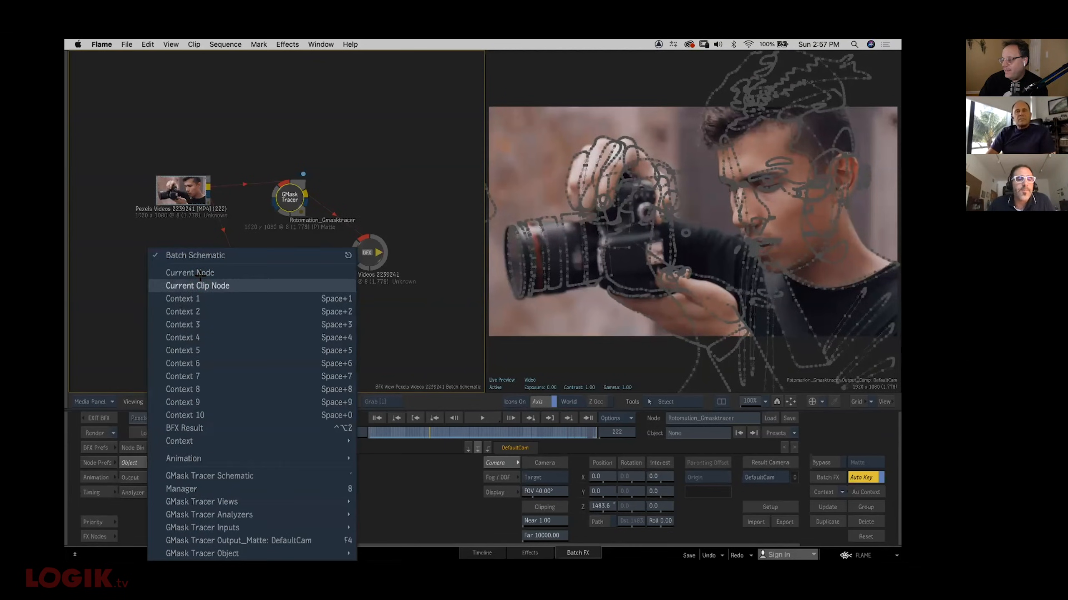
left_click(223, 477)
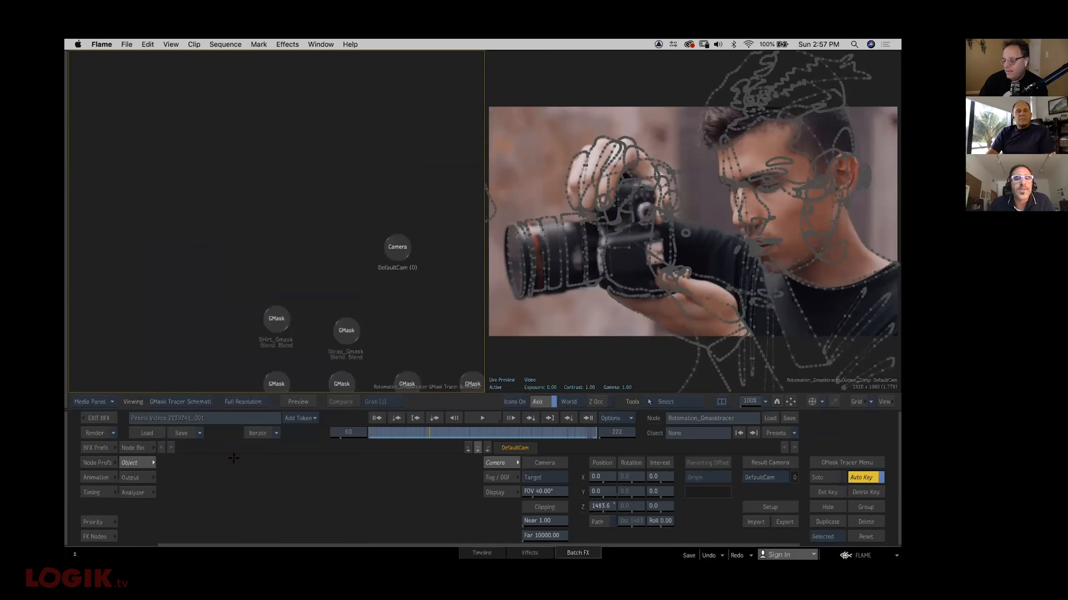
left_click(242, 163)
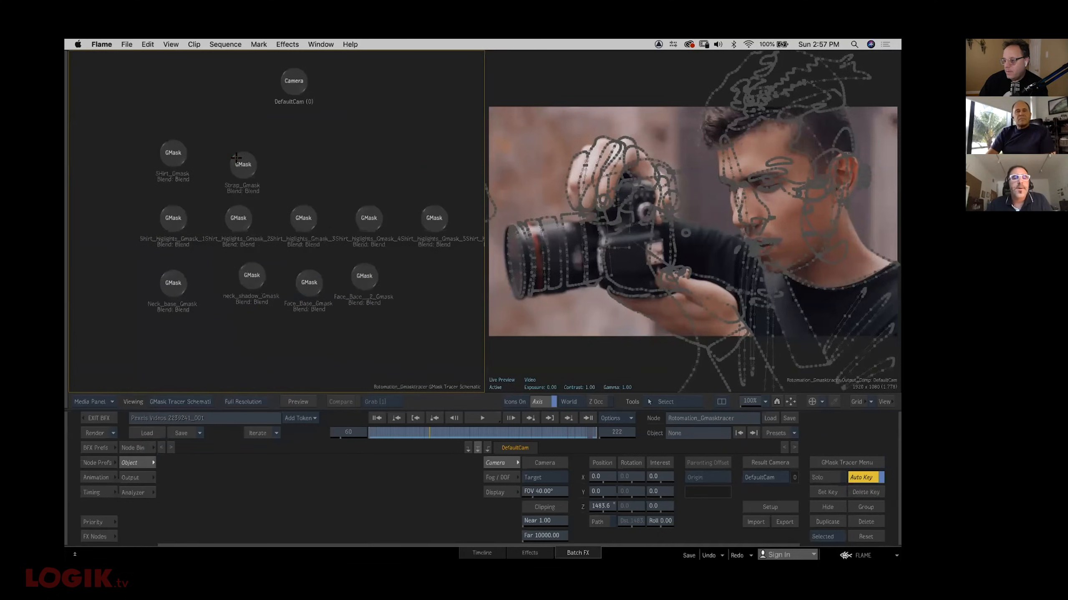
Inspect individual shirt highlight, neck and face base GMasks against the shot, and return to the batch schematic
left_click(238, 221)
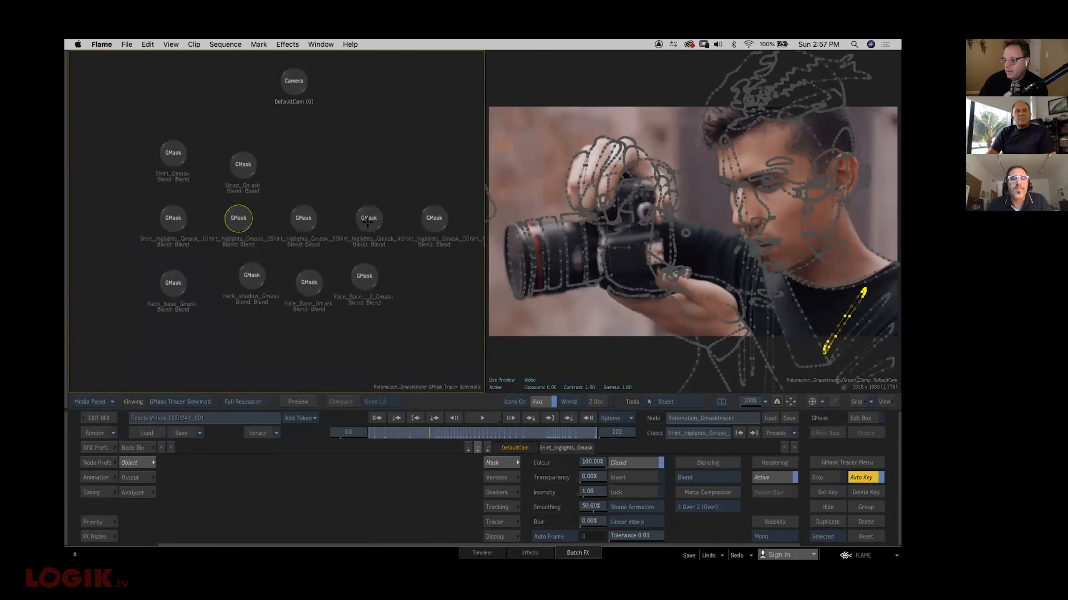
left_click(367, 217)
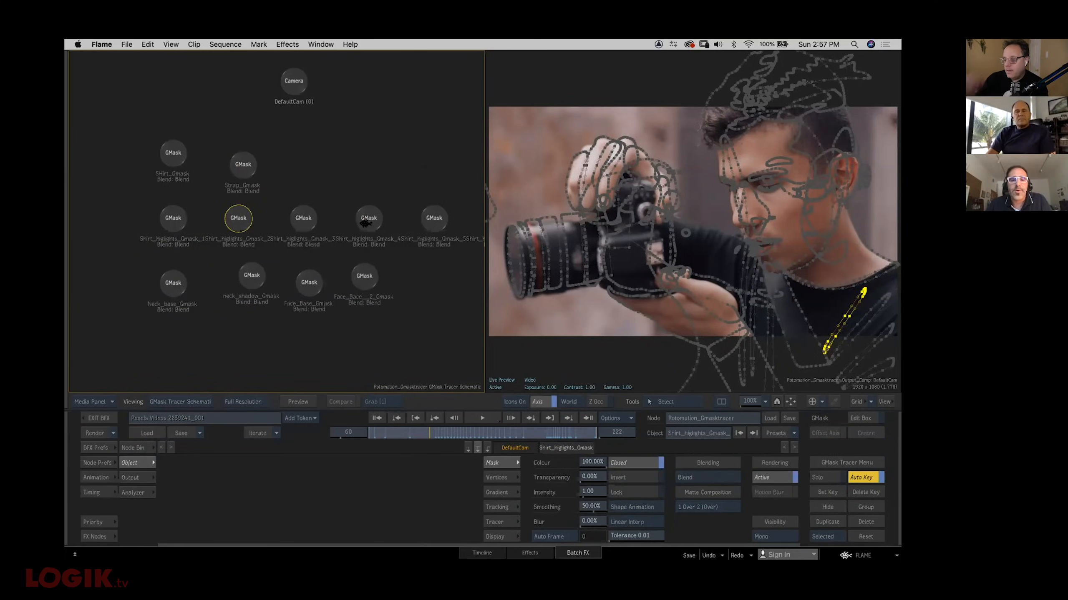
left_click(310, 284)
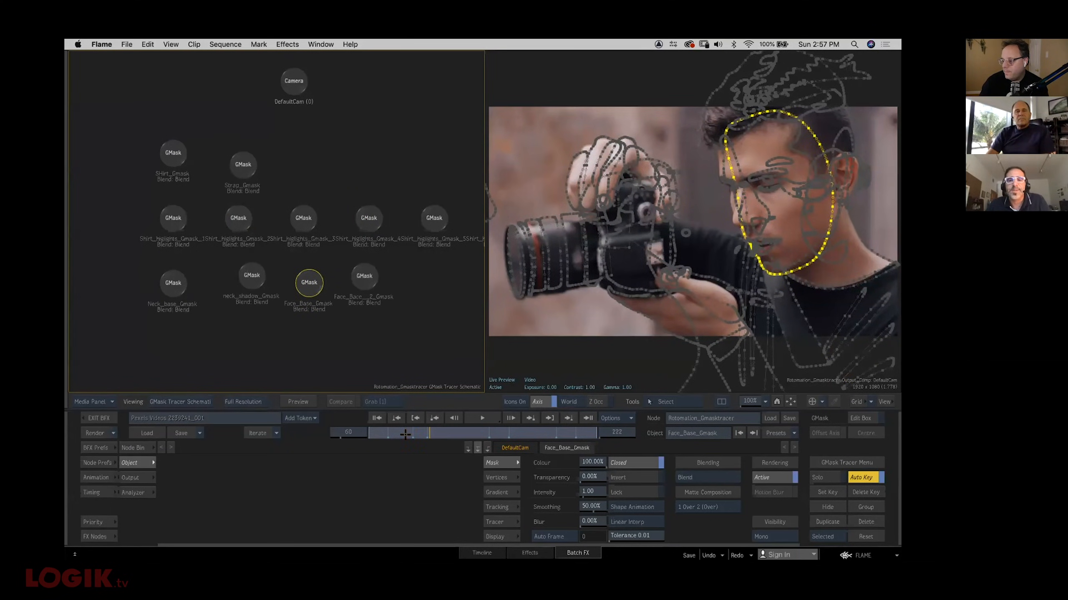
left_click(172, 284)
left_click(362, 277)
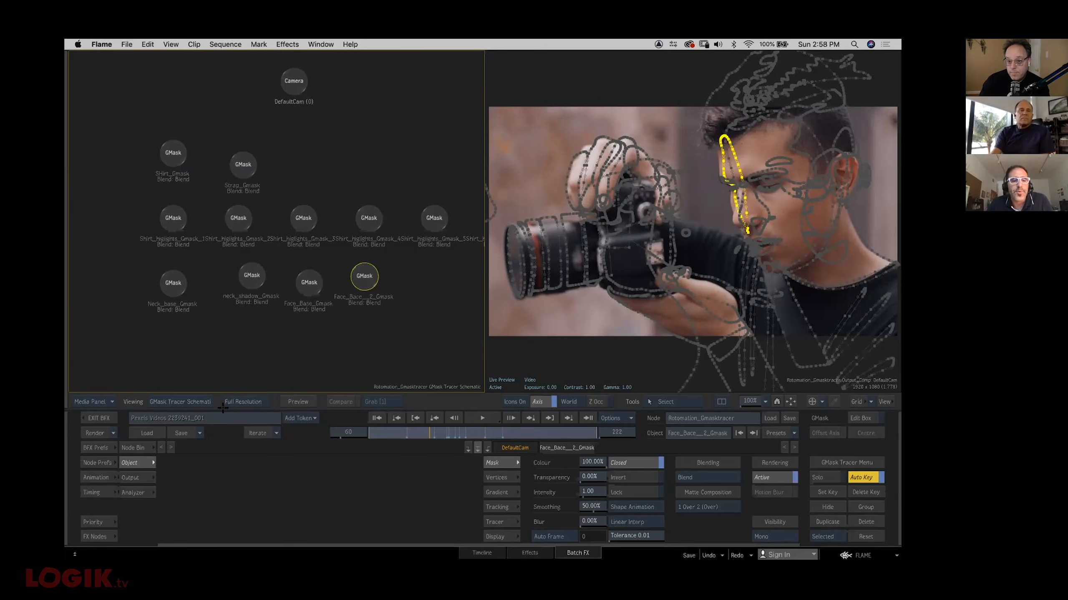
left_click(186, 401)
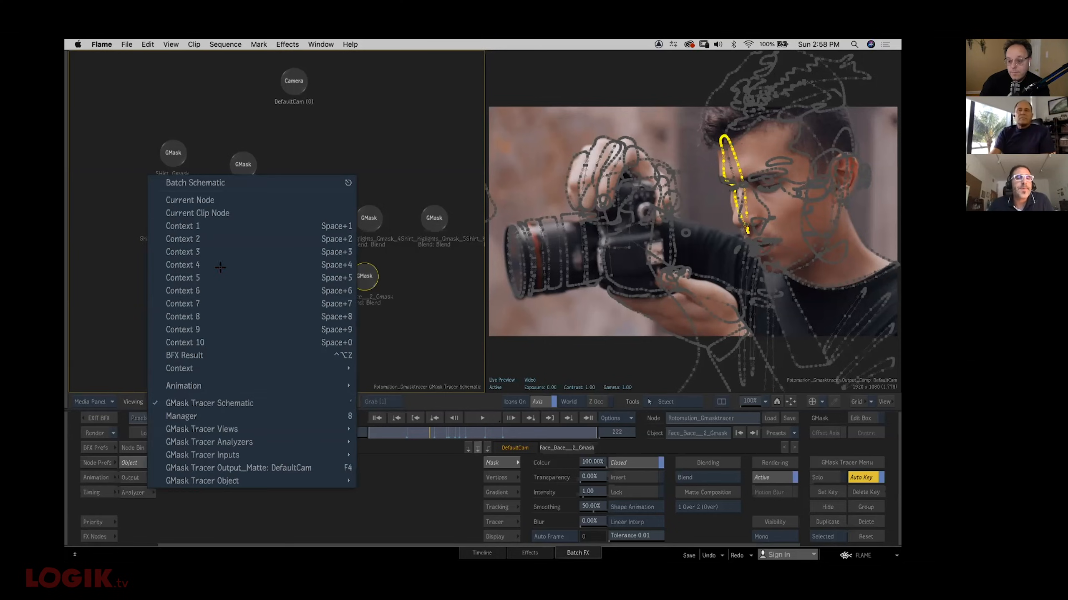
left_click(189, 180)
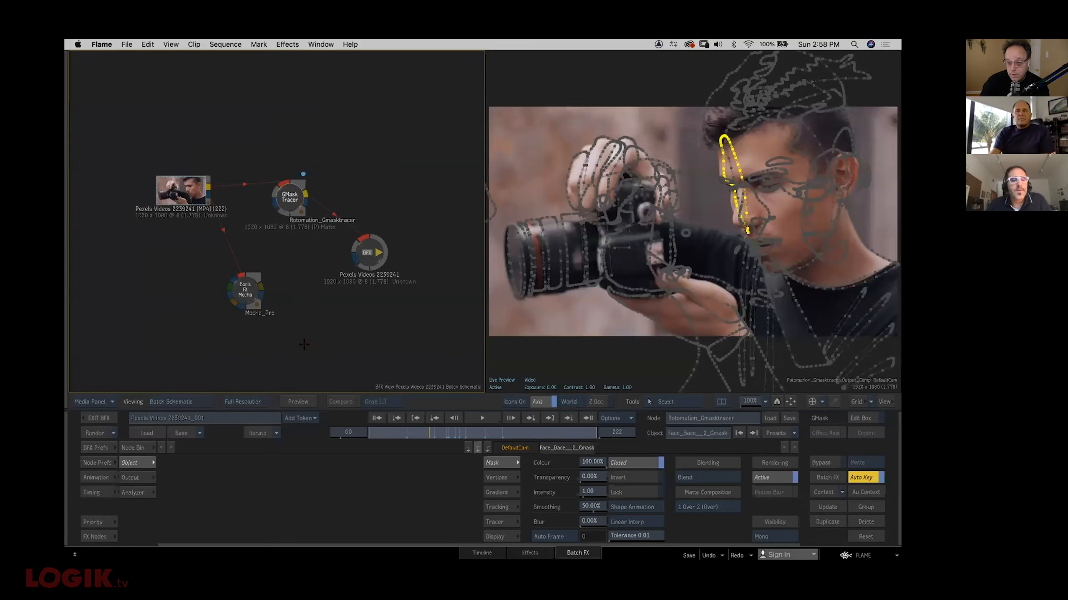
Exit Batch FX to the timeline, re-enter it, and launch the mocha UI from the Mocha_Pro node
left_click(105, 416)
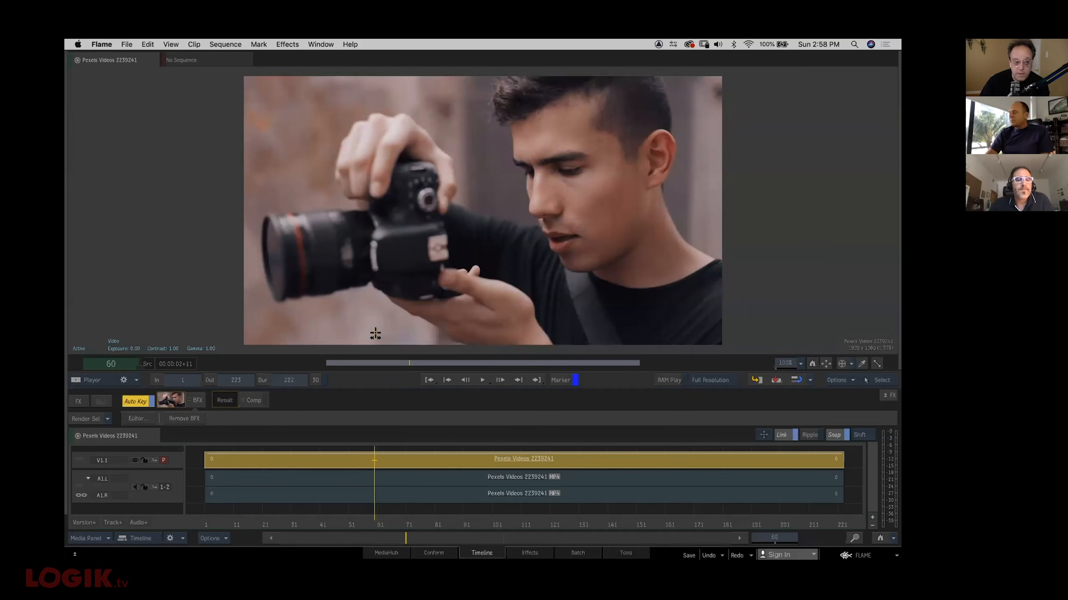
left_click(195, 400)
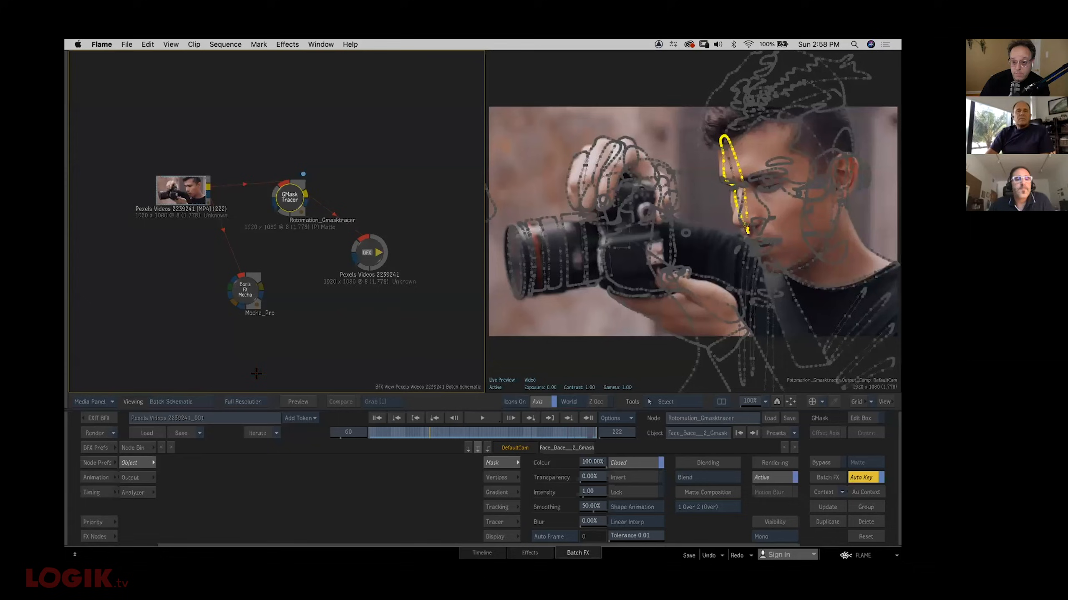
left_click(246, 290)
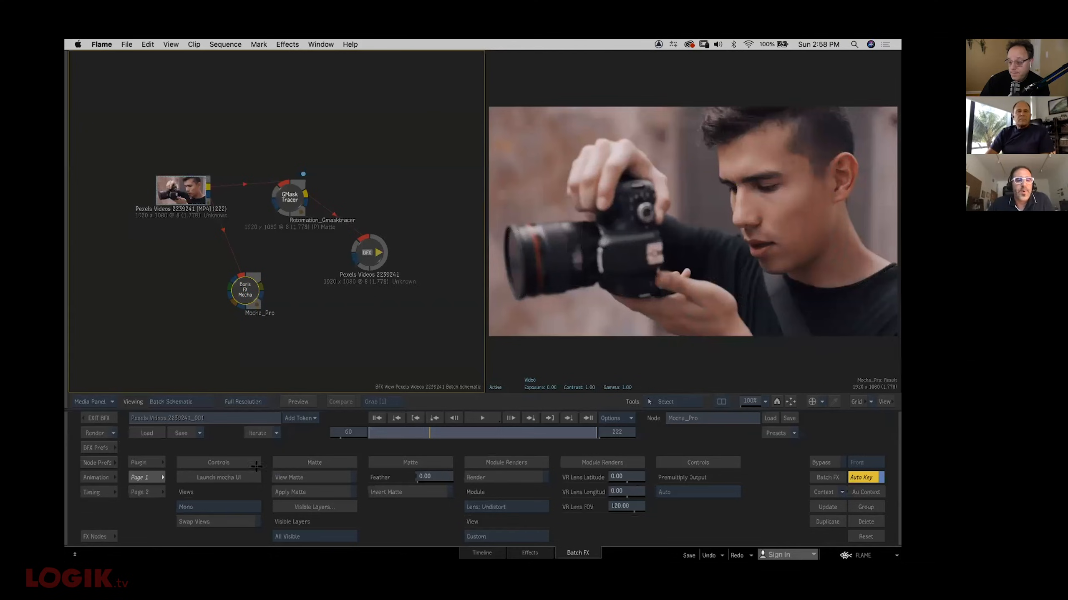
left_click(234, 477)
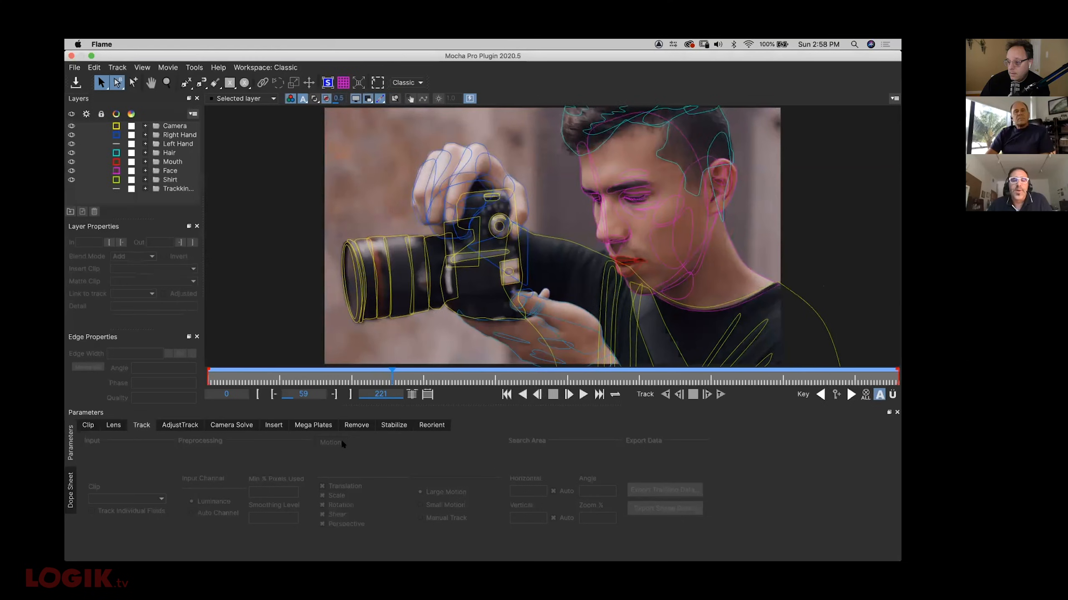
Select a camera lens layer and review the tracking data export formats, including the Autodesk Flame ones, without exporting
left_click(409, 290)
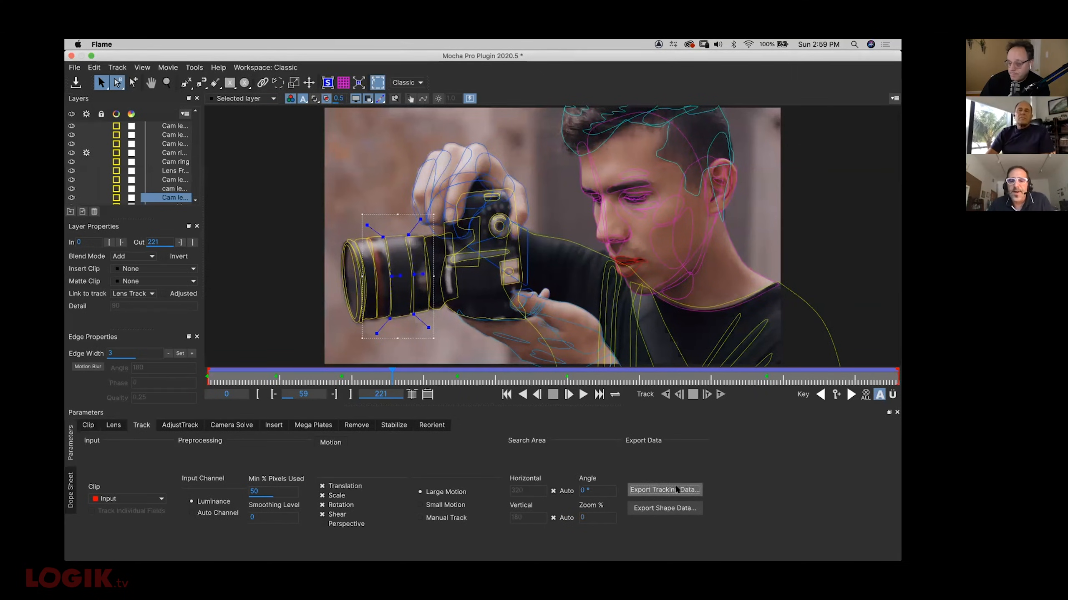
left_click(664, 490)
left_click_drag(525, 276, 495, 261)
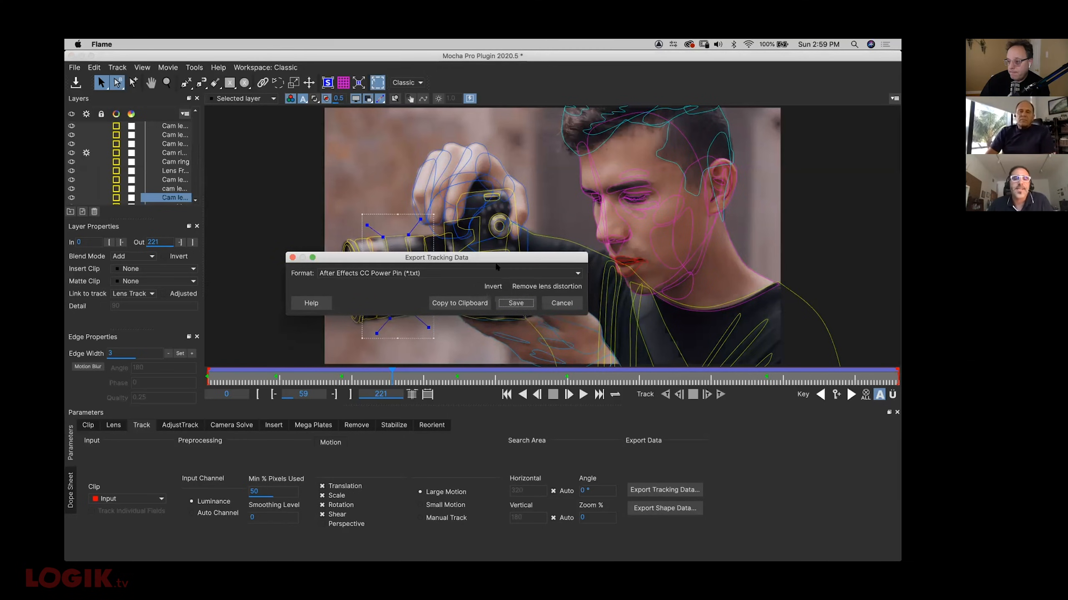
left_click(493, 271)
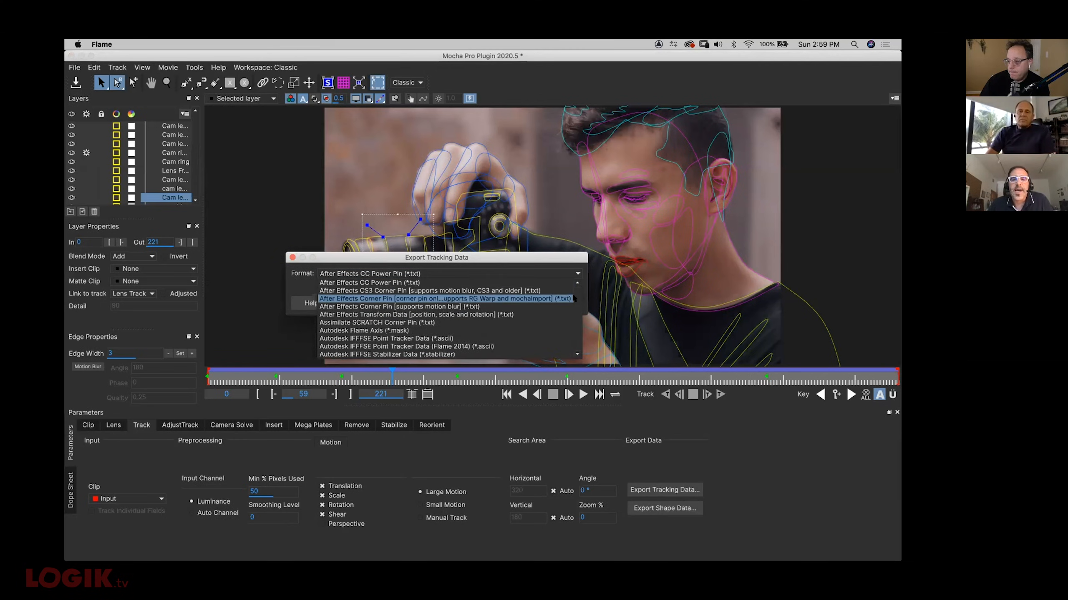
scroll(574, 301, "down", 5)
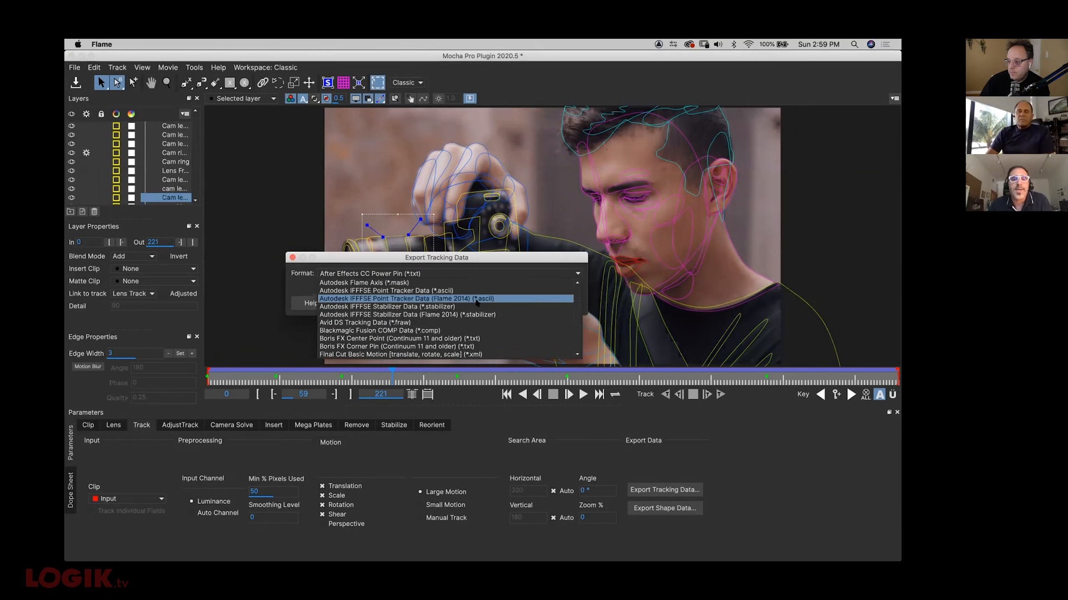
key("Escape")
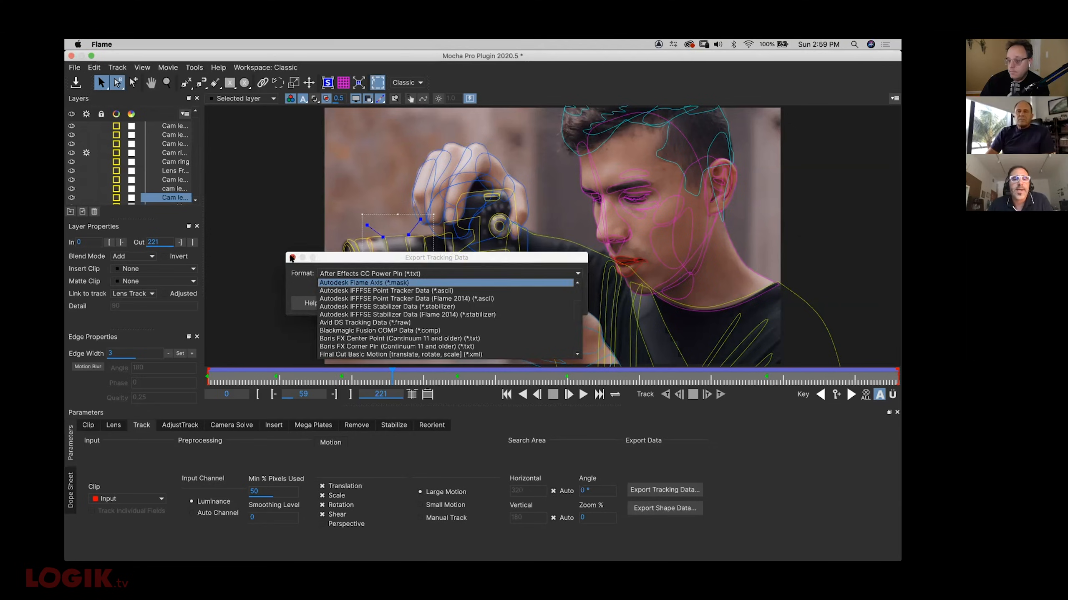
Review the Flame GMask and Tracer formats for exporting the lens layer's shape data, and dismiss the export
left_click(664, 507)
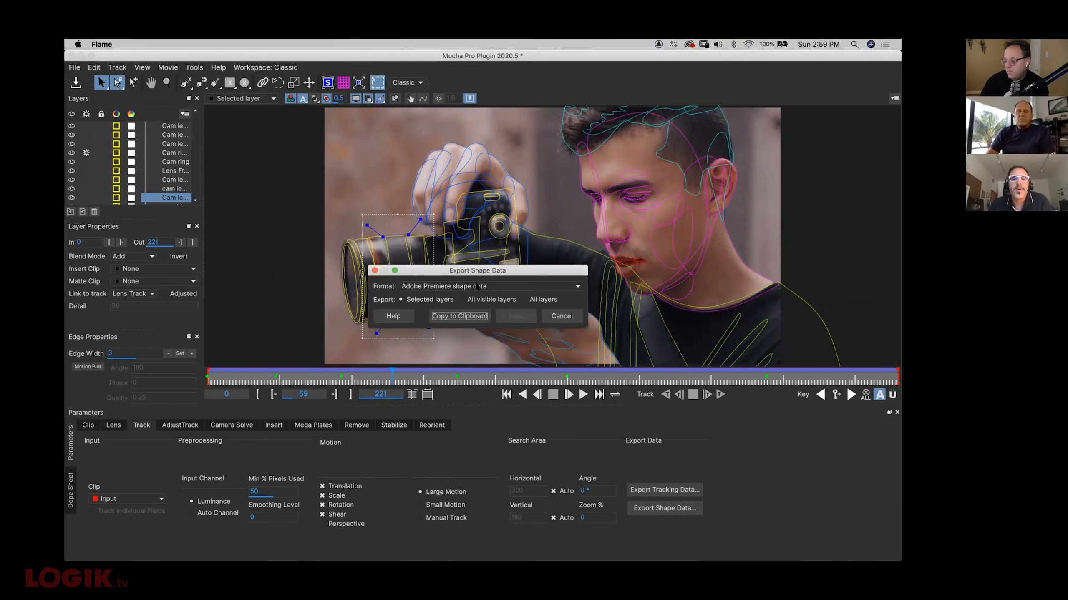
left_click(477, 288)
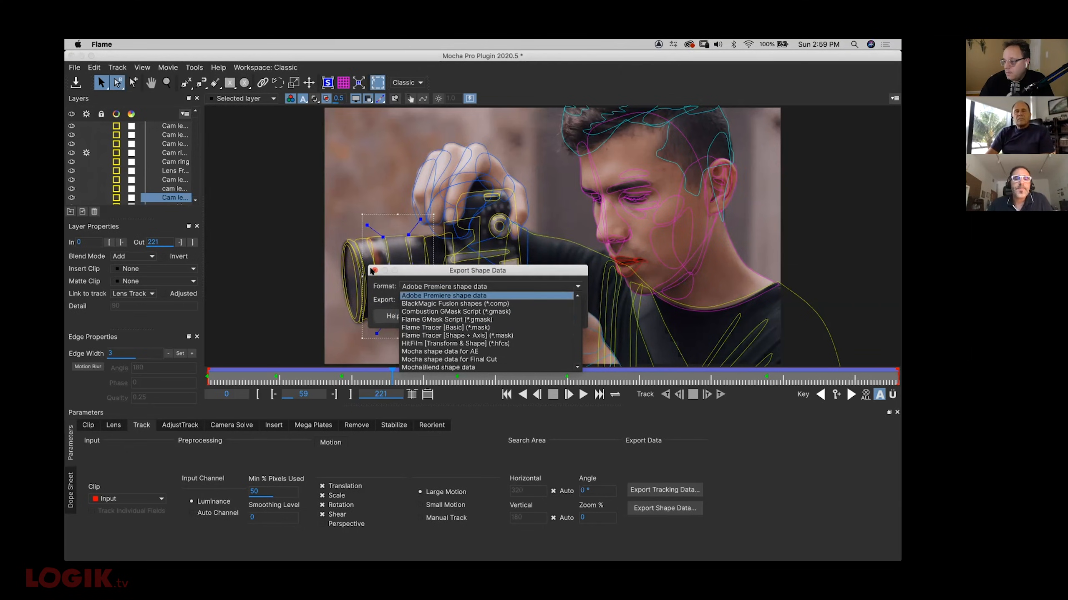
left_click(373, 270)
Close the mocha UI and exit Batch FX to the timeline
left_click(71, 56)
left_click(531, 114)
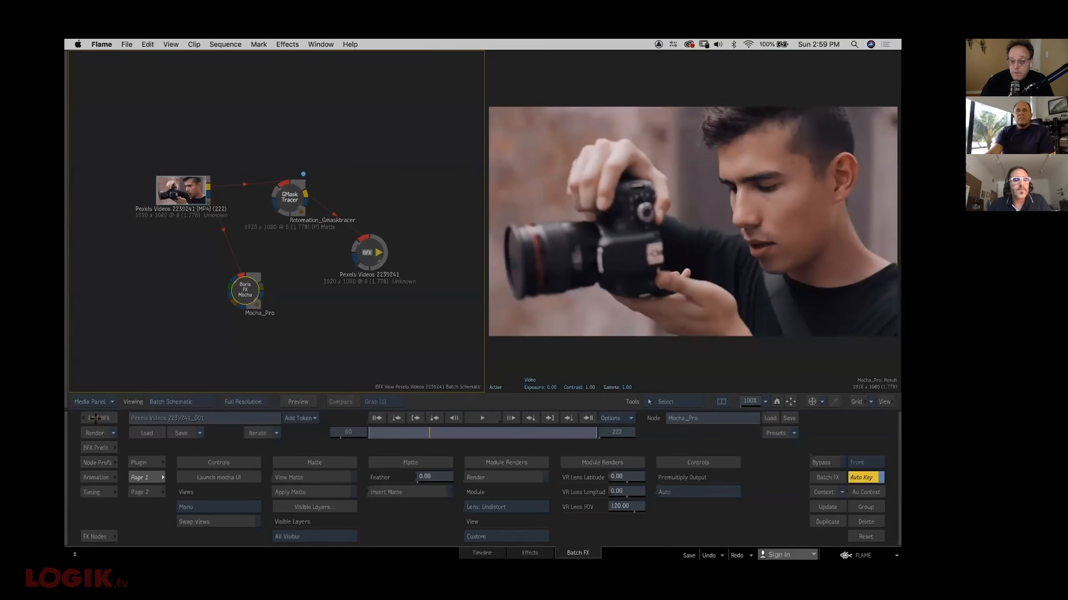
left_click(95, 418)
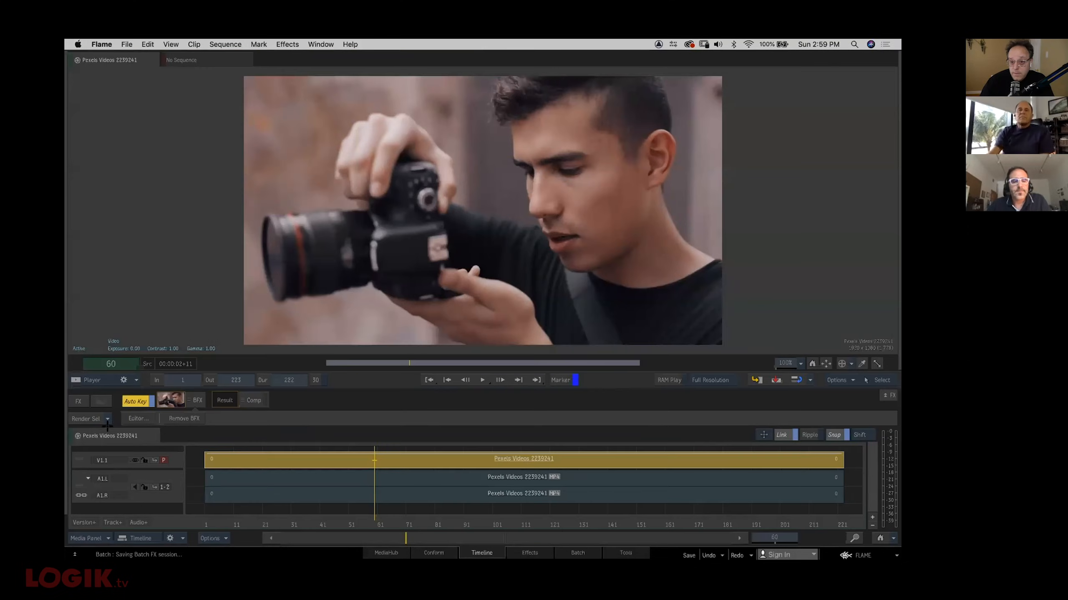